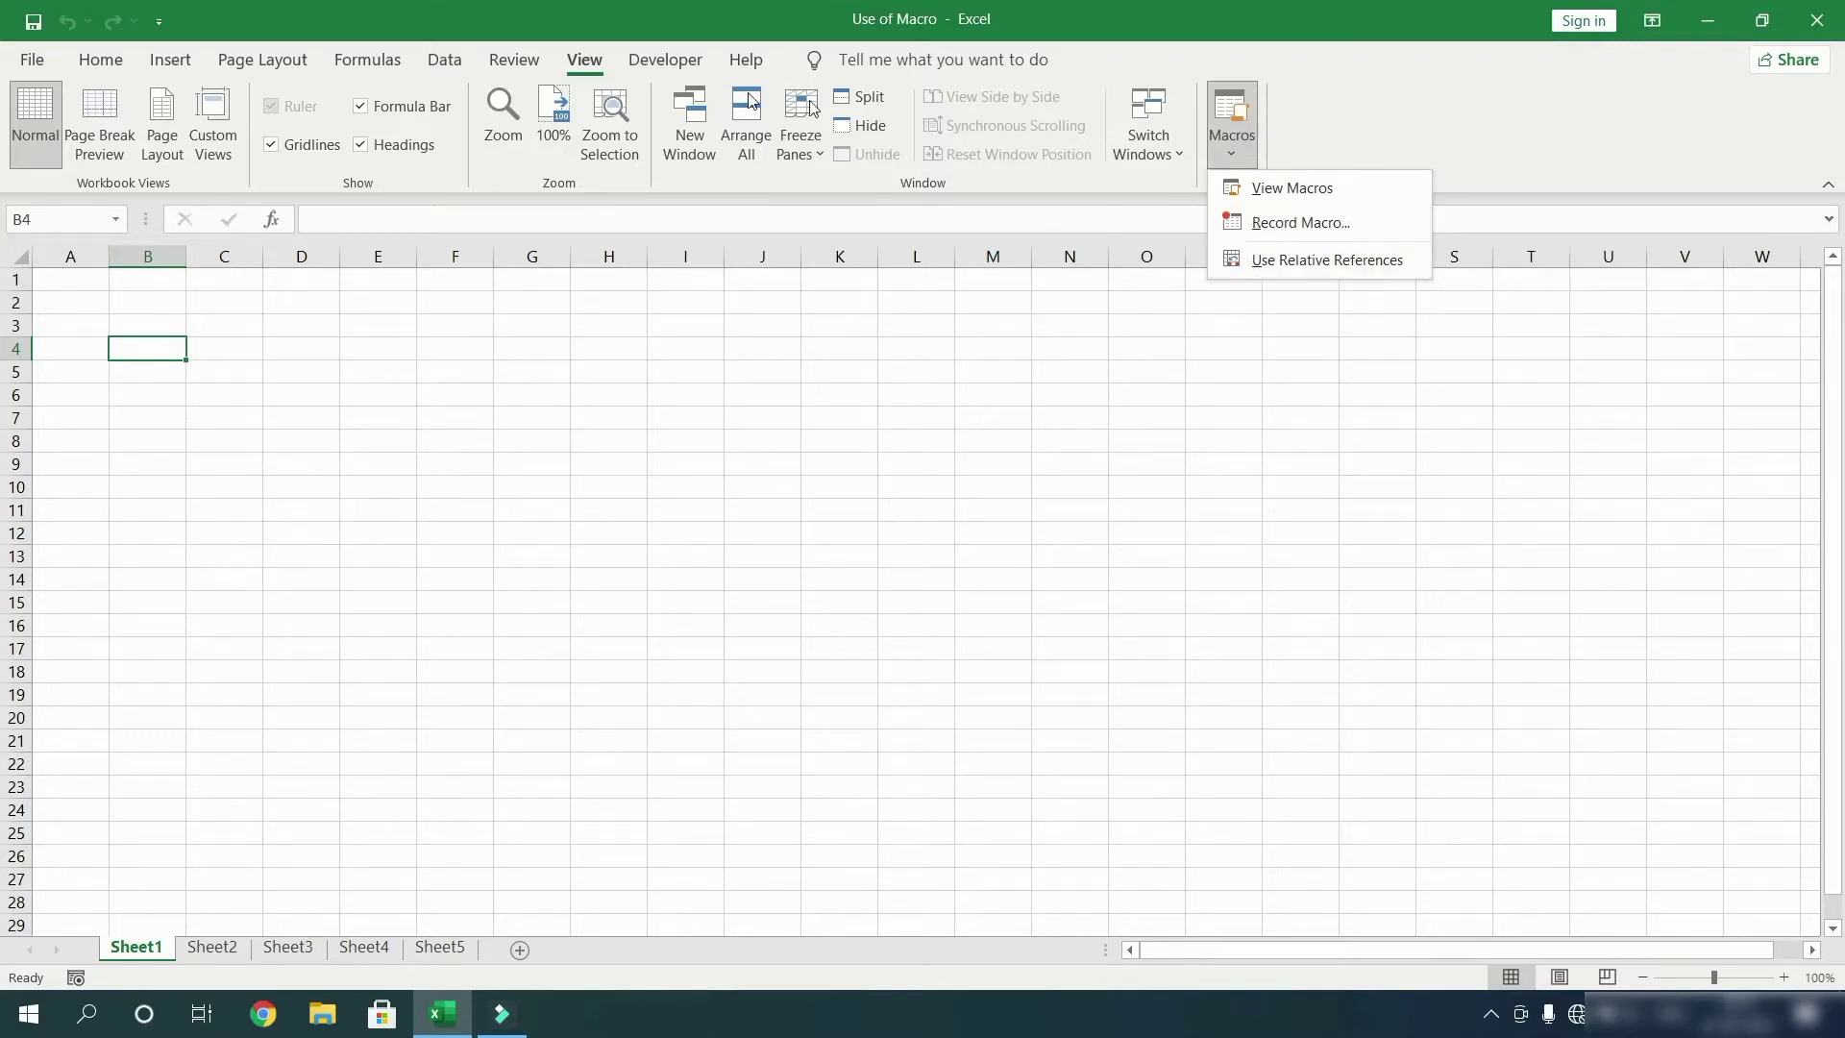
pyautogui.click(660, 63)
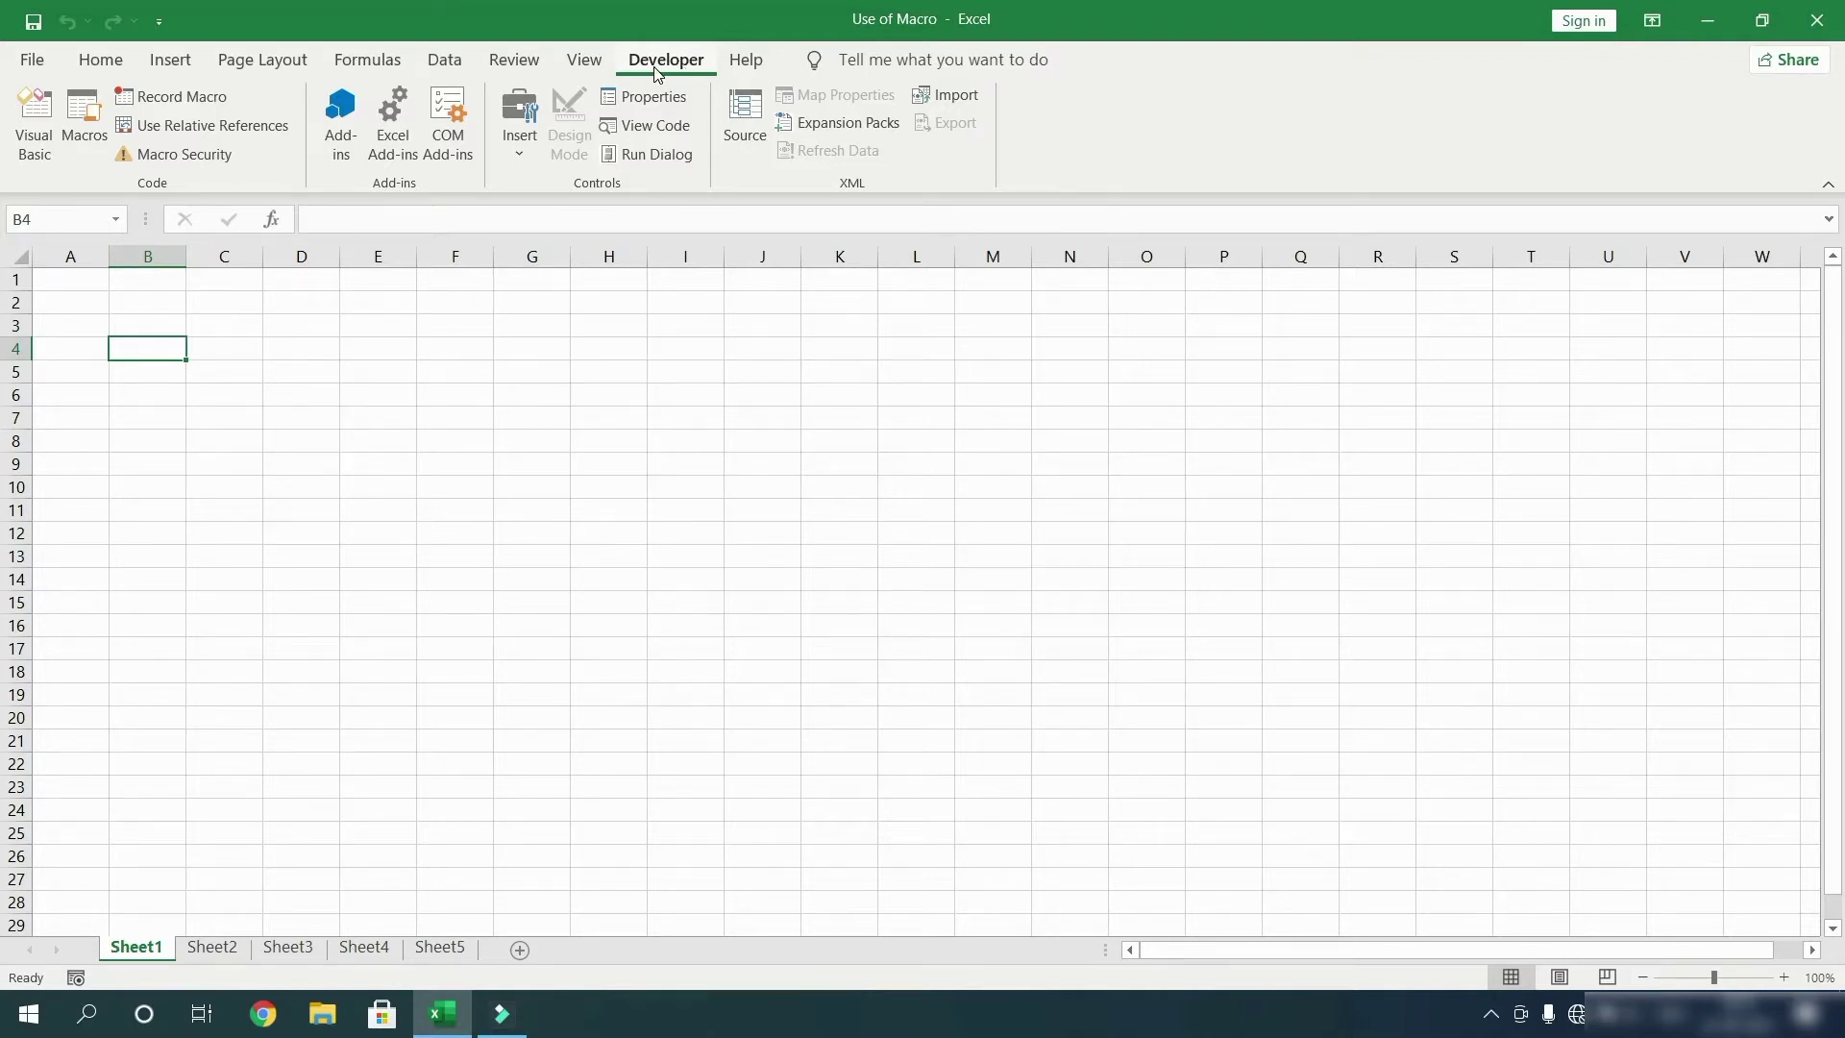
pyautogui.click(103, 60)
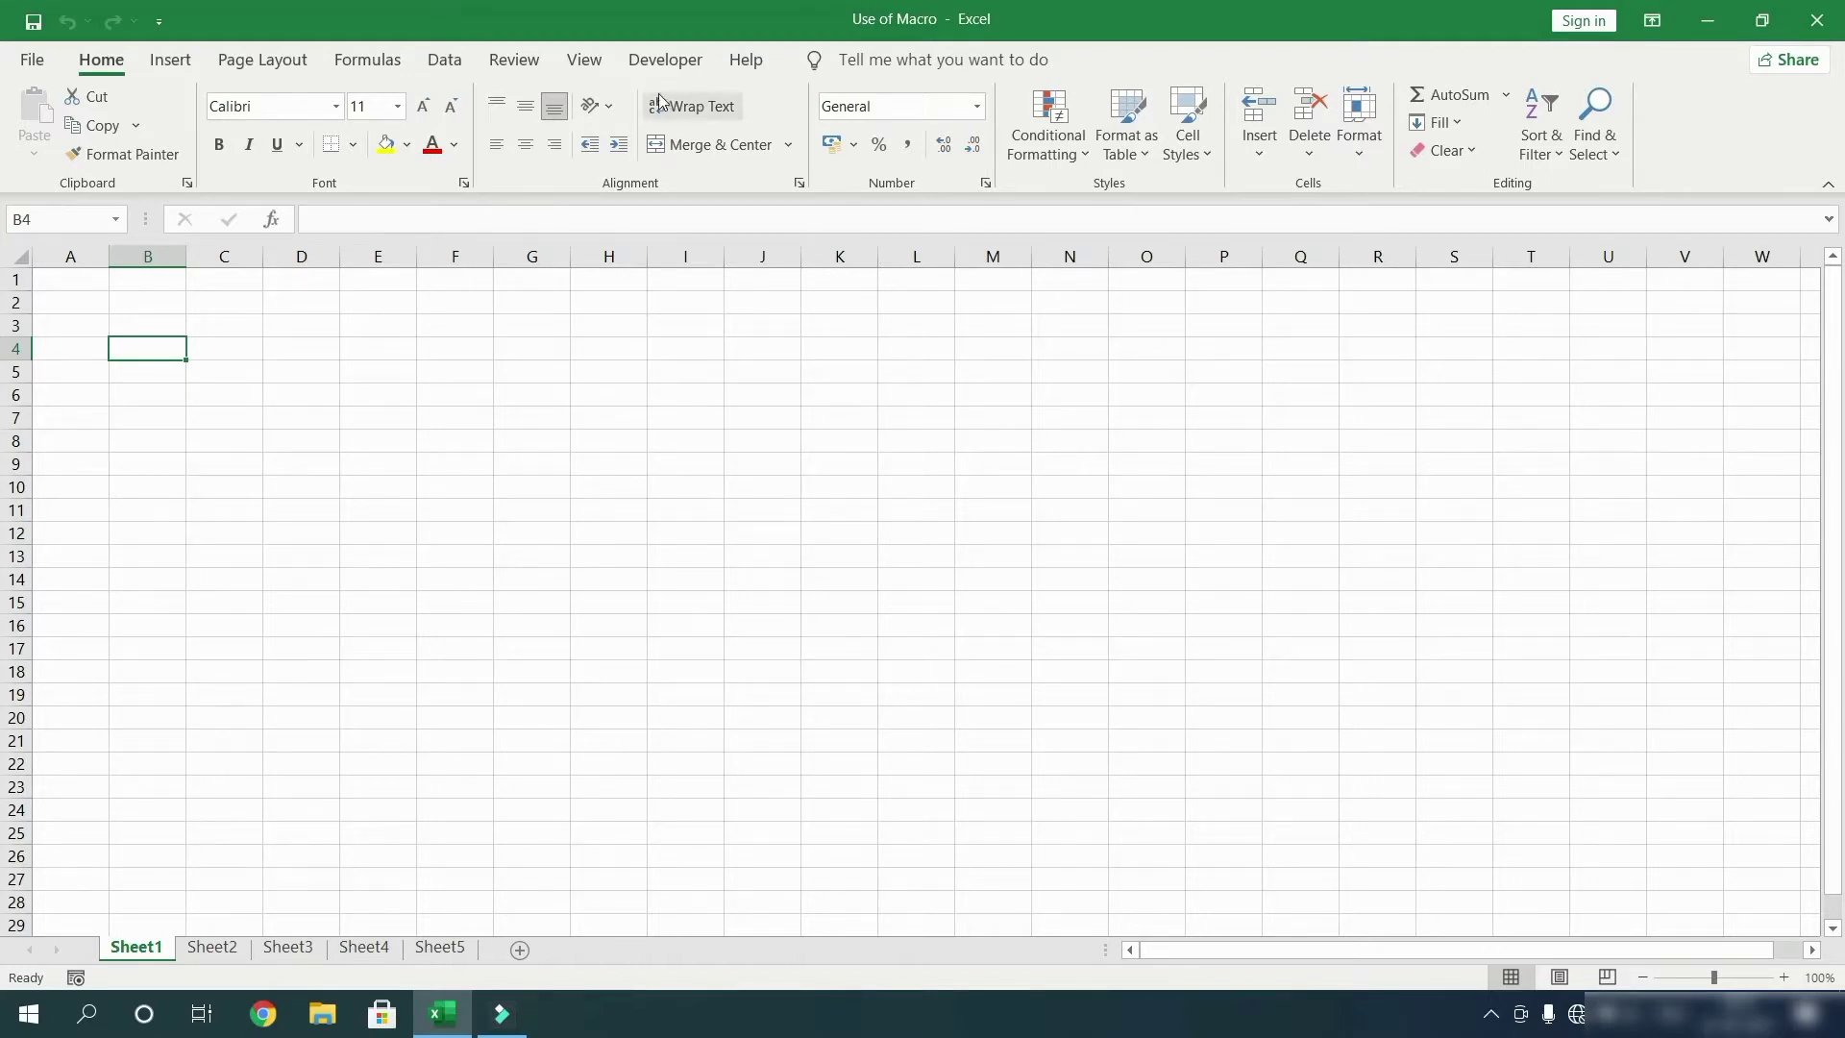
# Step: Start recording a macro named Salaryformat with shortcut letter k, stored in the Personal Macro Workbook
pyautogui.click(583, 60)
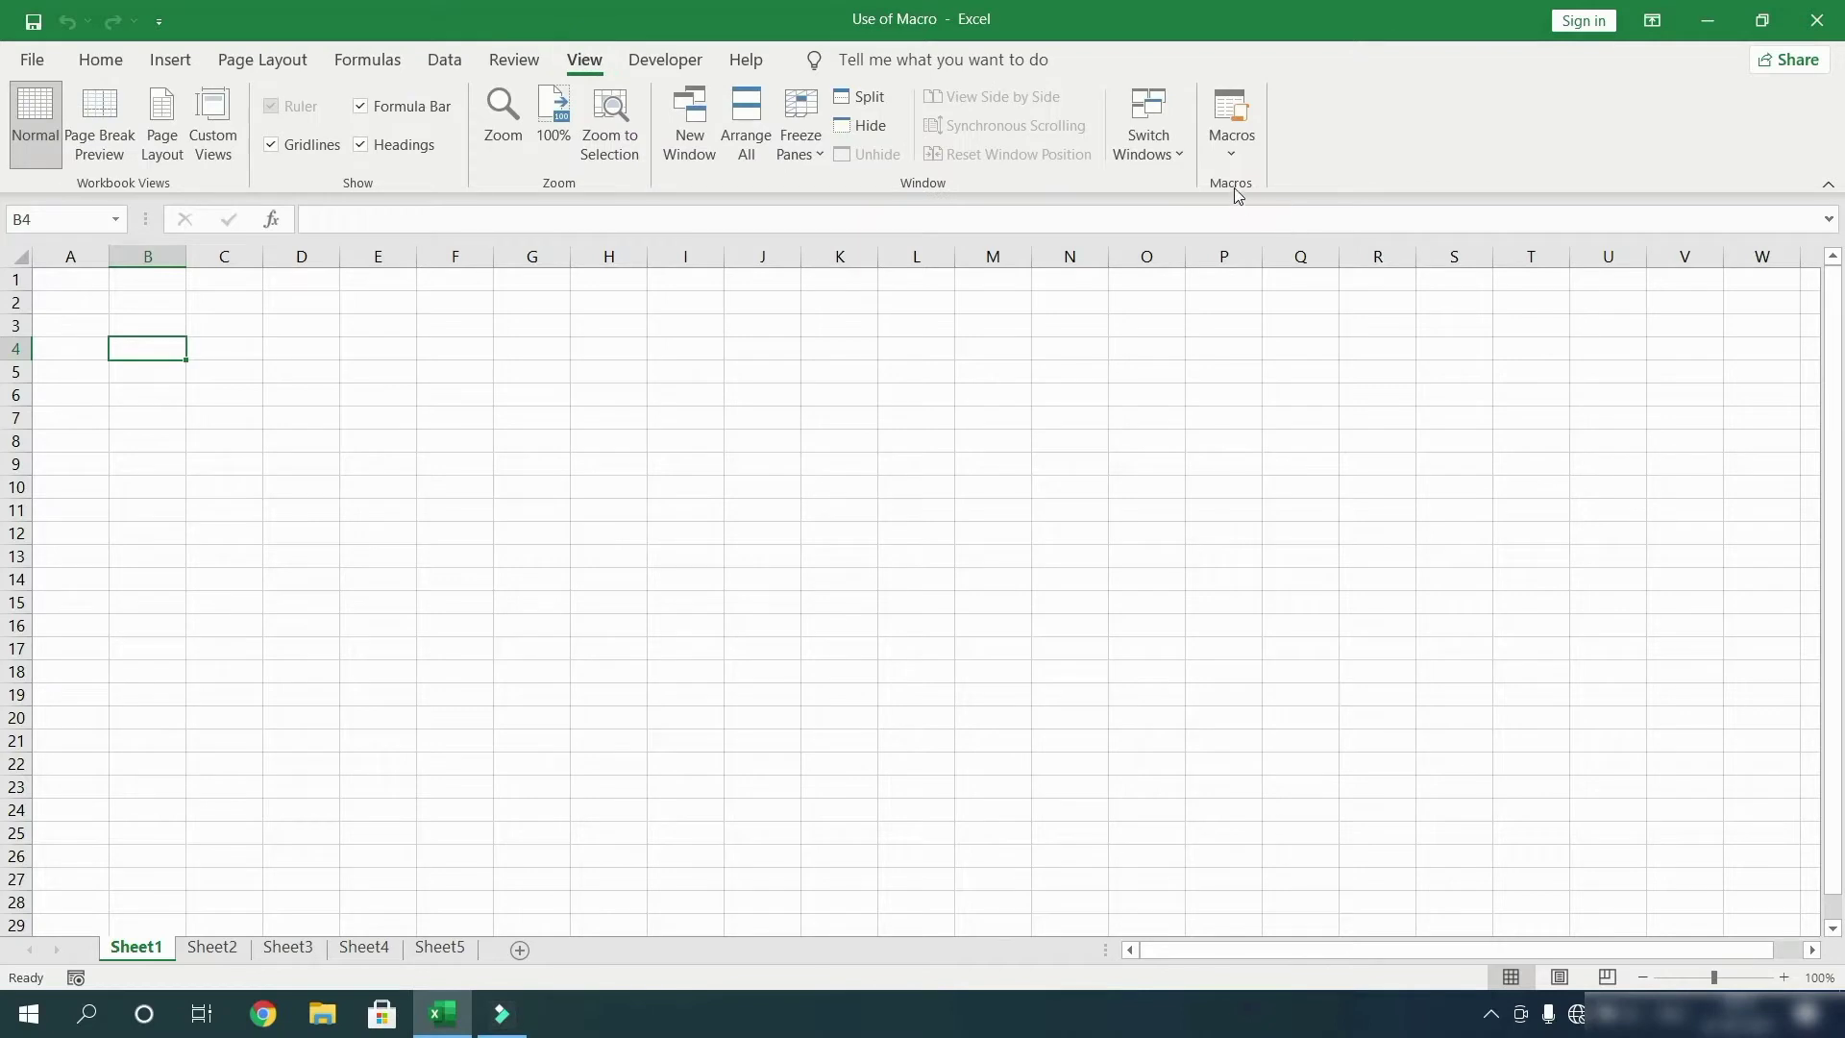
pyautogui.click(1234, 156)
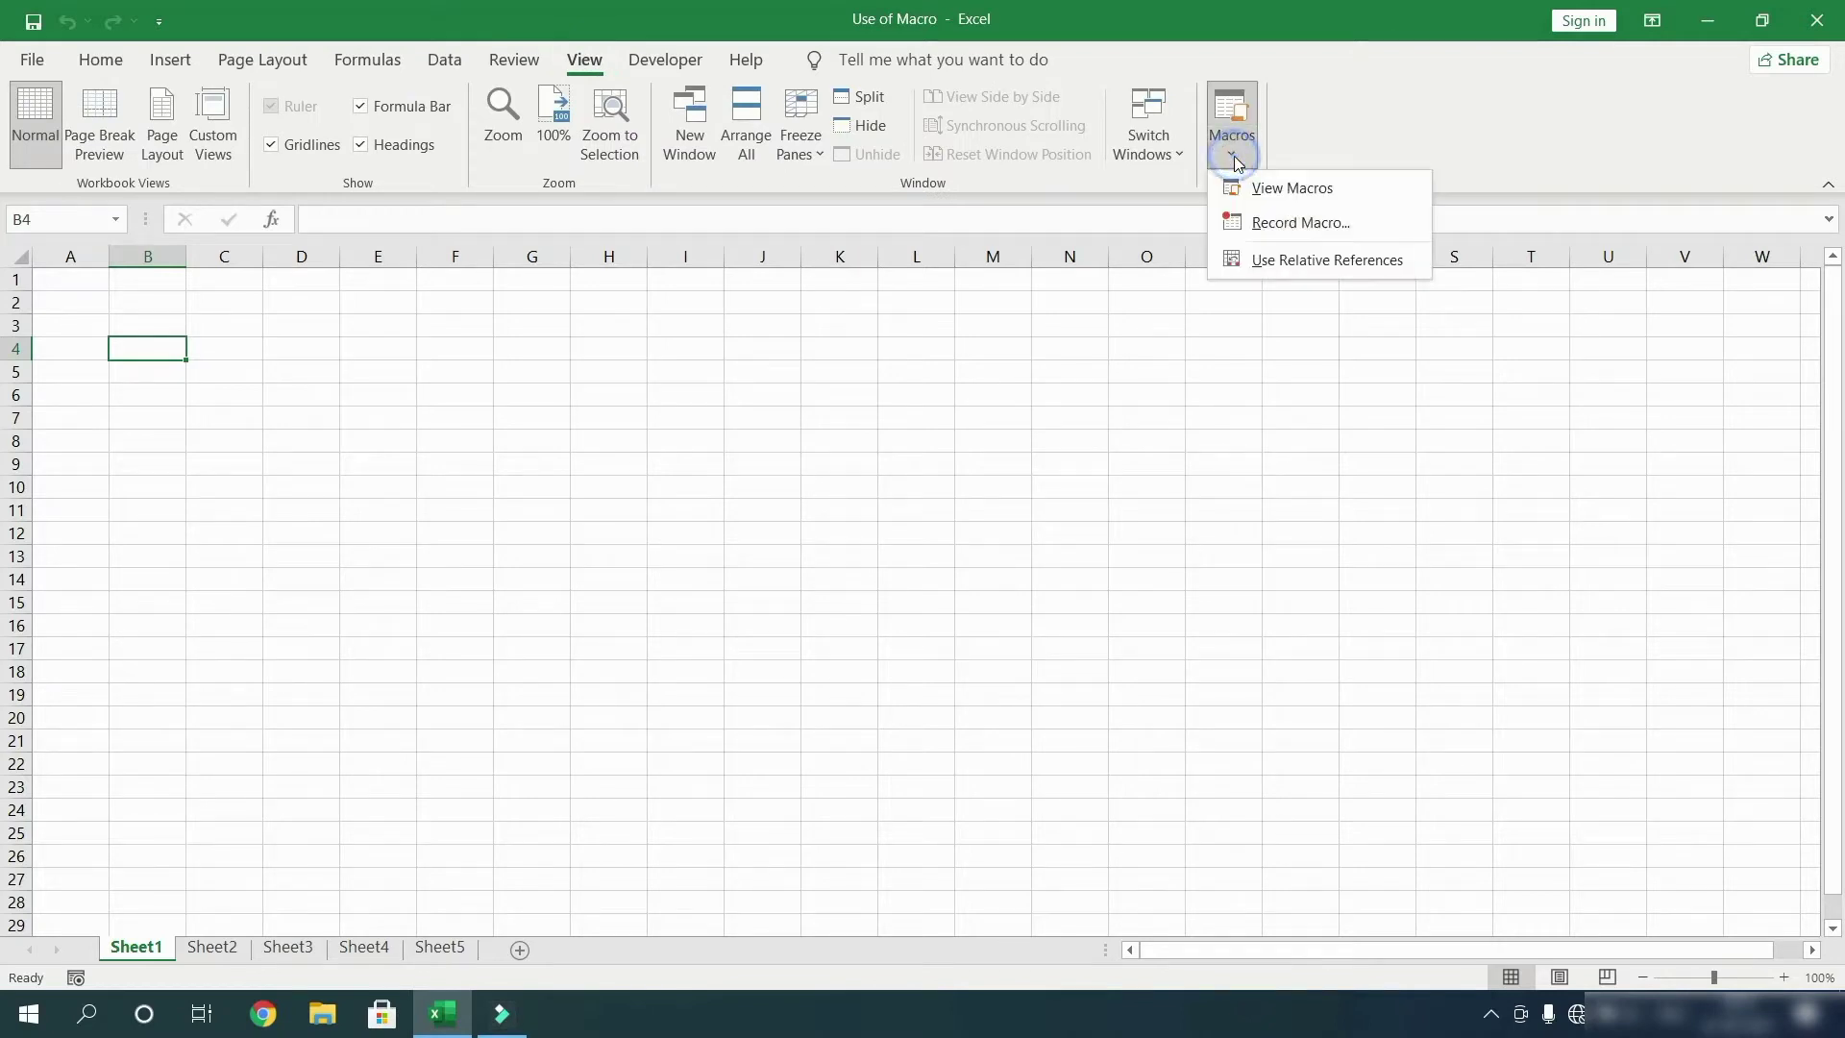
pyautogui.click(1271, 220)
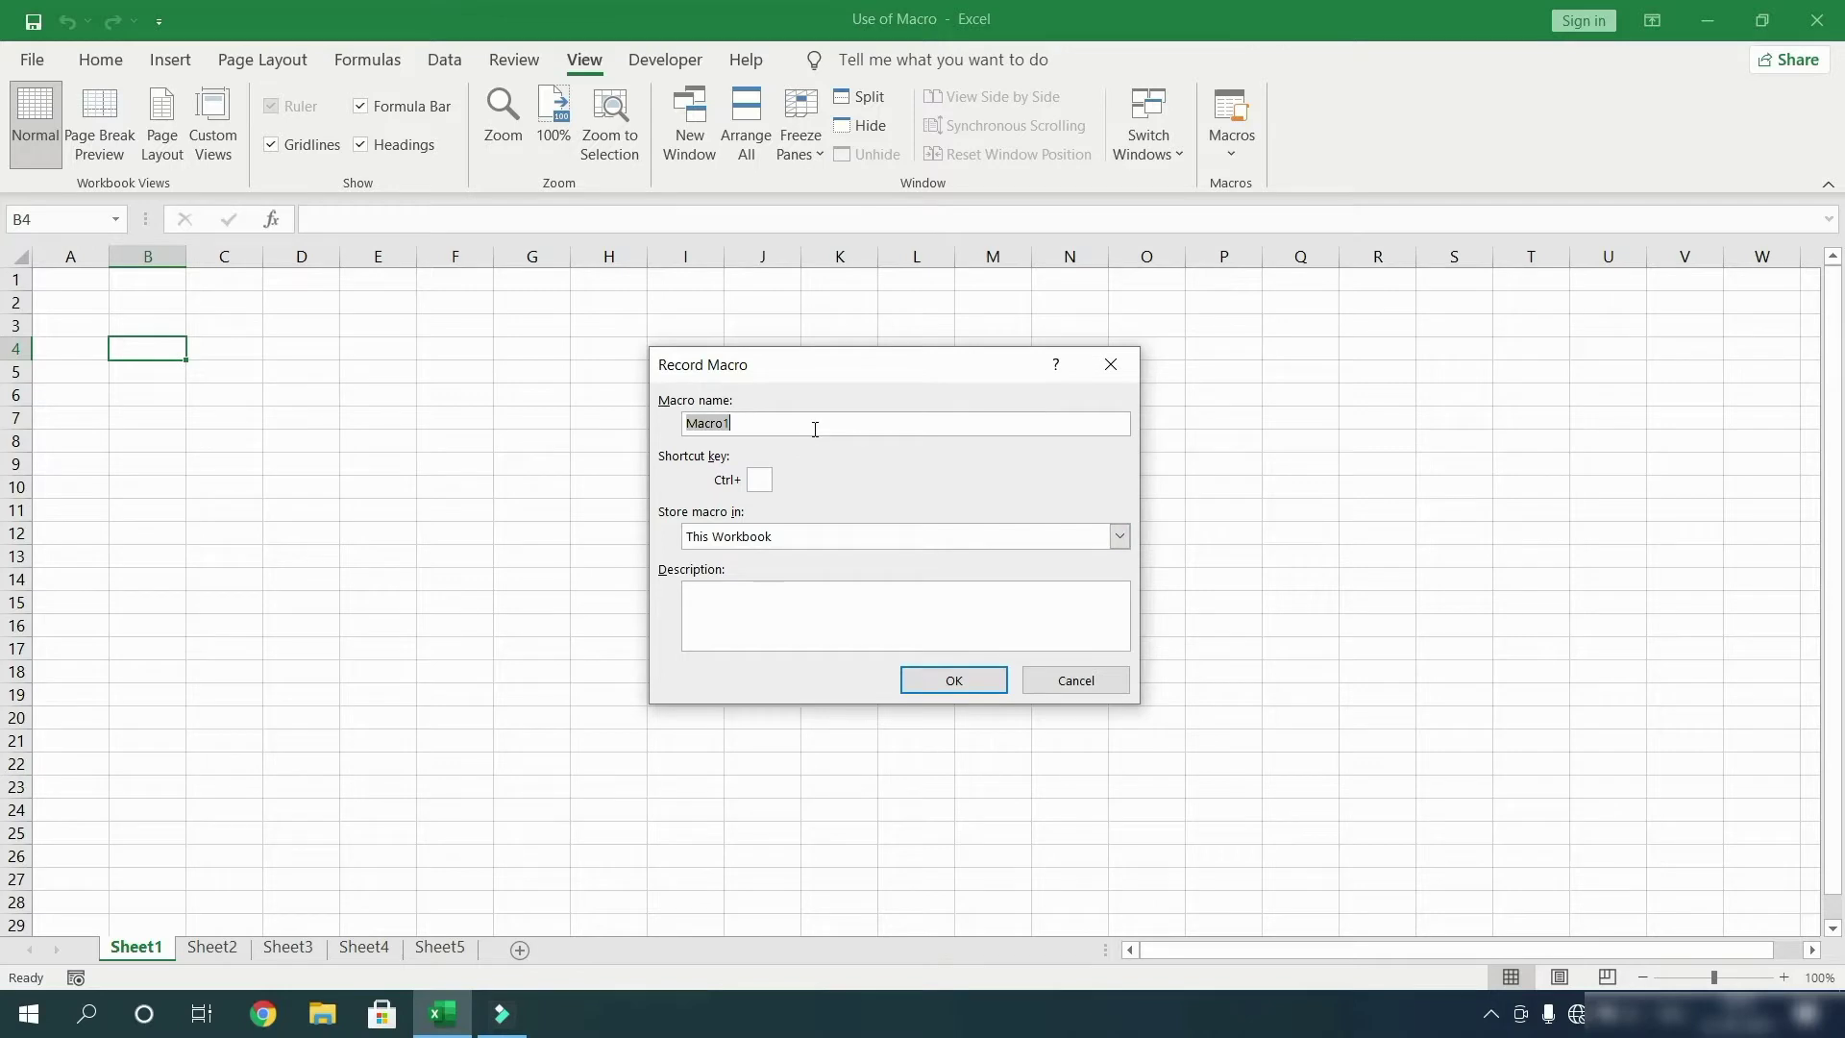
pyautogui.write('Salaryformat')
pyautogui.click(755, 482)
pyautogui.click(755, 536)
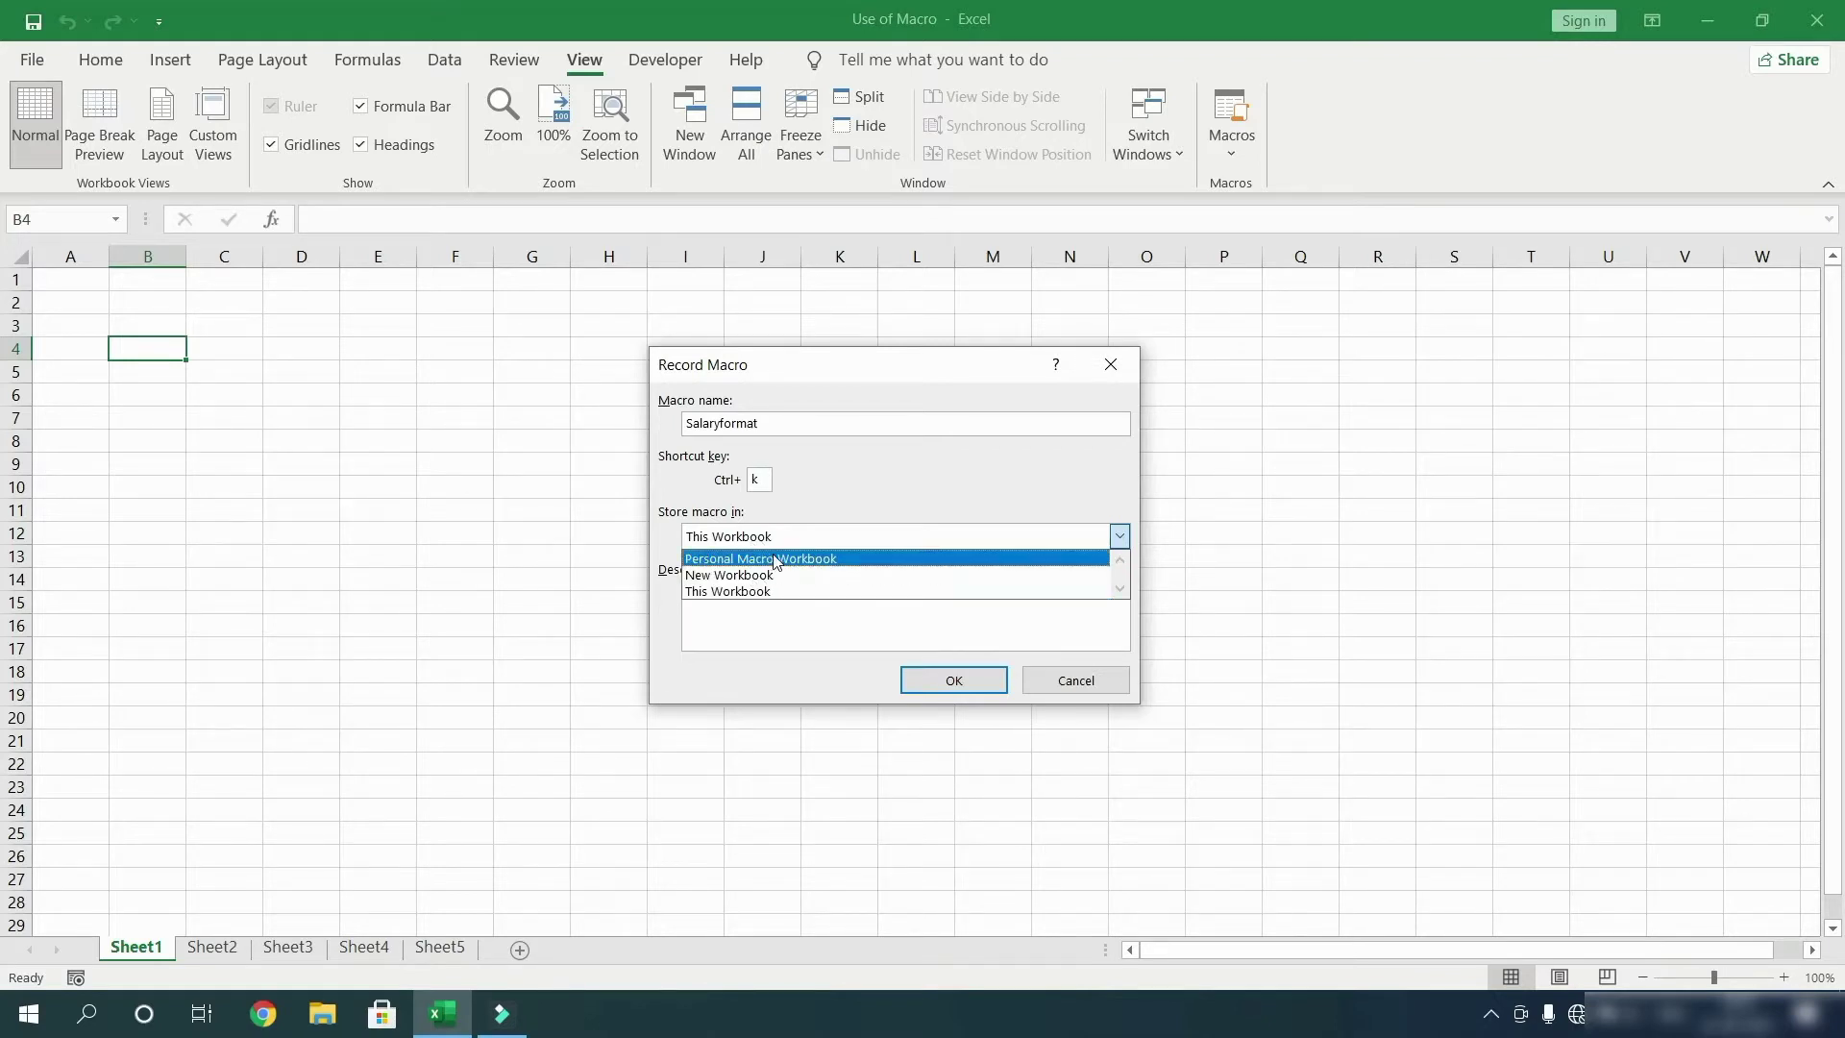
pyautogui.click(778, 559)
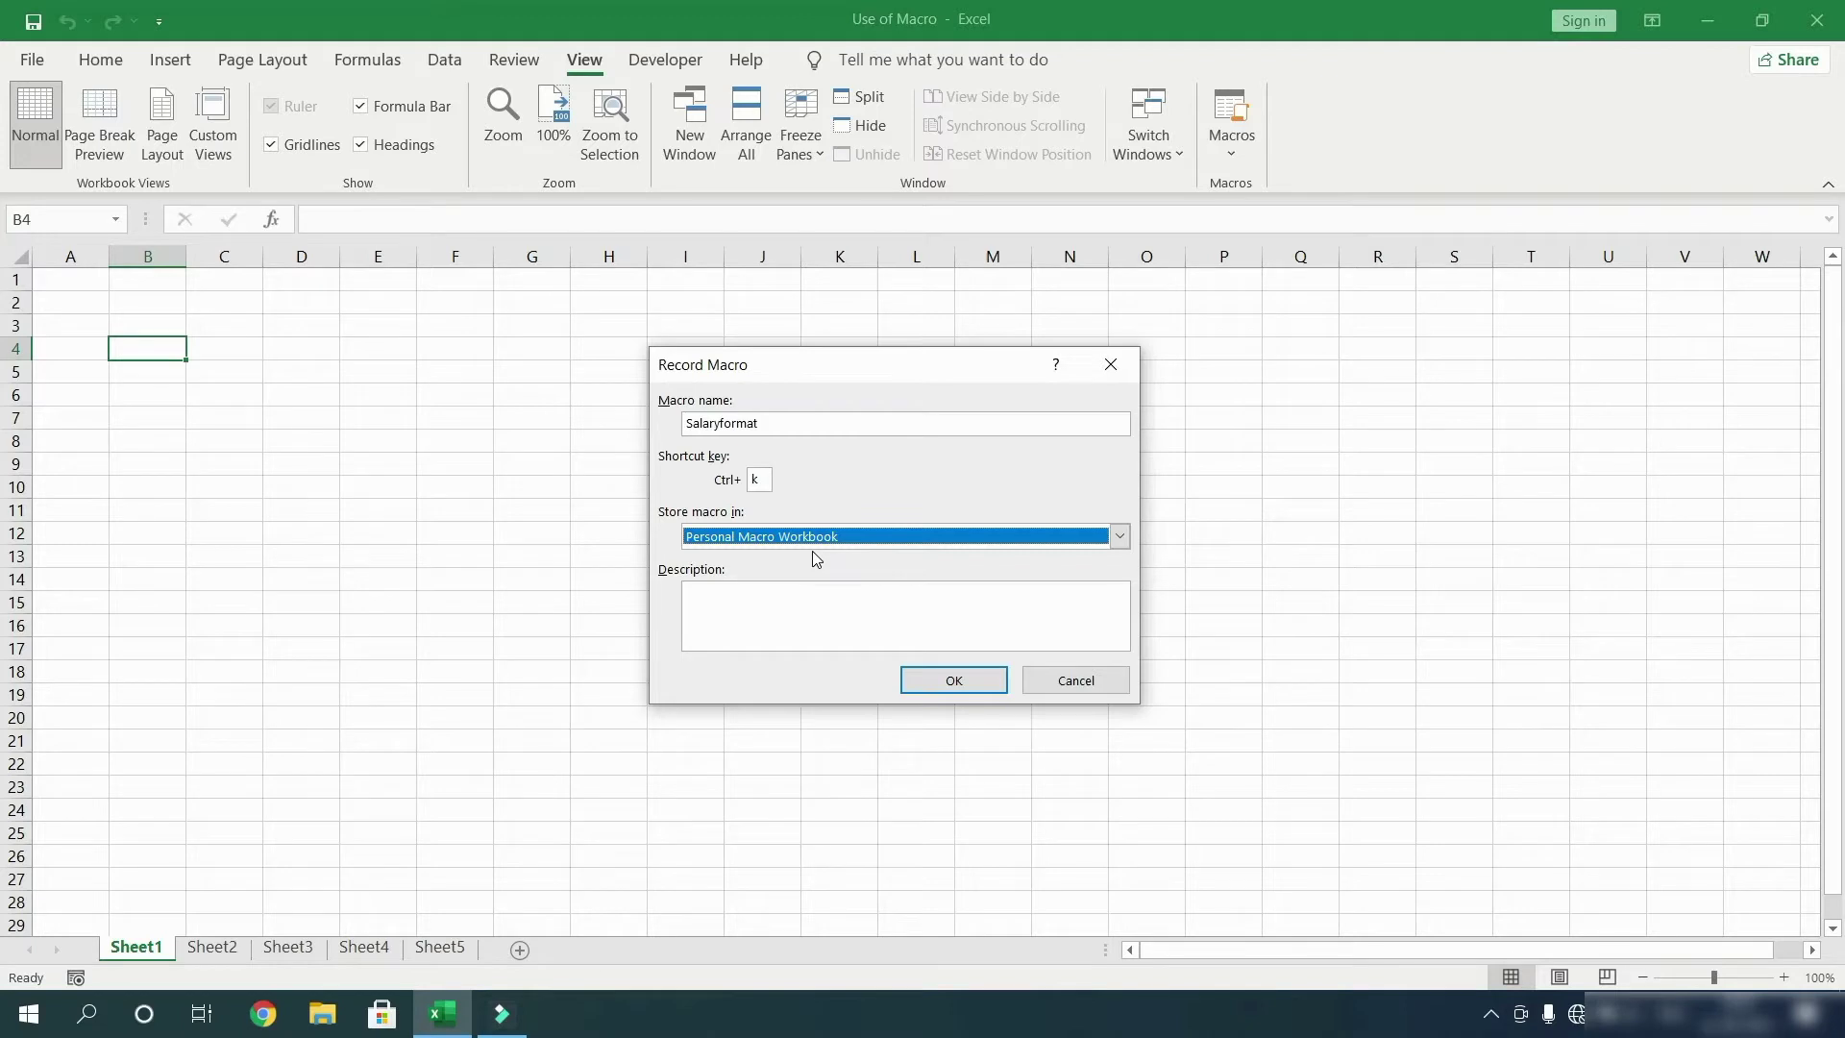
pyautogui.click(952, 680)
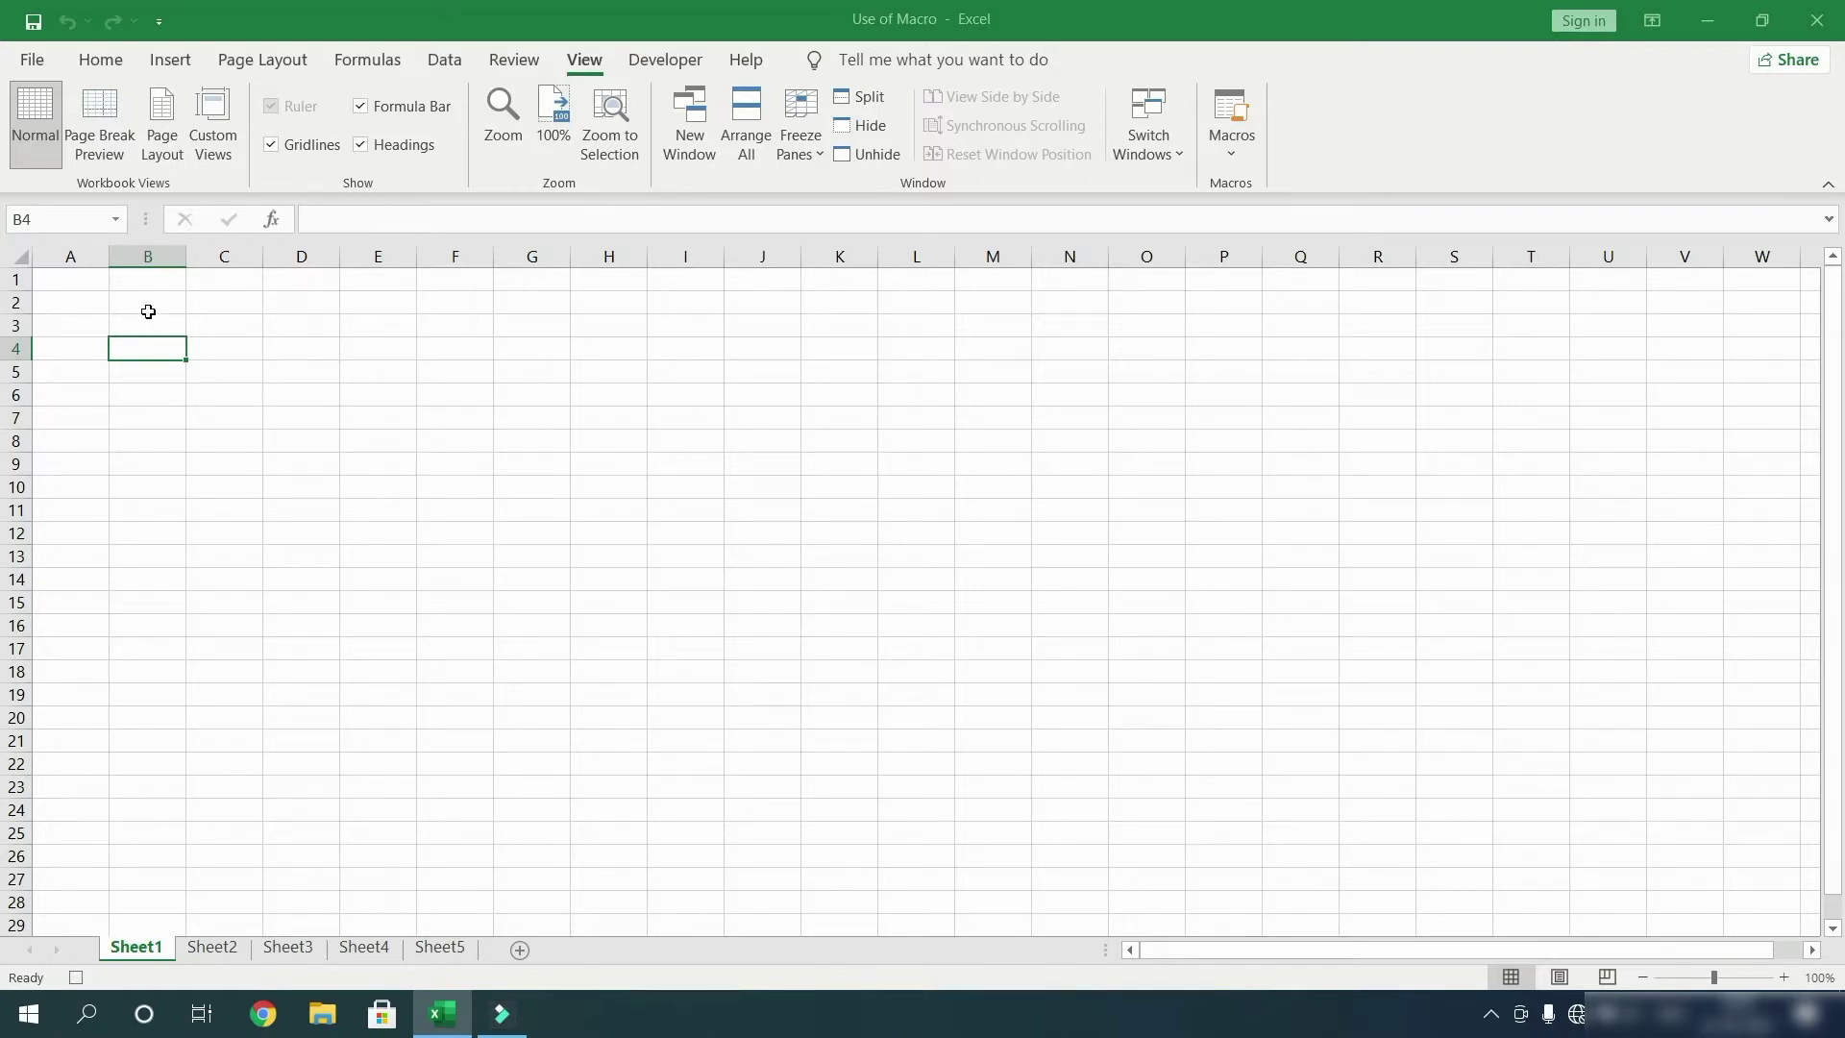
# Step: Enter the headers S.No, Name, Salary and Yearly Salary in B3:E3, and fit column E to its text
pyautogui.click(148, 306)
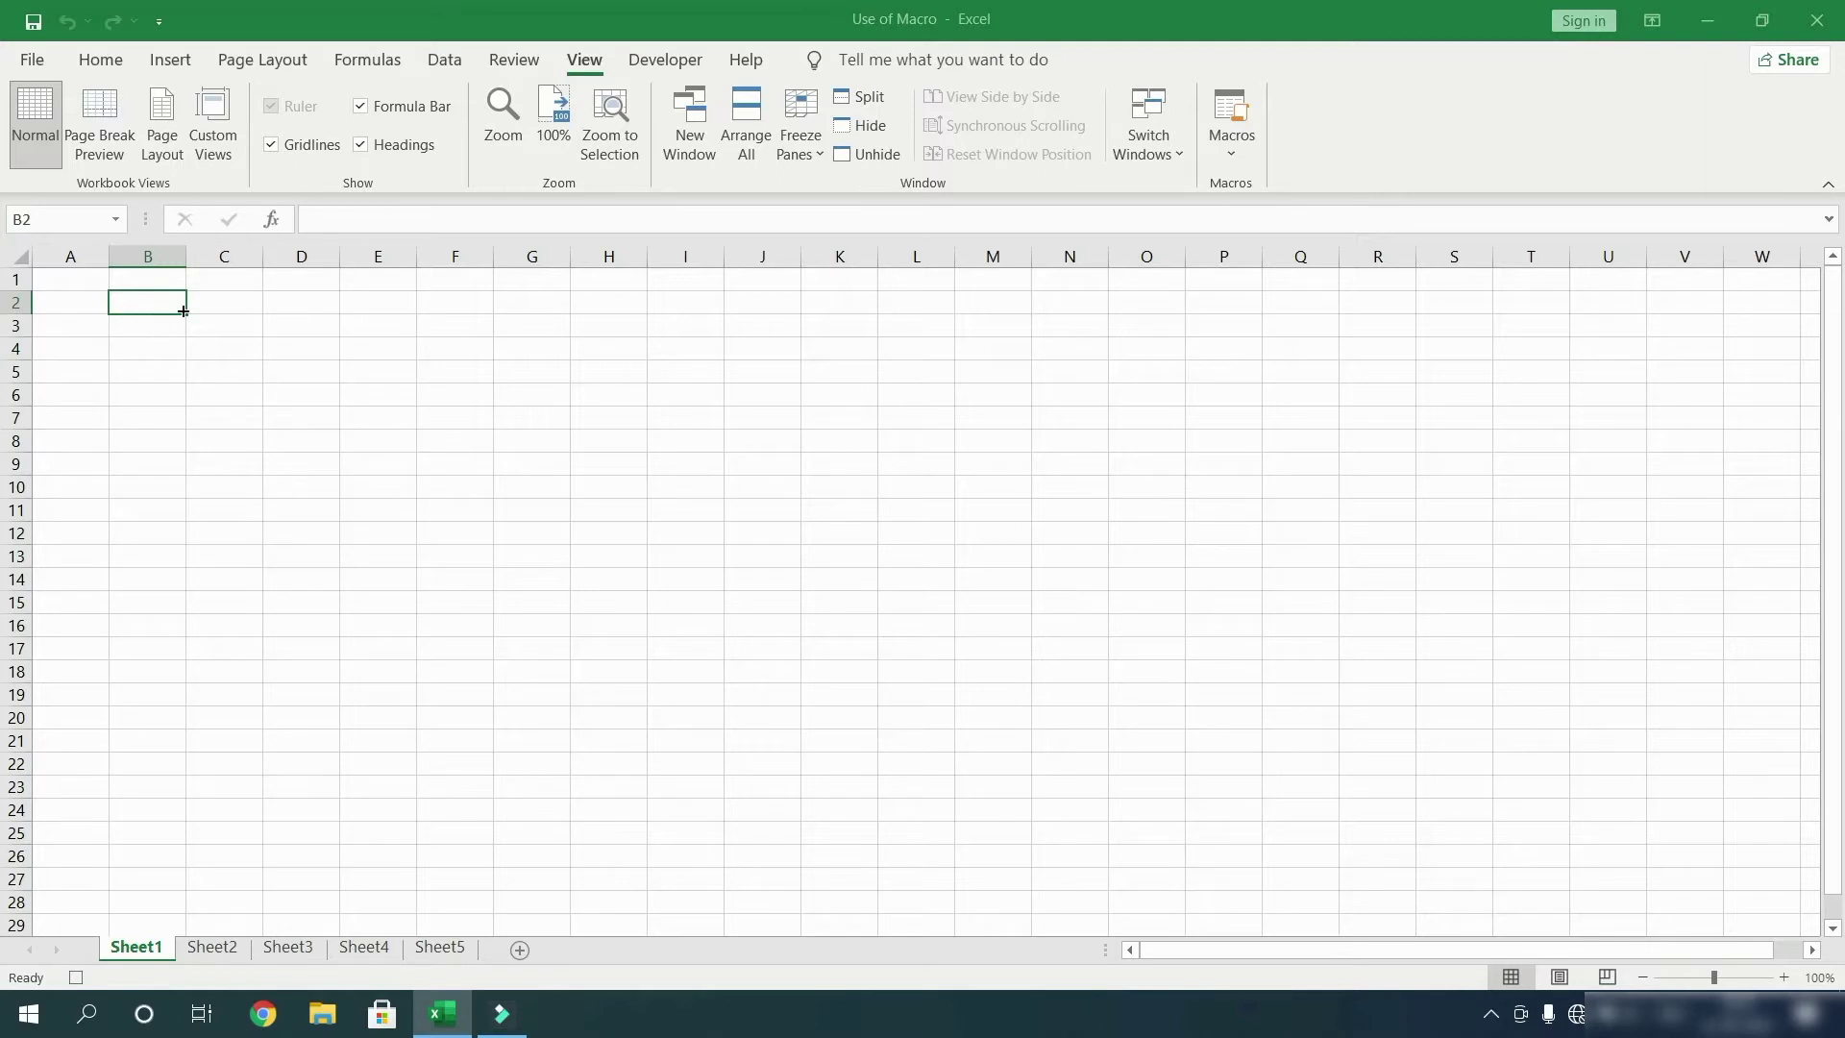
pyautogui.click(125, 326)
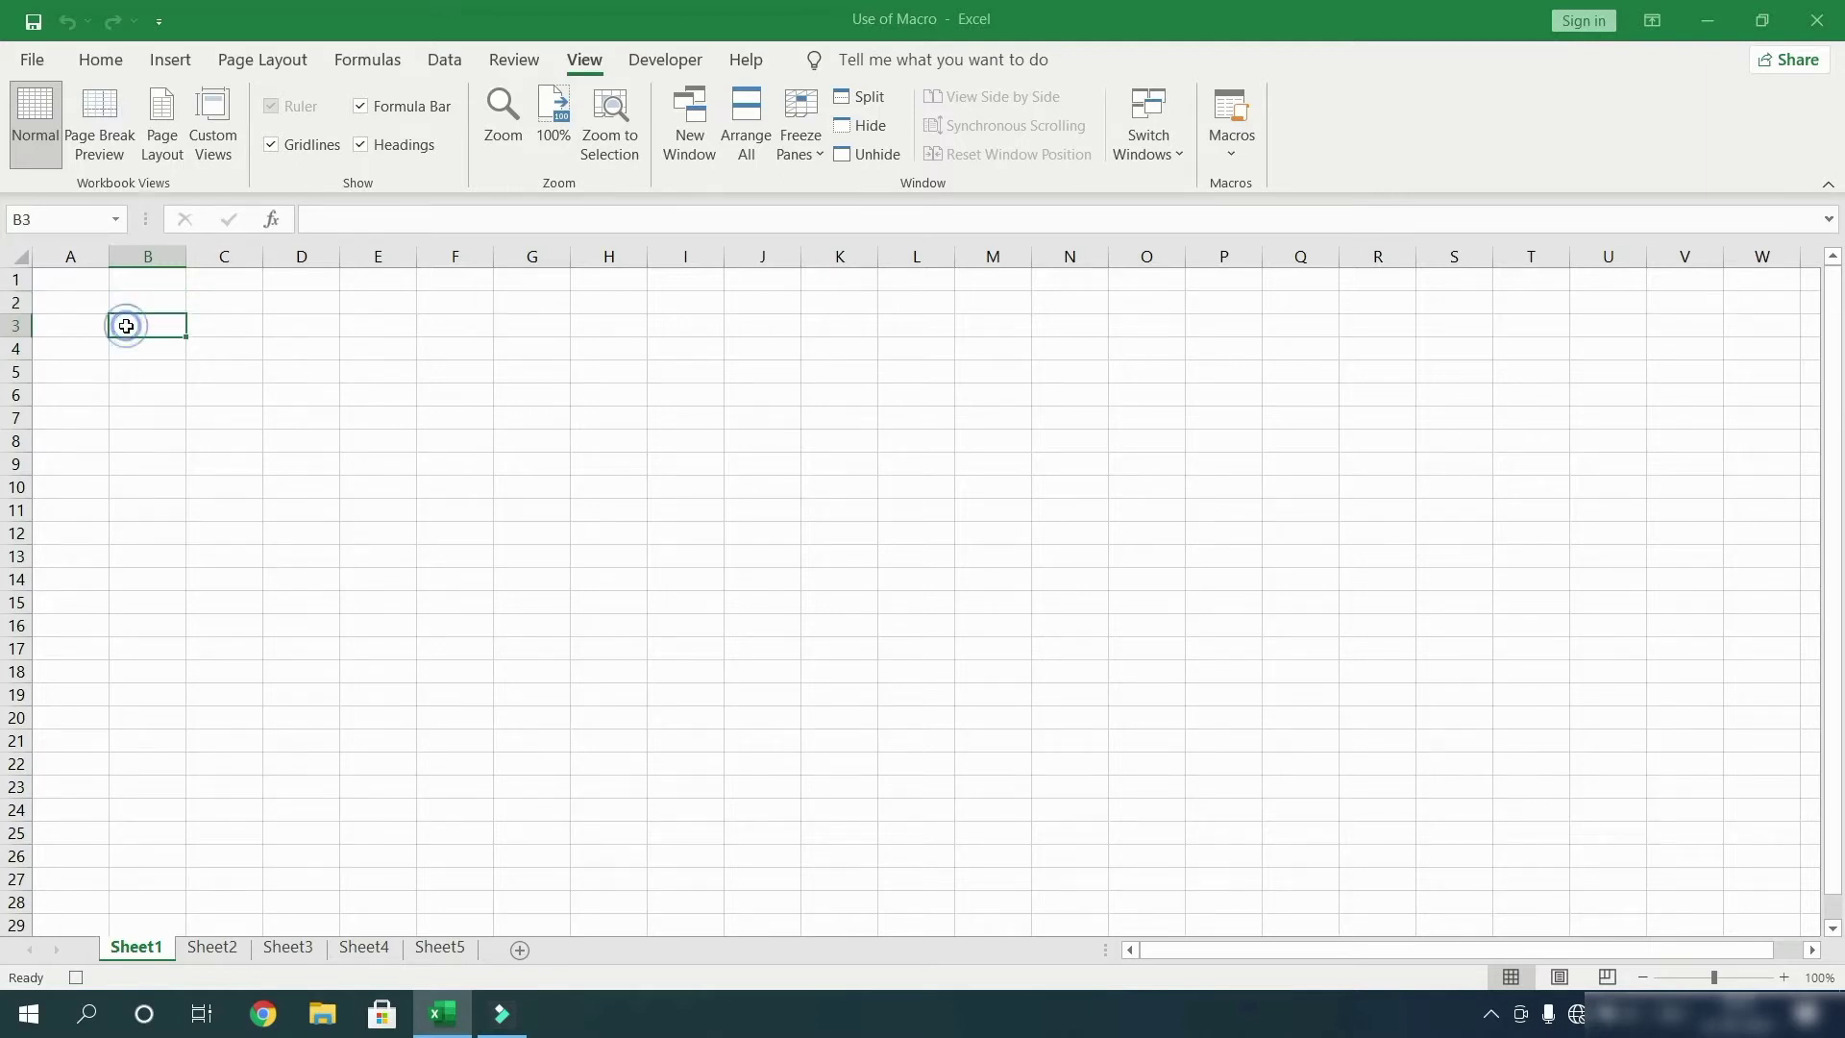
pyautogui.write('S.')
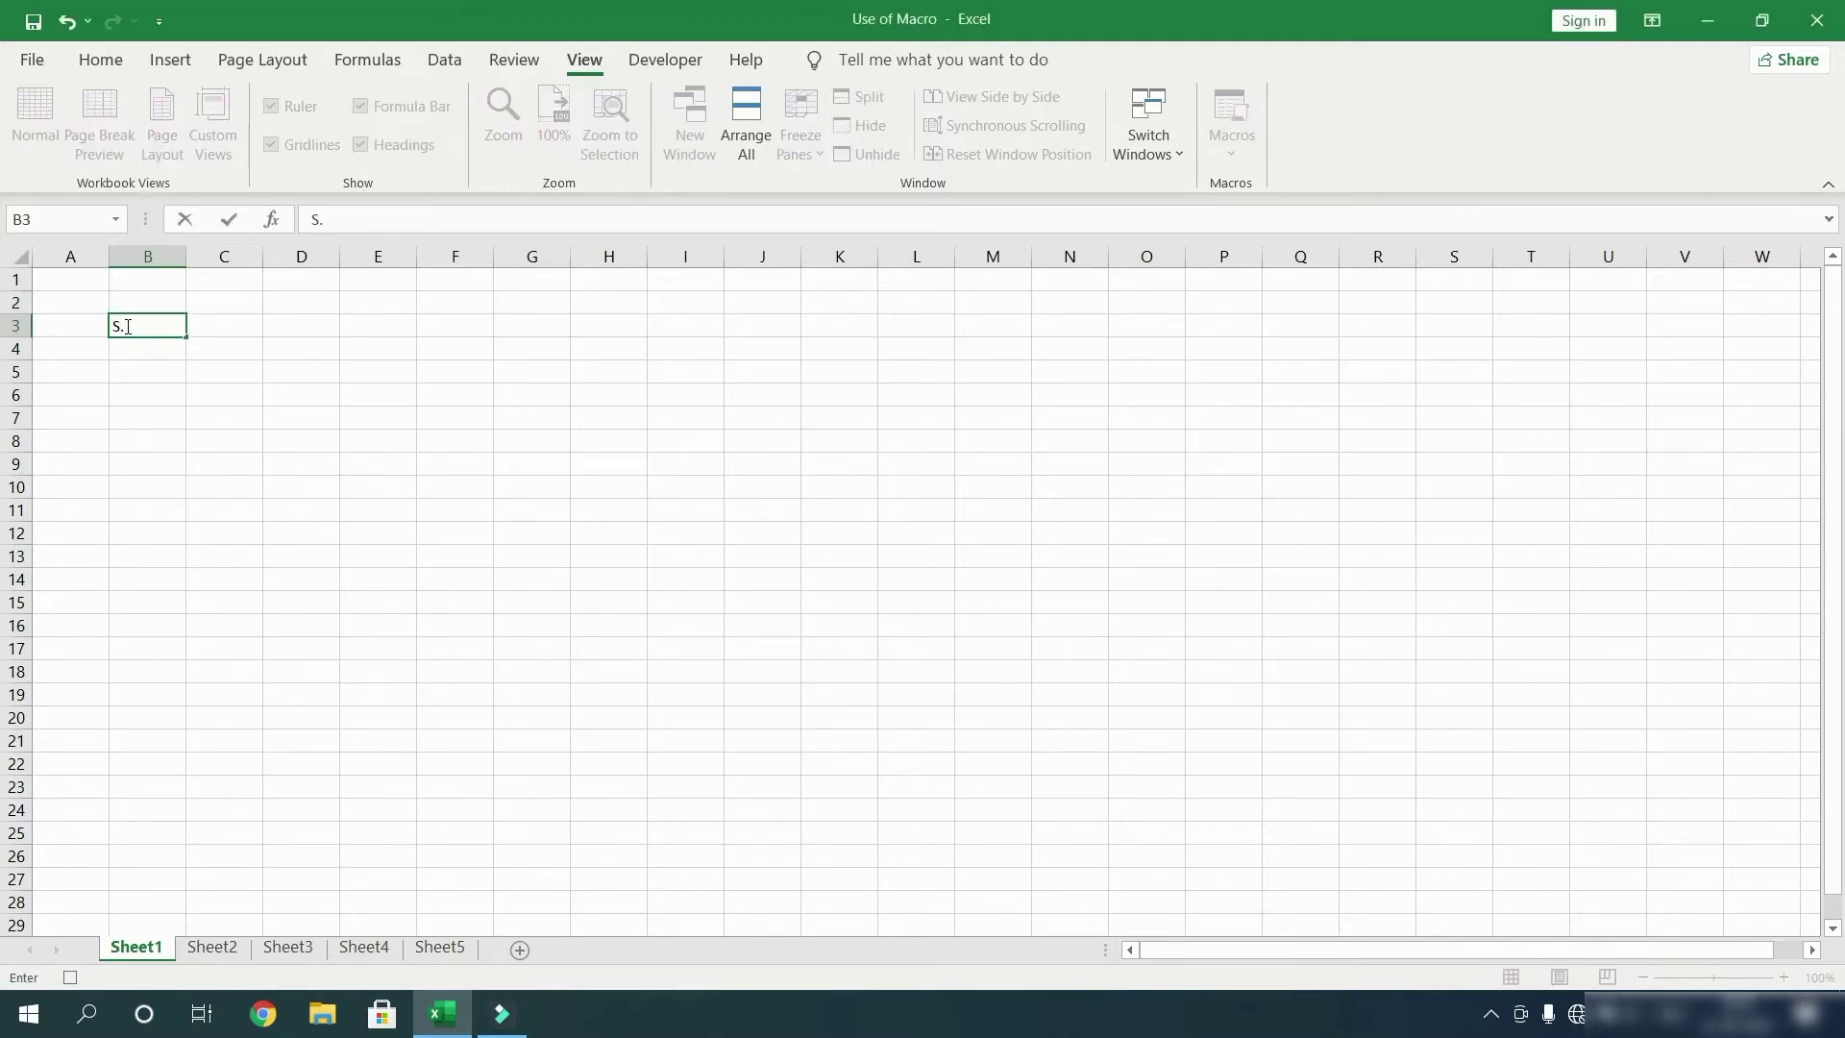
pyautogui.write('No')
pyautogui.press('Tab')
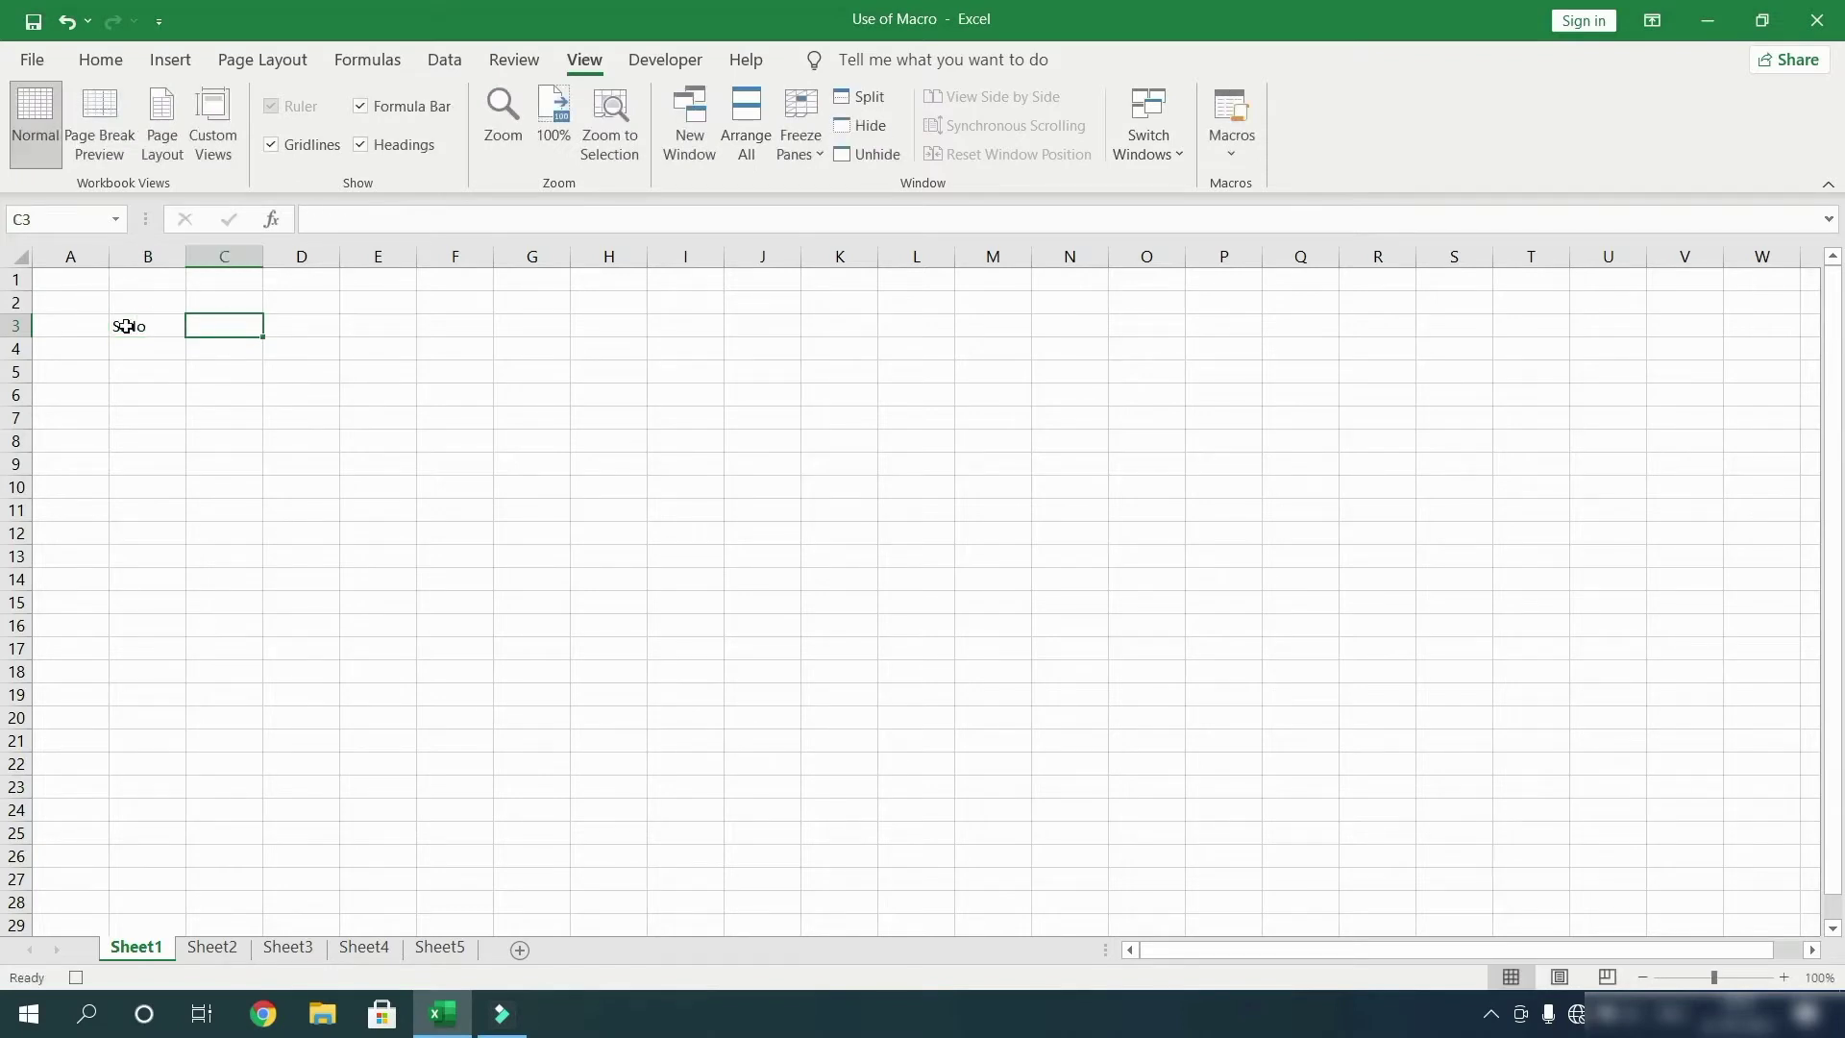
pyautogui.write('Name')
pyautogui.press('Tab')
pyautogui.write('Salary')
pyautogui.press('Tab')
pyautogui.write('Yearly Salary')
pyautogui.press('Return')
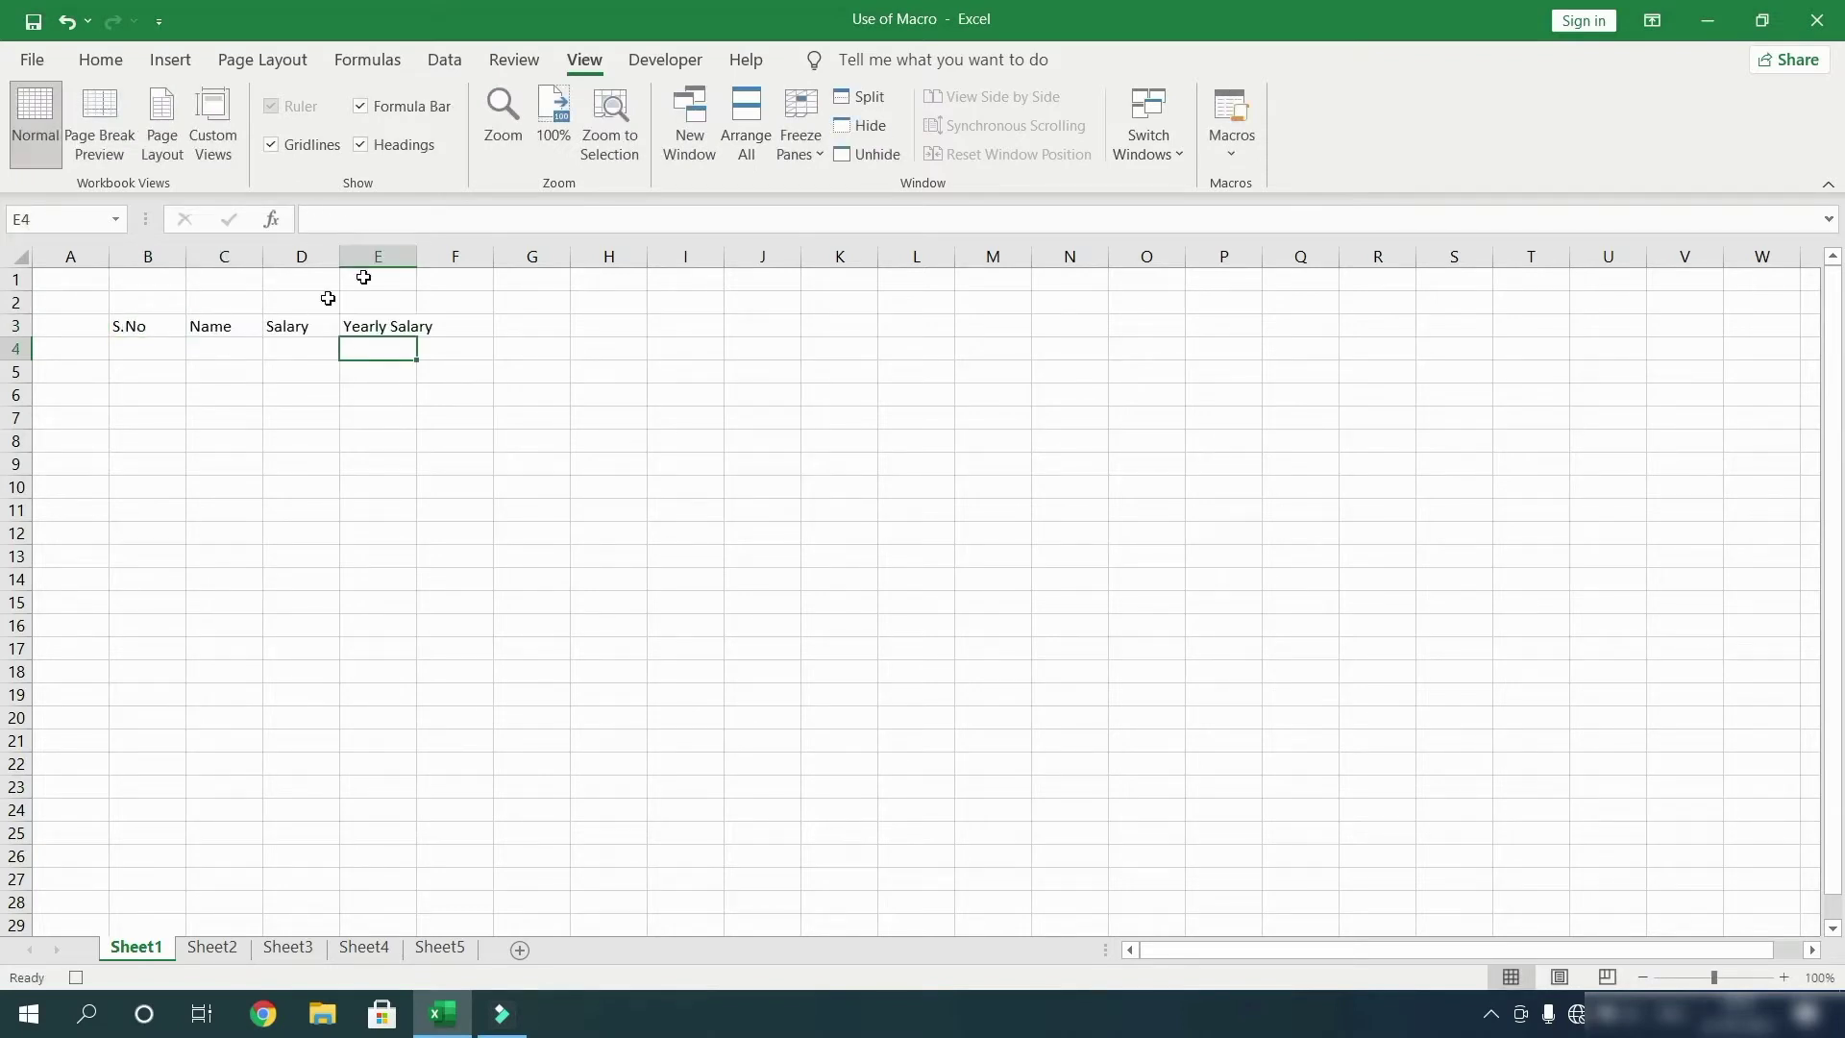
pyautogui.doubleClick(417, 256)
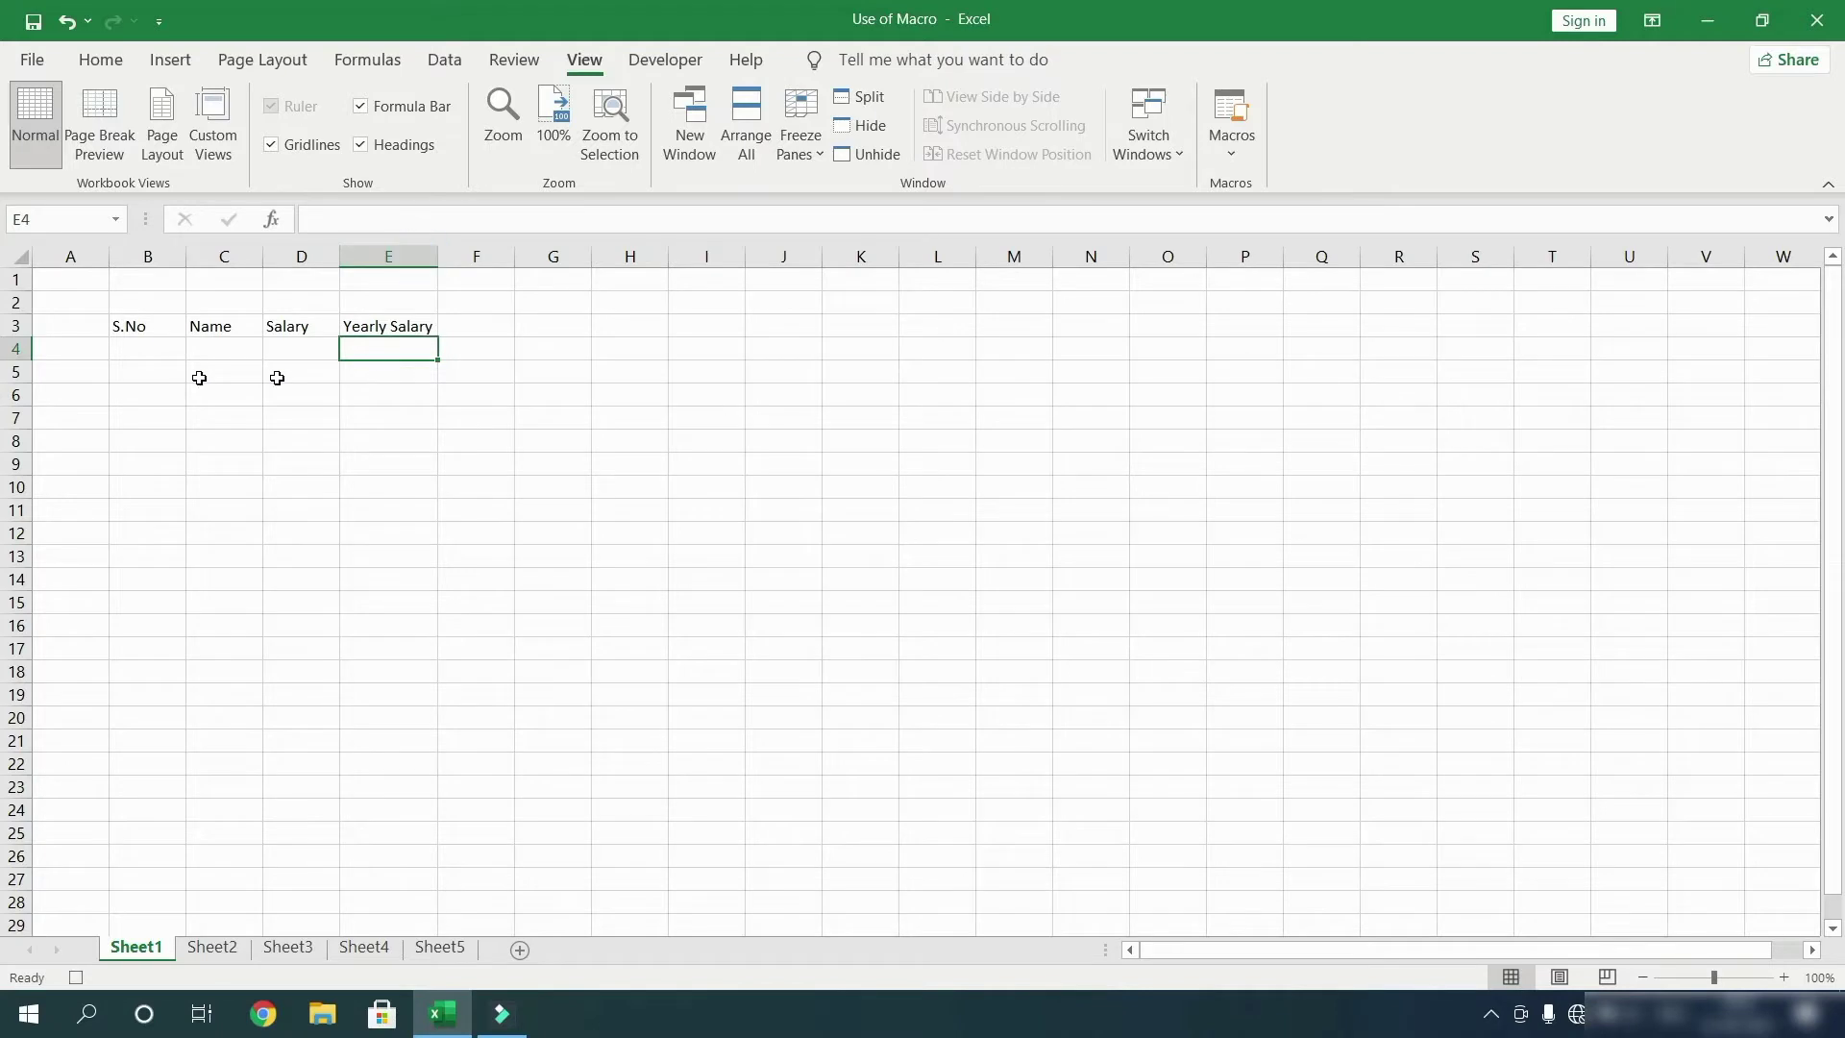
# Step: Format the table B2:E12 with borders, a bold yellow header row and a merged, blue-filled title reading IT Tech Education
pyautogui.moveTo(144, 330); pyautogui.dragTo(427, 538)
pyautogui.click(84, 63)
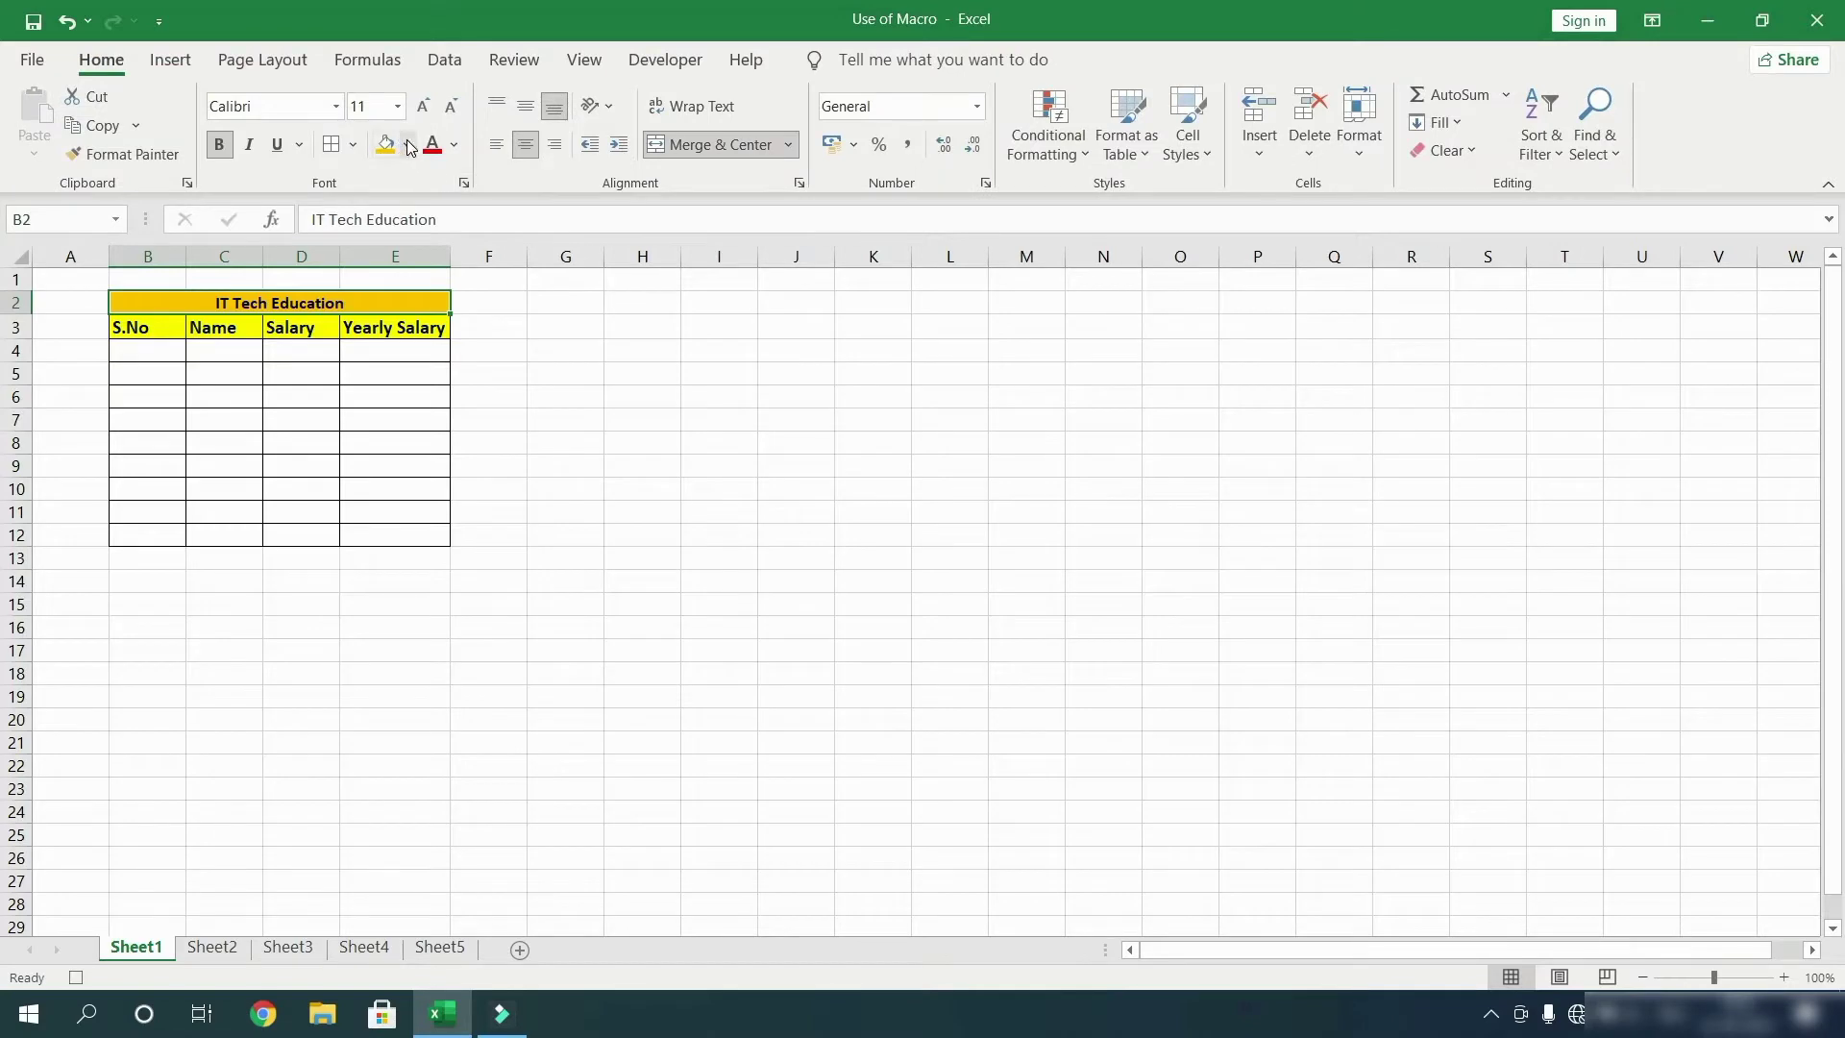
pyautogui.click(408, 146)
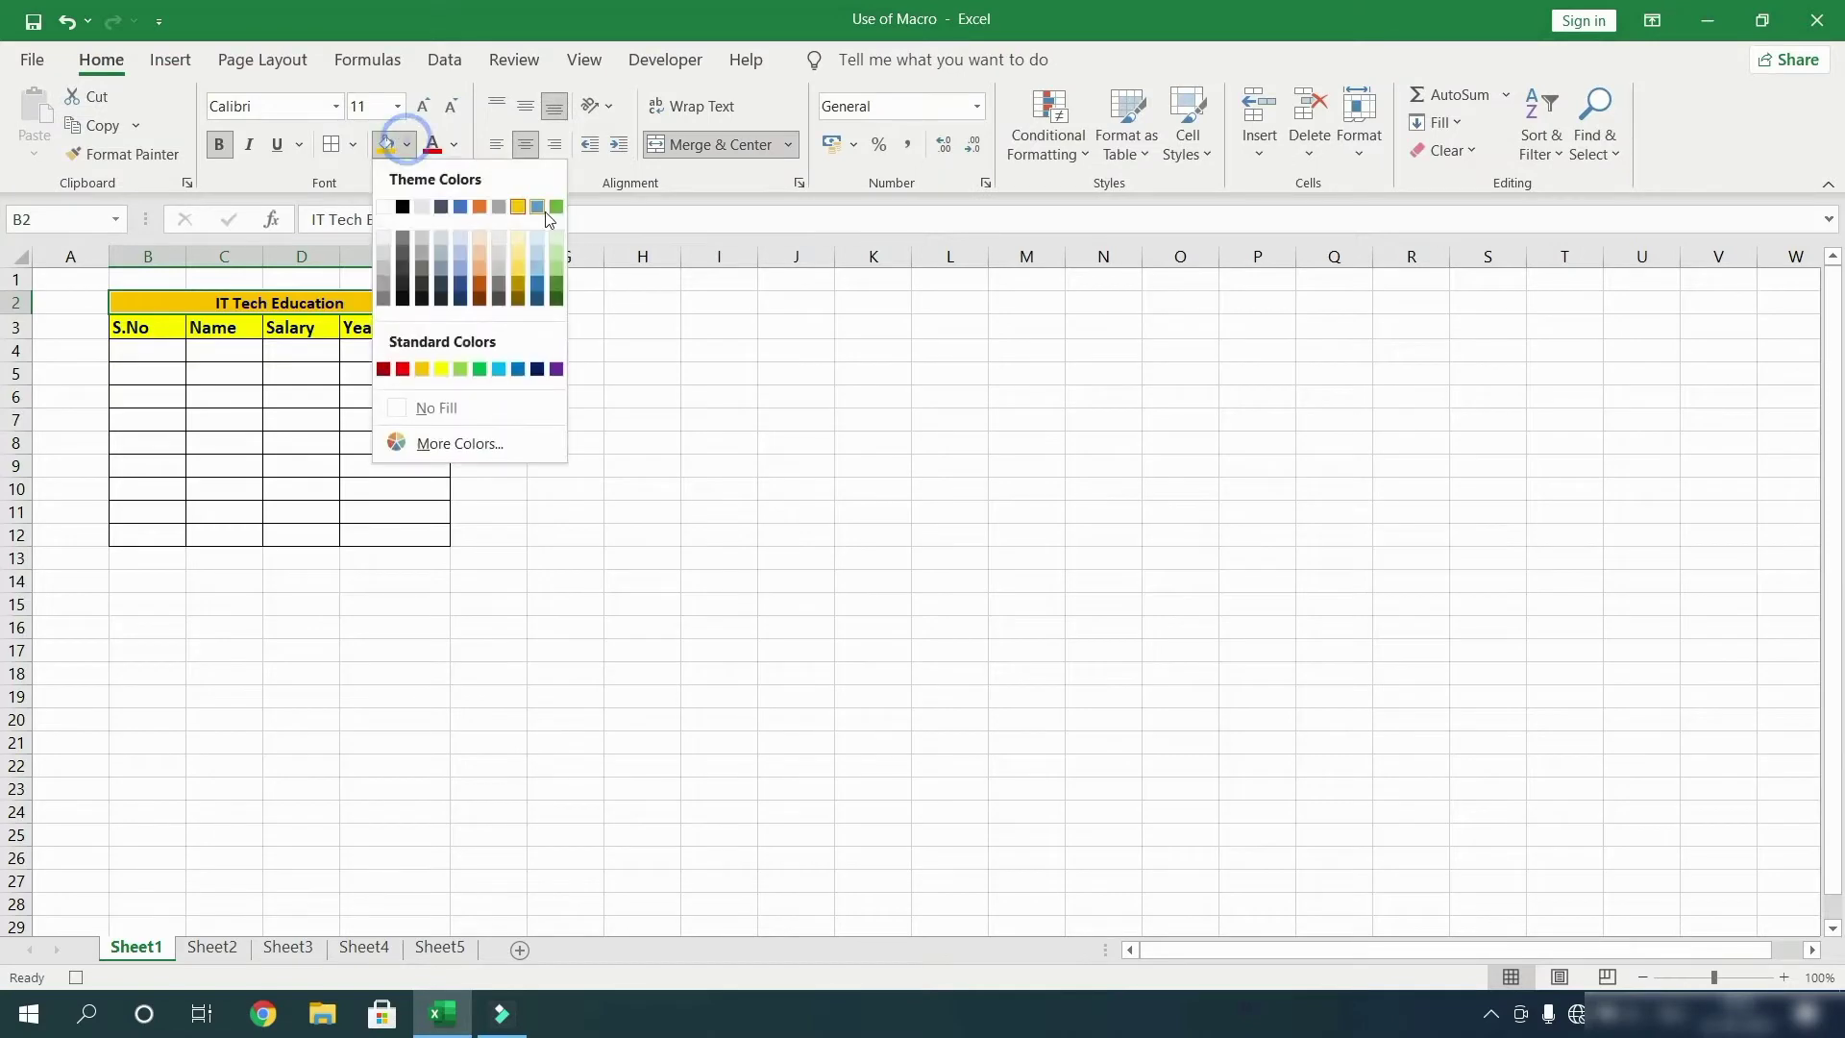
pyautogui.click(543, 202)
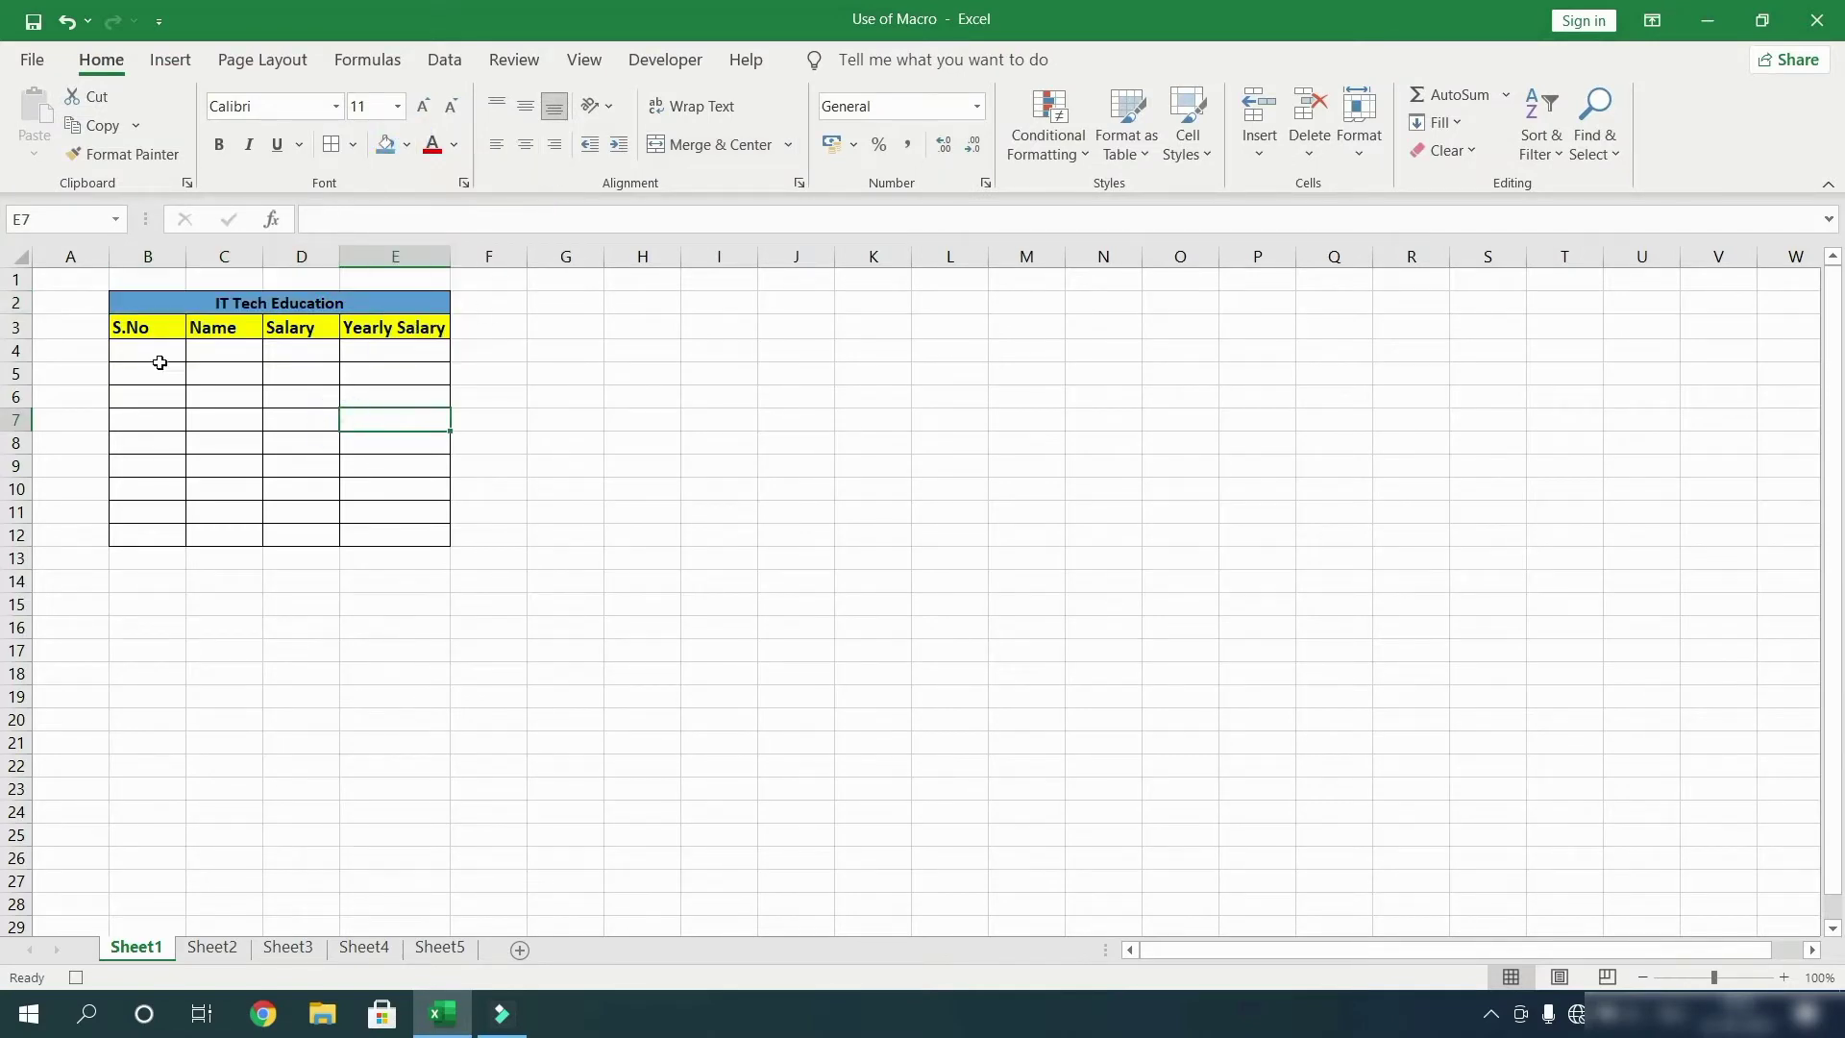
# Step: Number the S.No column from 1 to 9 in B4:B12
pyautogui.click(159, 352)
pyautogui.write('1')
pyautogui.press('Return')
pyautogui.click(152, 354)
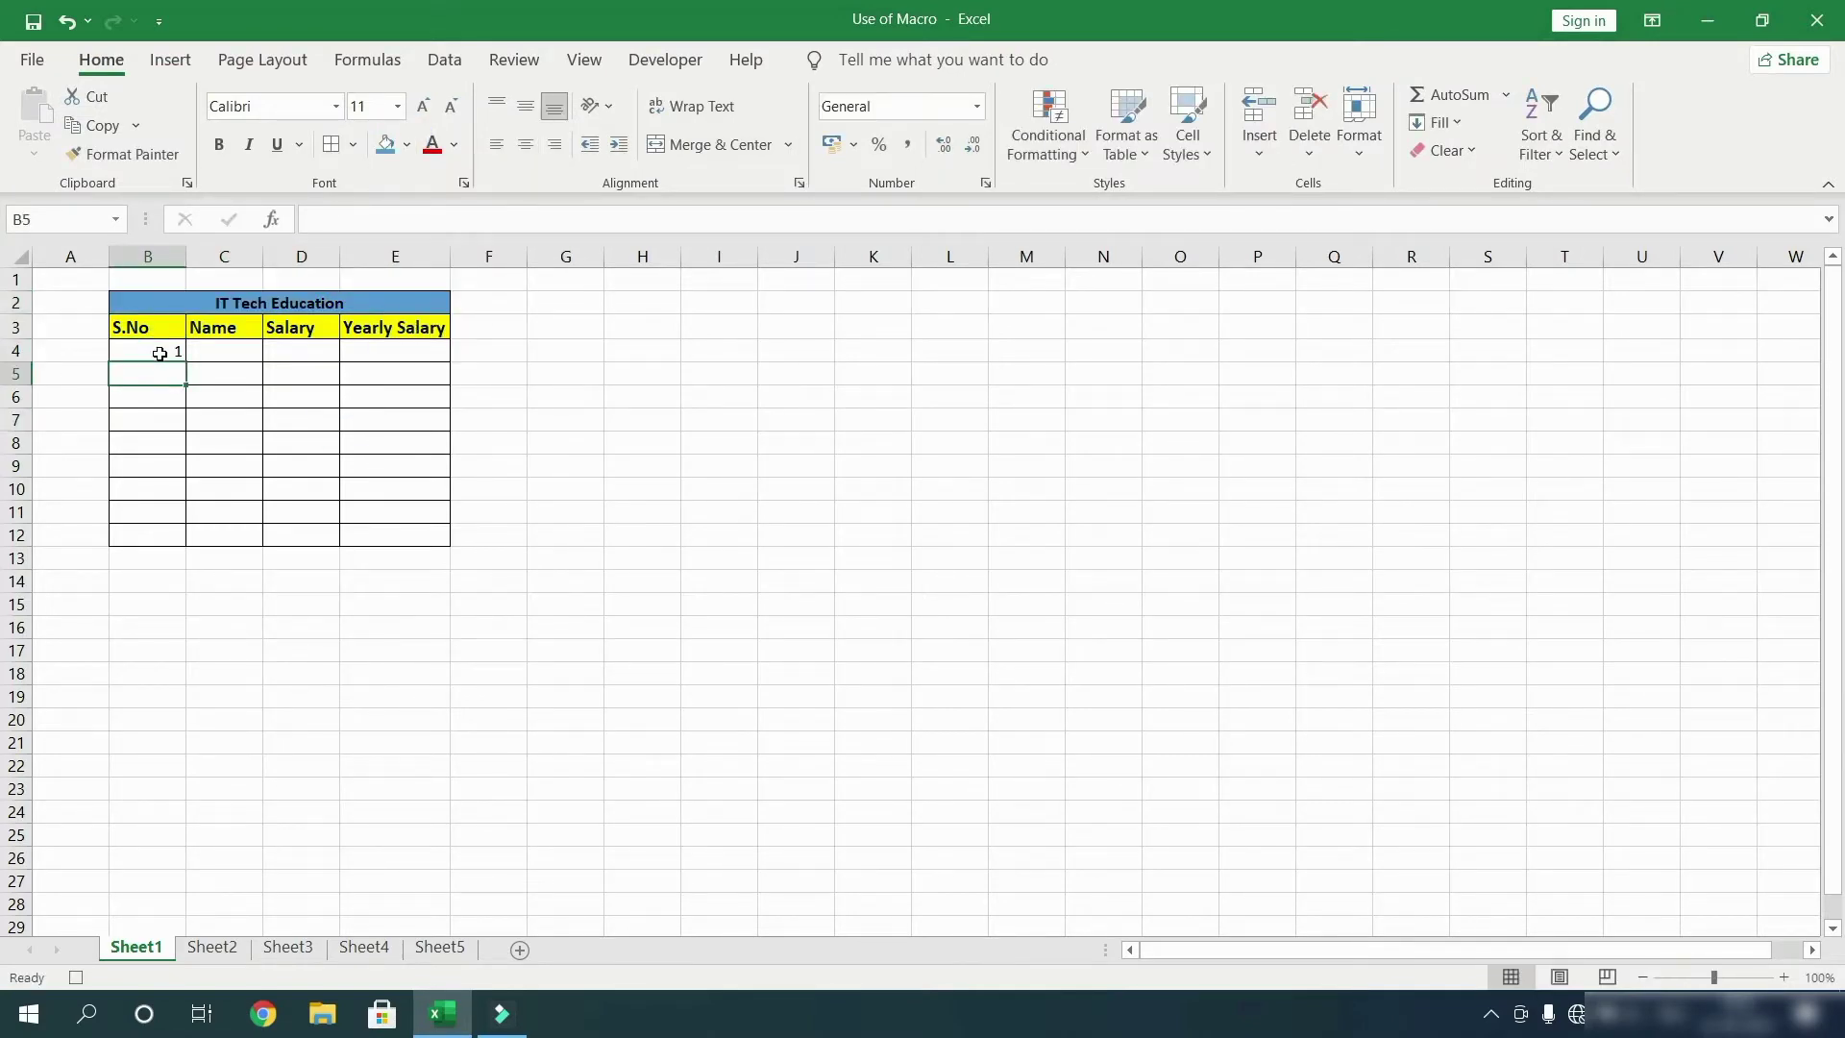
pyautogui.moveTo(185, 362); pyautogui.dragTo(395, 545)
# Step: Add a bordered total row in row 13, with B13:C13 merged and labelled Total
pyautogui.click(153, 538)
pyautogui.moveTo(395, 546); pyautogui.dragTo(394, 544)
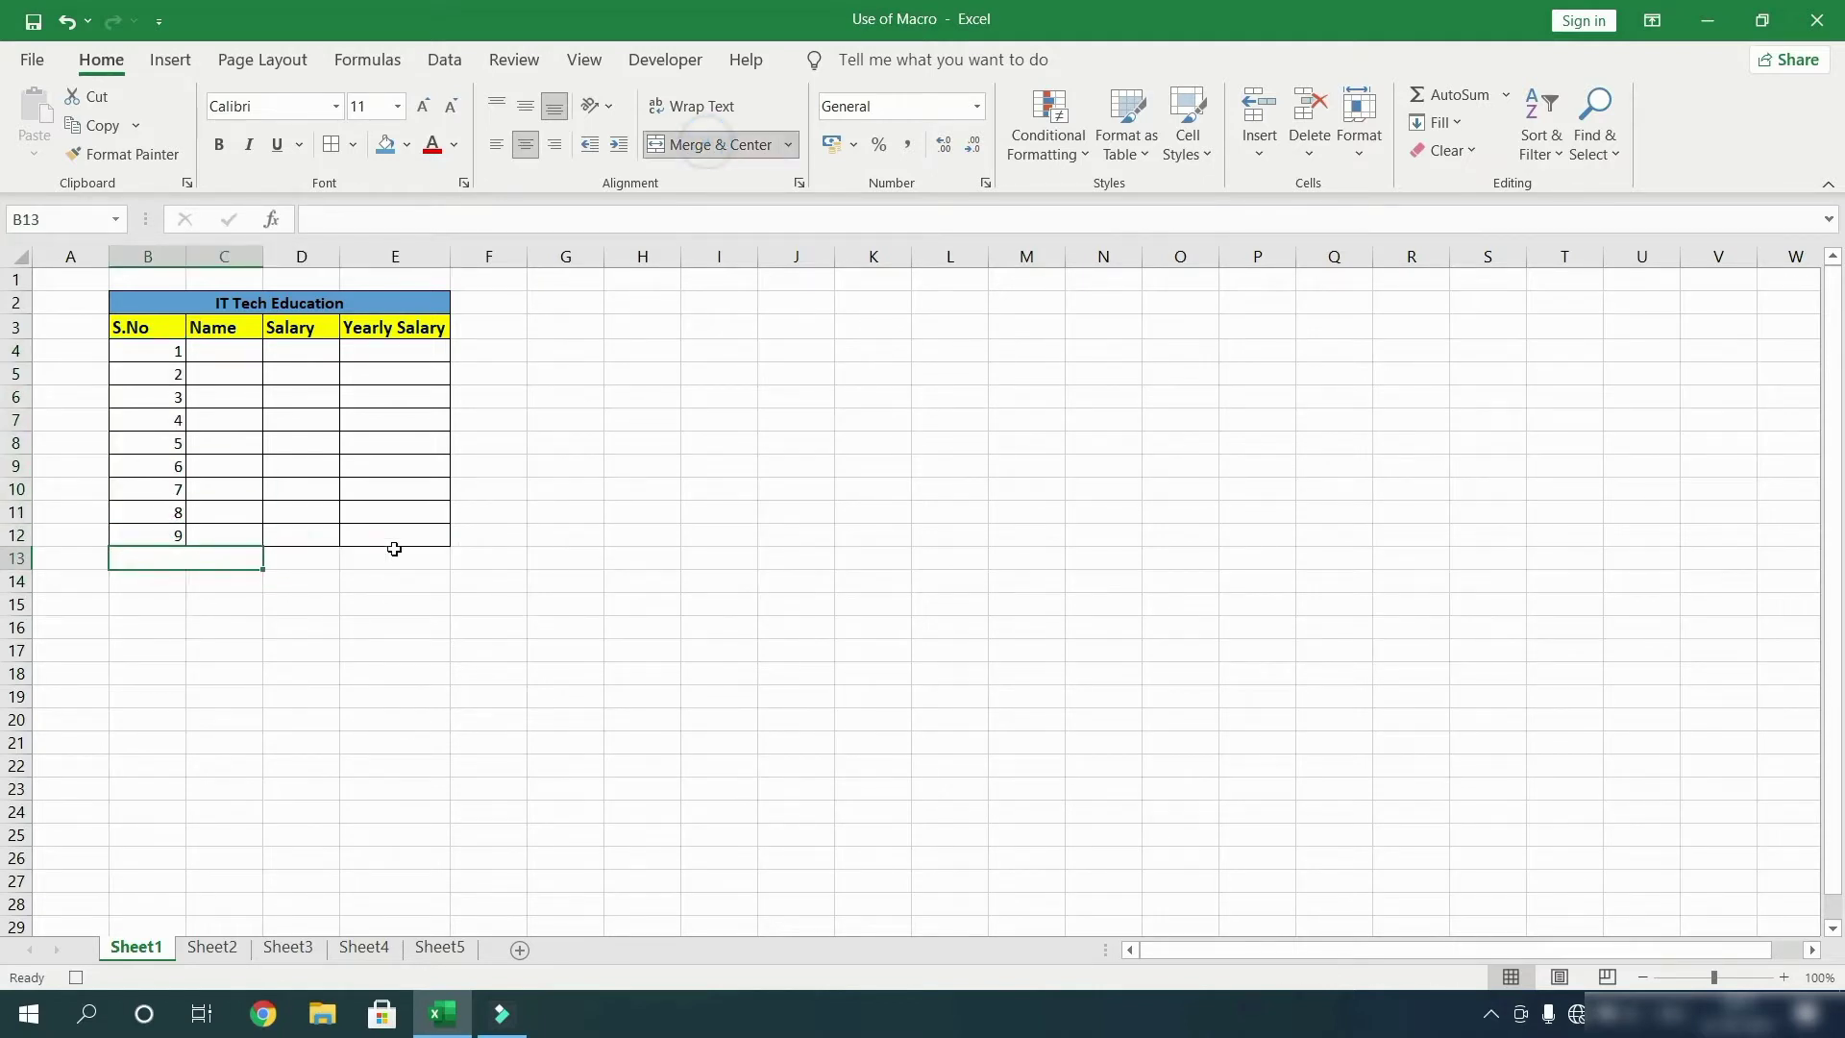
pyautogui.moveTo(282, 562); pyautogui.dragTo(382, 563)
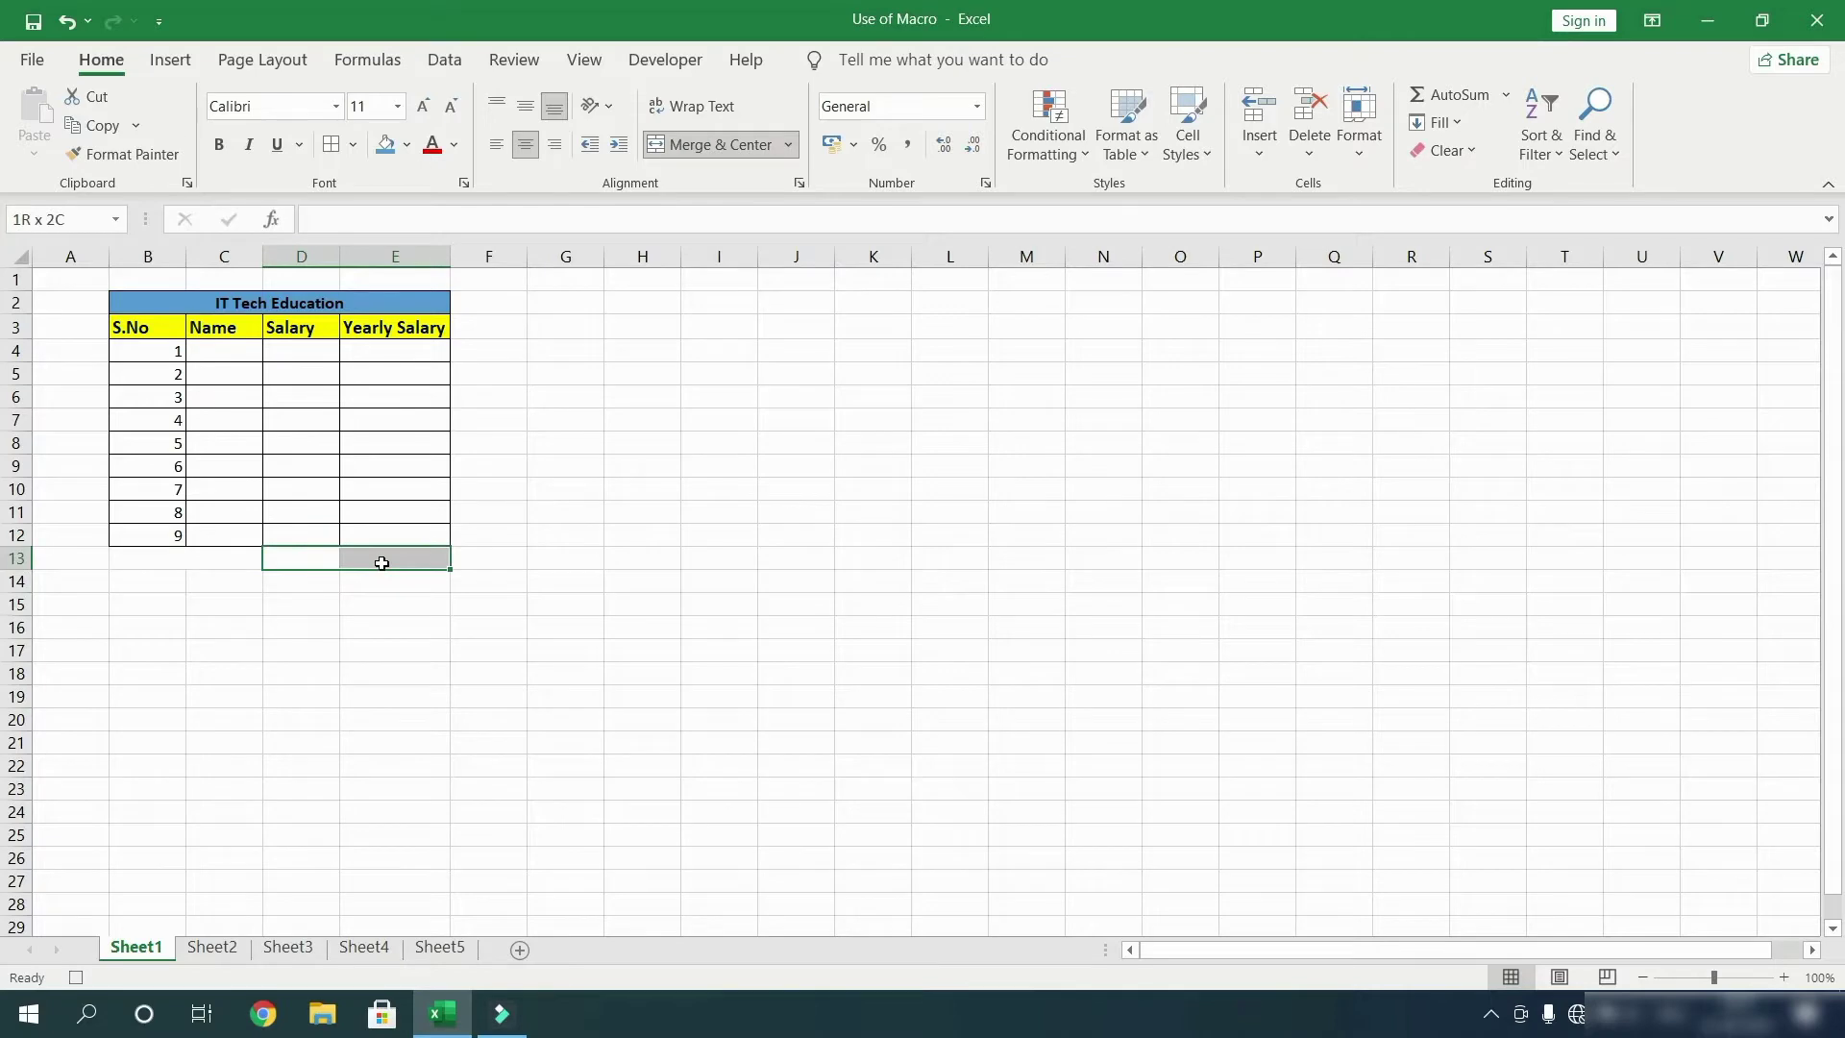
# Step: Fill the Name column C4:C12 with the letters A through I
pyautogui.click(231, 351)
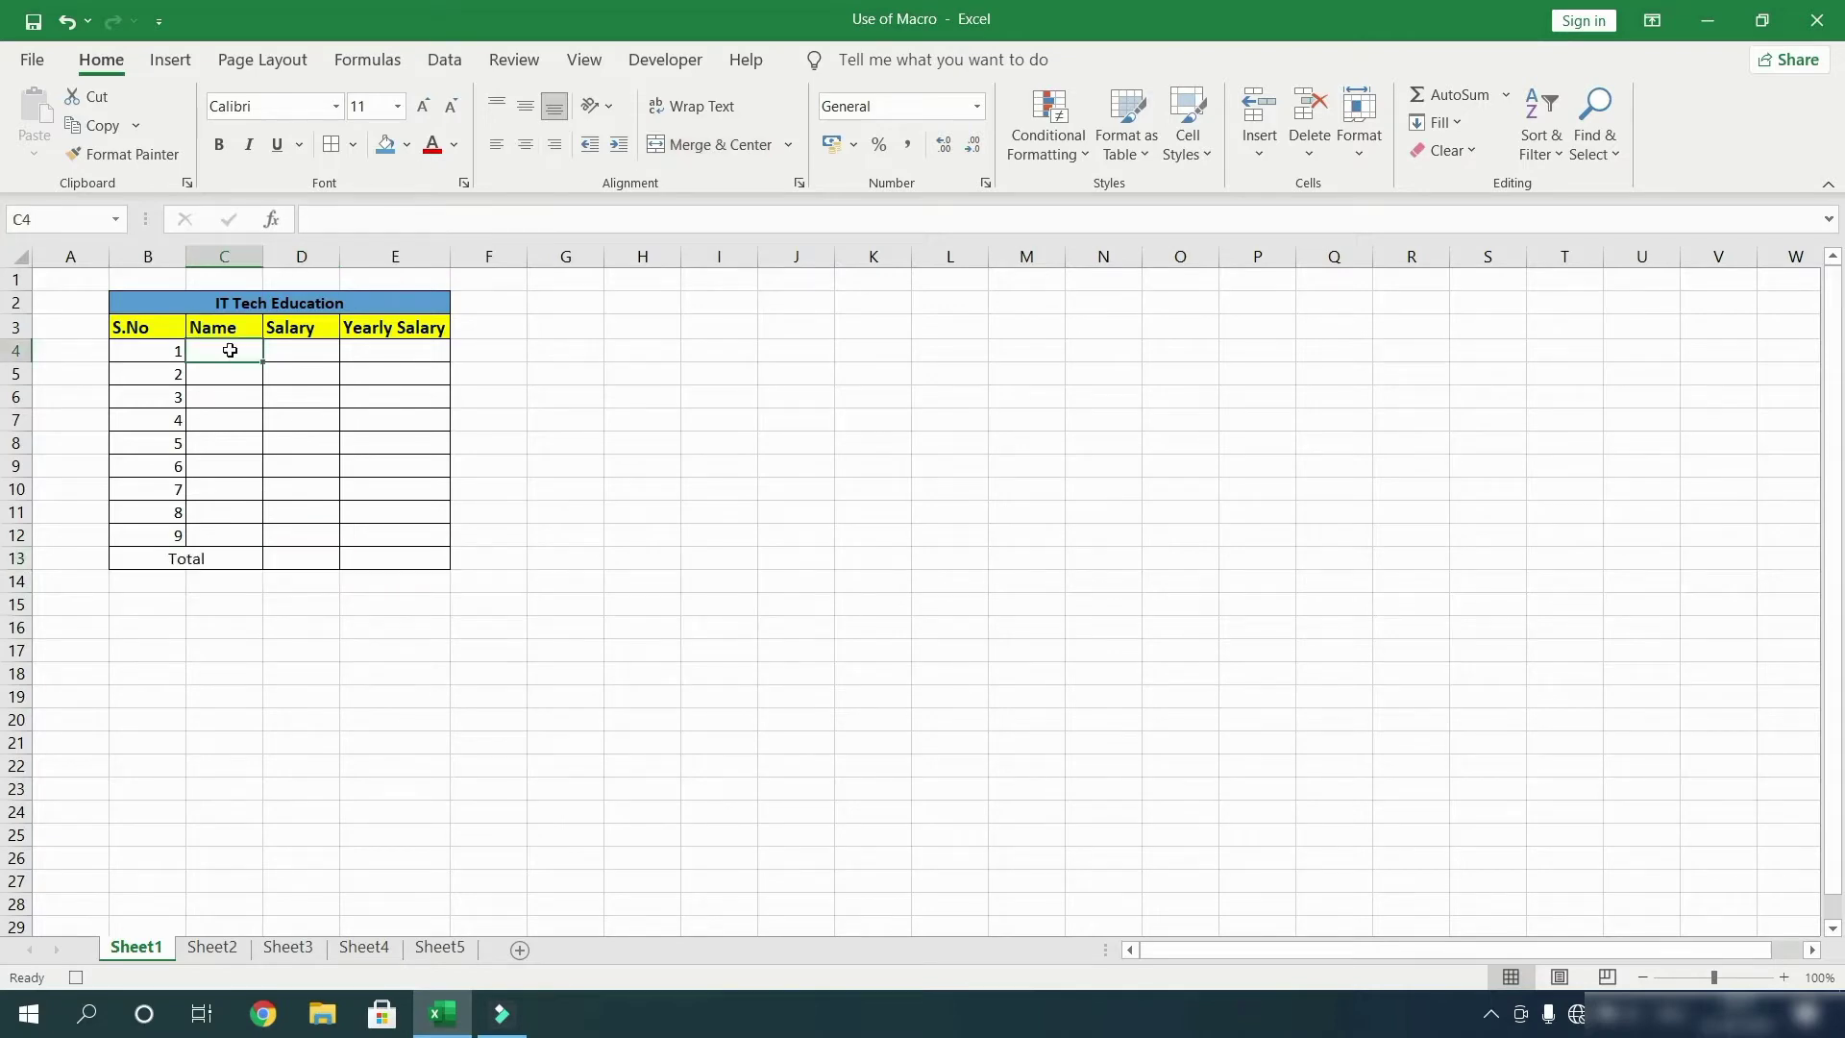
pyautogui.write('A')
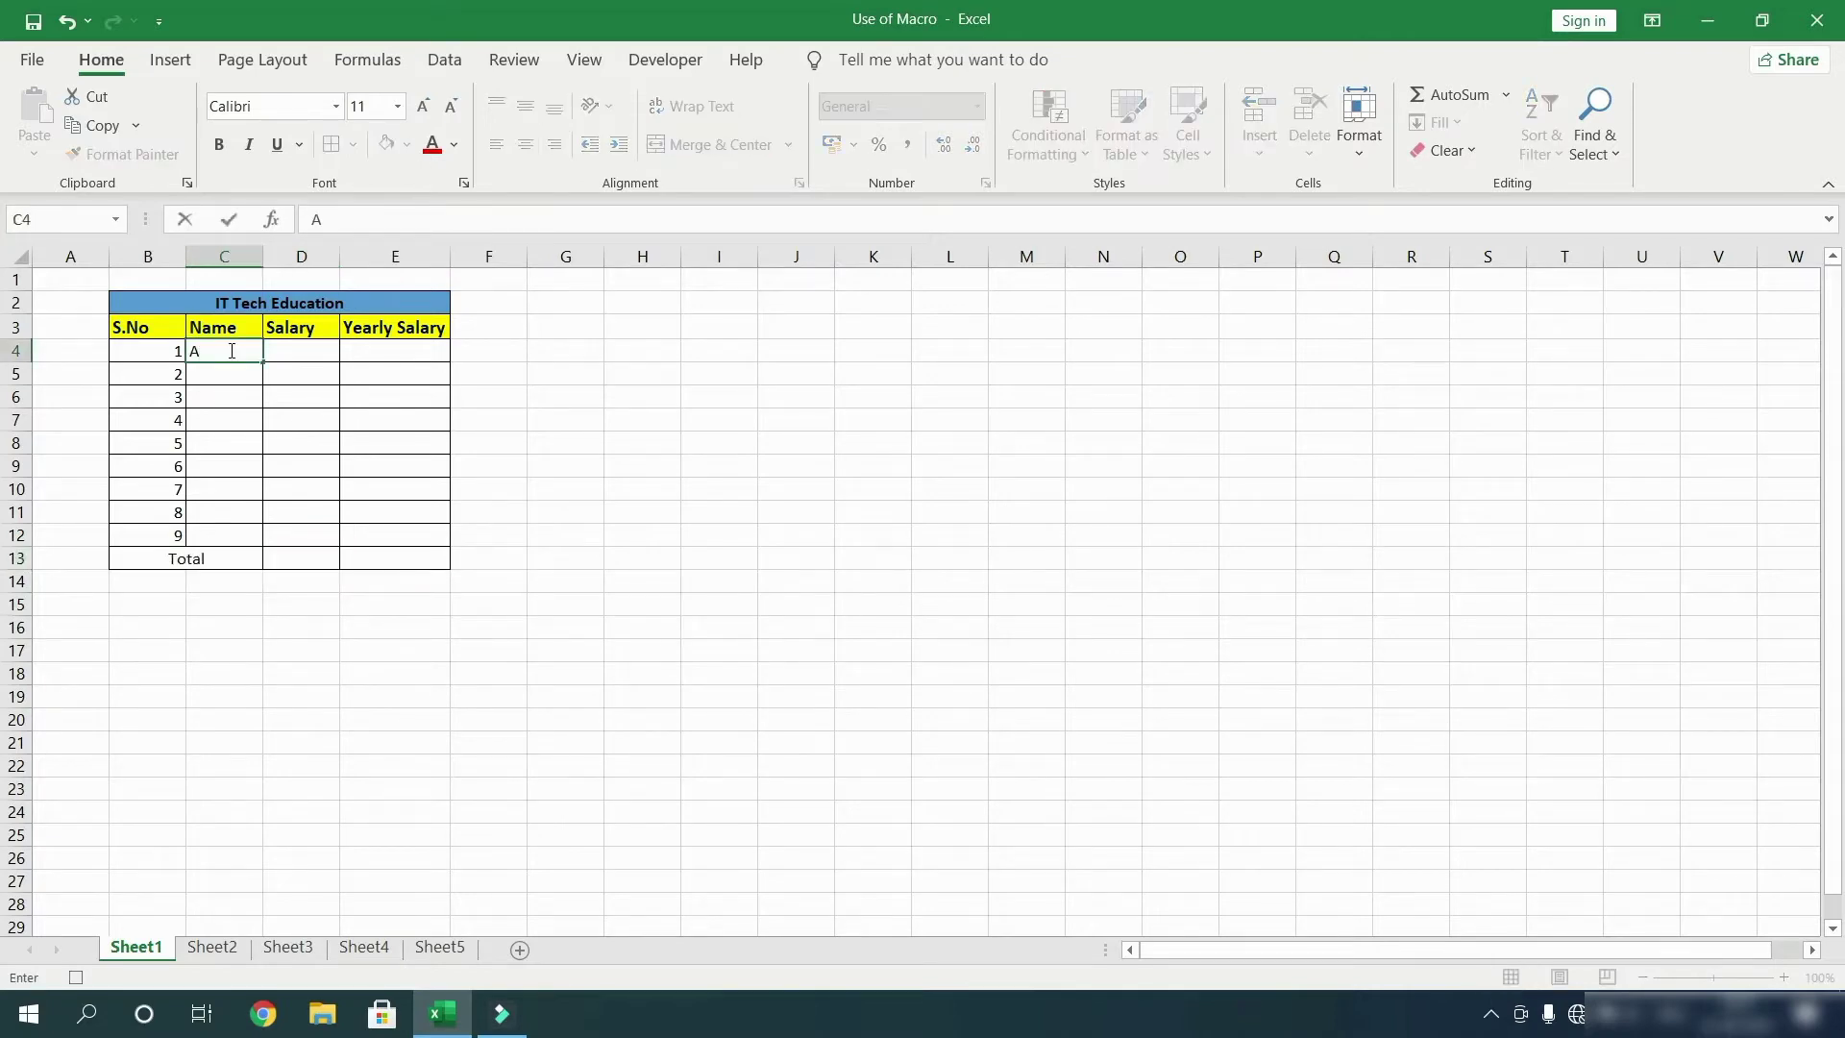
pyautogui.press('Return')
pyautogui.write('B')
pyautogui.press('Return')
pyautogui.write('C')
pyautogui.press('Return')
pyautogui.write('D')
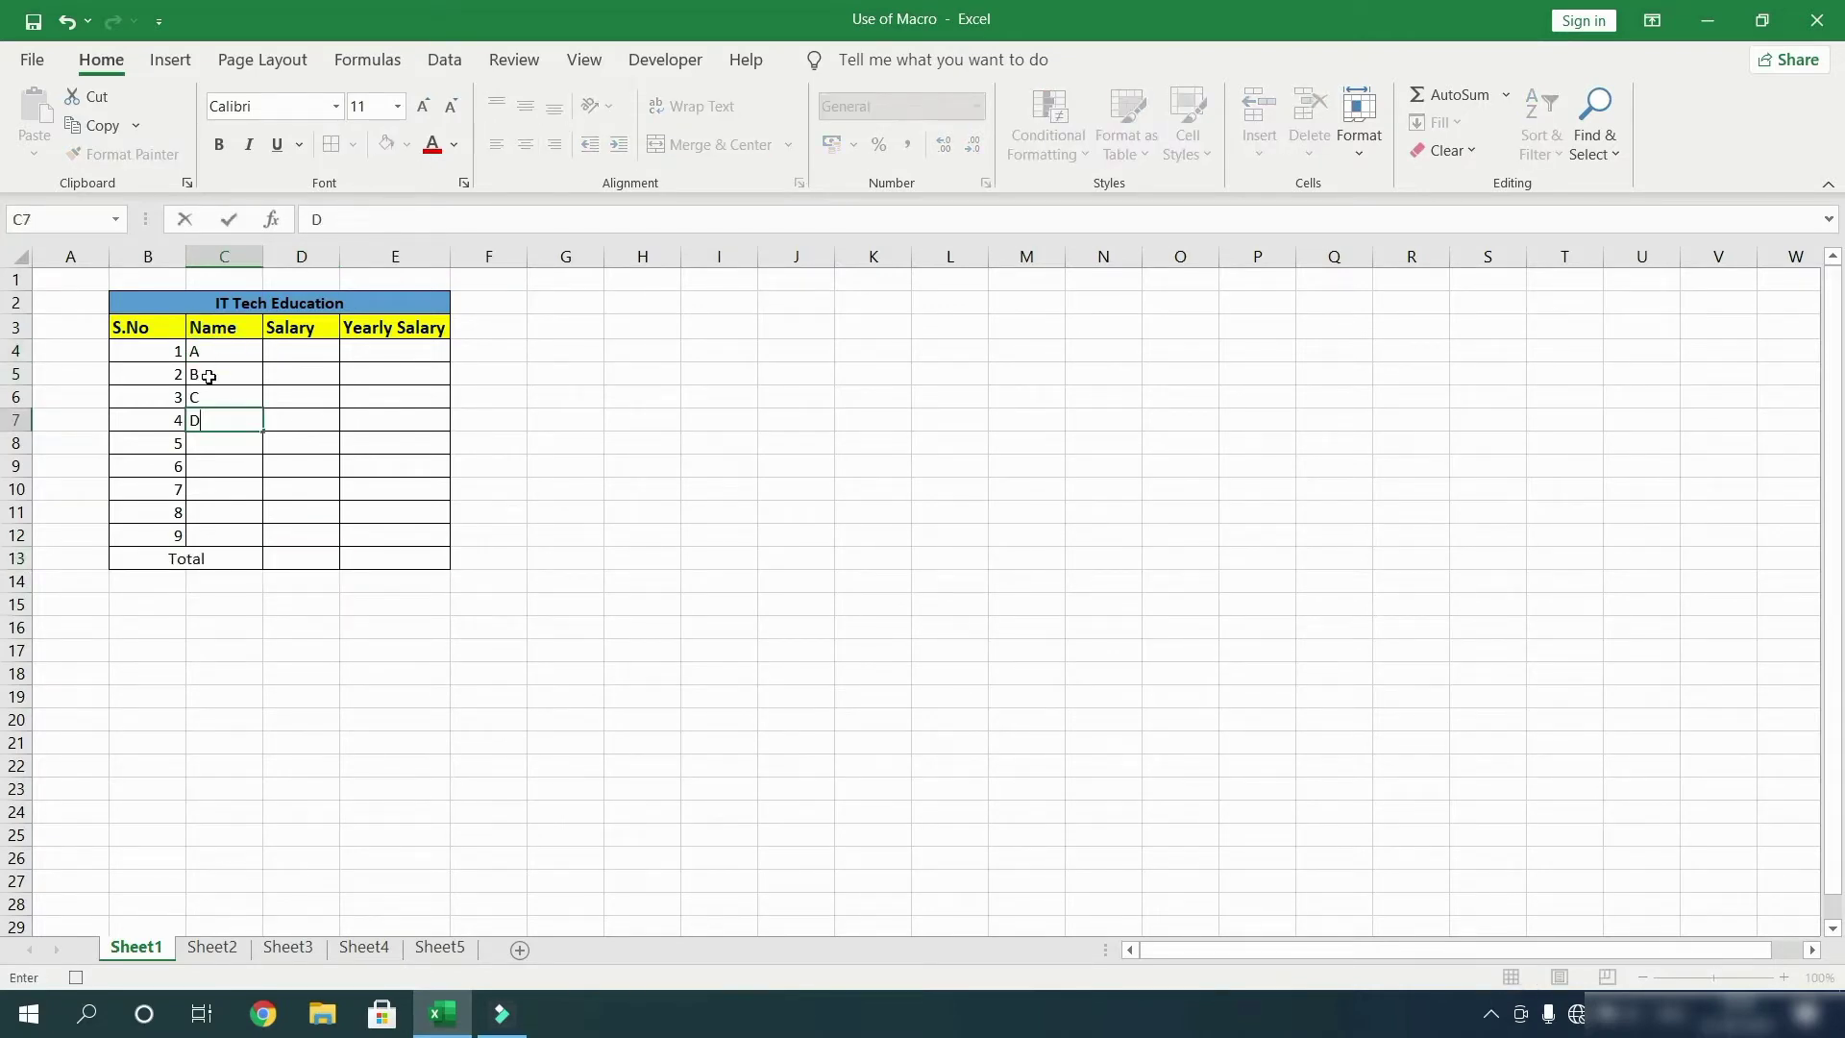
pyautogui.click(230, 439)
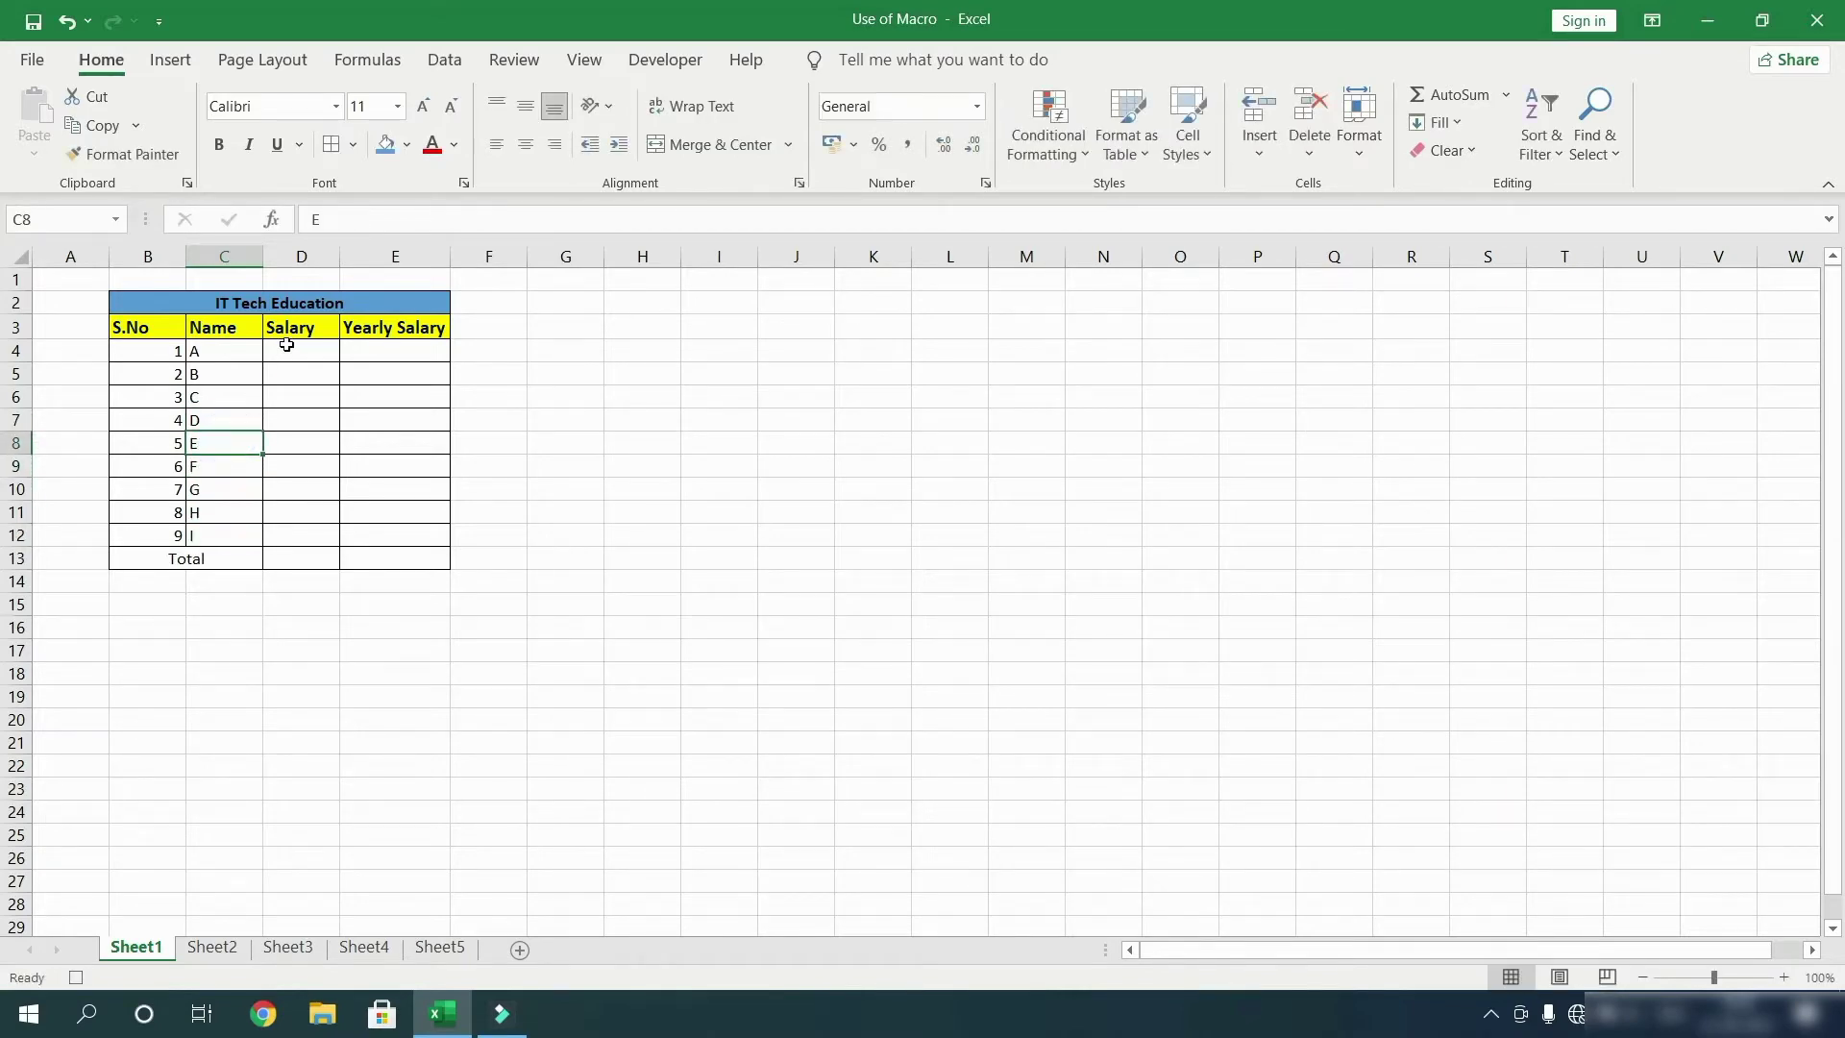
# Step: Calculate Yearly Salary with the formula =D4*12 in E4 and fill it down to E12
pyautogui.click(286, 348)
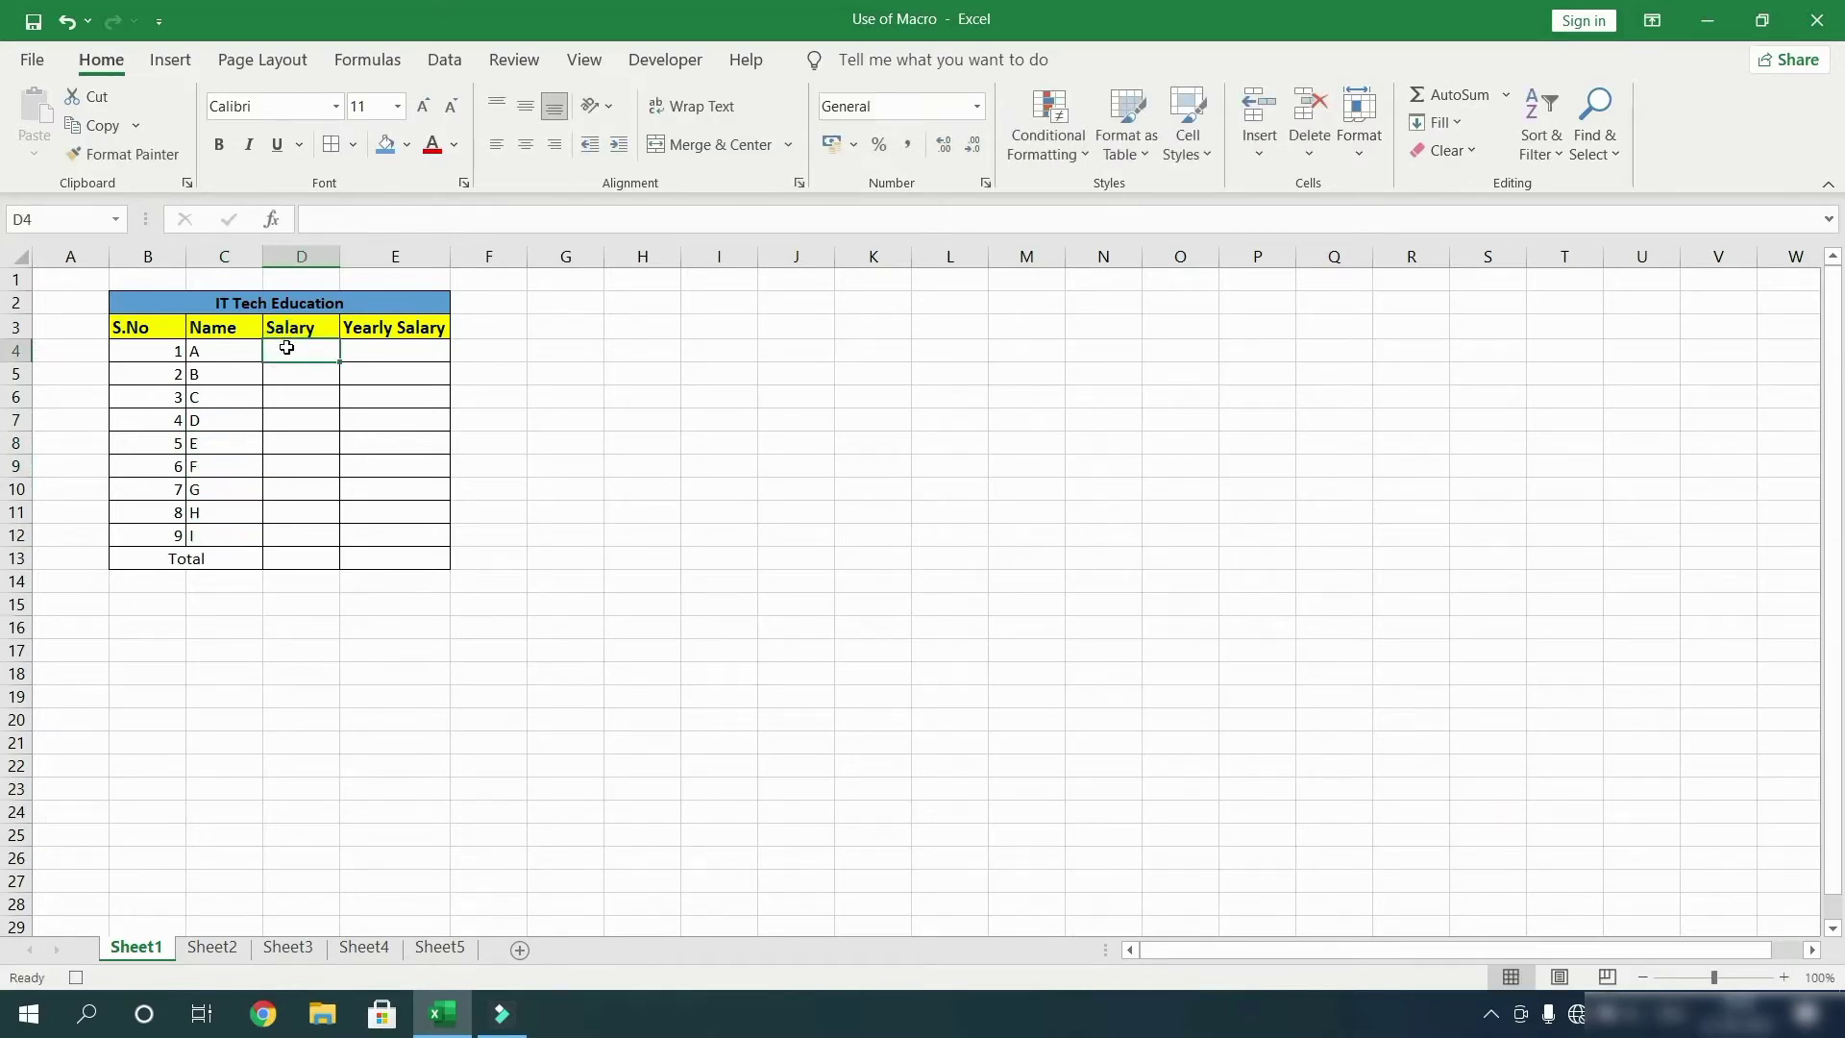
pyautogui.press('Right')
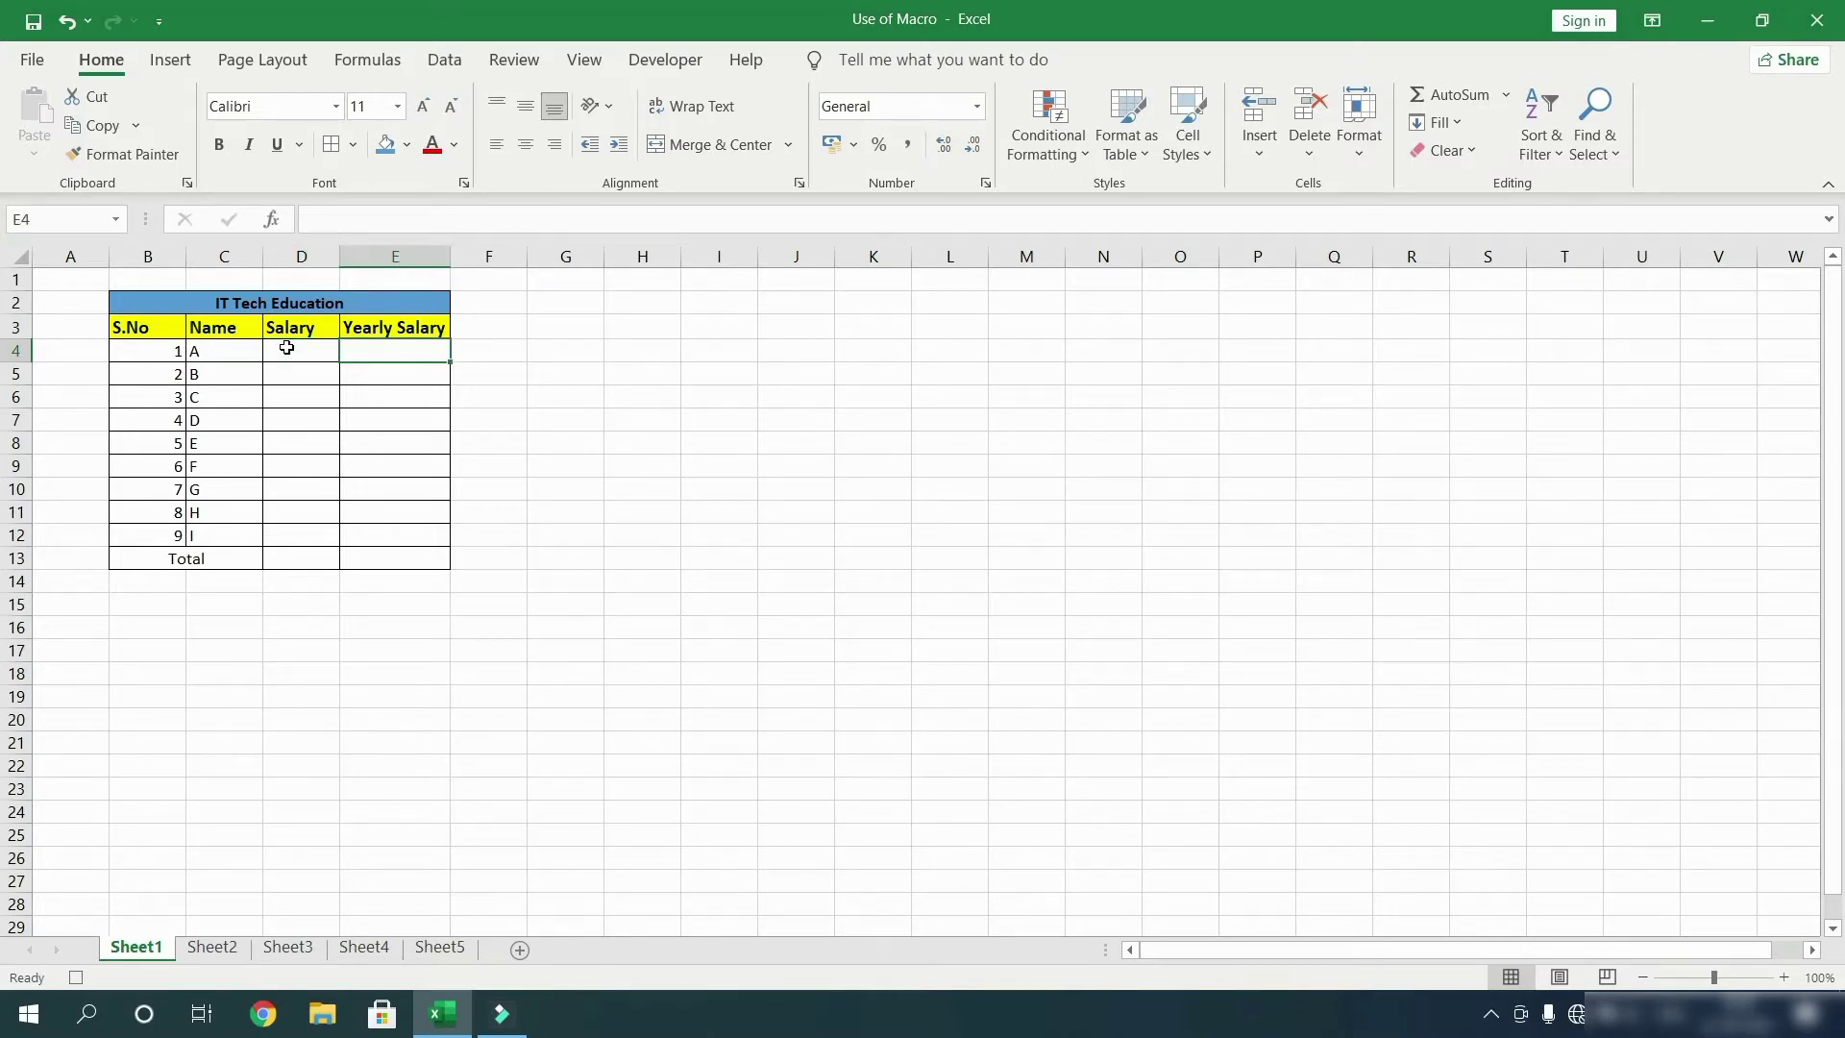
pyautogui.write('=')
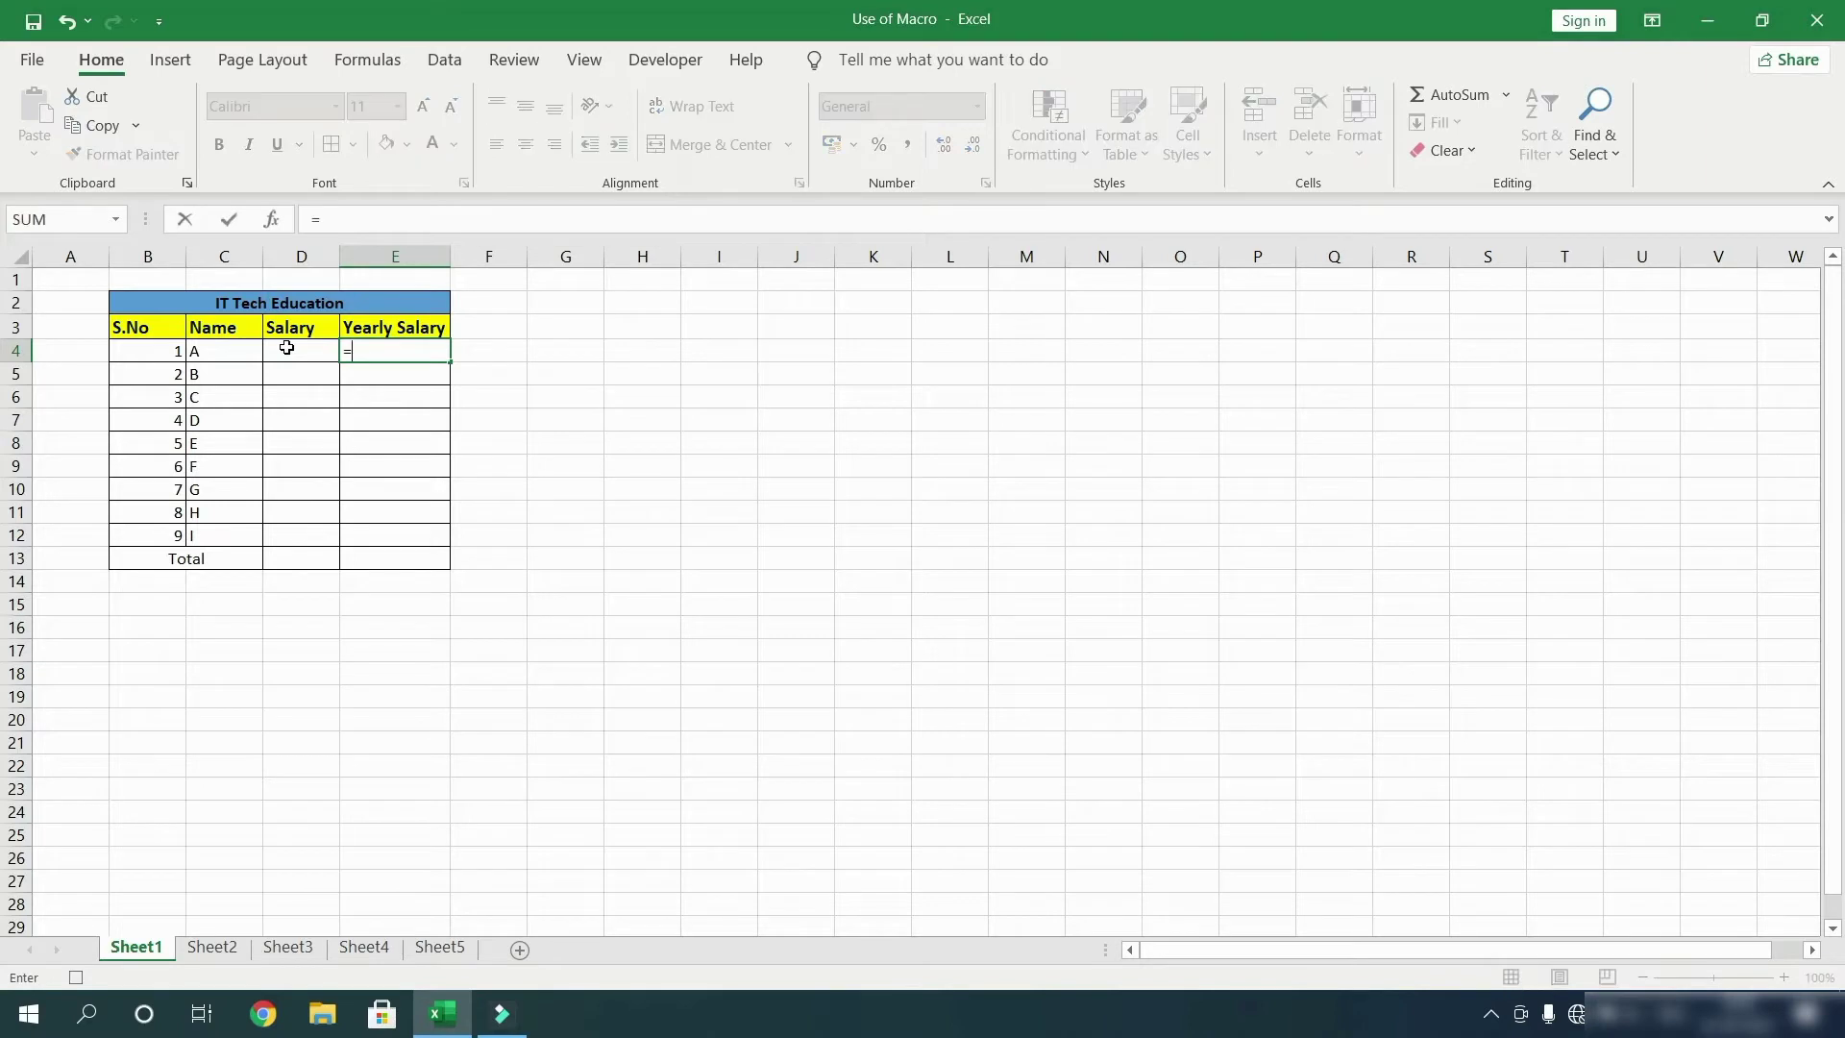
pyautogui.click(287, 348)
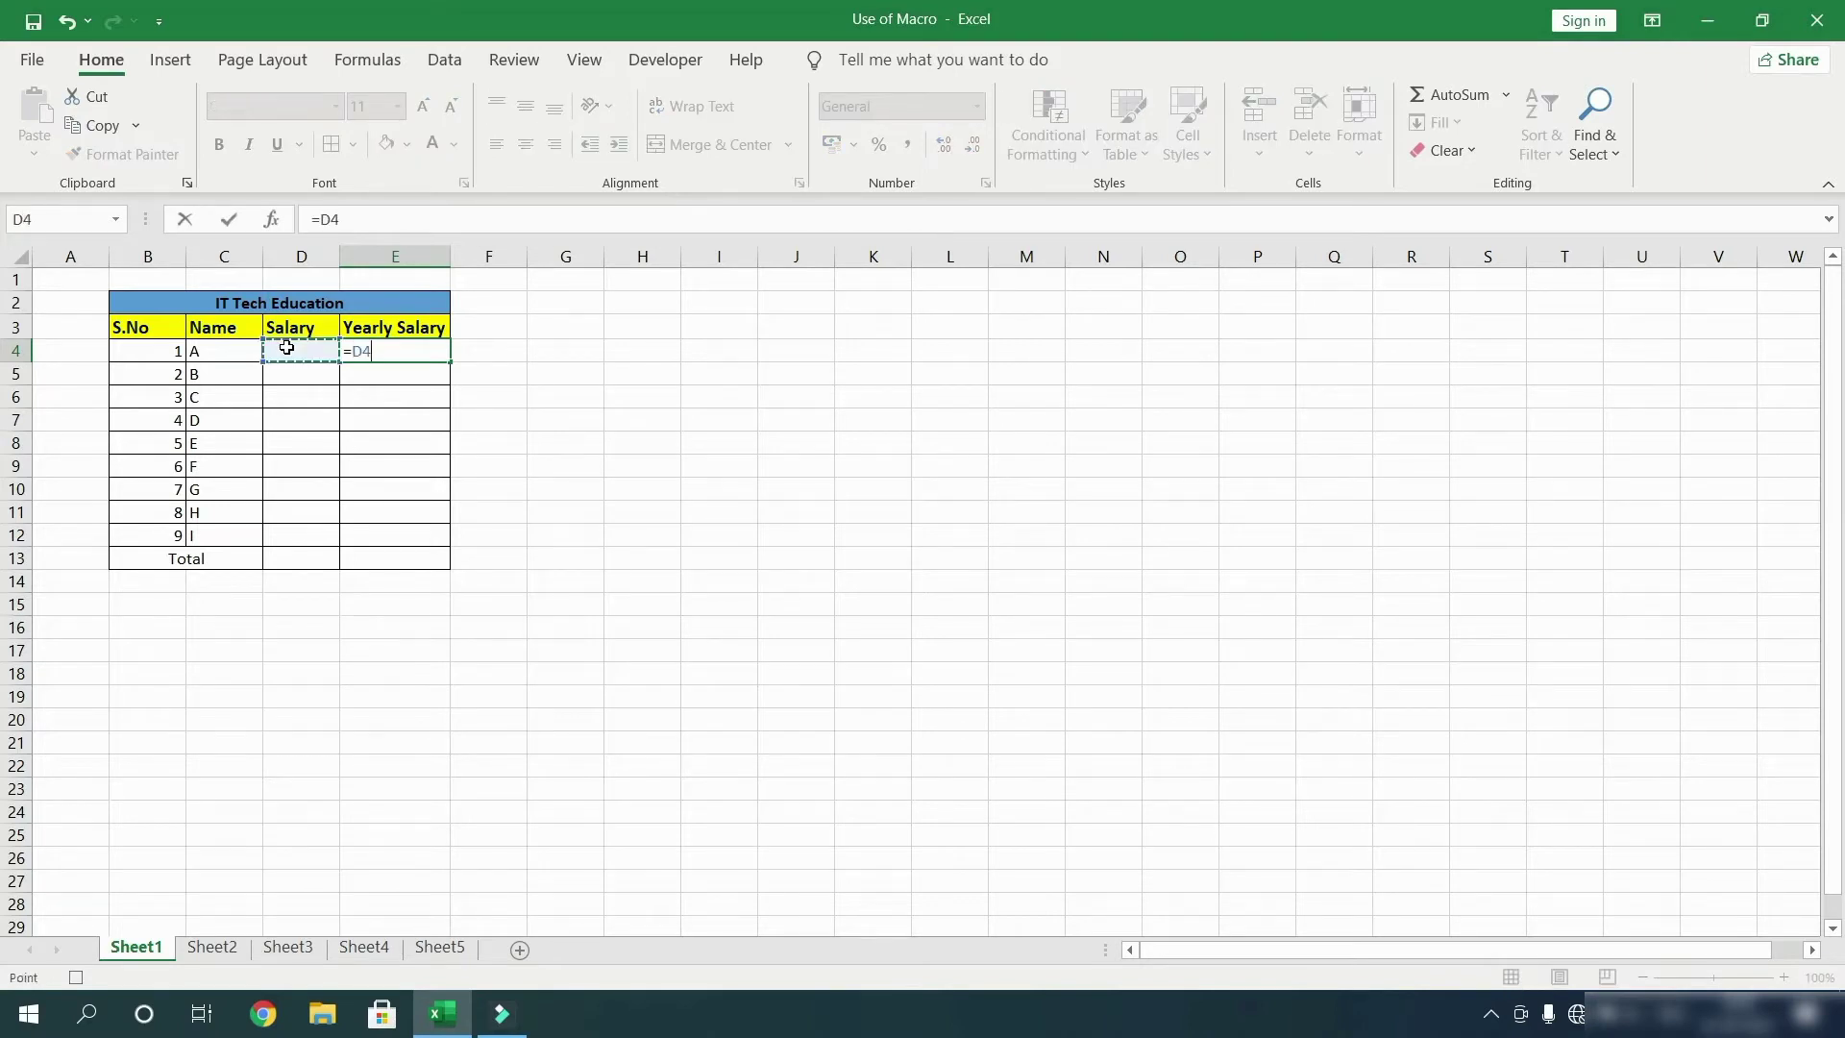
pyautogui.write('*12')
pyautogui.press('Return')
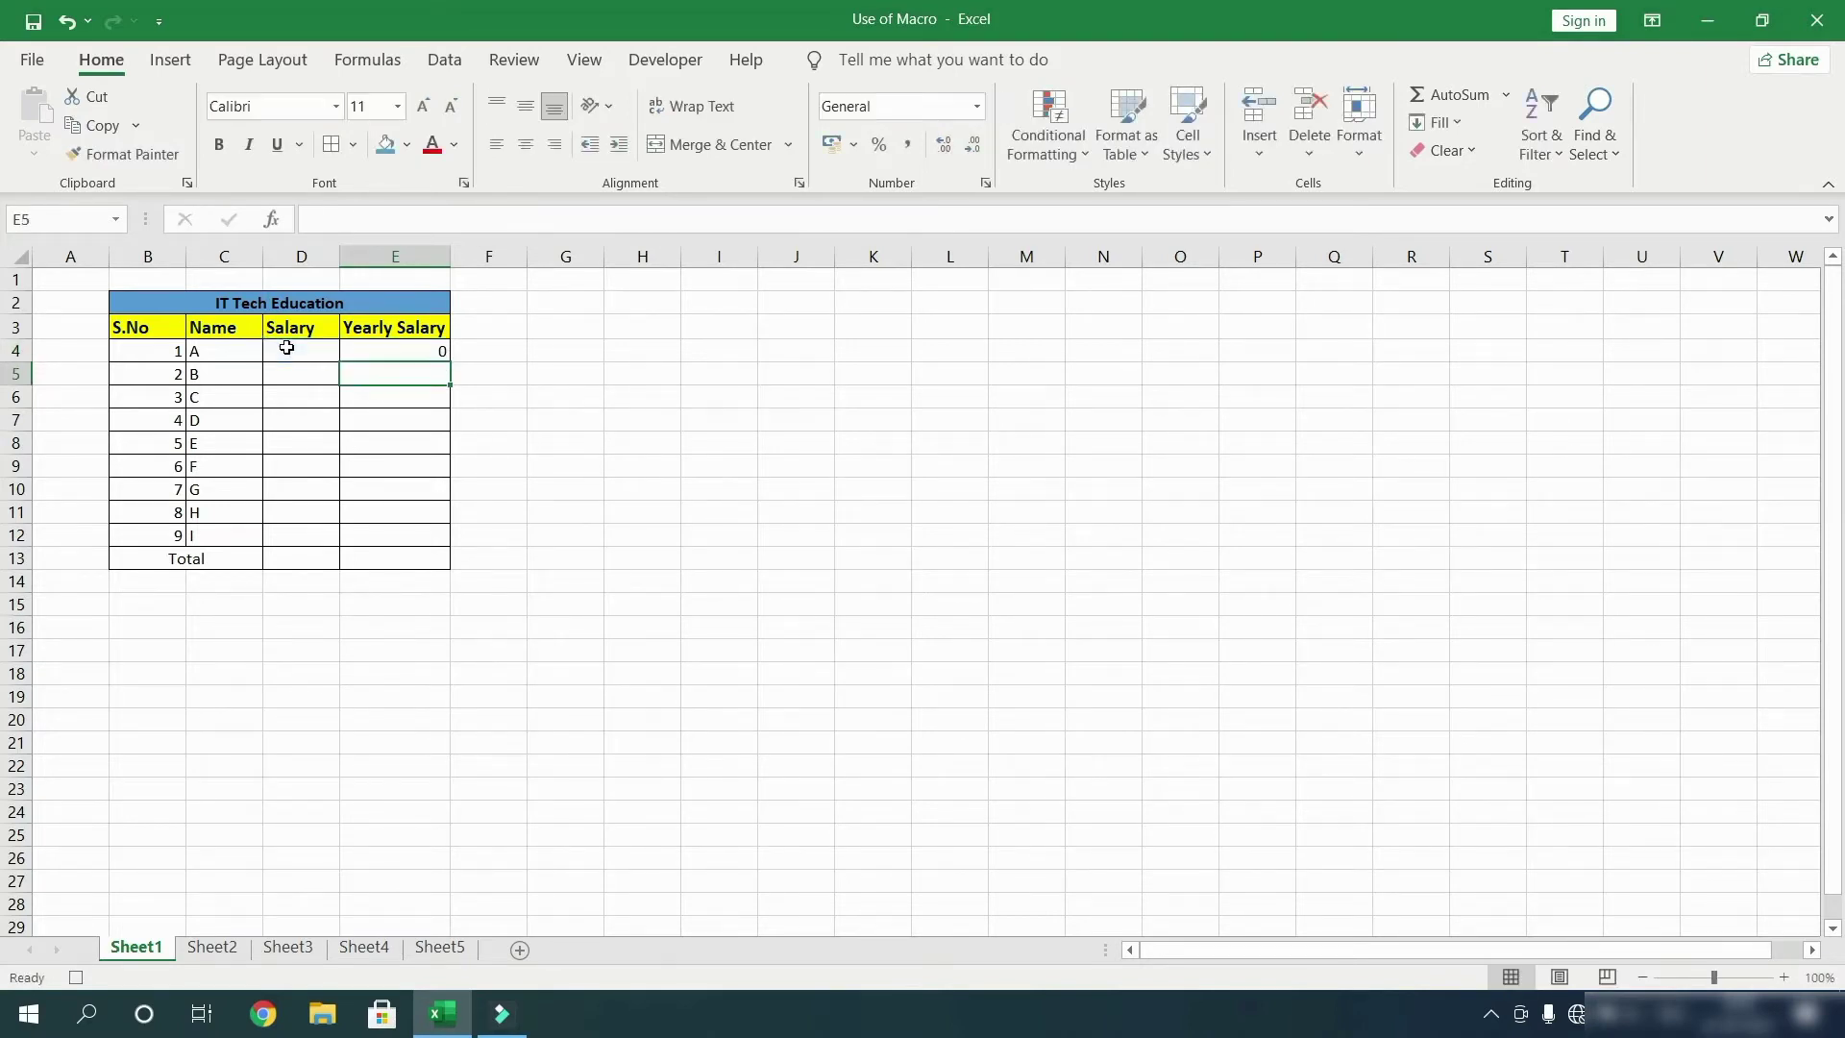
pyautogui.click(388, 351)
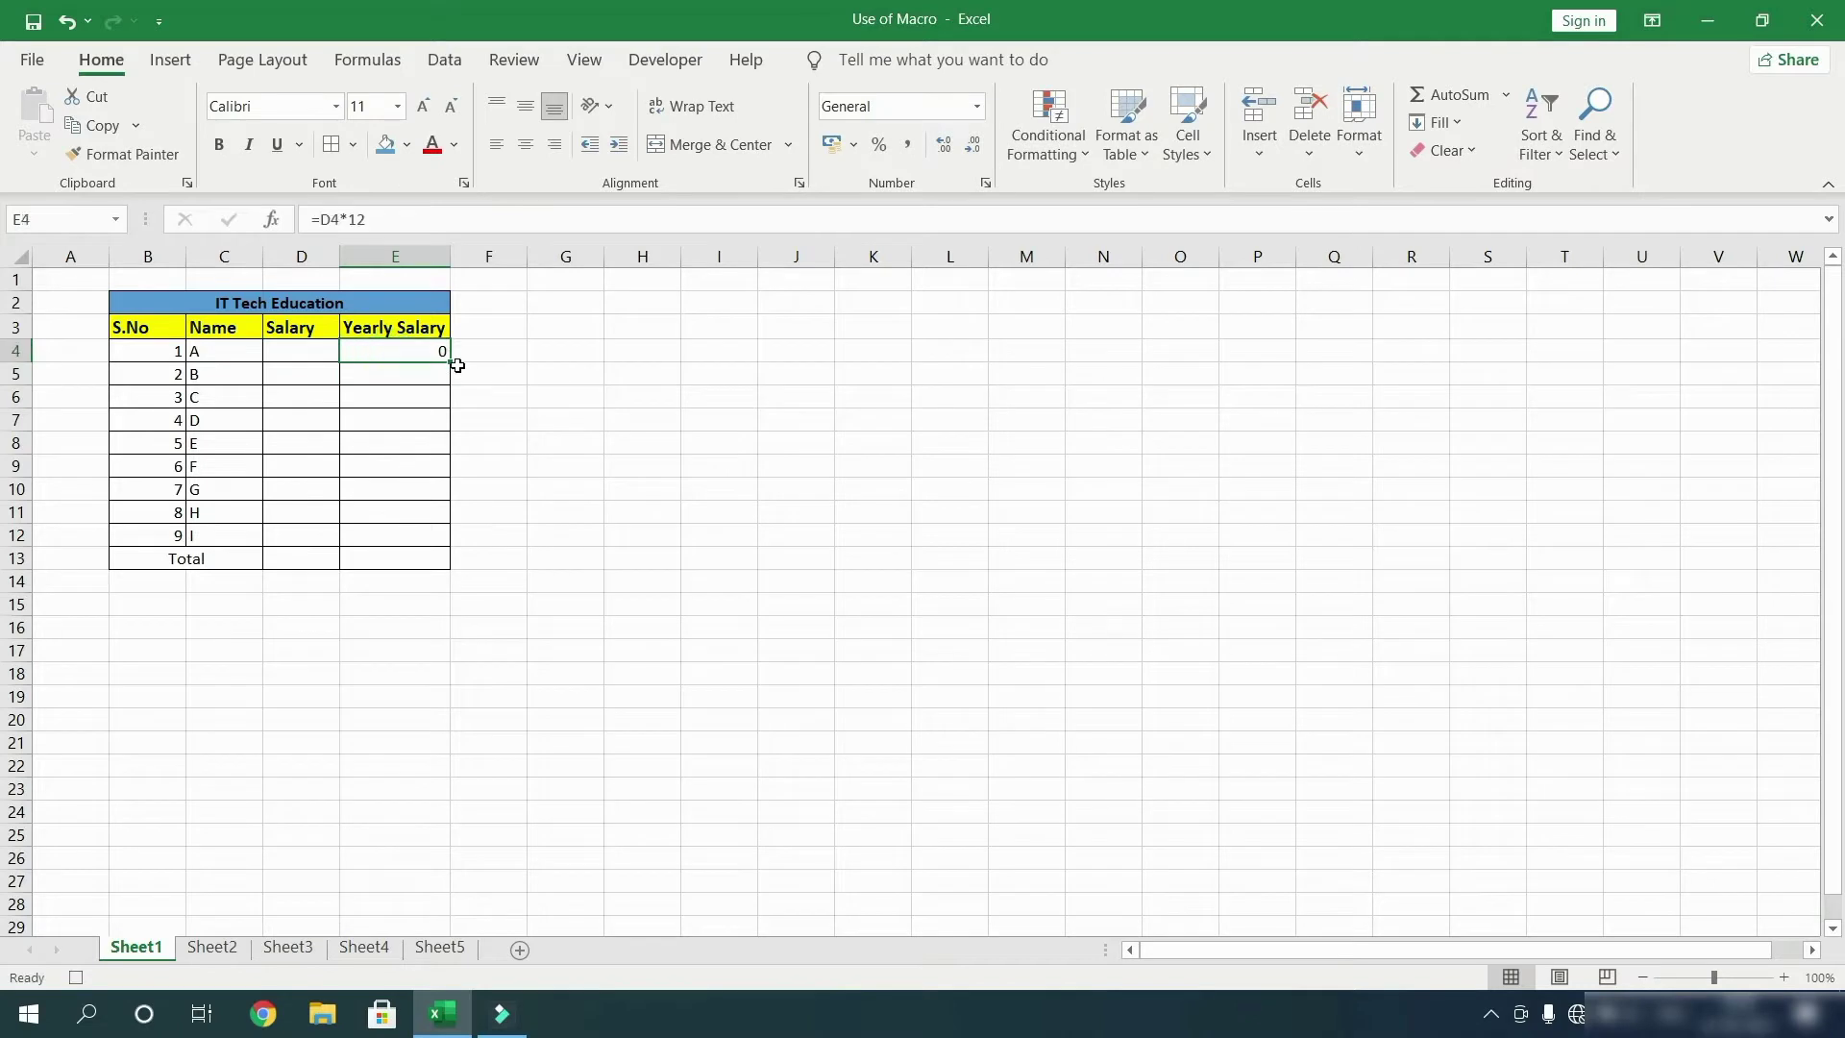
pyautogui.moveTo(449, 362); pyautogui.dragTo(444, 551)
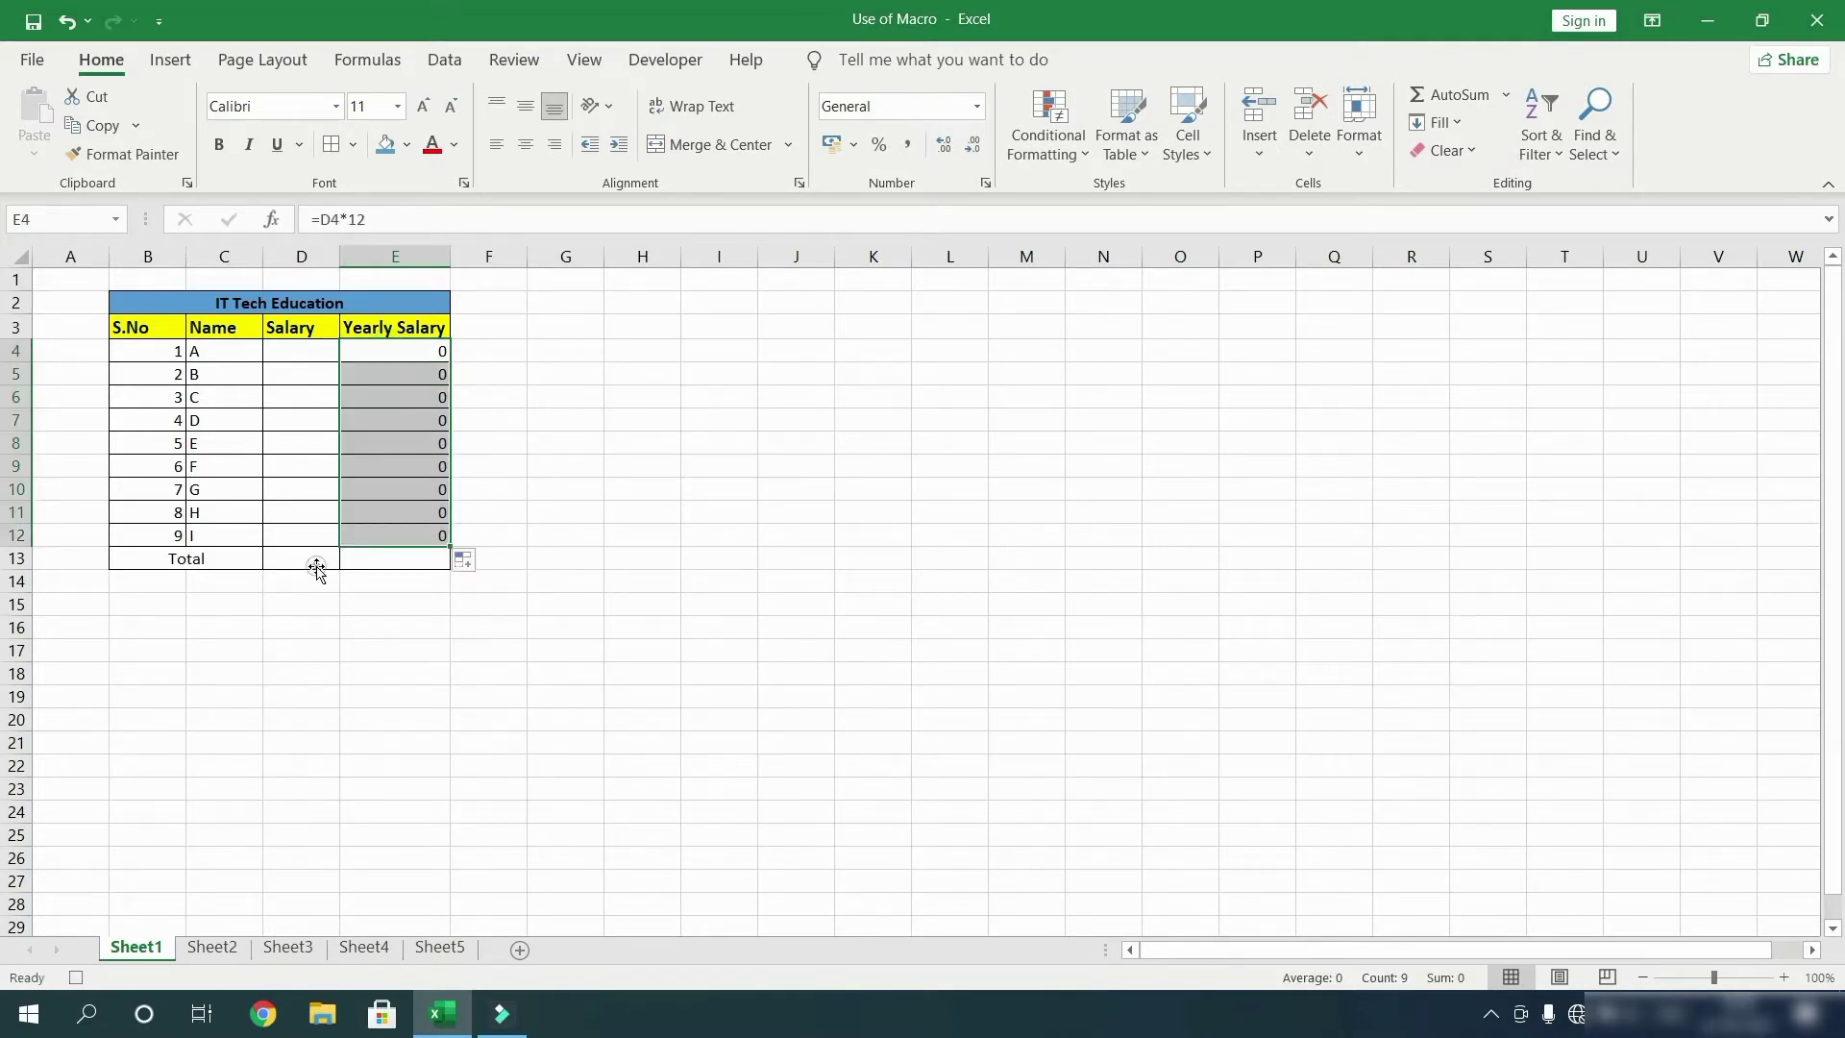
# Step: Sum the Salary column in D13 and the Yearly Salary column in E13
pyautogui.click(315, 566)
pyautogui.moveTo(299, 351); pyautogui.dragTo(300, 535)
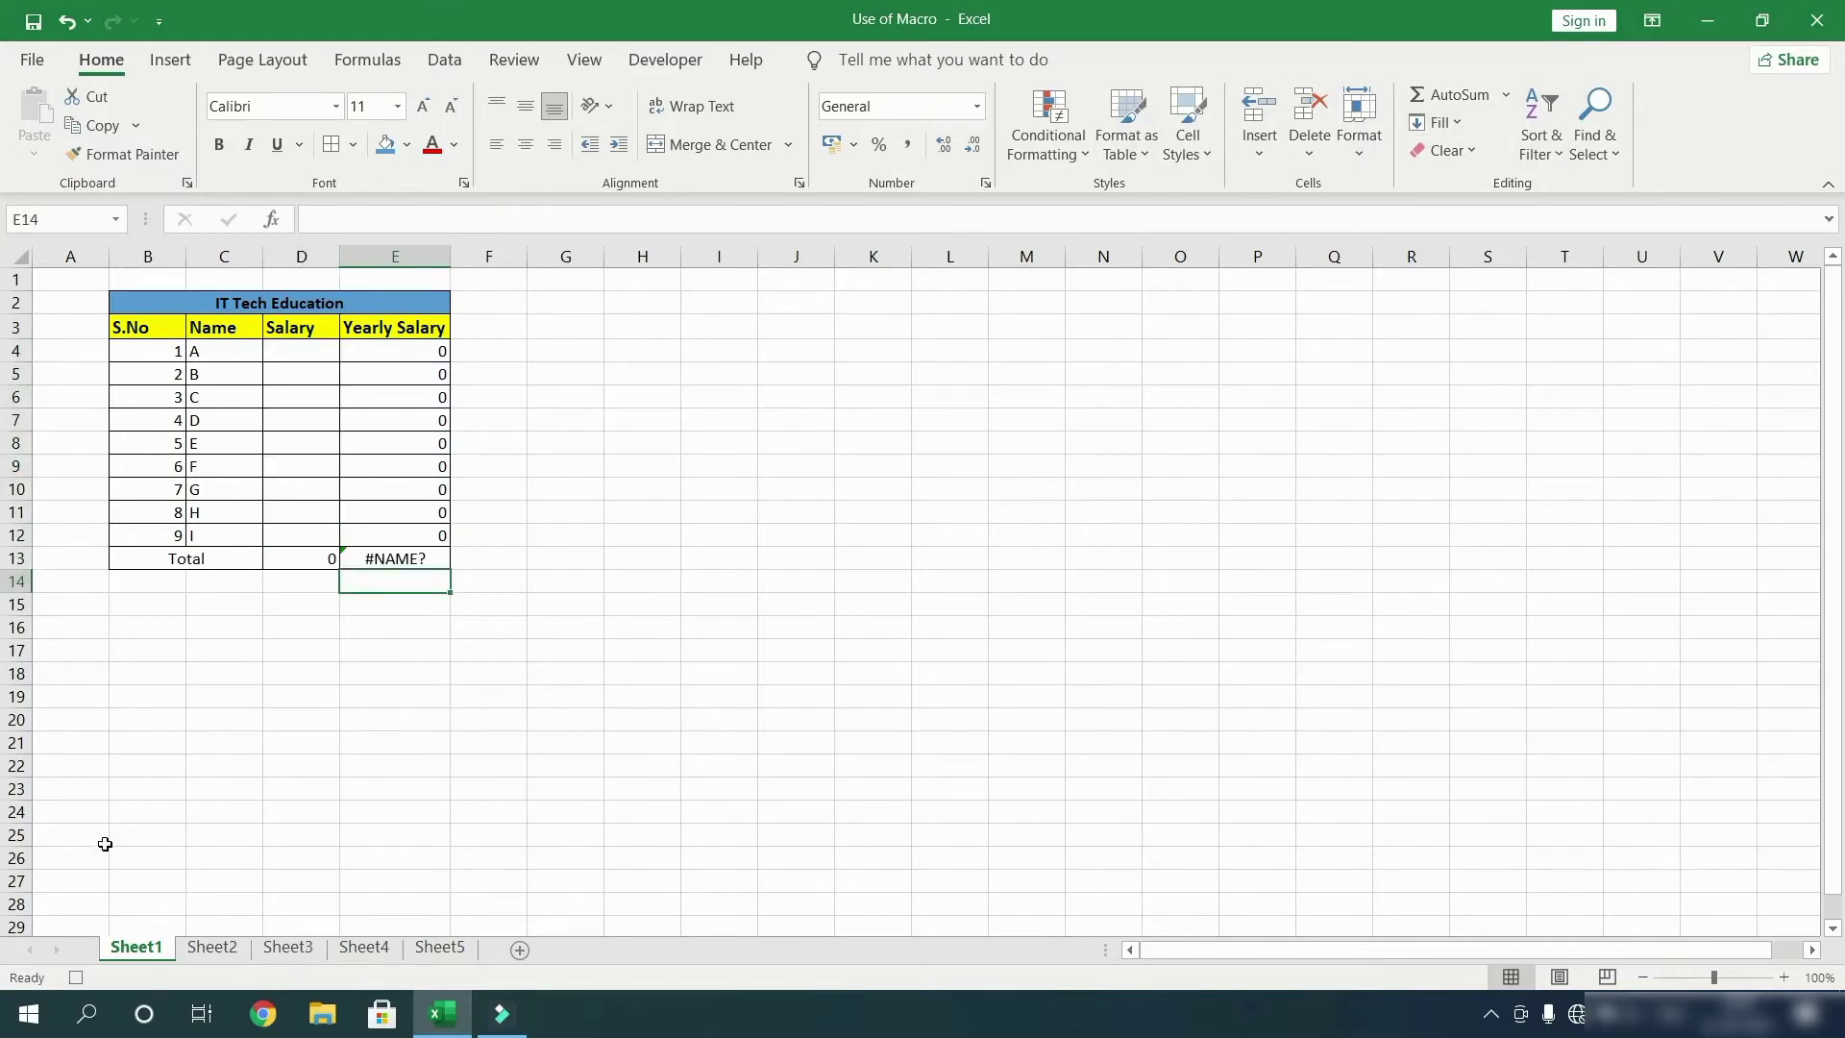
# Step: Increase the font size of the IT Tech Education title in B2
pyautogui.click(304, 306)
pyautogui.click(371, 106)
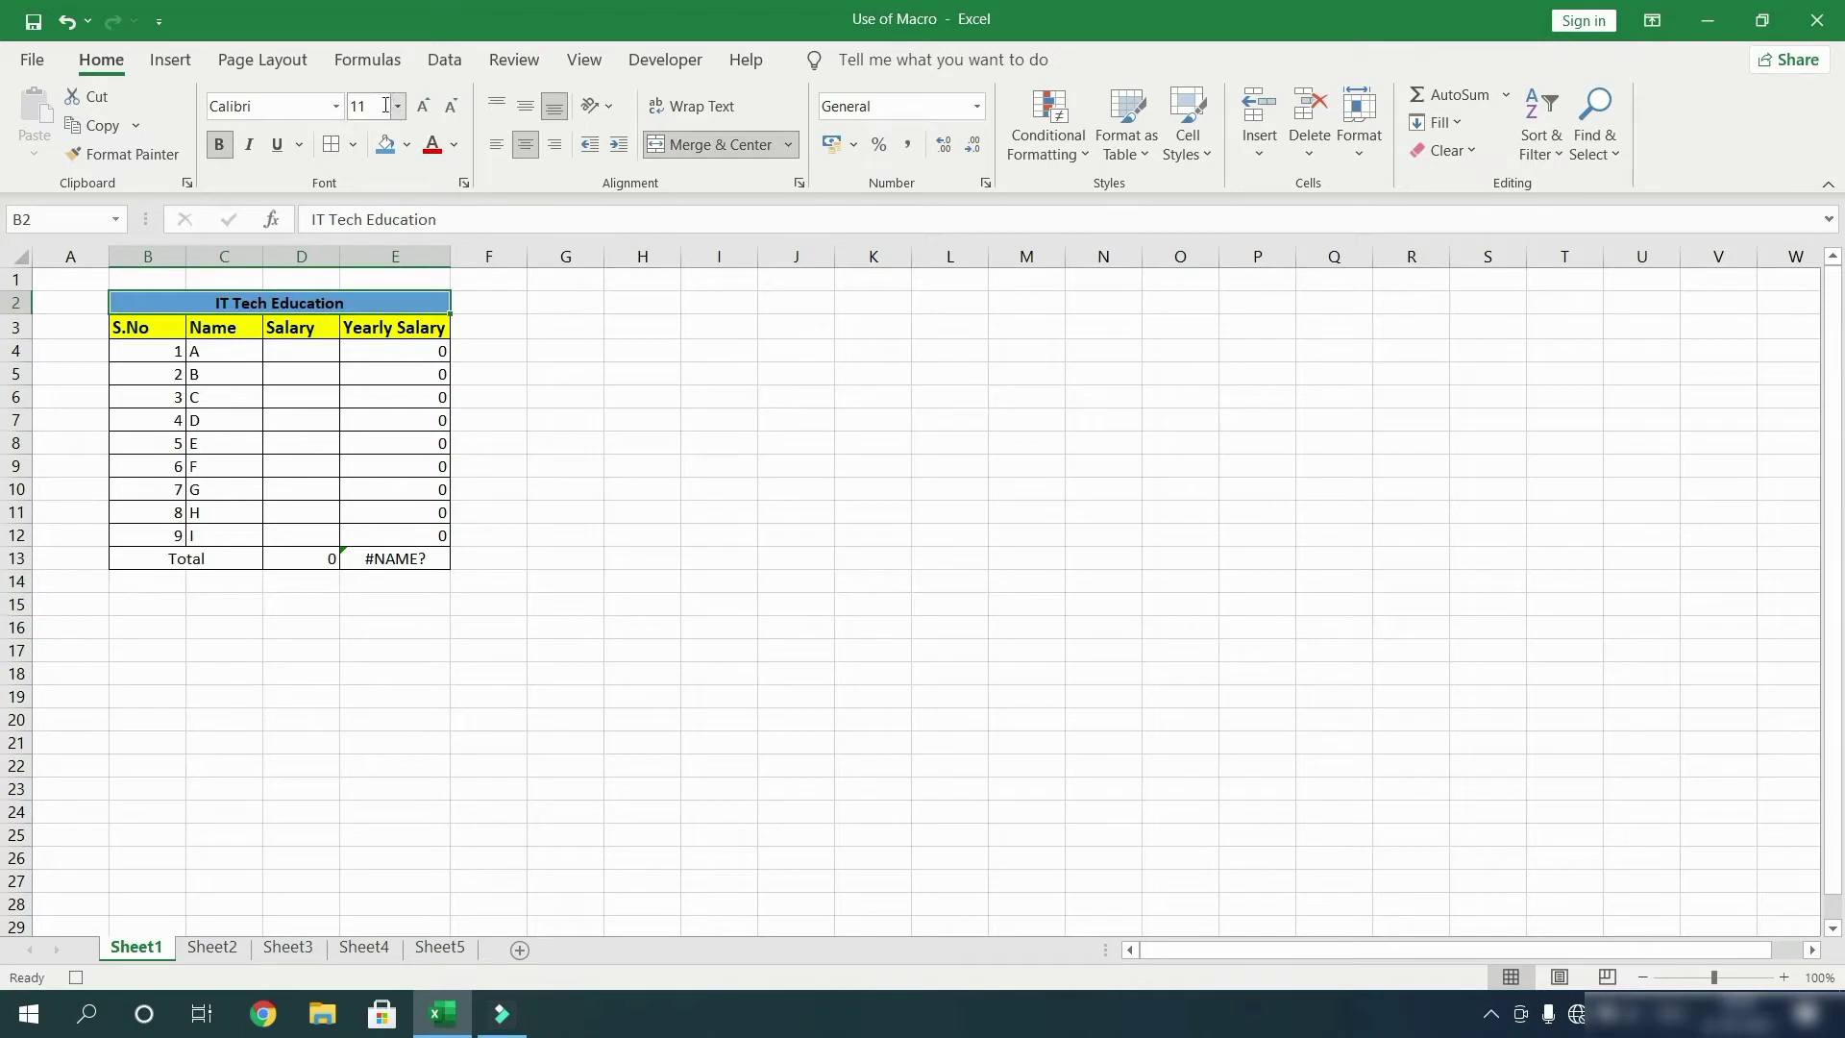
pyautogui.write('1')
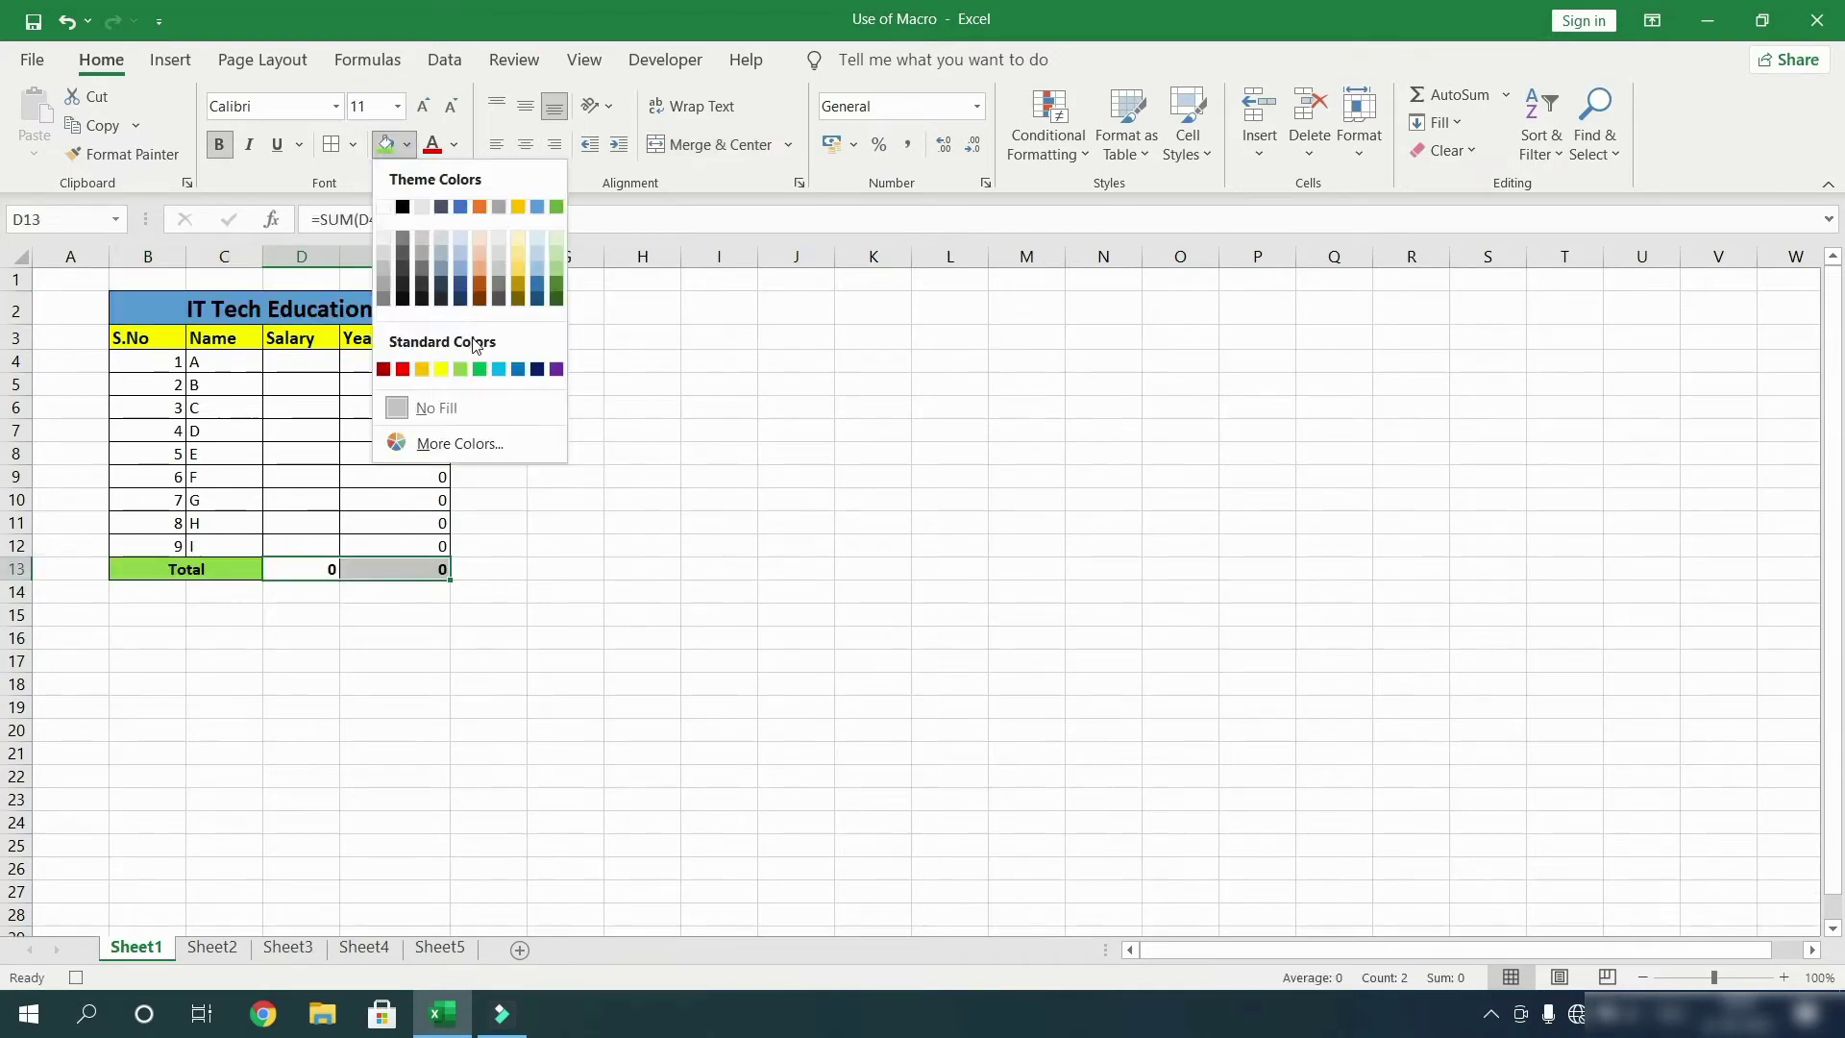
# Step: Fill the total cells D13:E13 with the standard green color
pyautogui.click(472, 370)
pyautogui.click(305, 591)
pyautogui.click(192, 621)
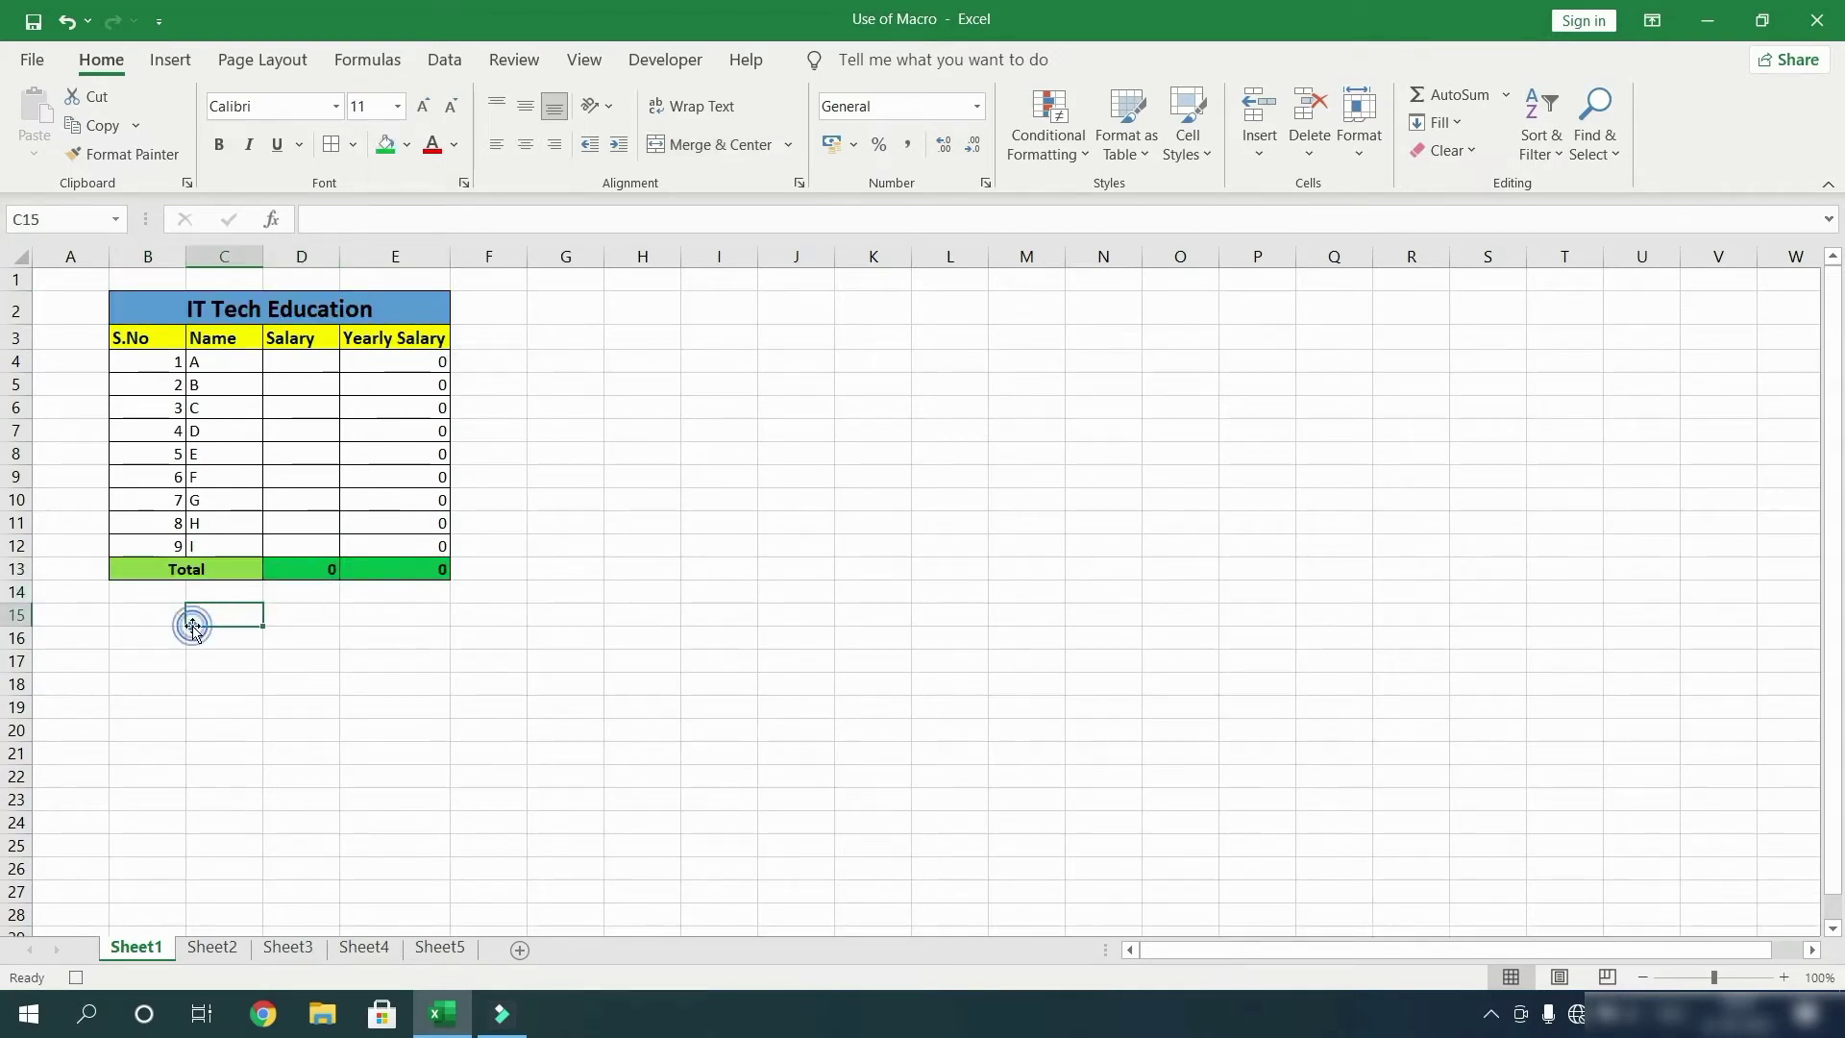
# Step: Enter the label Name: in D15, Signature: in D16 and Date in B15 below the salary table
pyautogui.click(161, 617)
pyautogui.moveTo(161, 618); pyautogui.dragTo(323, 626)
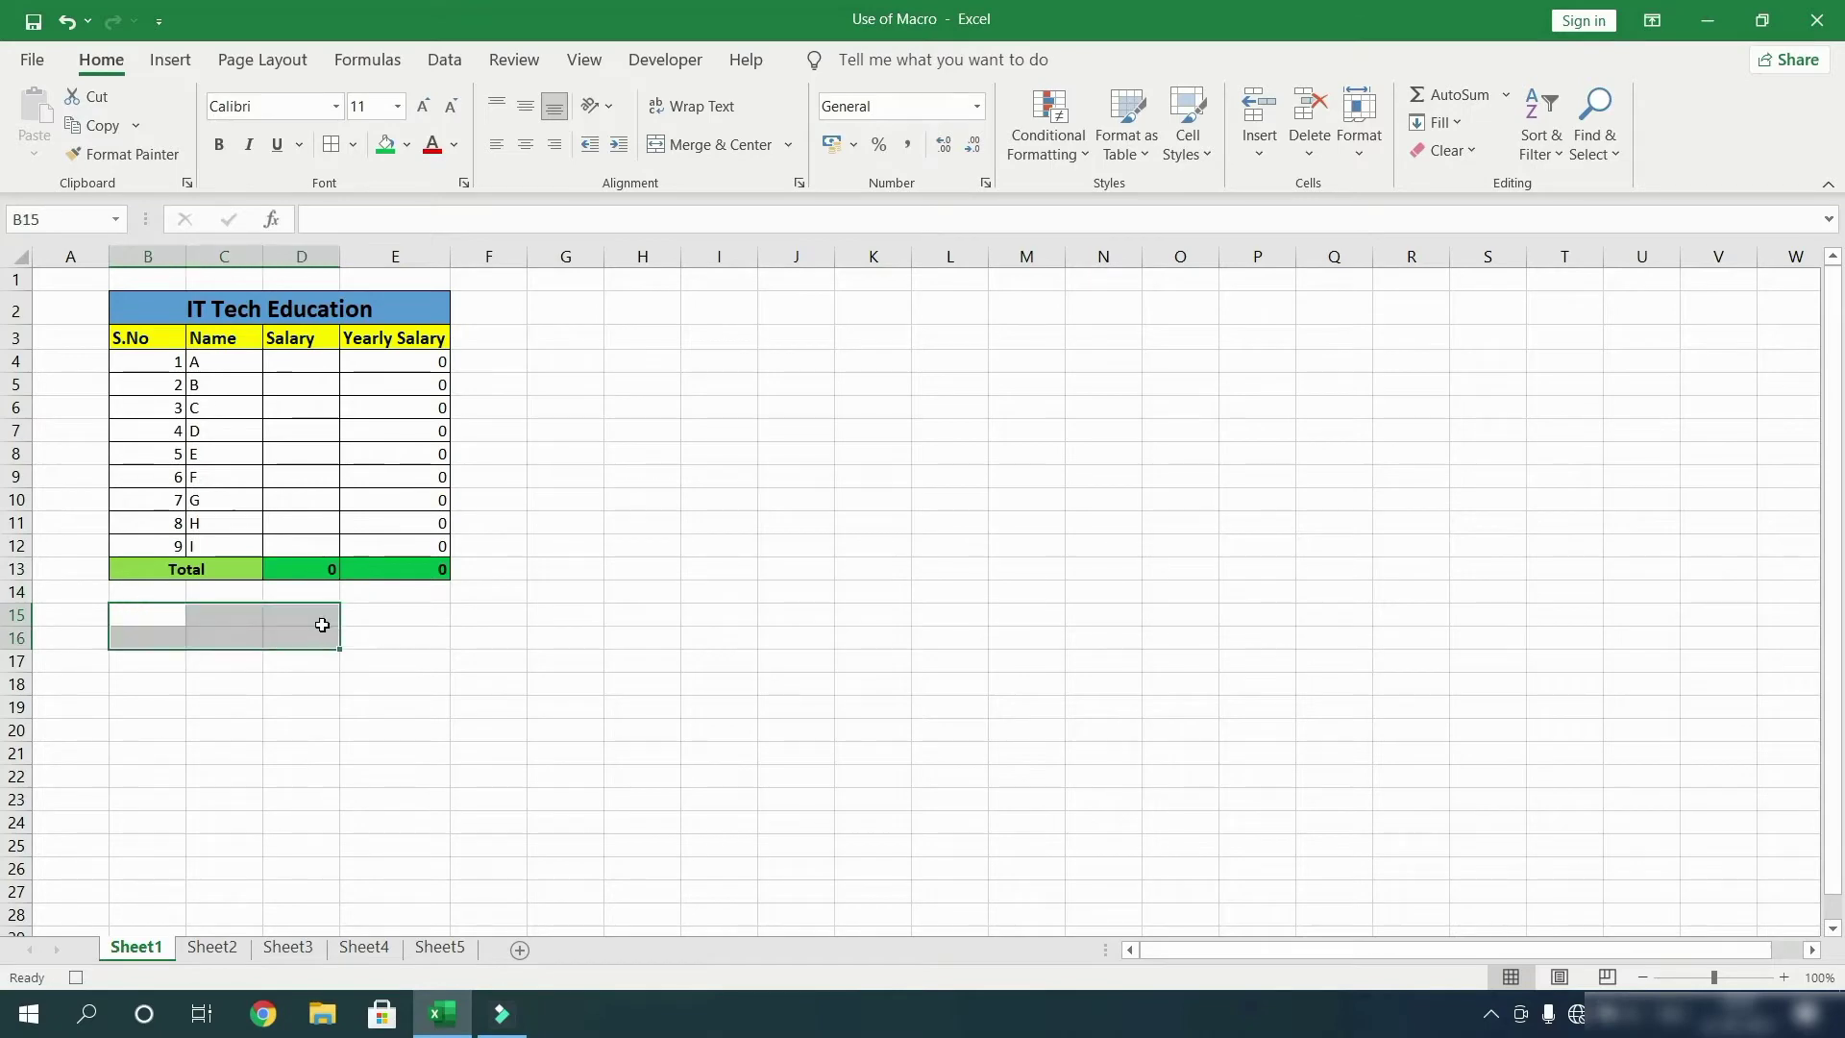
pyautogui.click(325, 619)
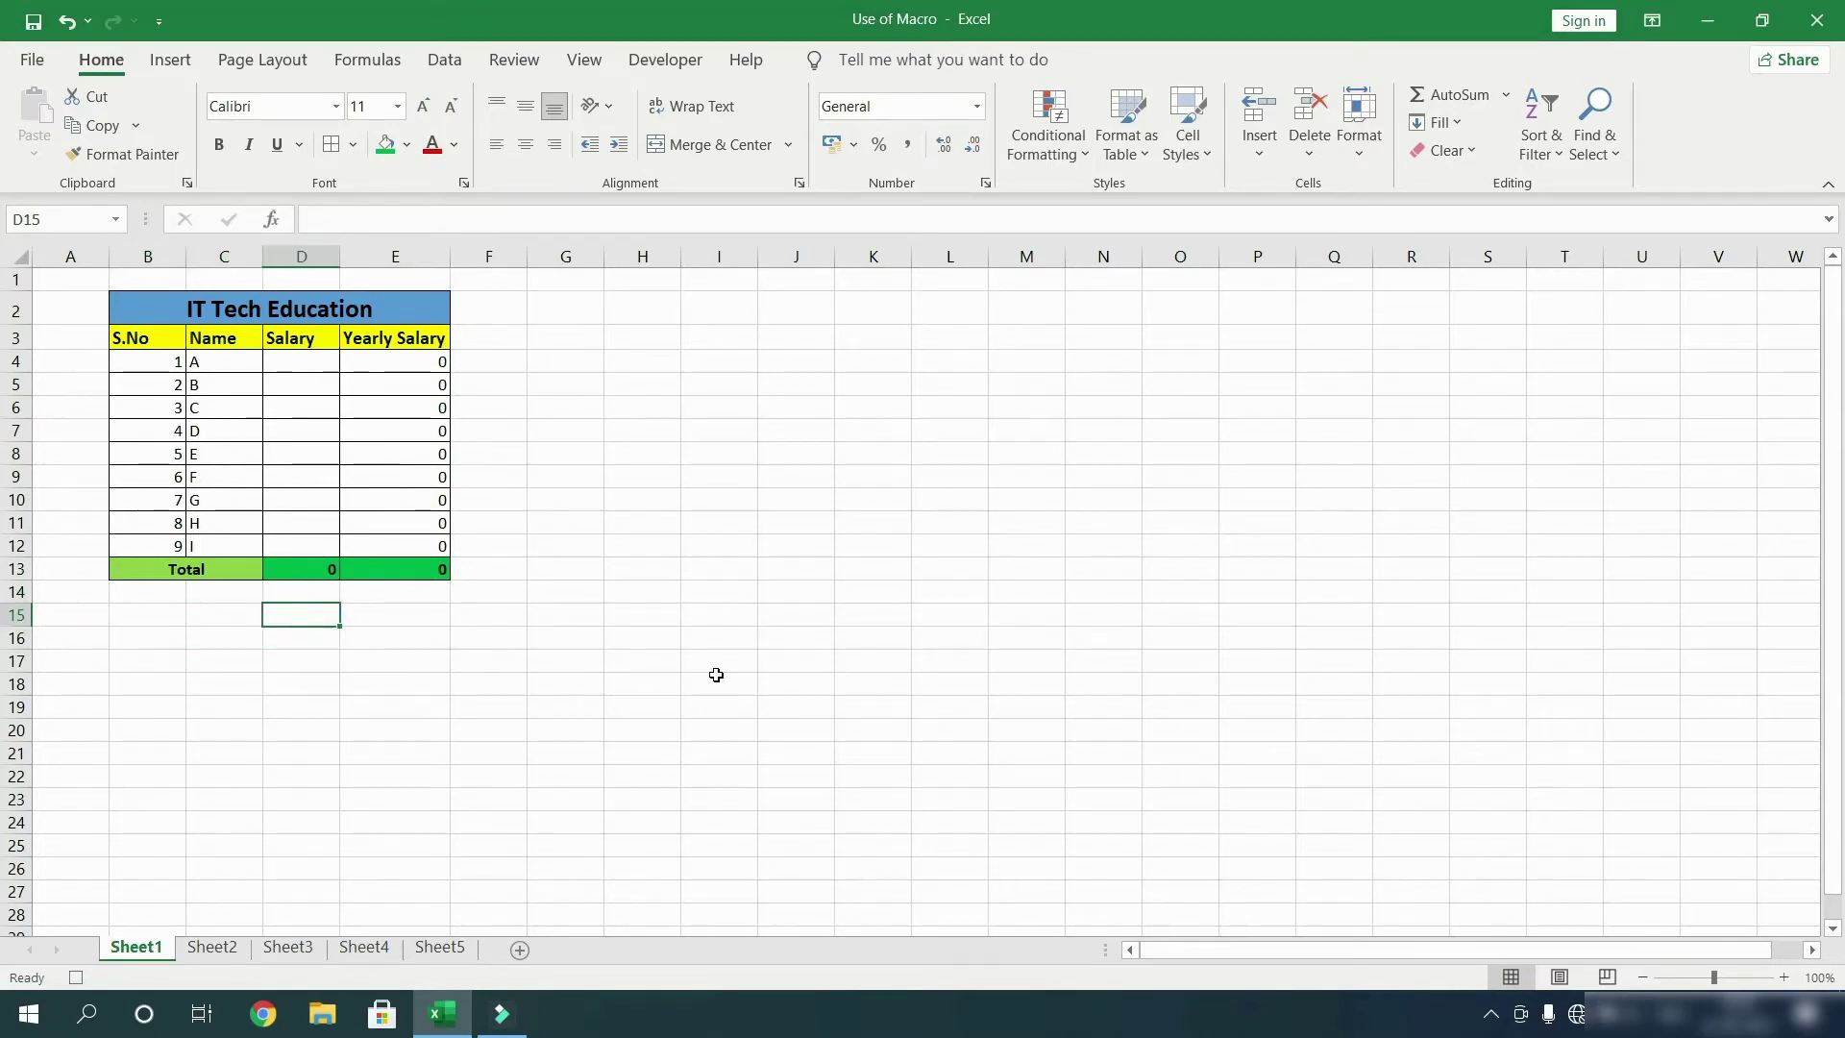
pyautogui.write('Name:')
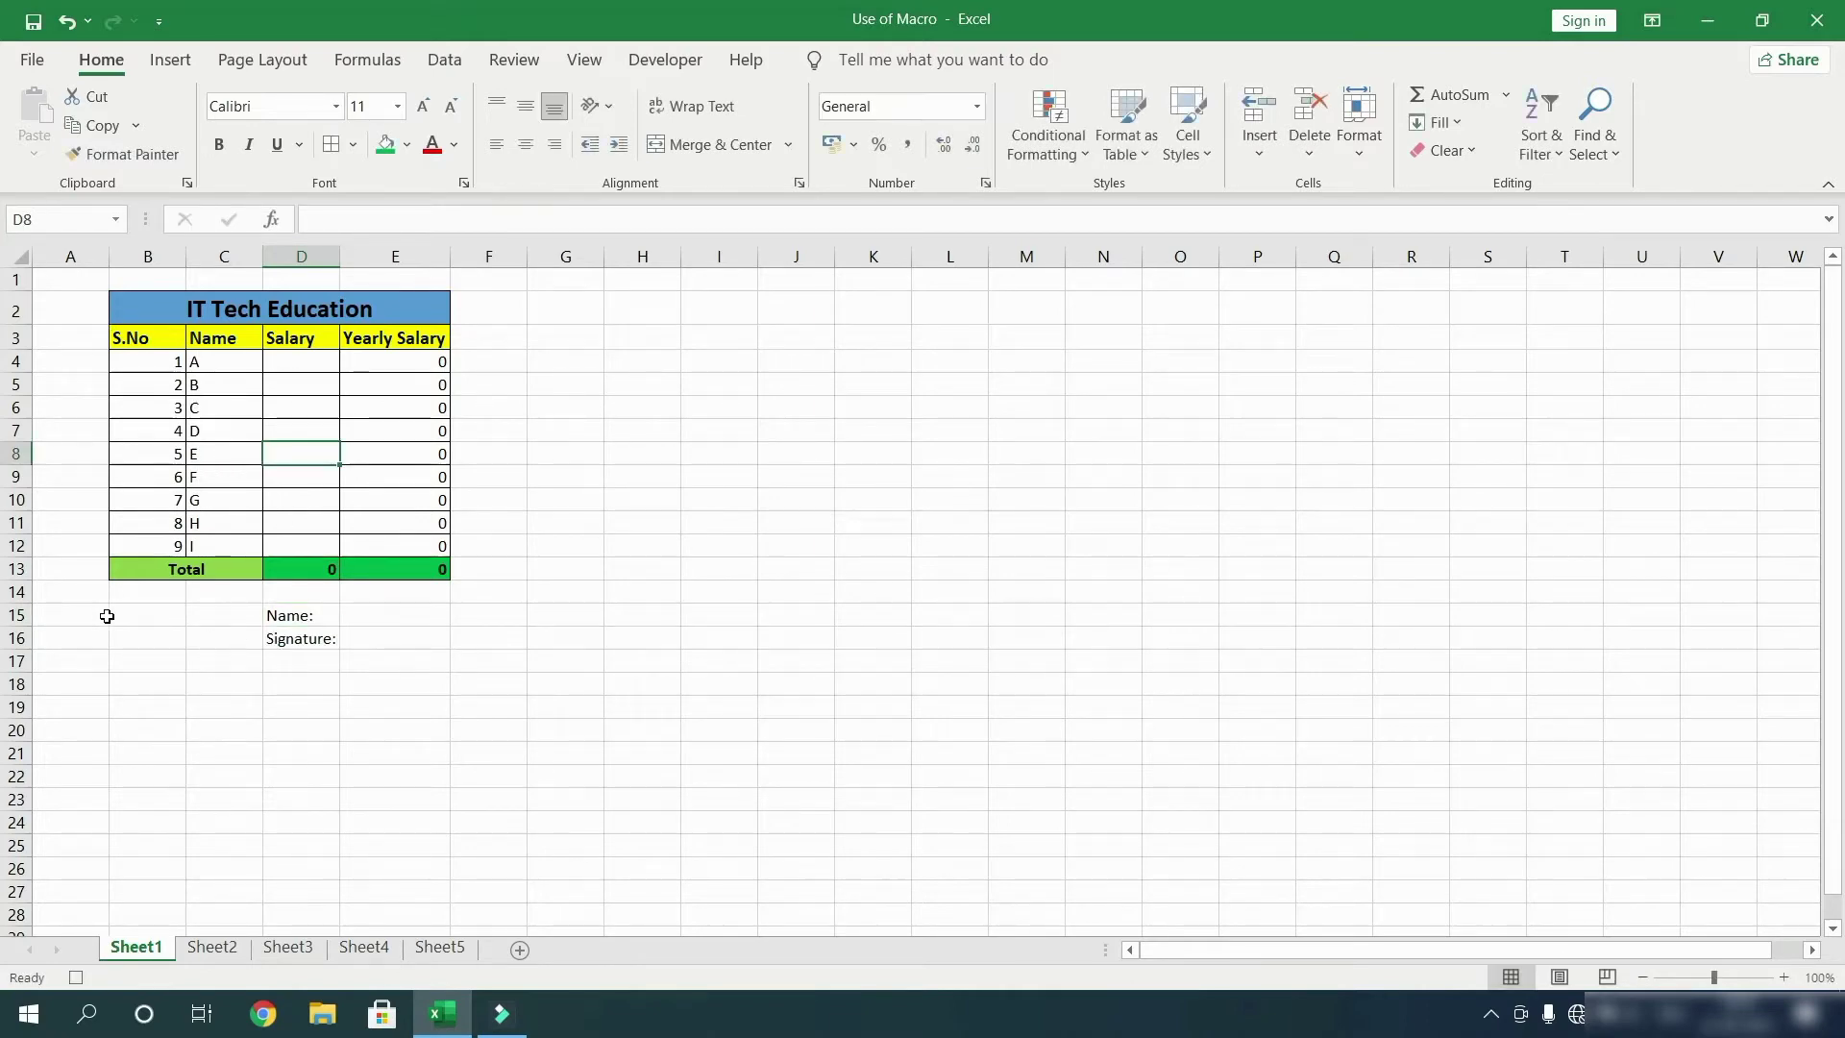
pyautogui.click(128, 615)
pyautogui.write('Da')
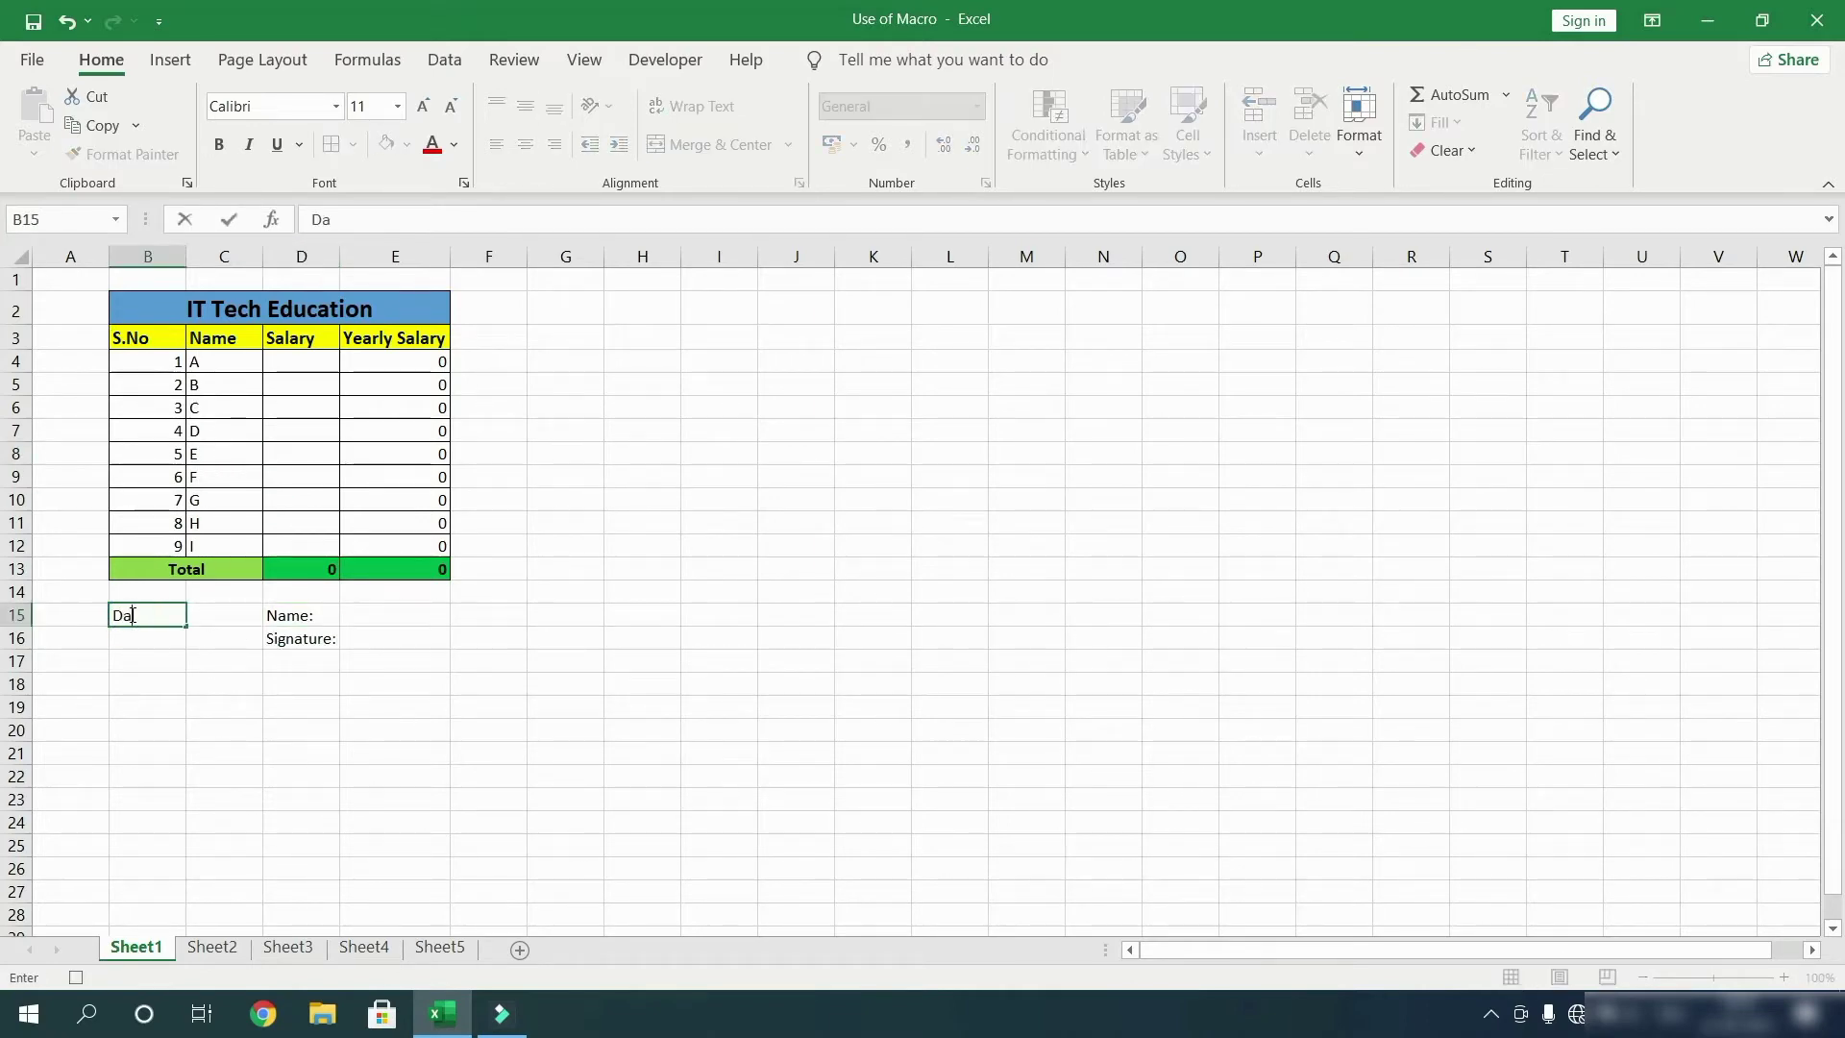
pyautogui.write('te')
pyautogui.press('Return')
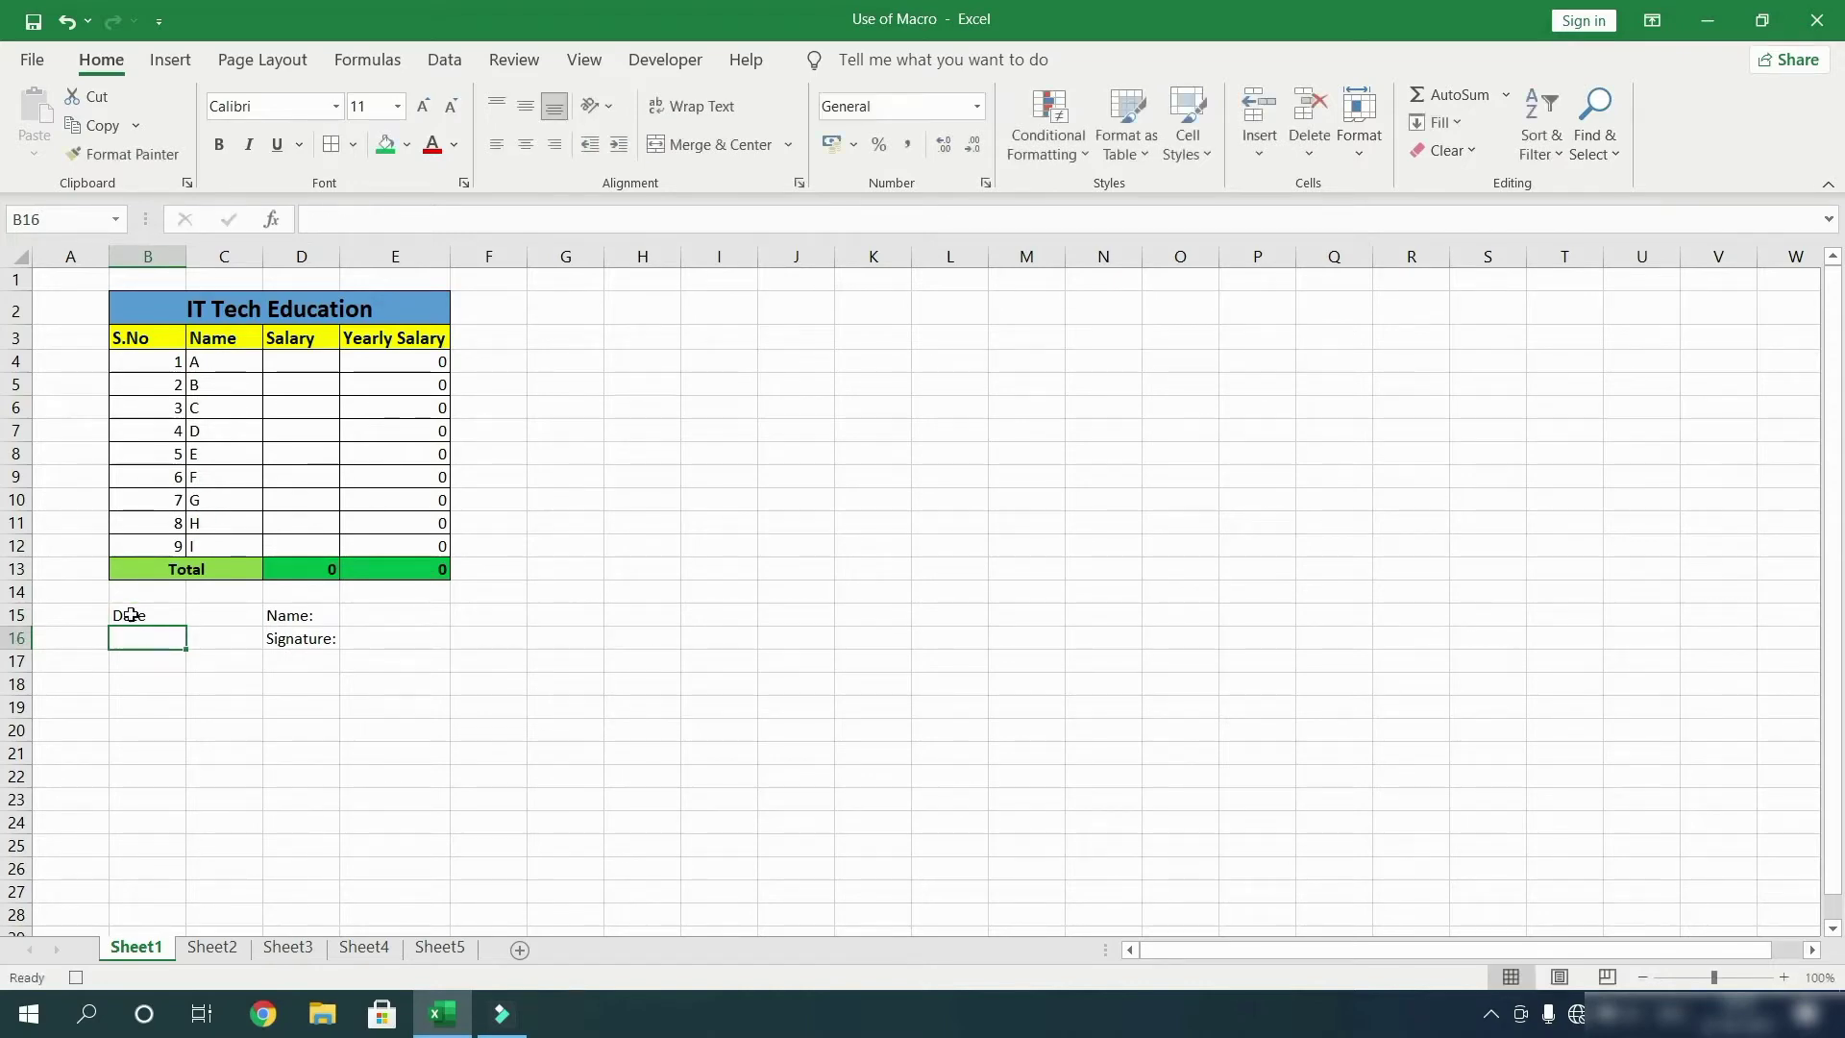
# Step: Make the Date, Name: and Signature: labels in B15:D16 bold
pyautogui.moveTo(131, 615); pyautogui.dragTo(303, 631)
pyautogui.hotkey('ctrl', 'b')
pyautogui.click(397, 611)
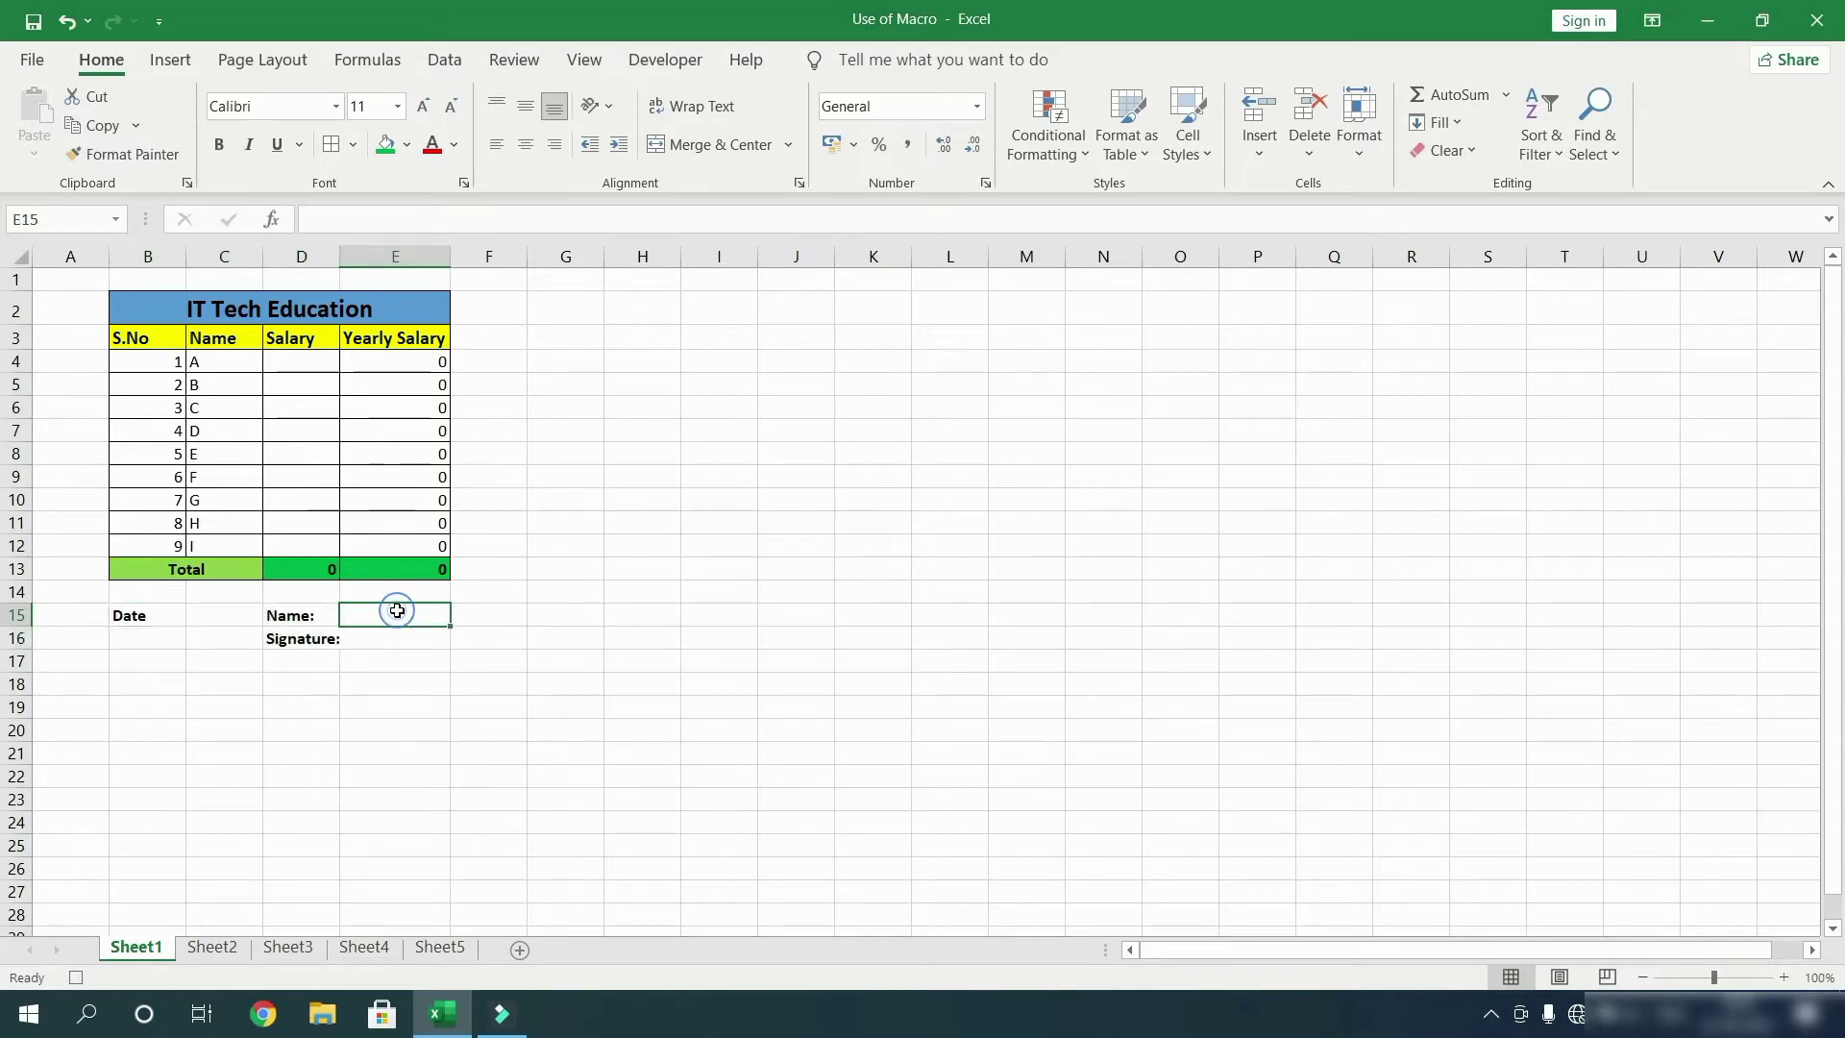
pyautogui.click(568, 461)
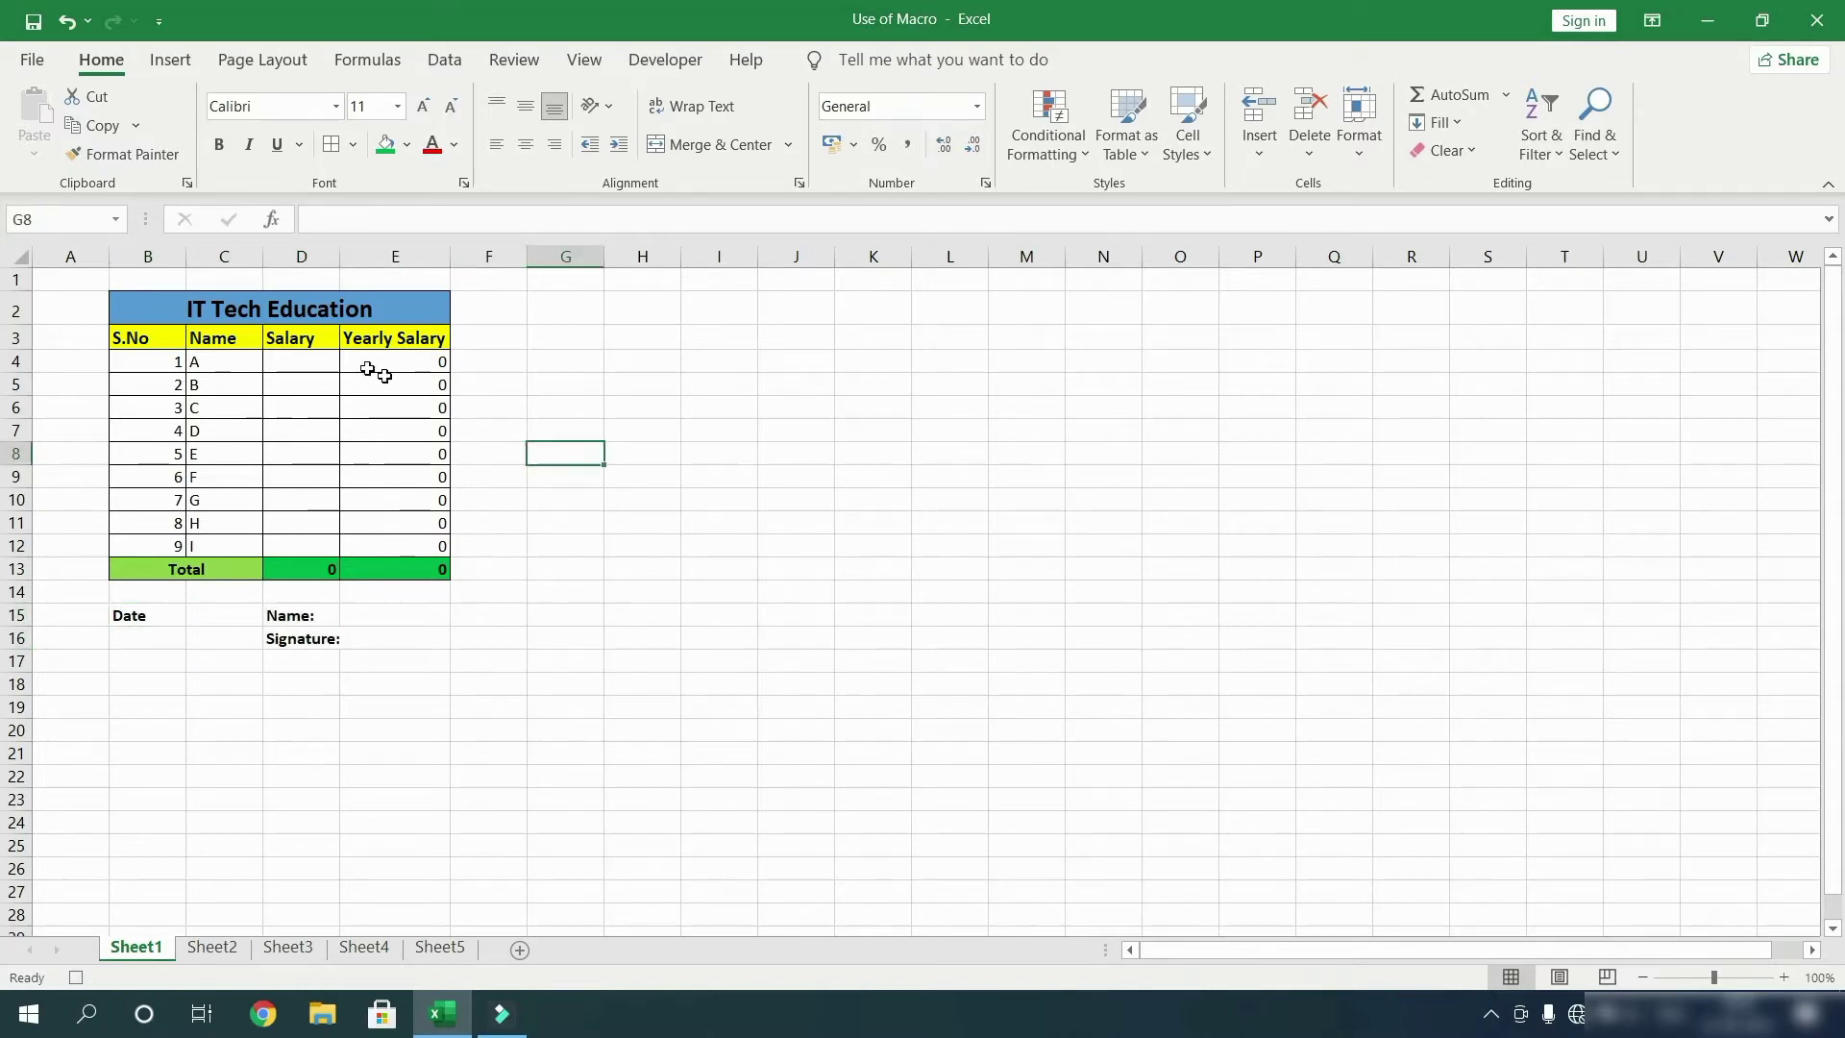
# Step: Select the IT Tech Education title in B2 and stop recording the macro
pyautogui.click(316, 314)
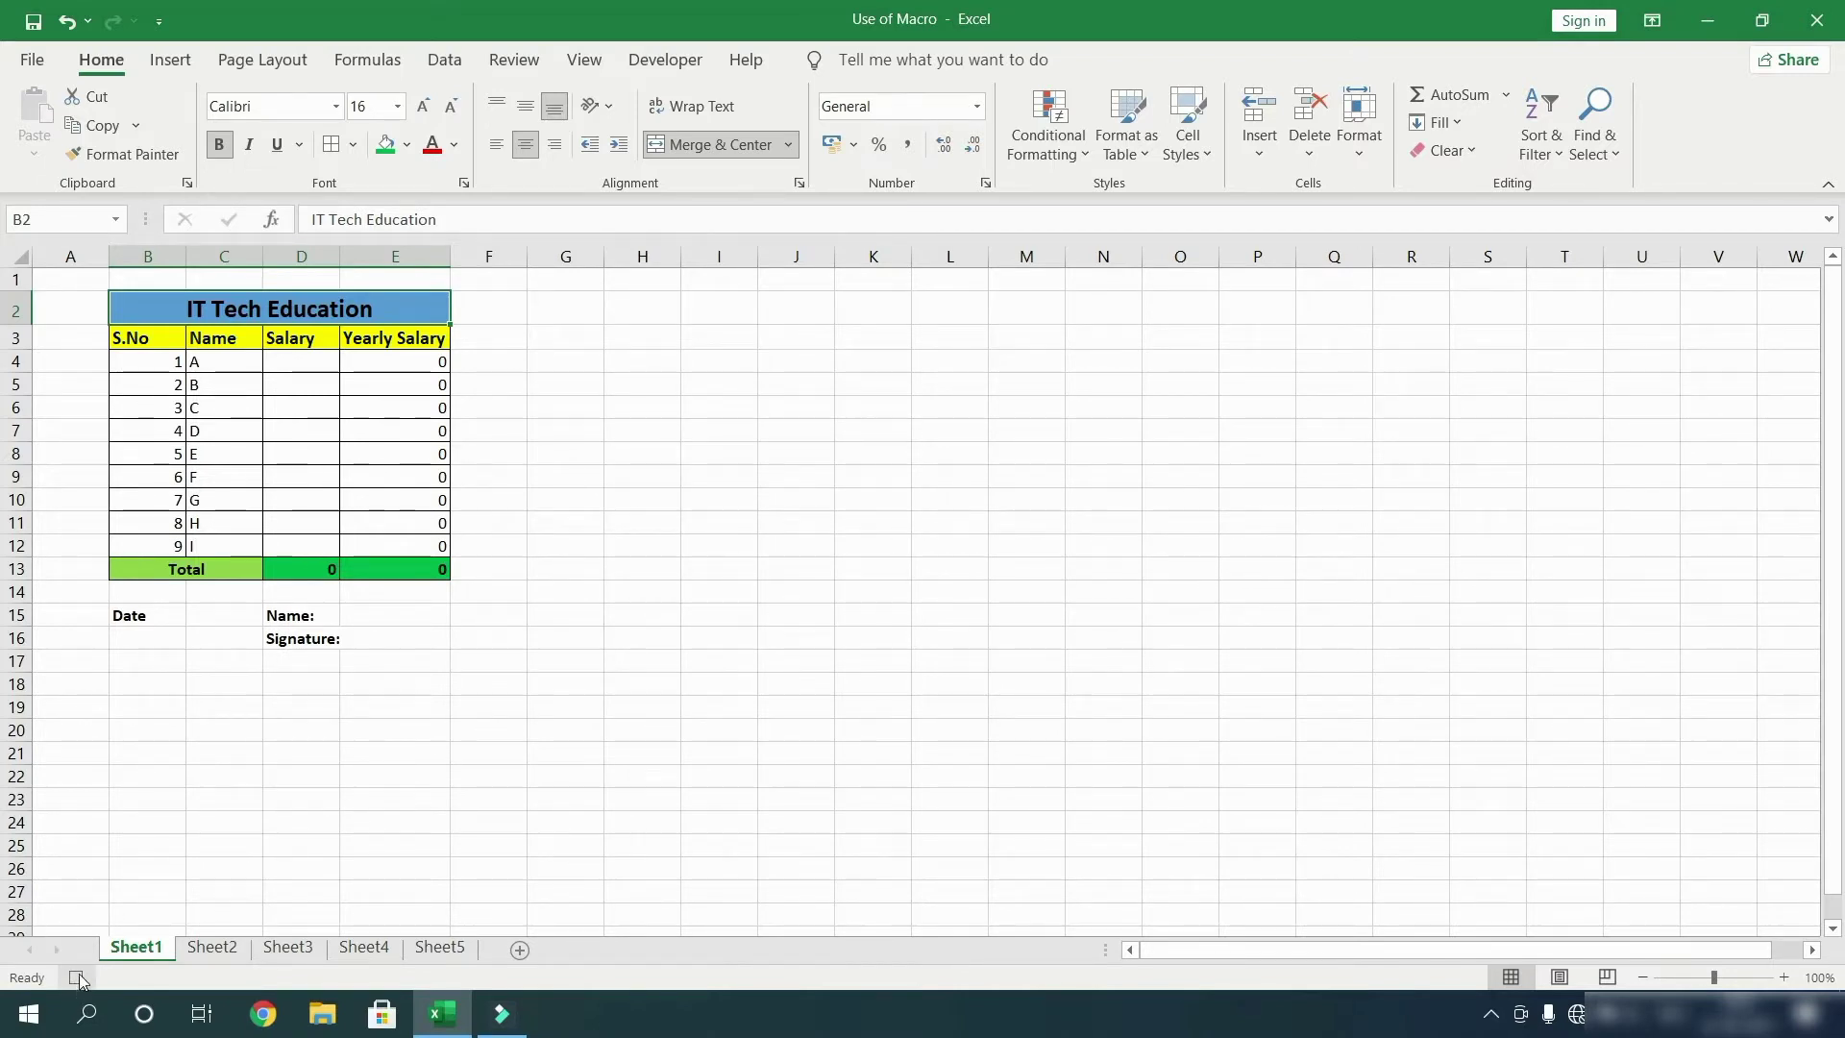
pyautogui.click(584, 59)
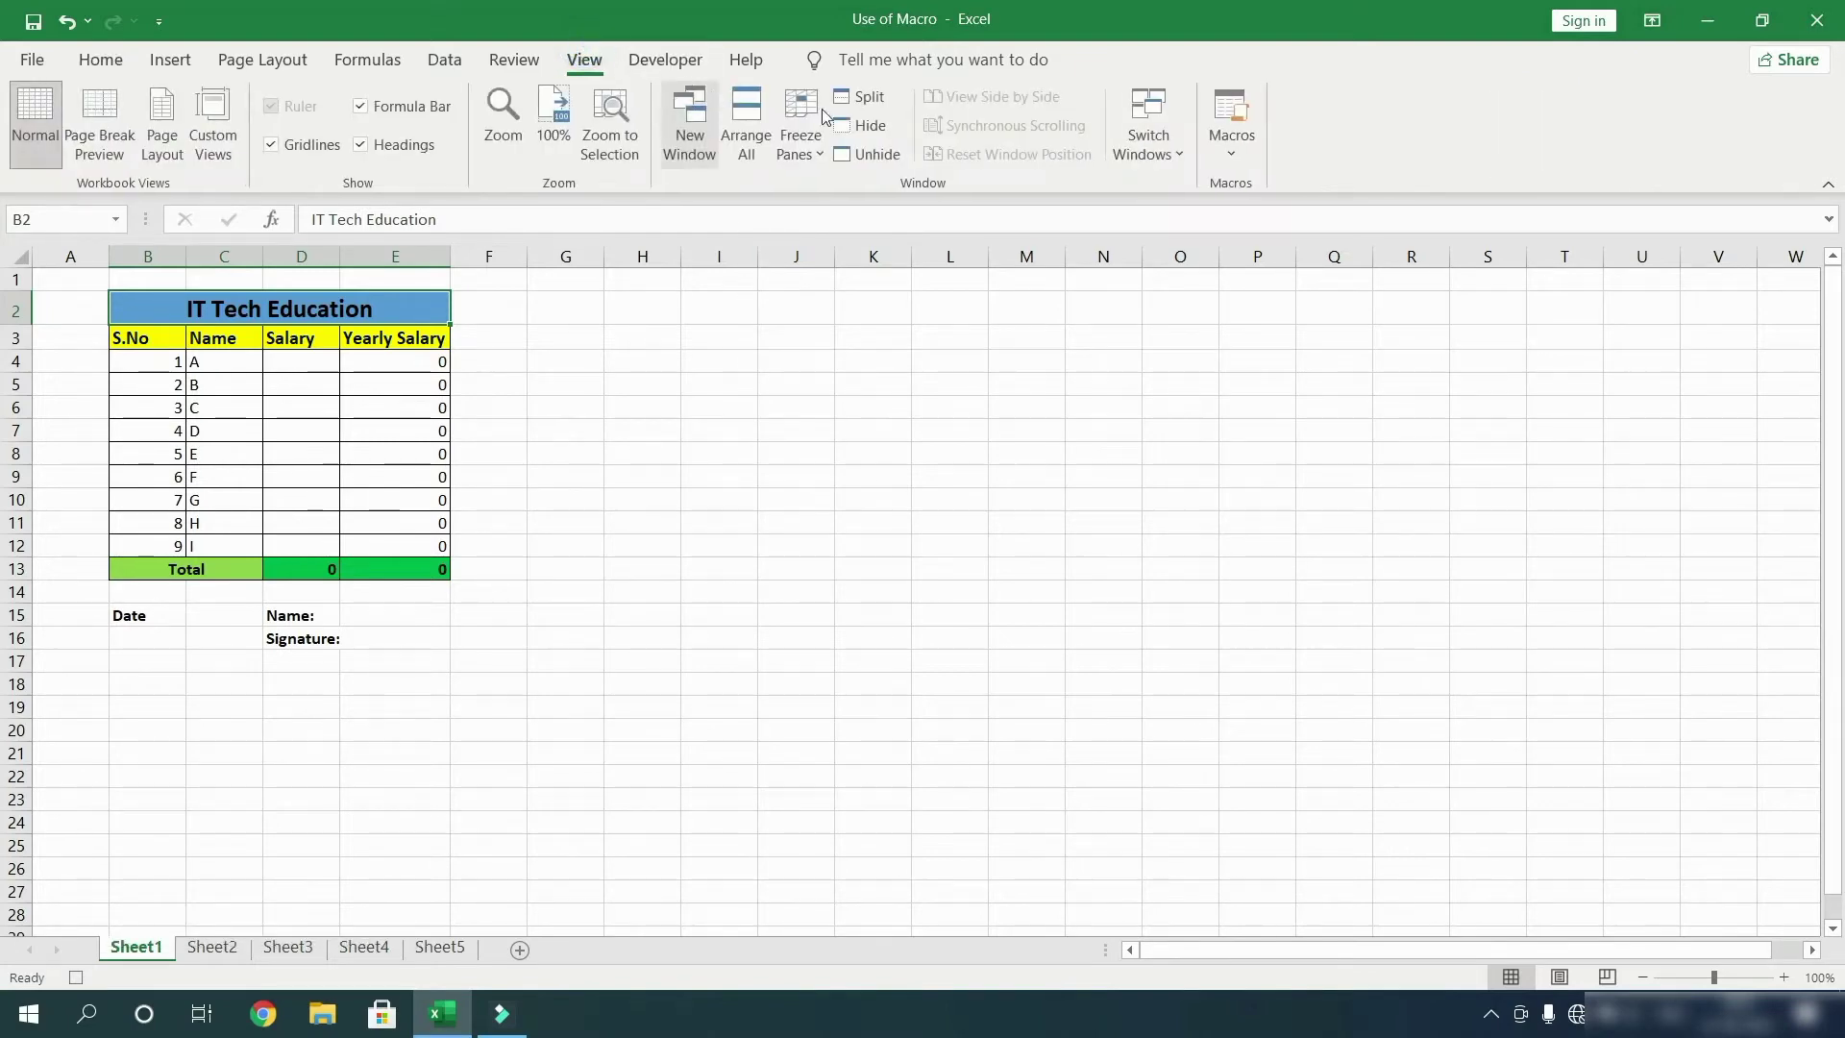
pyautogui.click(1226, 142)
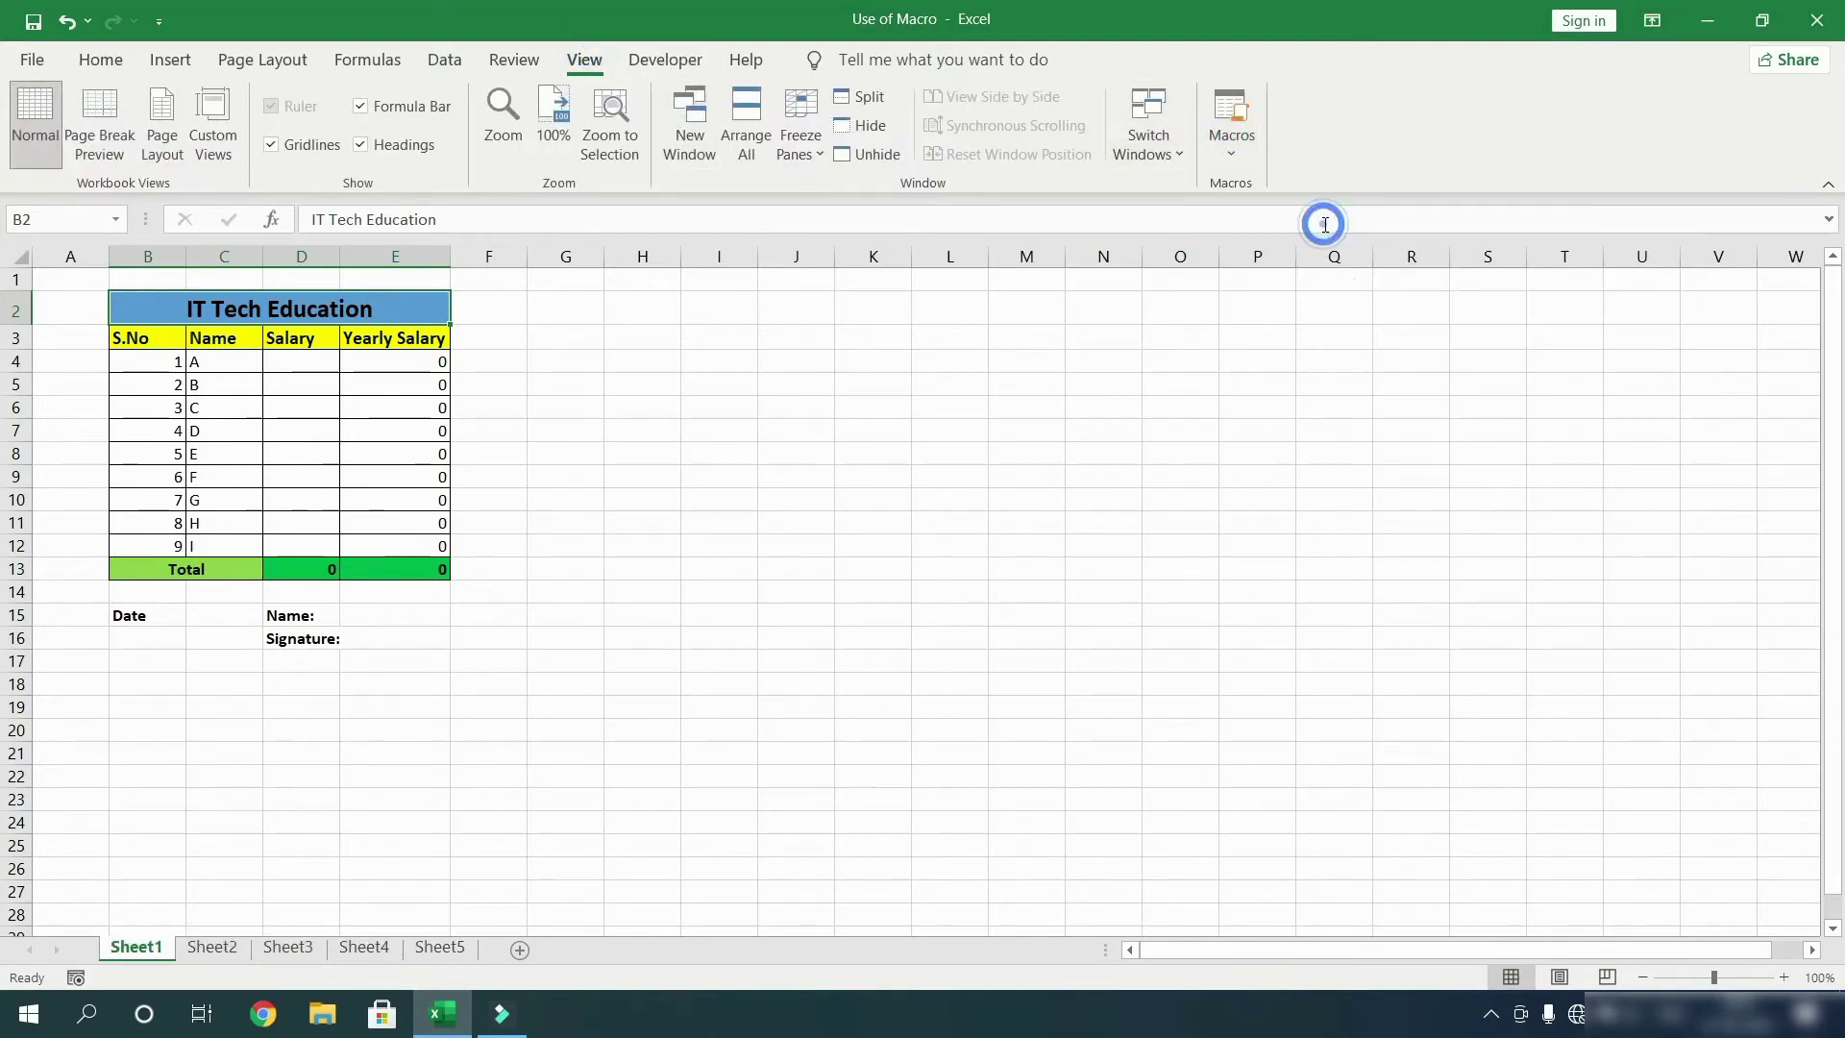
pyautogui.click(1327, 229)
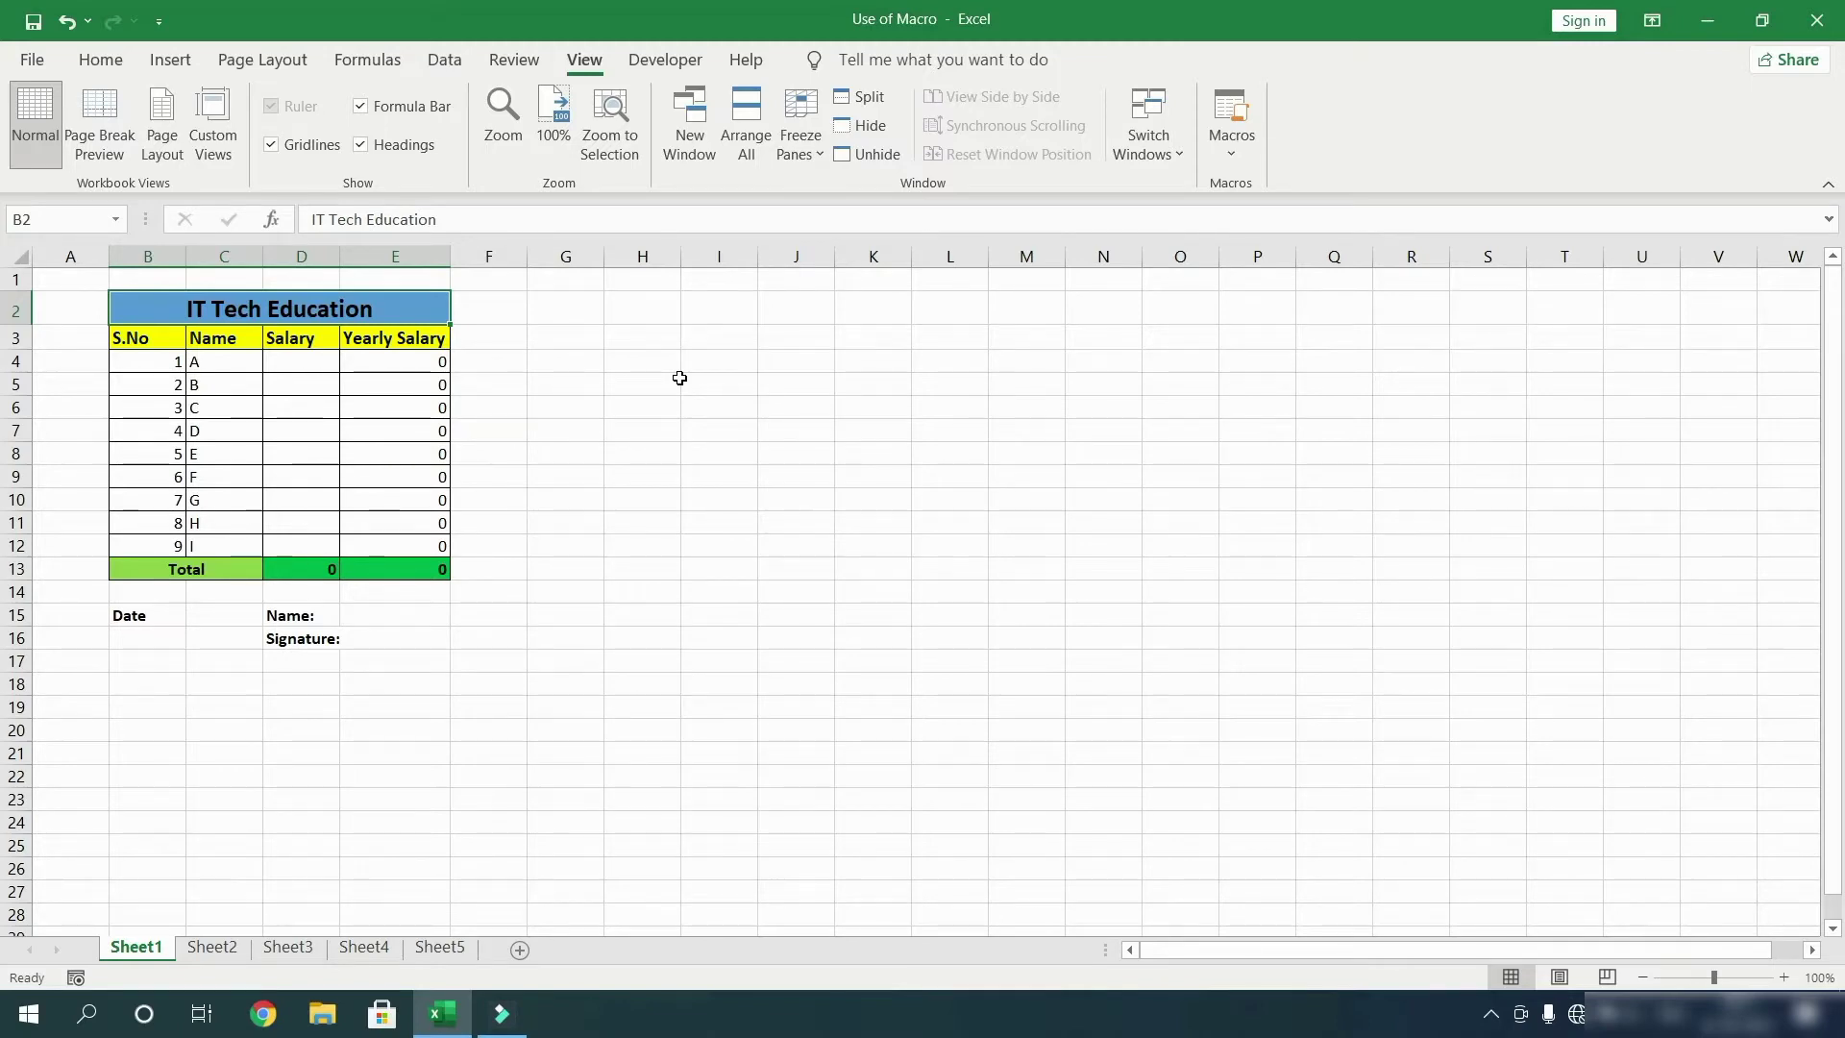
# Step: Enter the salaries 20000 for A in D4 and 10000 for B in D5 on Sheet1
pyautogui.click(322, 362)
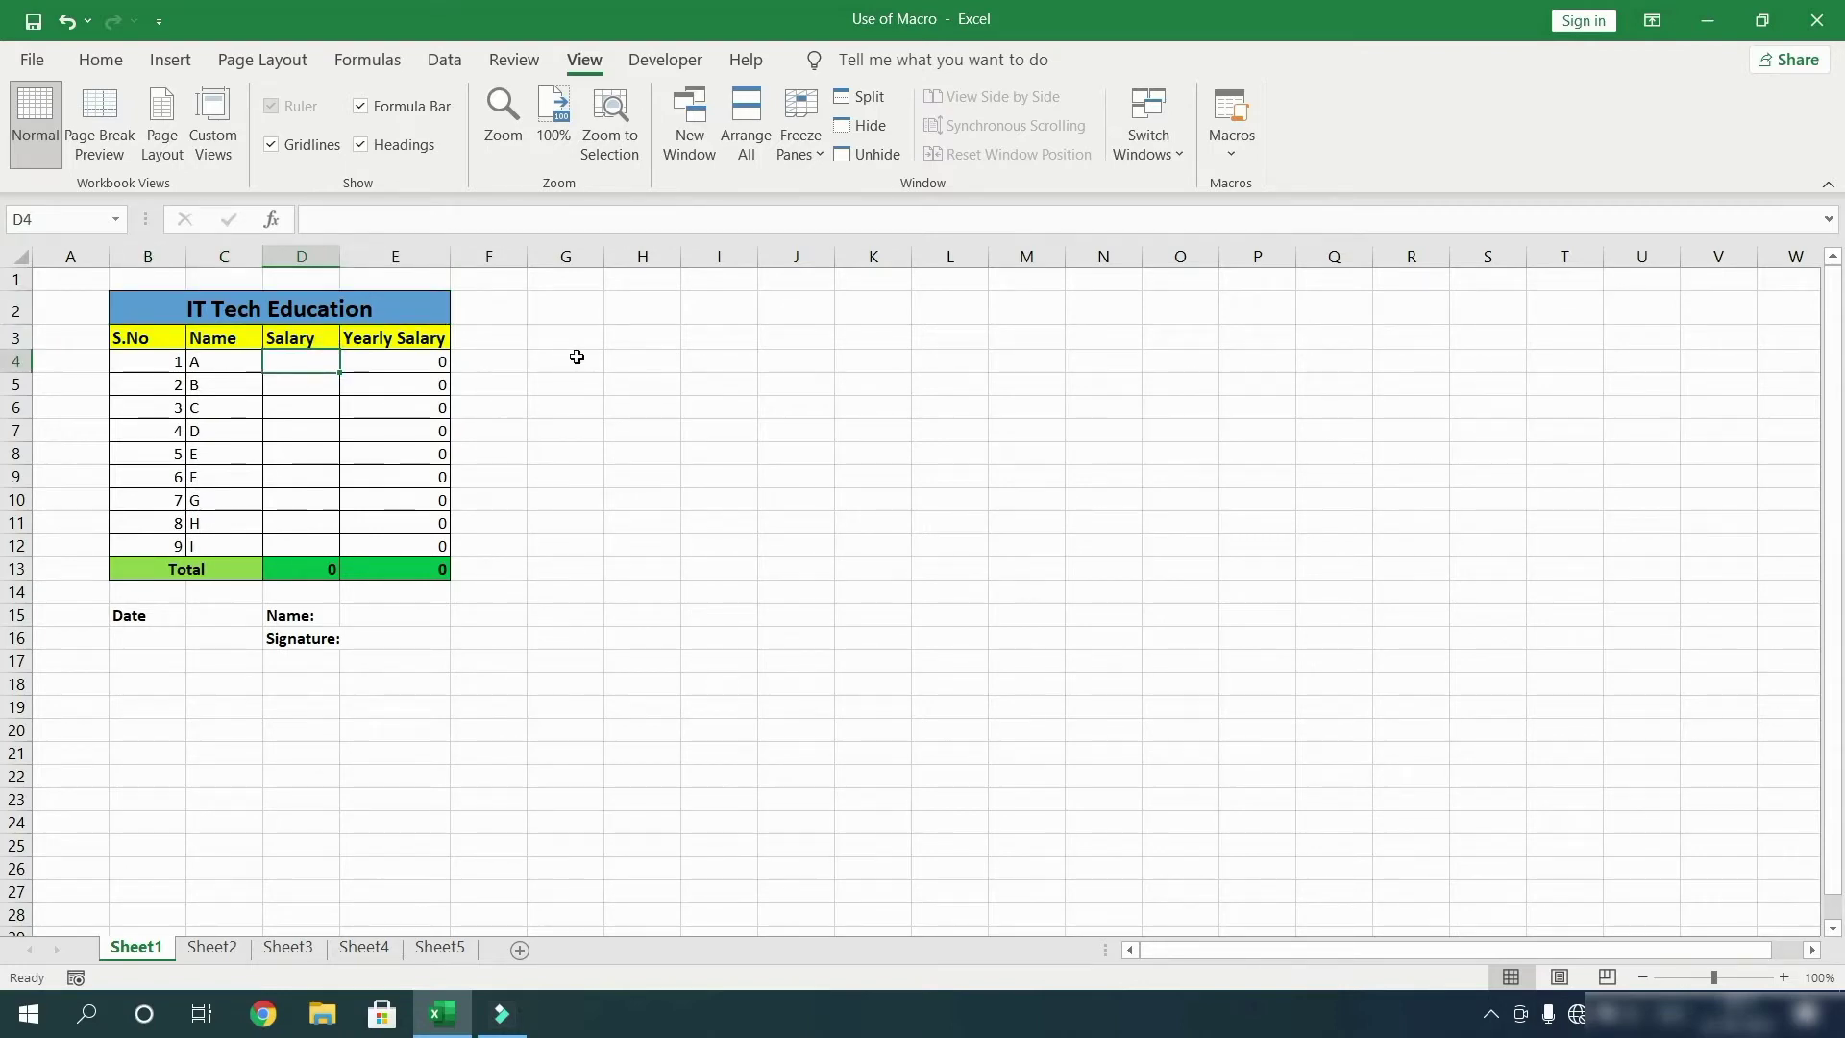
pyautogui.write('2000')
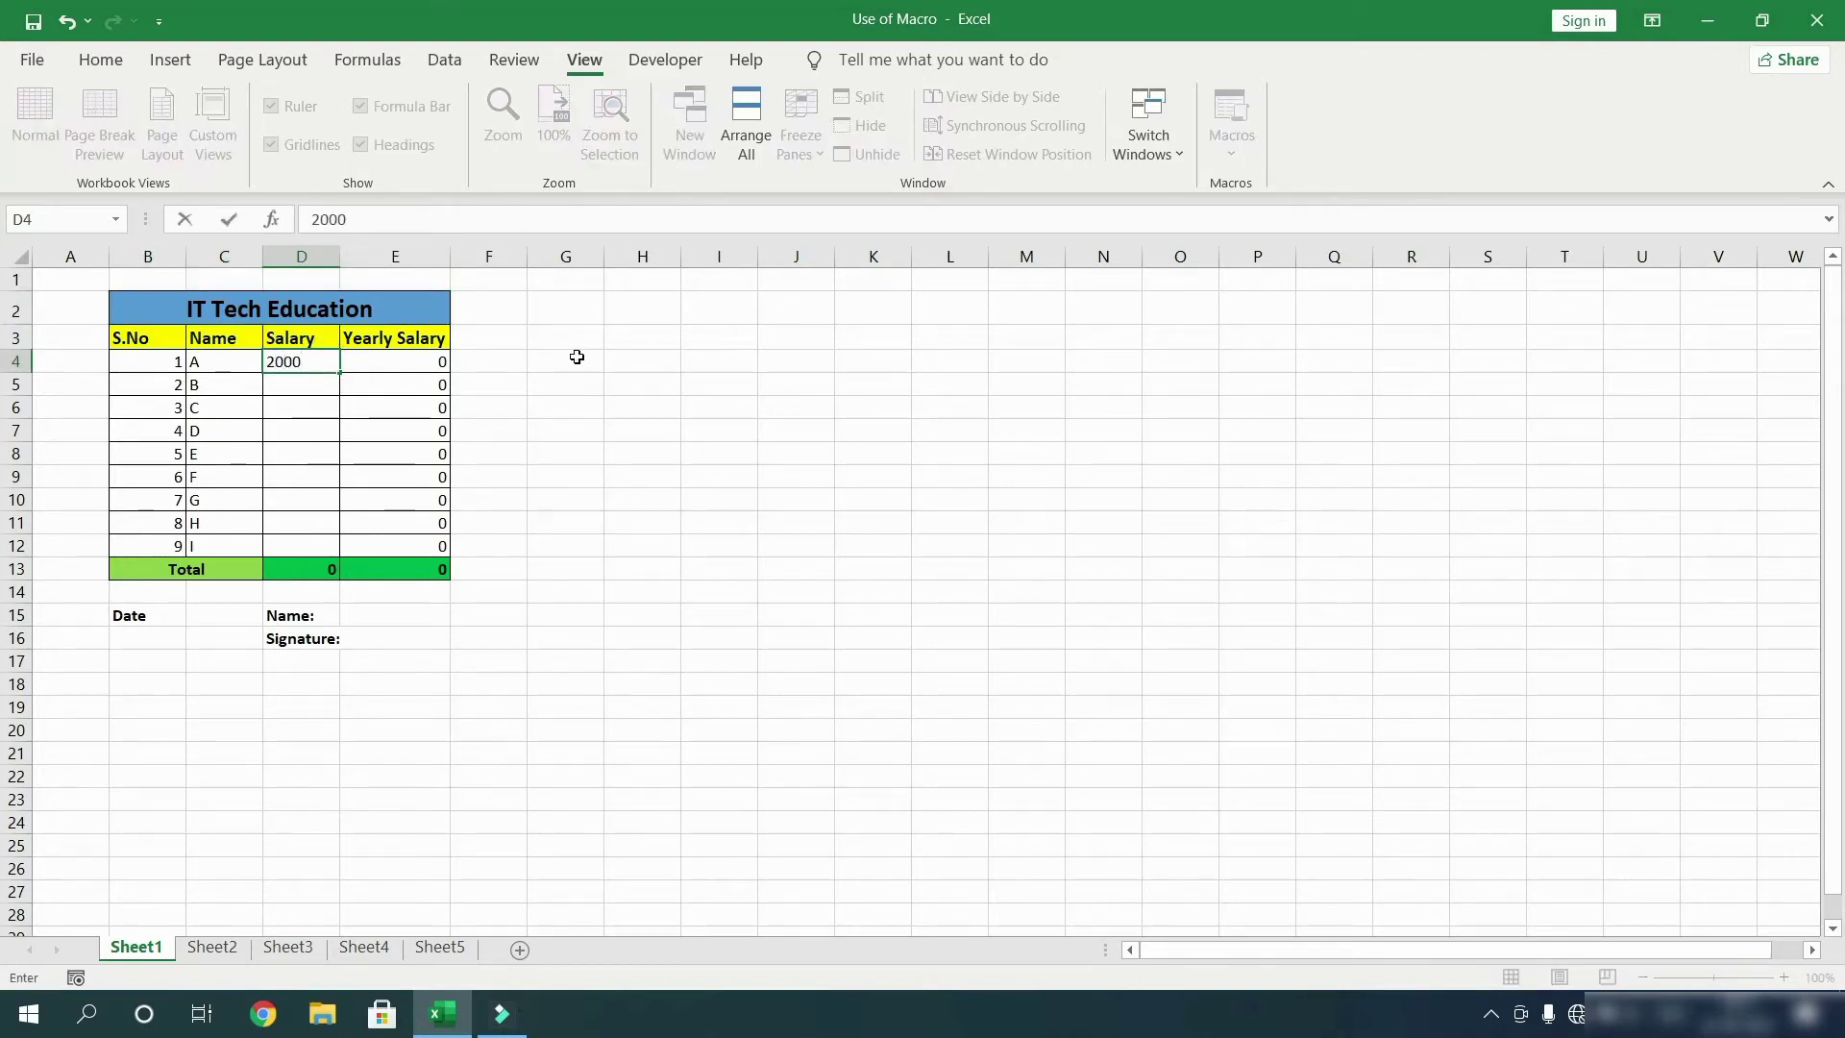
pyautogui.write('0')
pyautogui.press('Return')
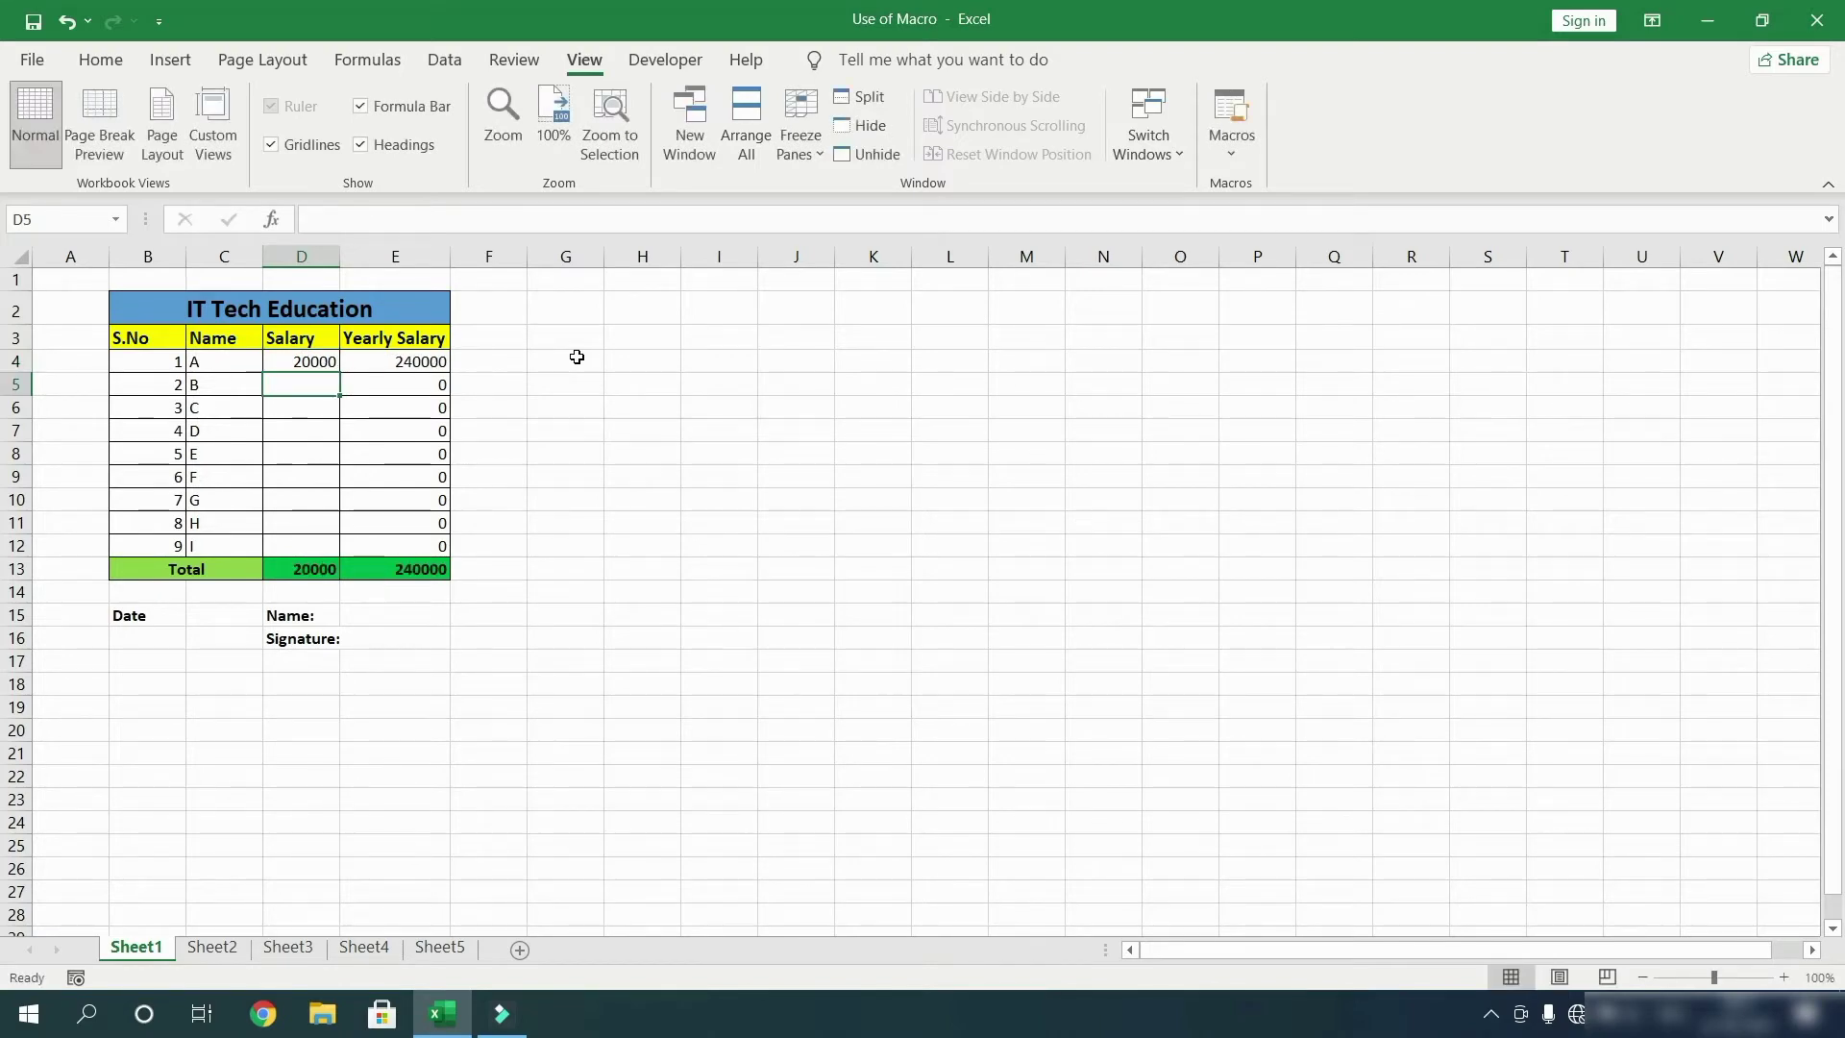
pyautogui.write('10000')
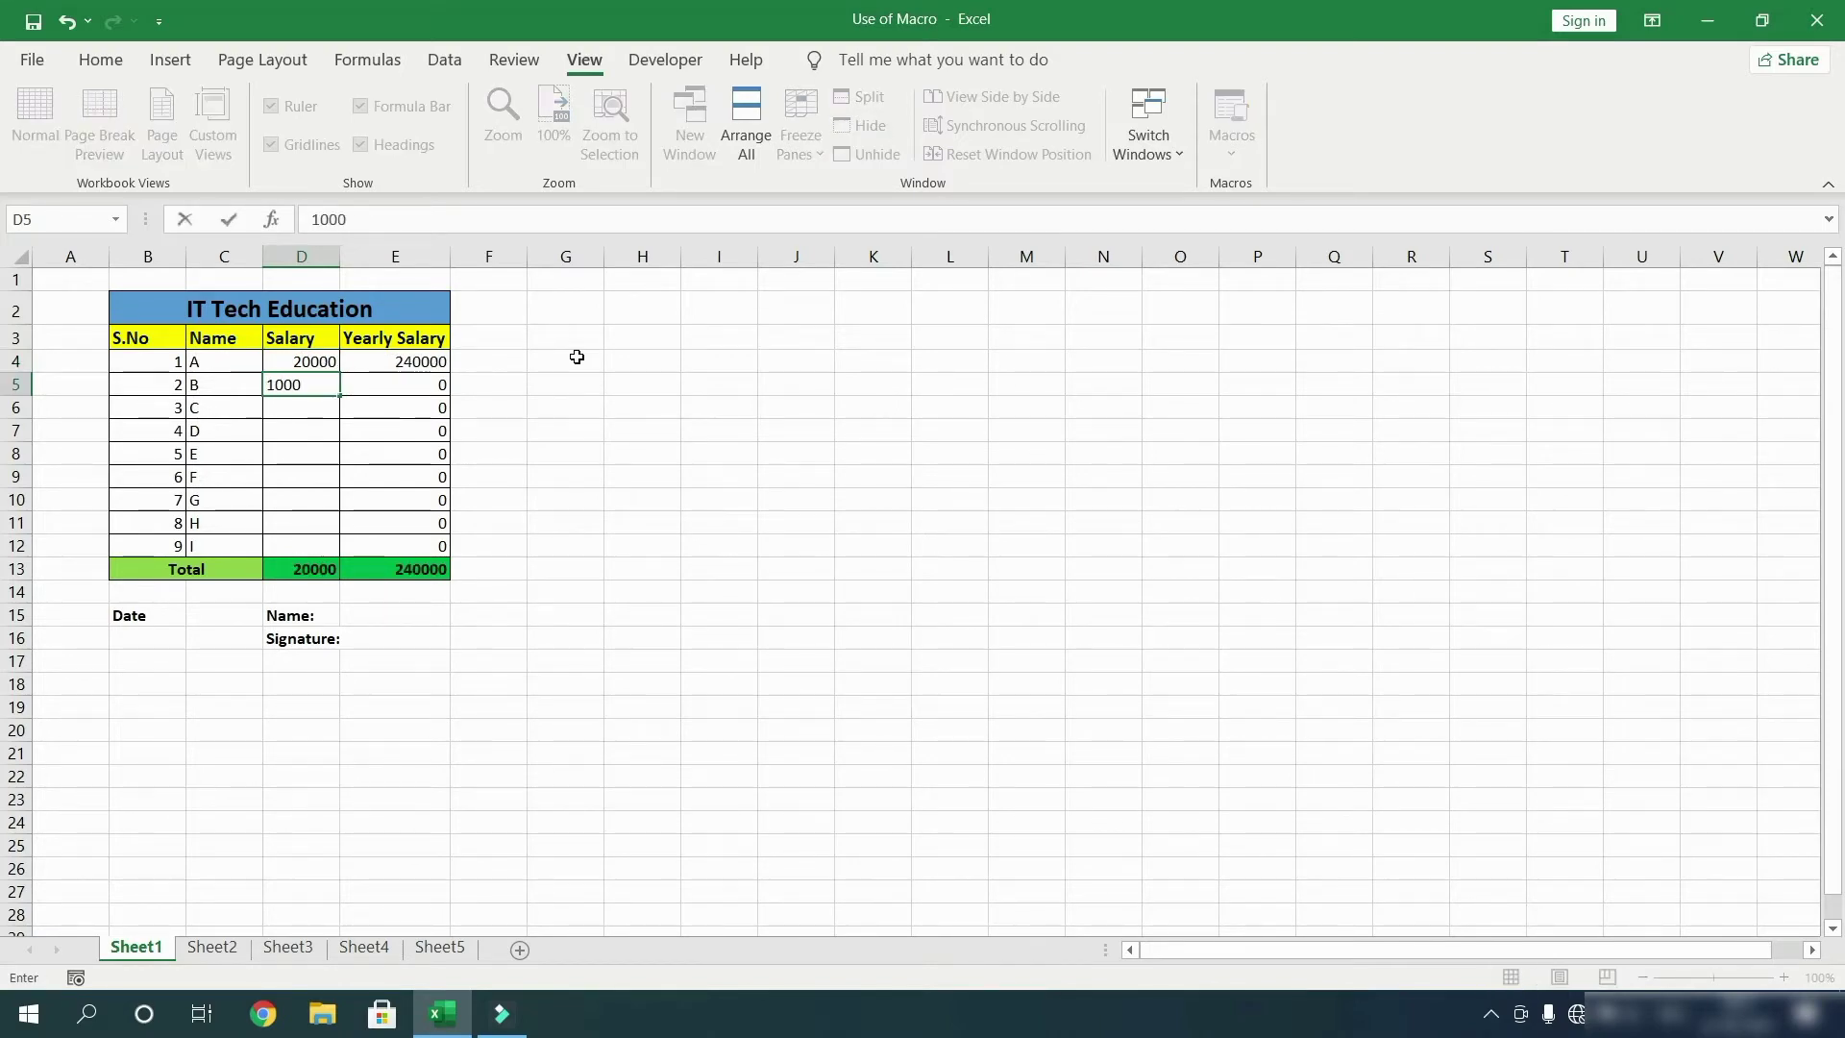
pyautogui.press('Return')
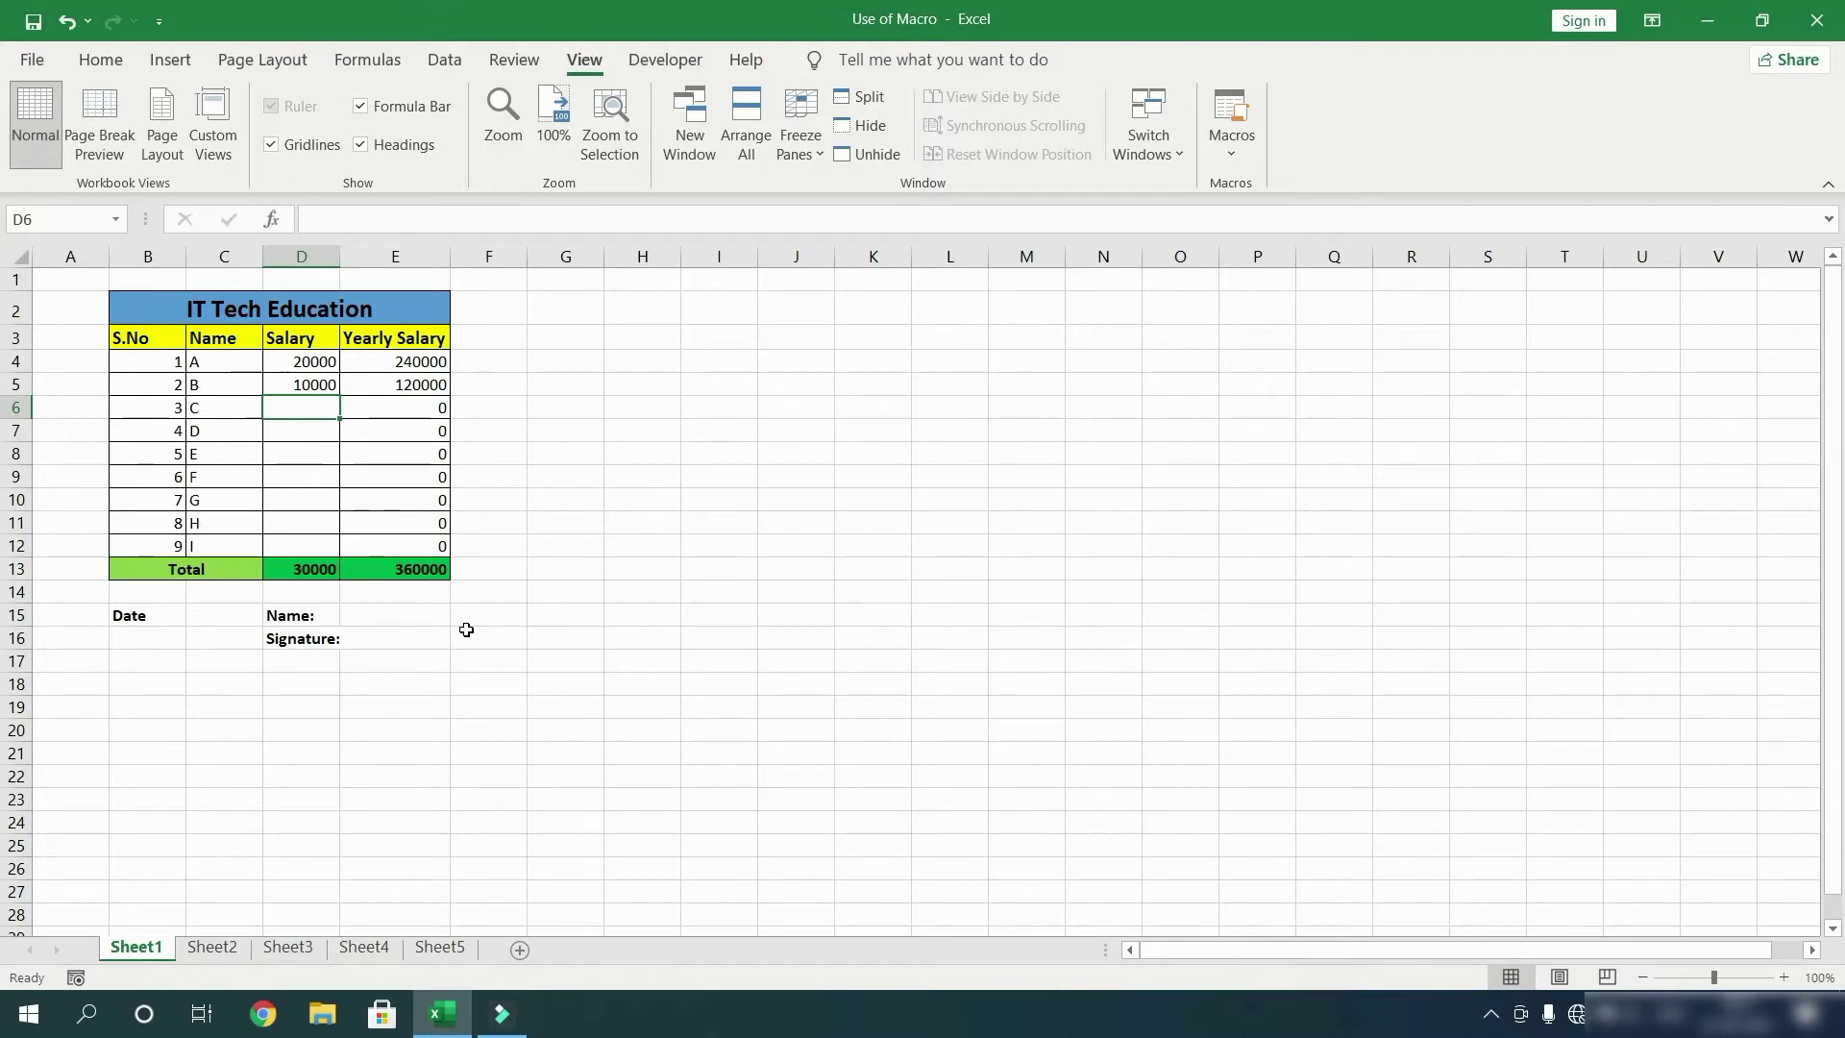
# Step: Run the Salaryformat macro on the empty Sheet2 to build the salary table there
pyautogui.click(216, 952)
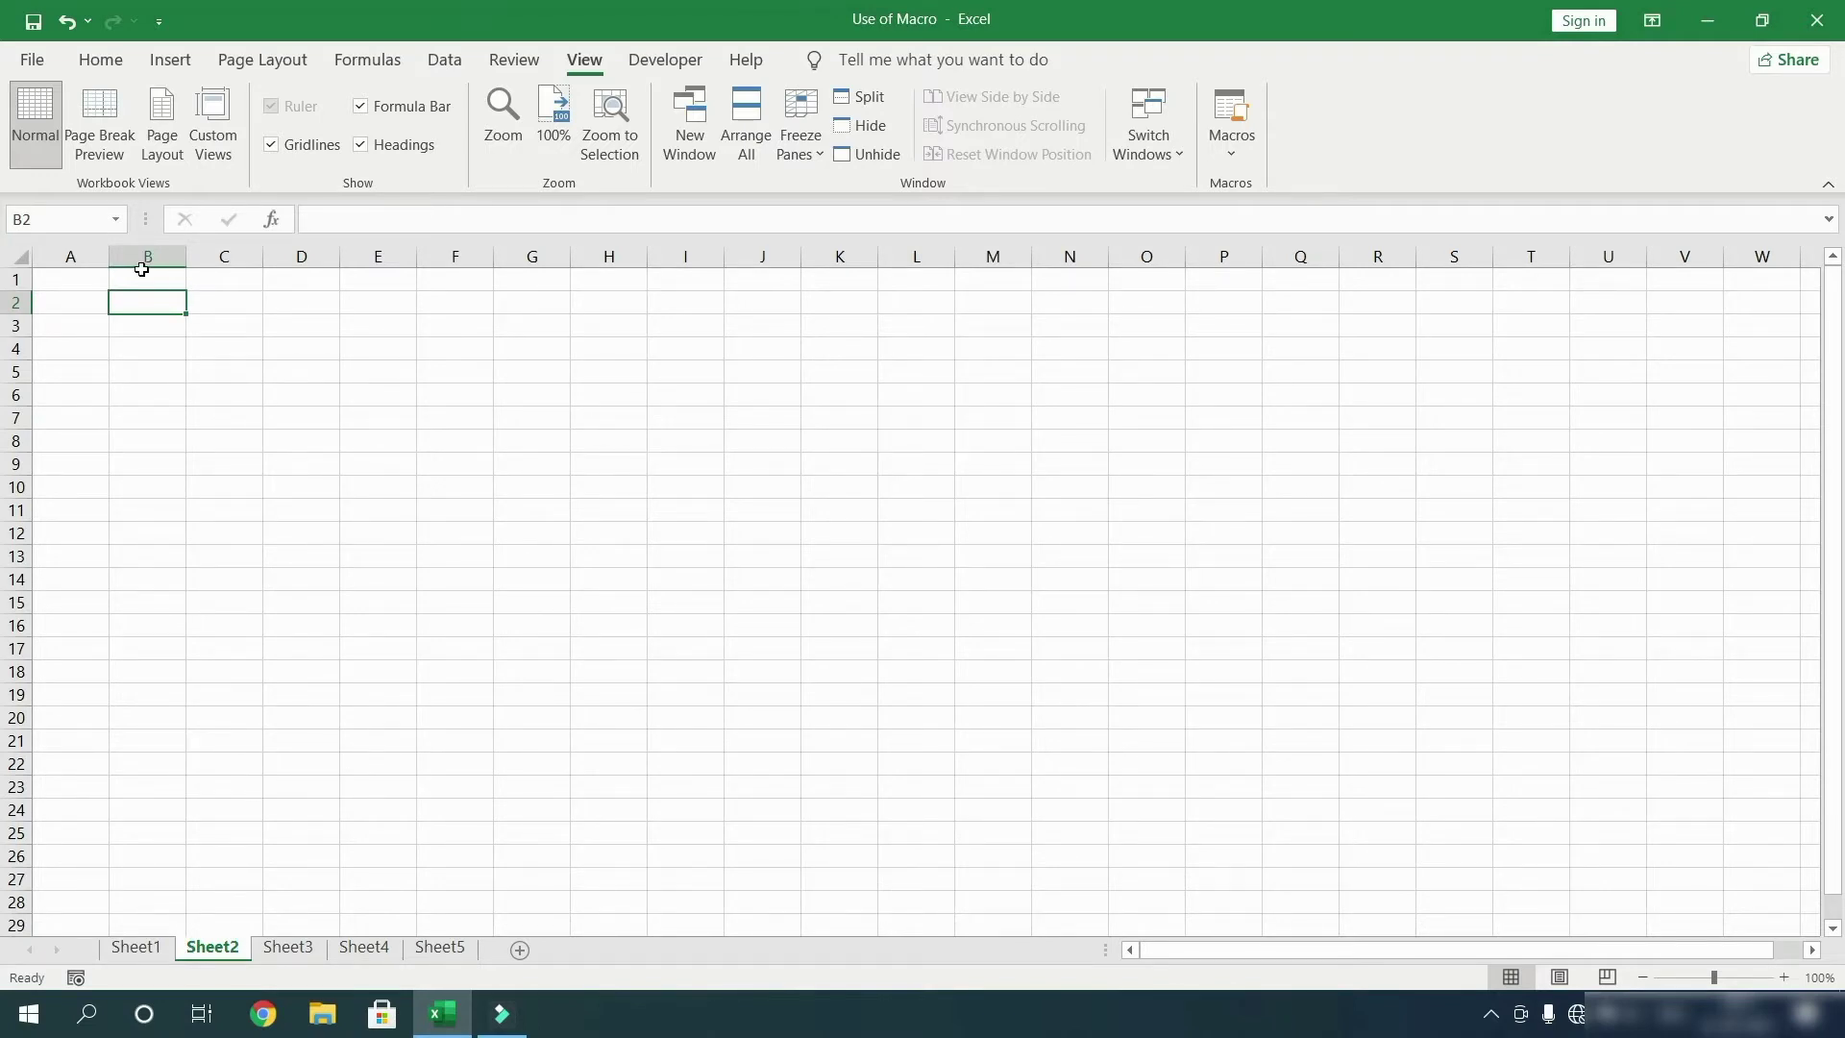
pyautogui.click(1222, 161)
pyautogui.click(1247, 189)
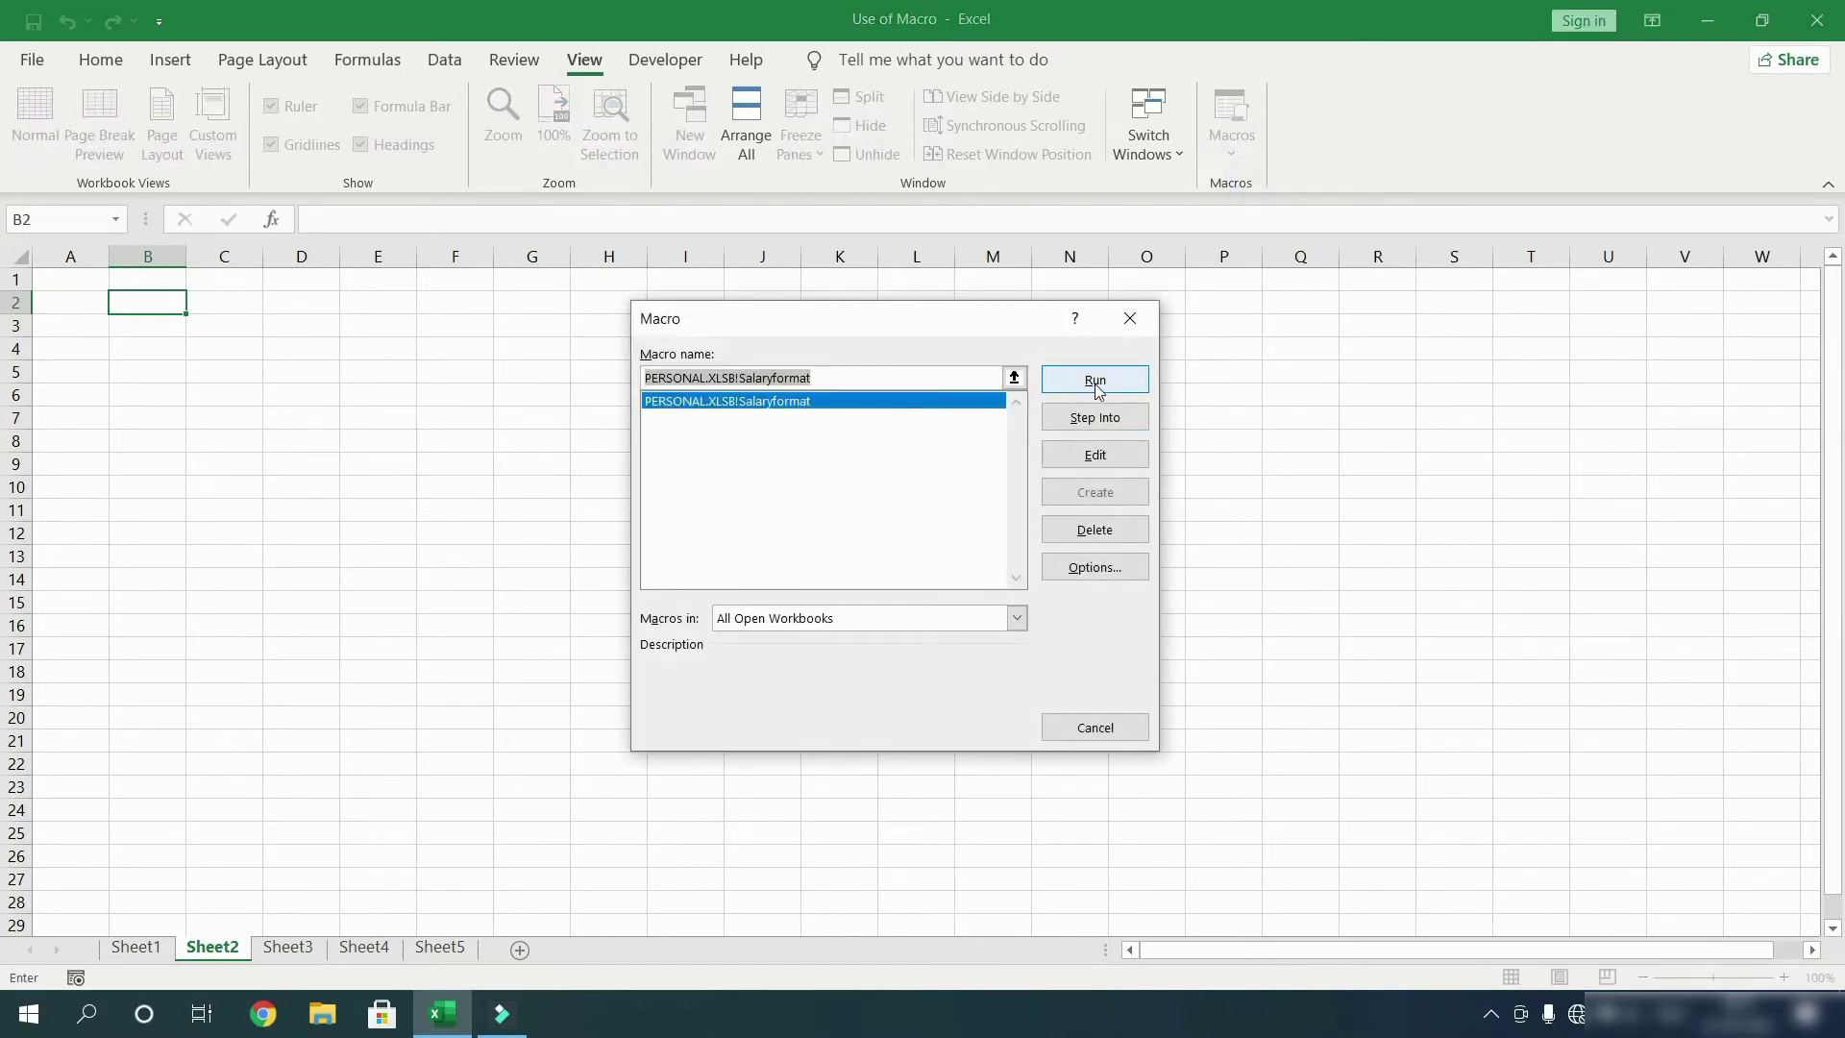
pyautogui.click(1130, 318)
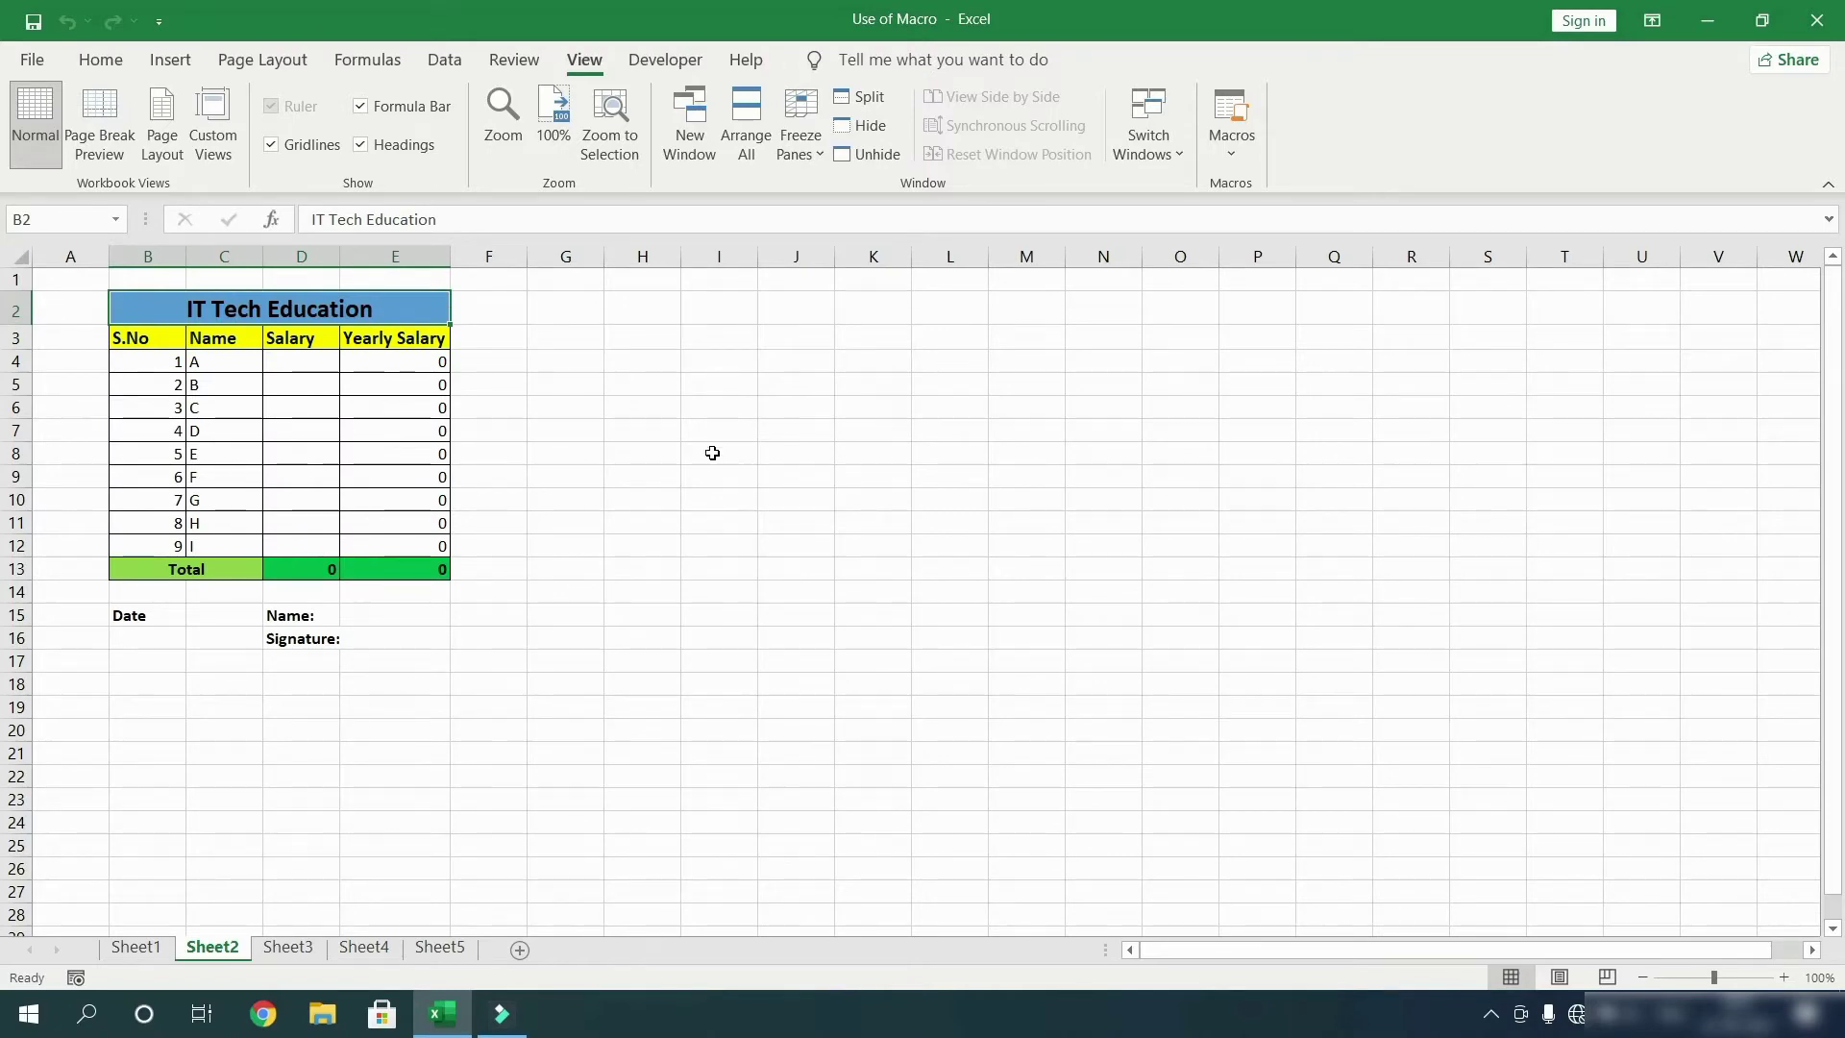
# Step: Enter the salaries 30000, 6000 and 8000 in D4:D6 on Sheet2
pyautogui.click(305, 371)
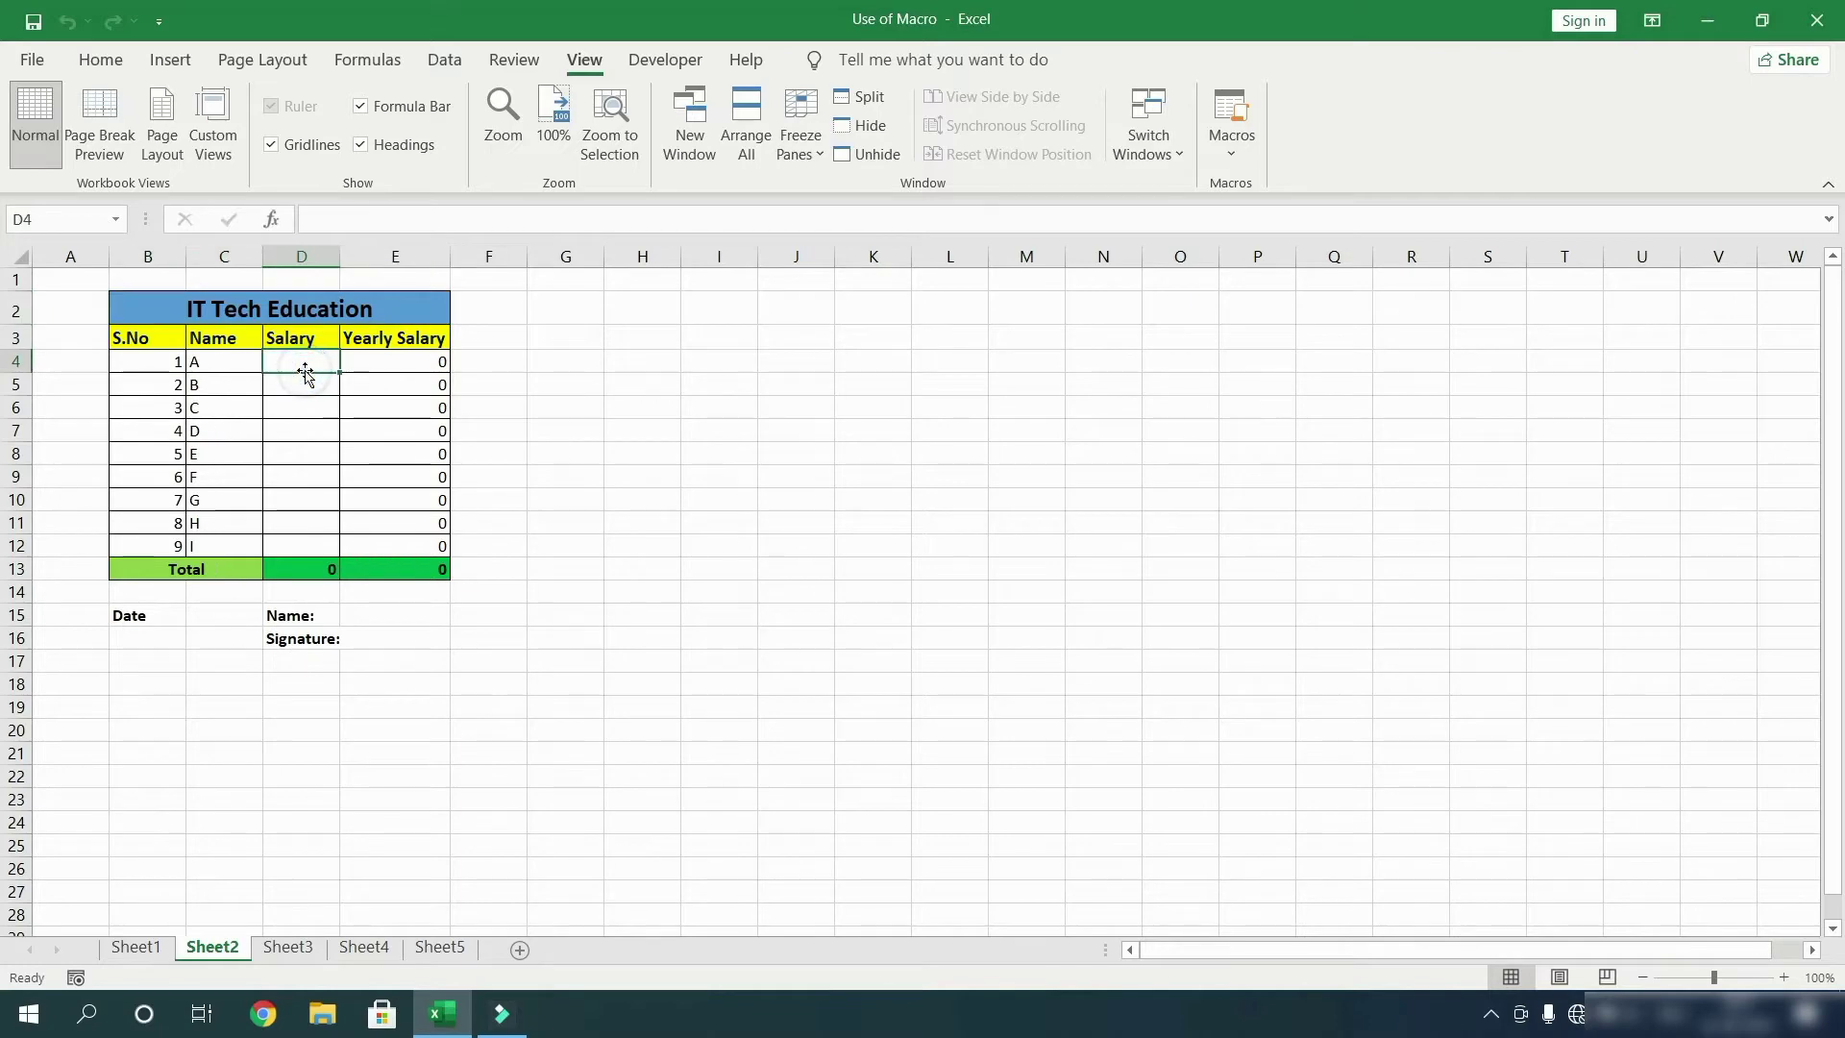
pyautogui.write('30000')
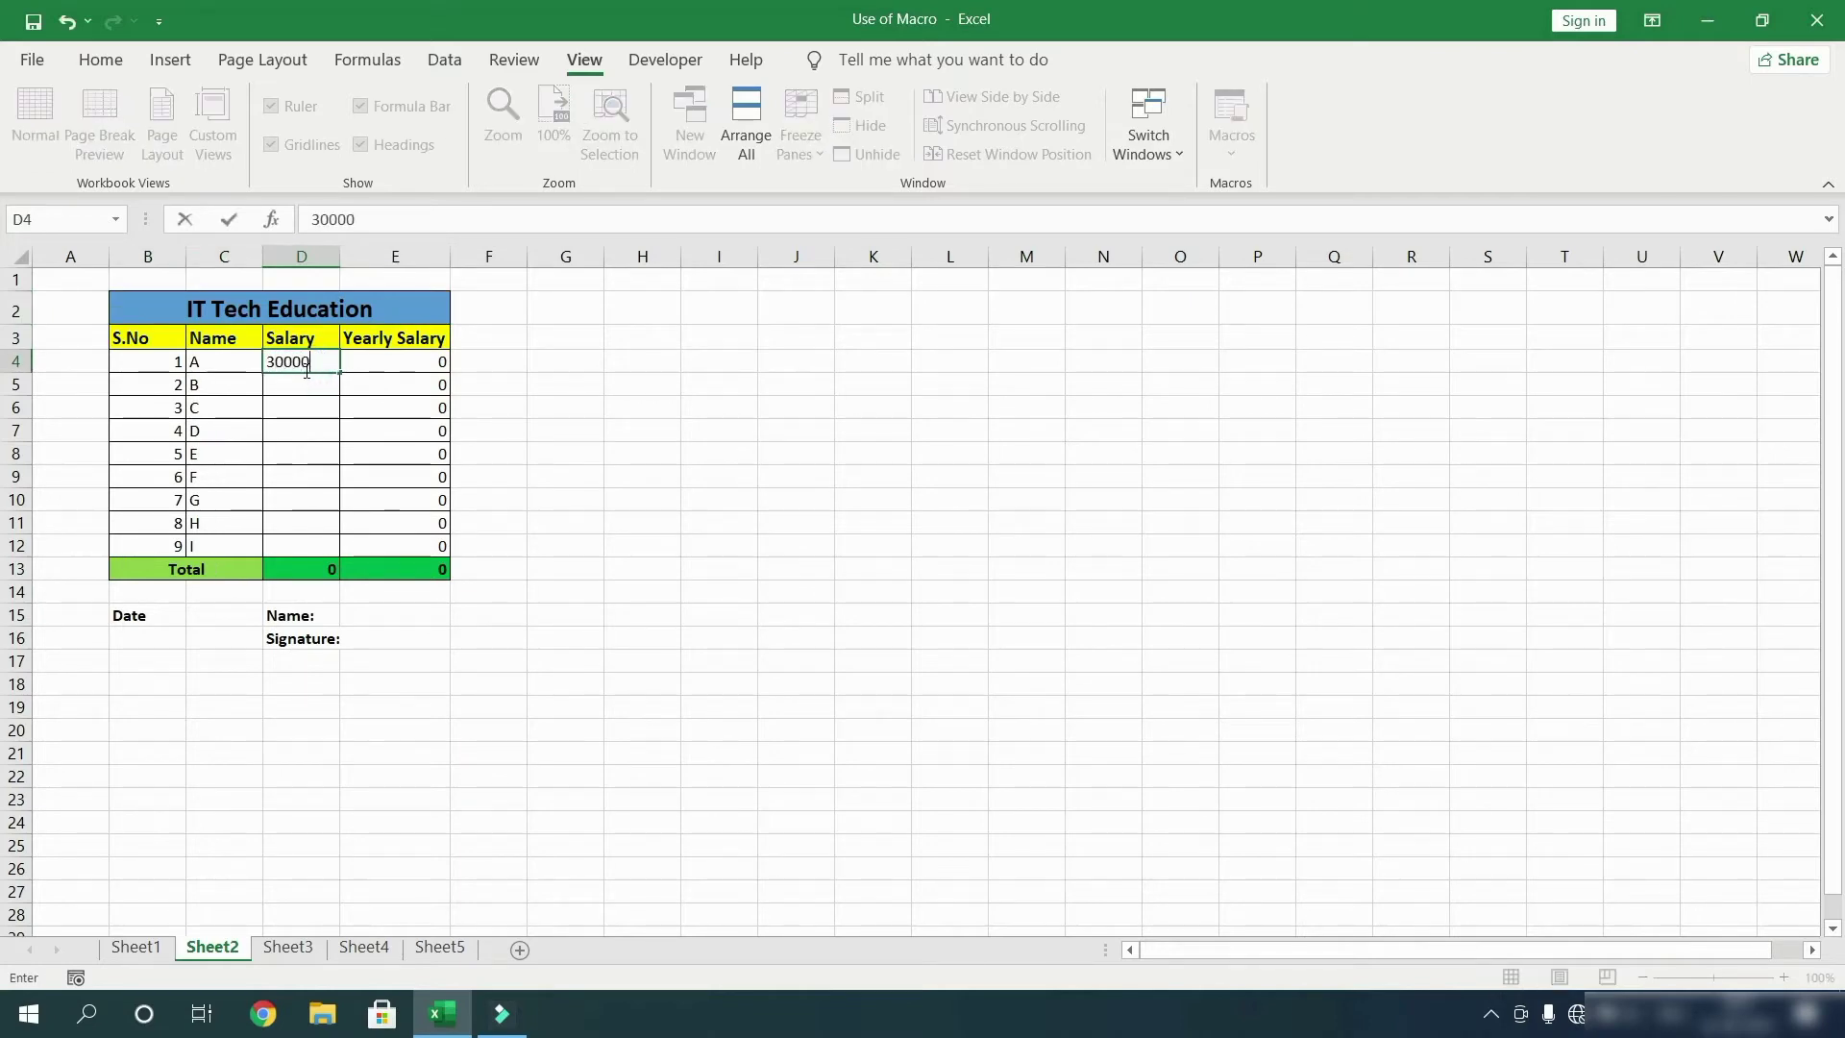
pyautogui.press('Return')
pyautogui.write('6000')
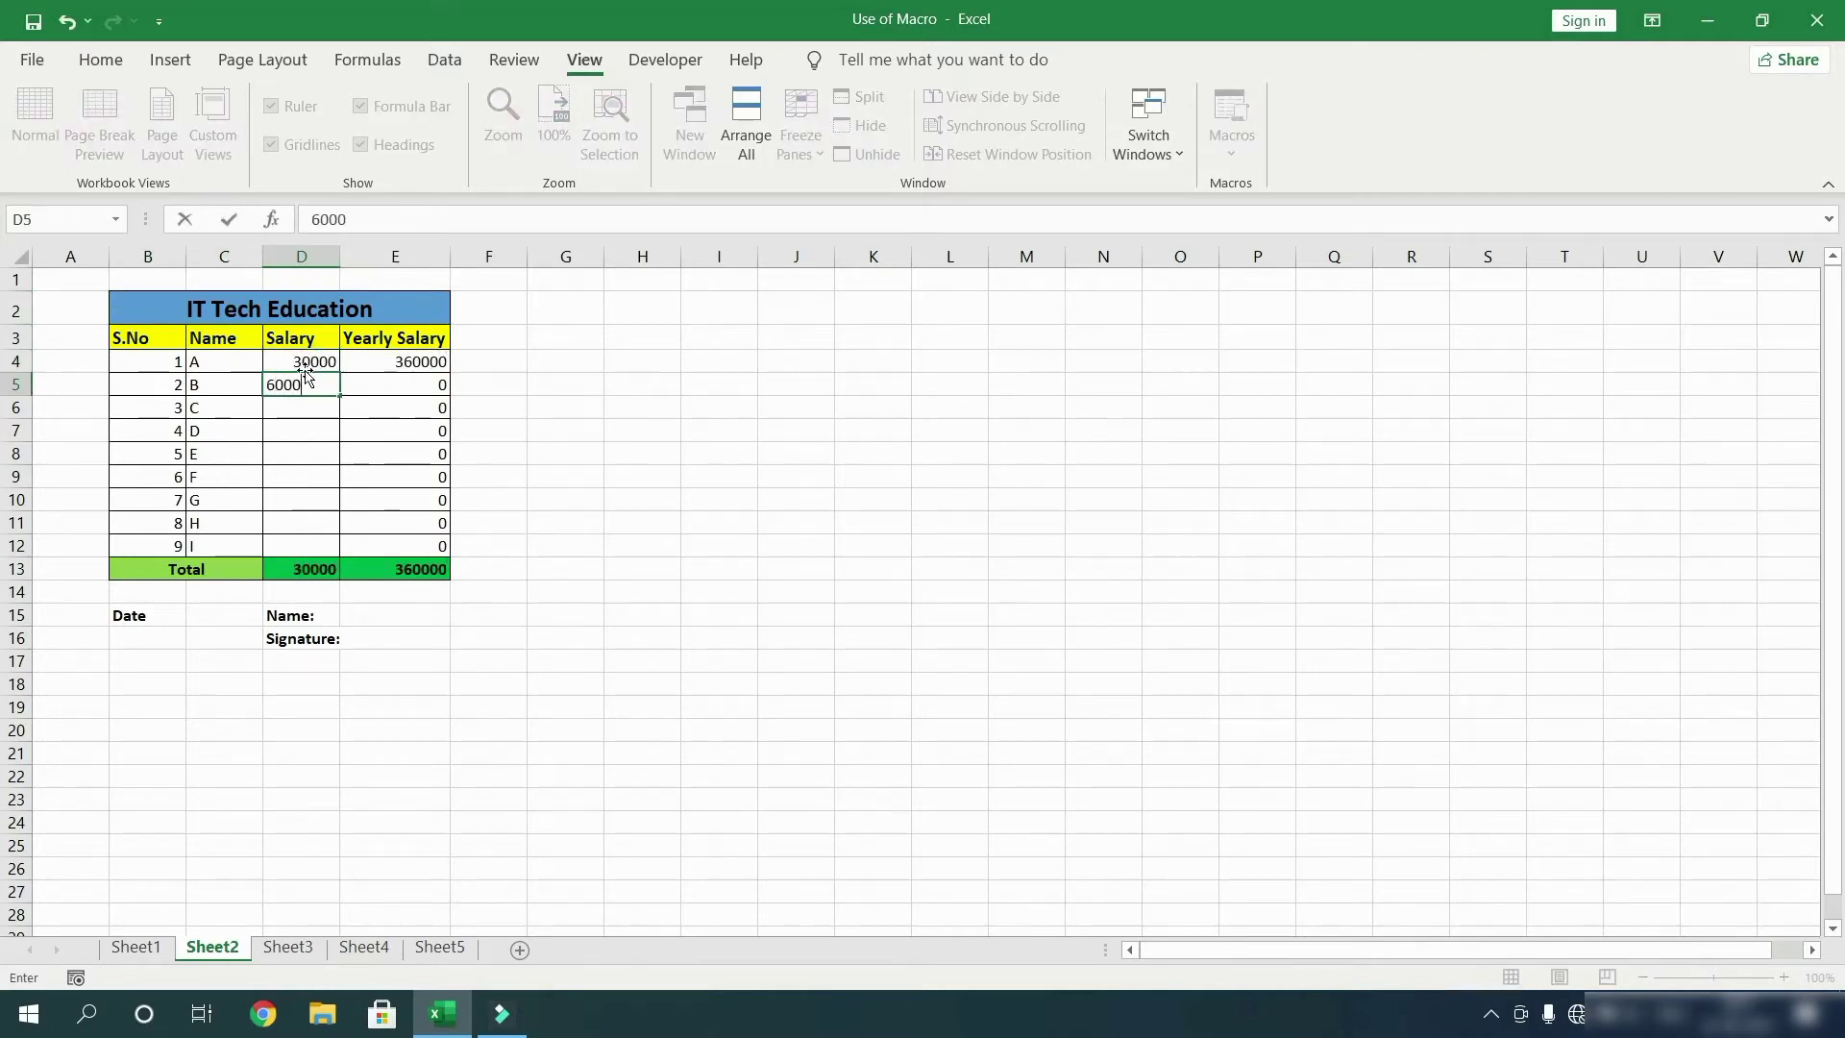
pyautogui.press('Return')
pyautogui.write('8000')
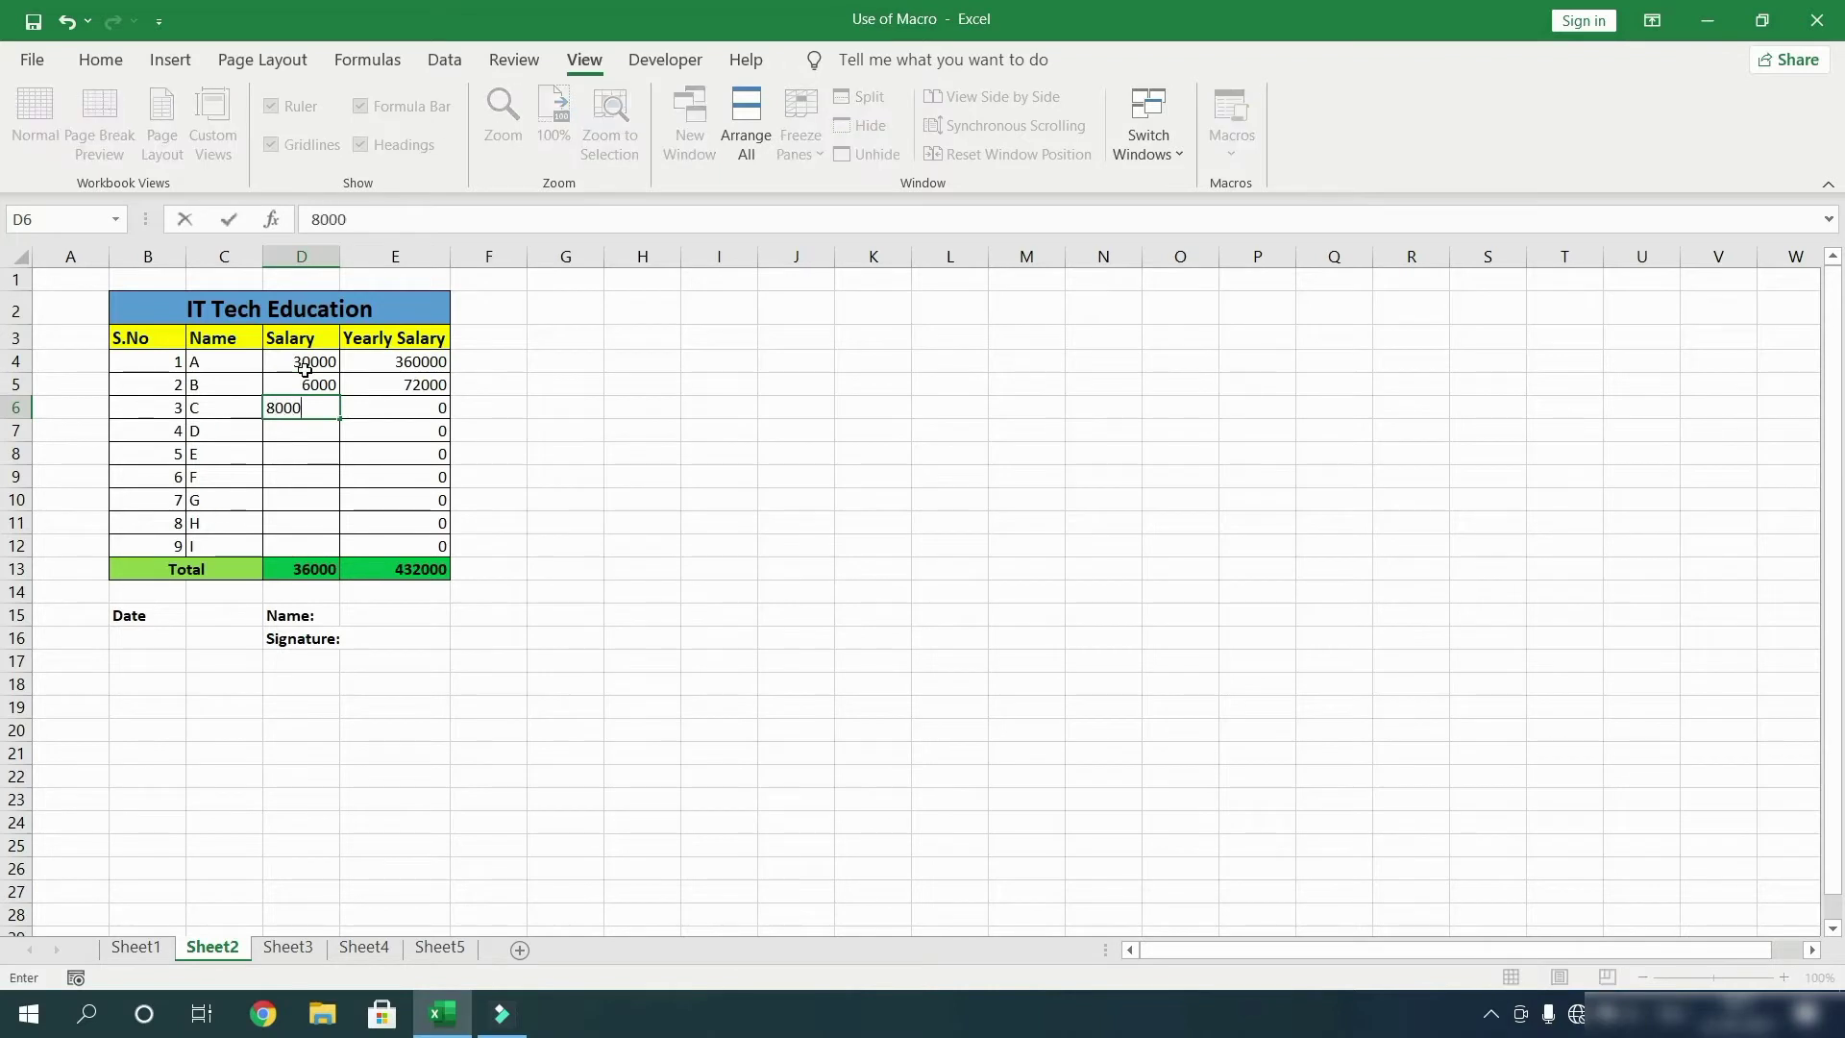
pyautogui.press('Return')
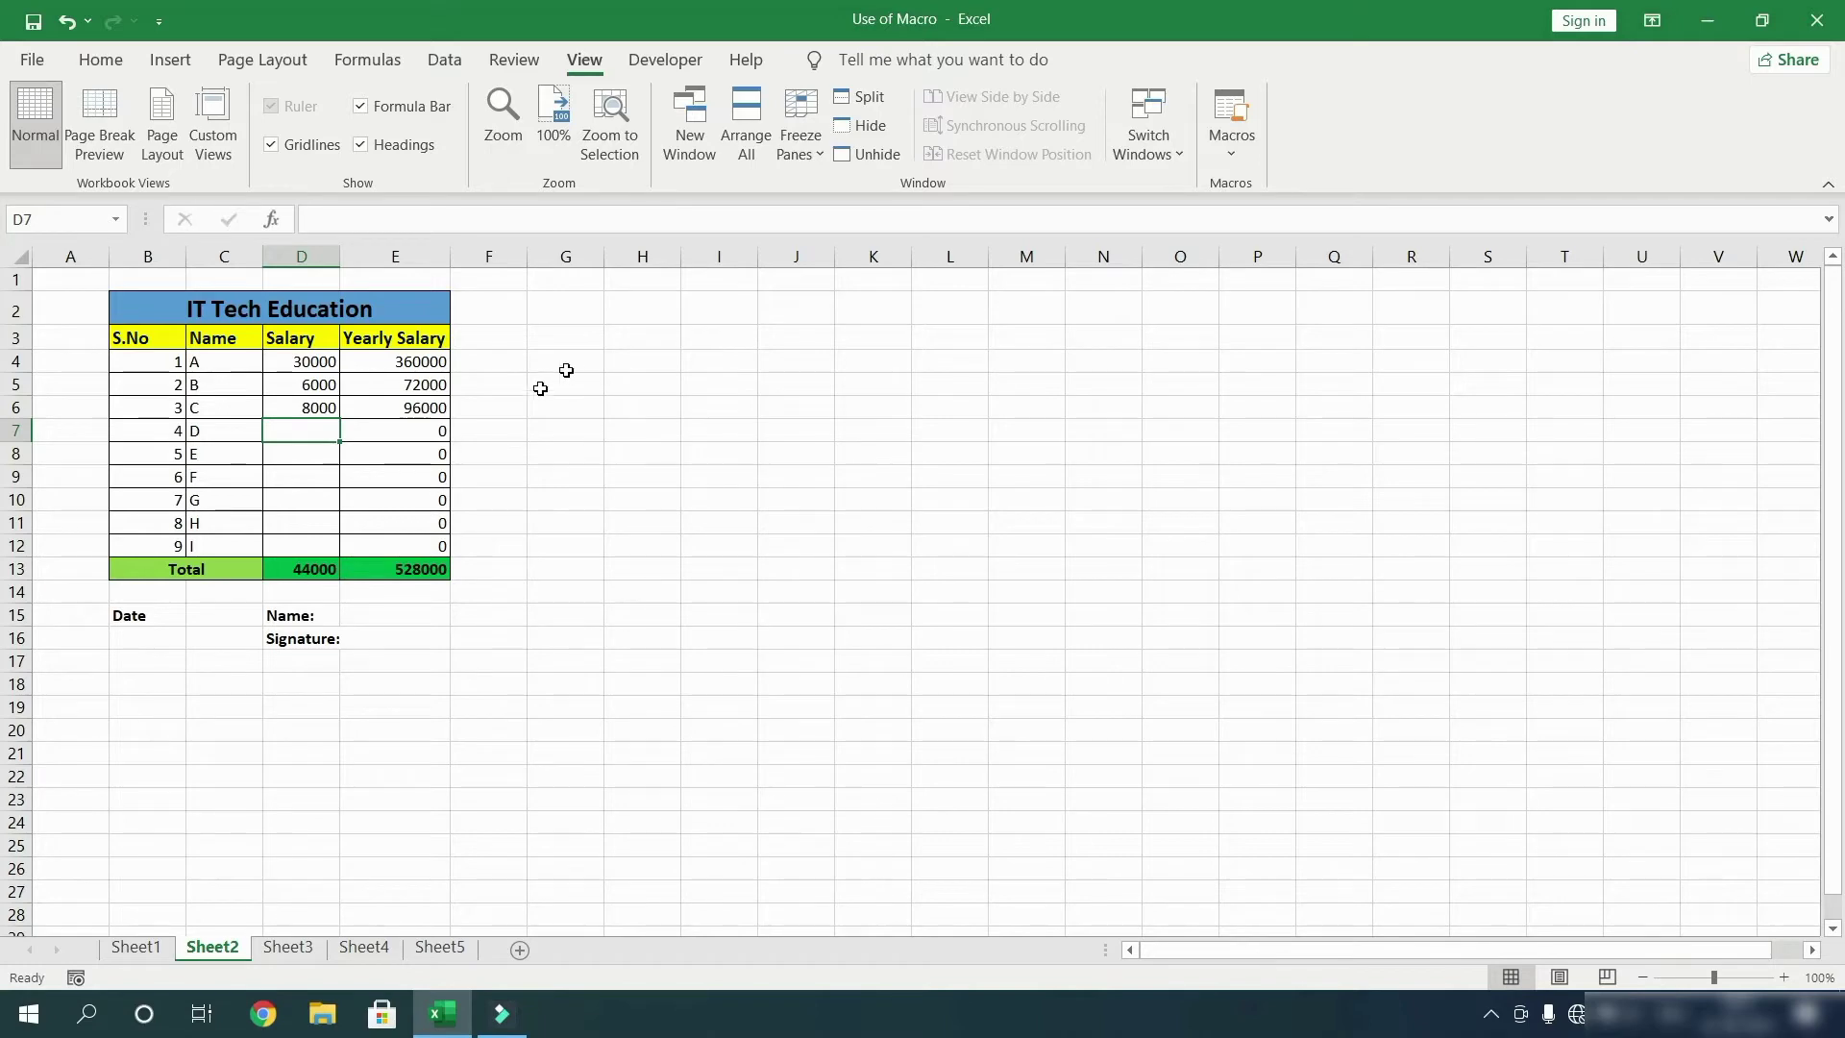
# Step: Start recording a macro named Purchase on Sheet3 with shortcut key Ctrl+g, stored in the Personal Macro Workbook
pyautogui.click(306, 958)
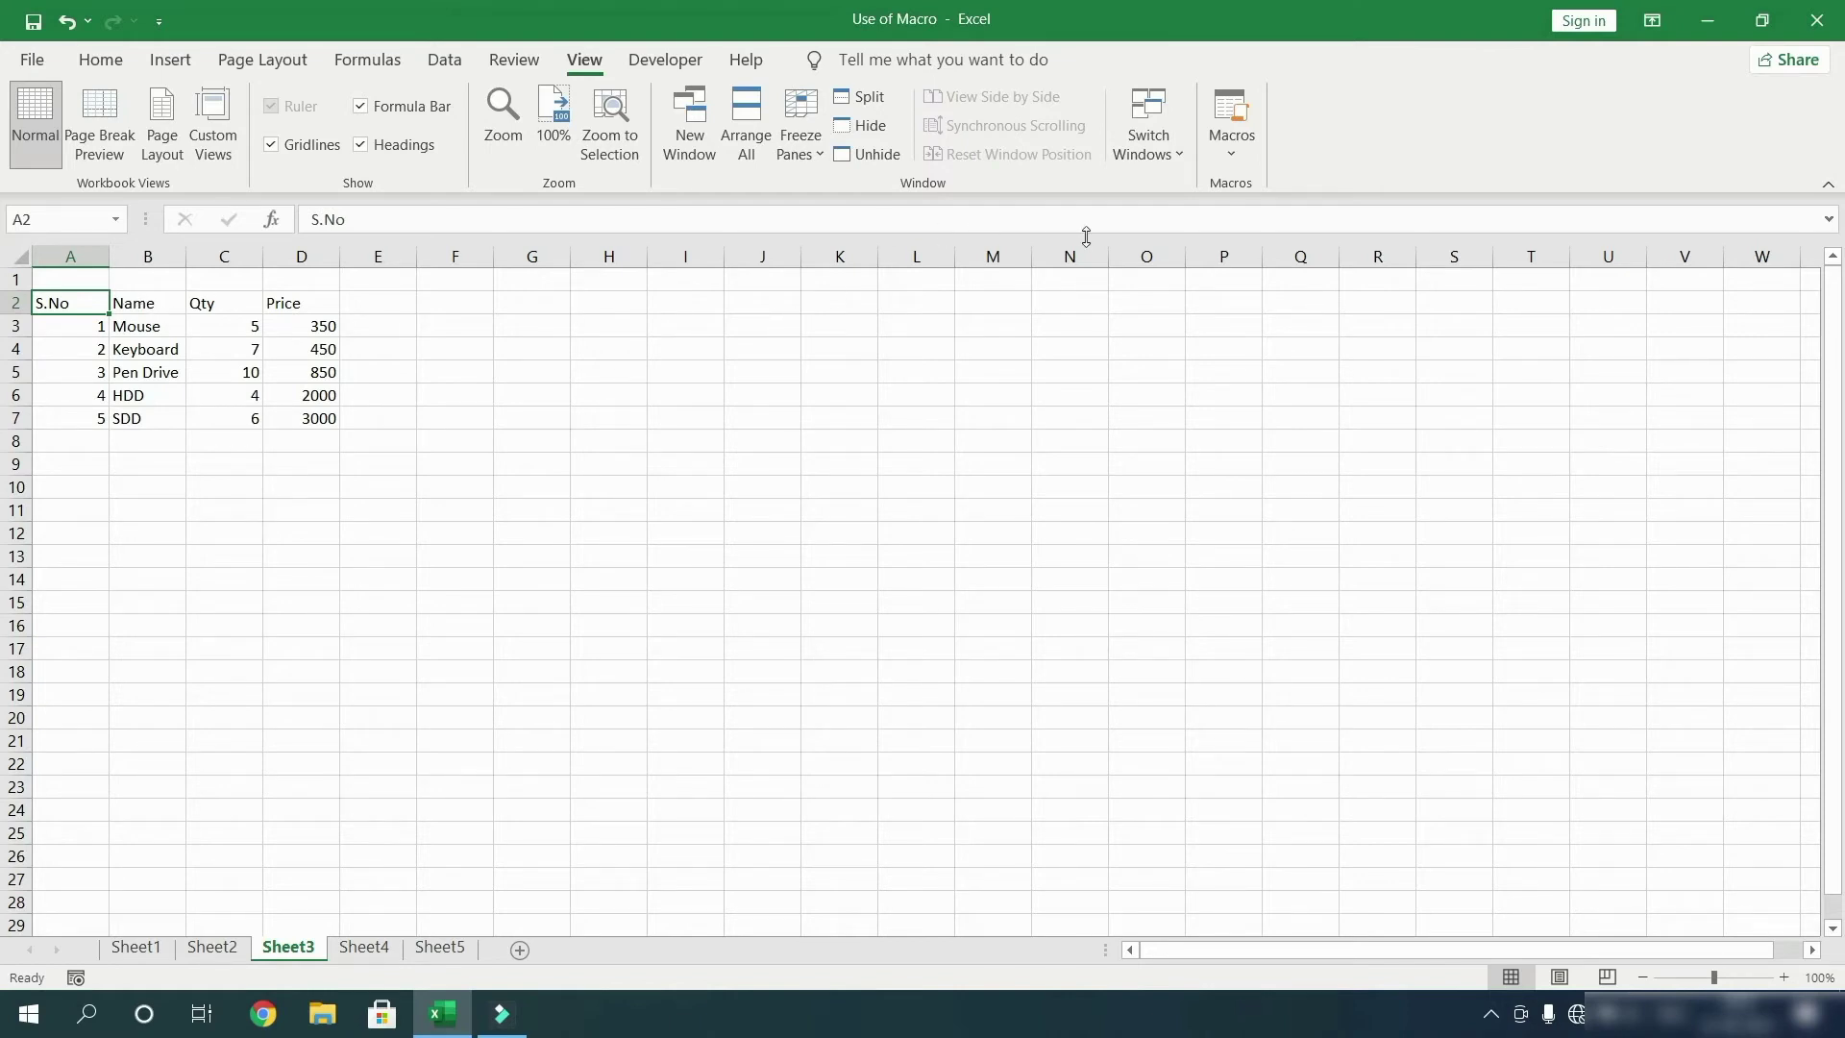
pyautogui.click(1230, 160)
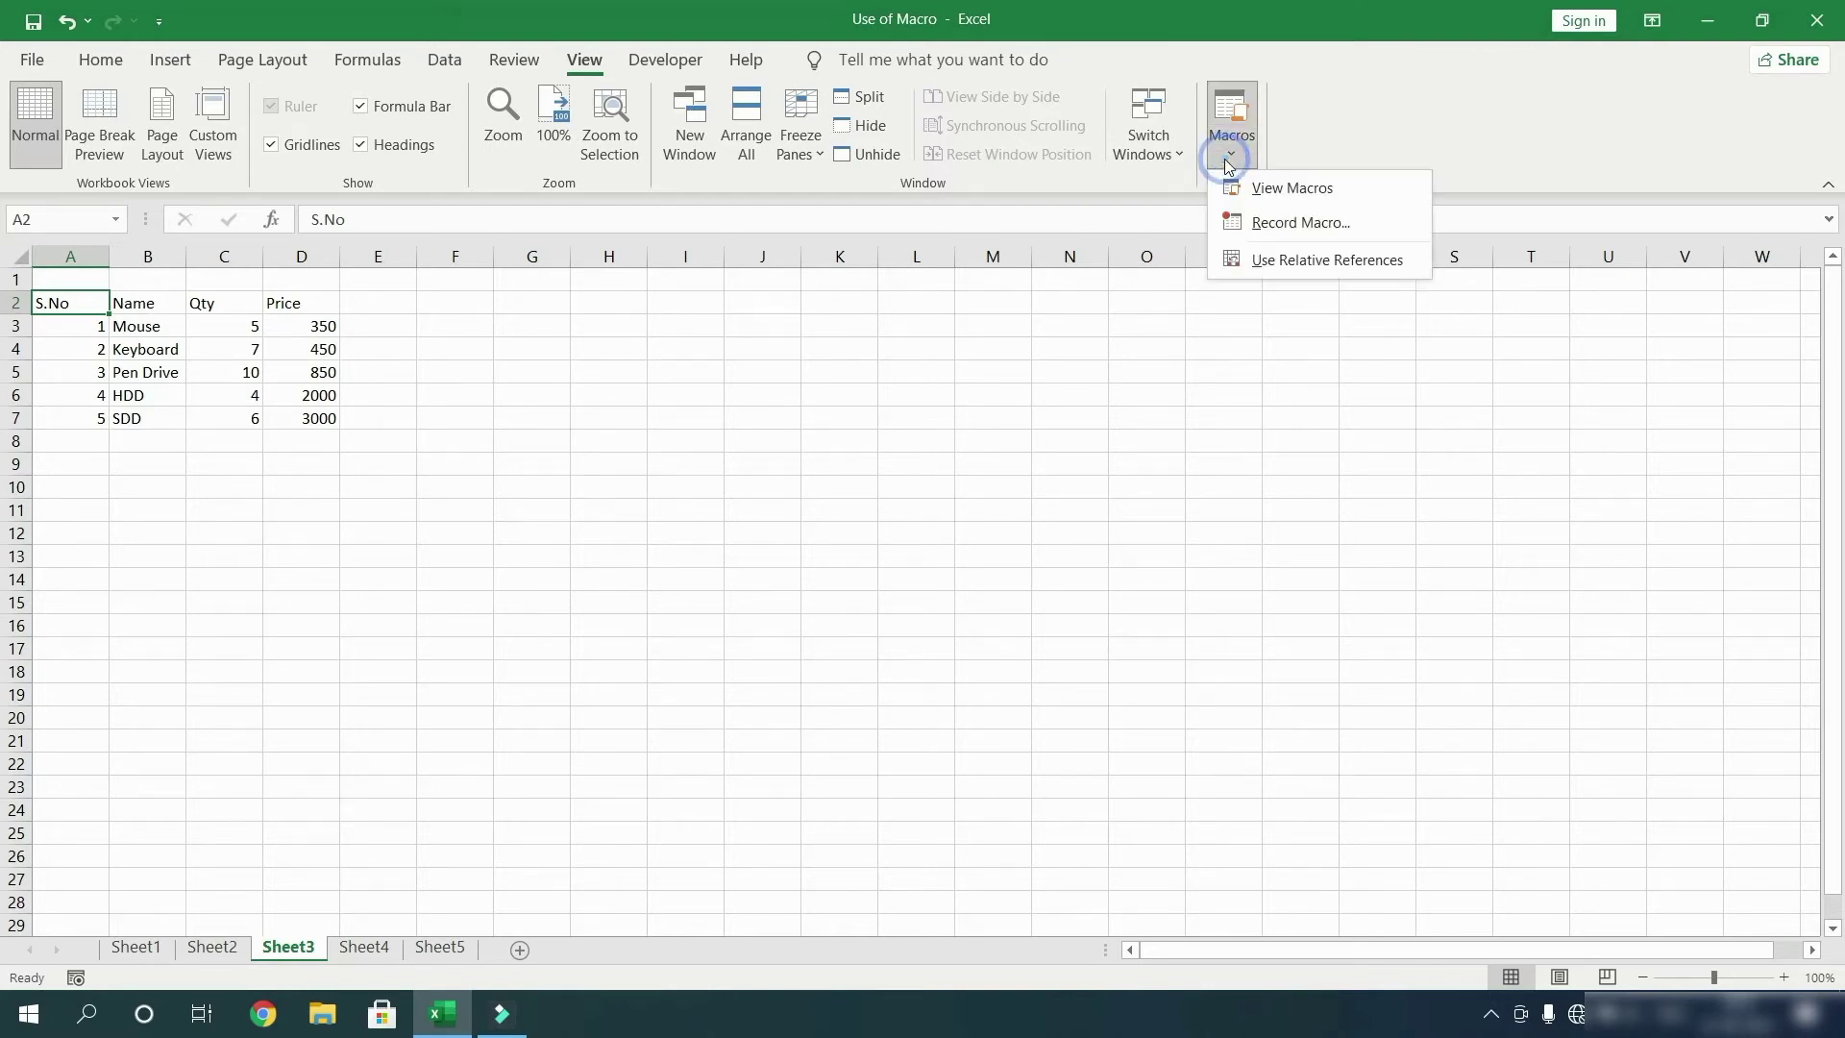
pyautogui.click(1292, 225)
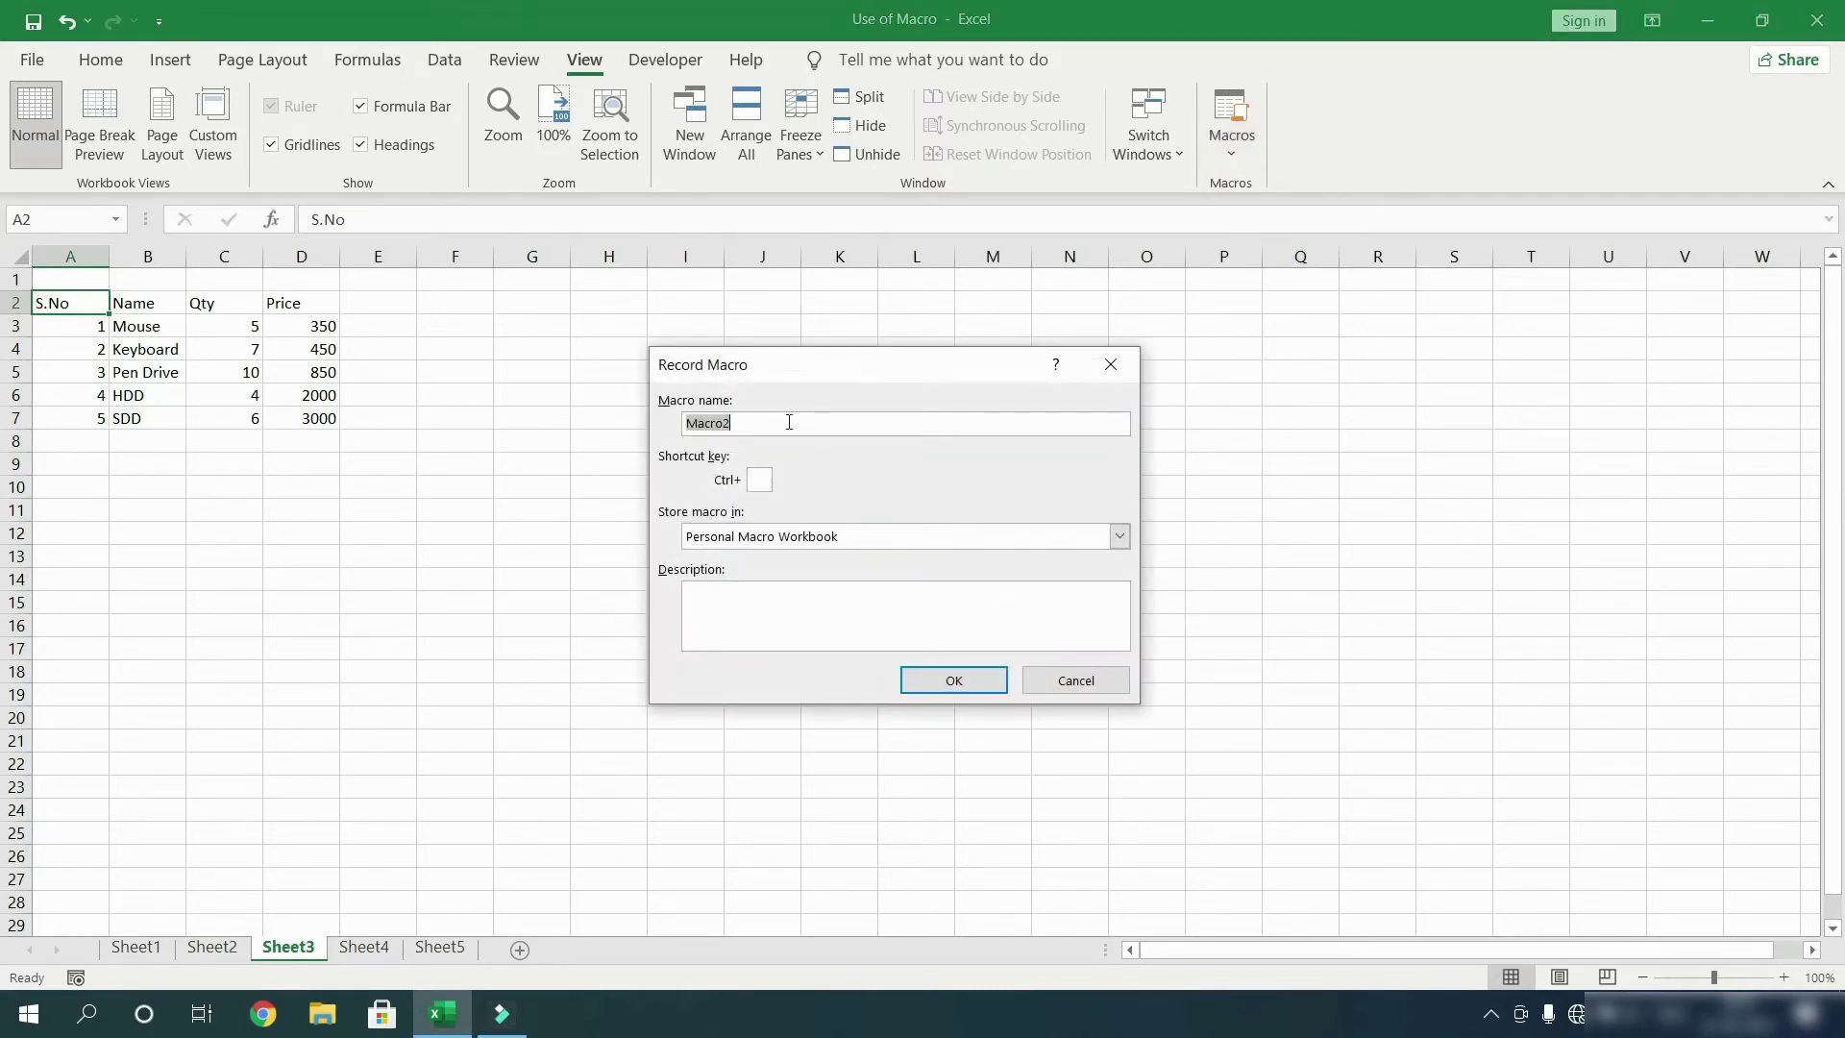
pyautogui.write('Purchase')
pyautogui.click(760, 477)
pyautogui.write('g')
pyautogui.click(805, 537)
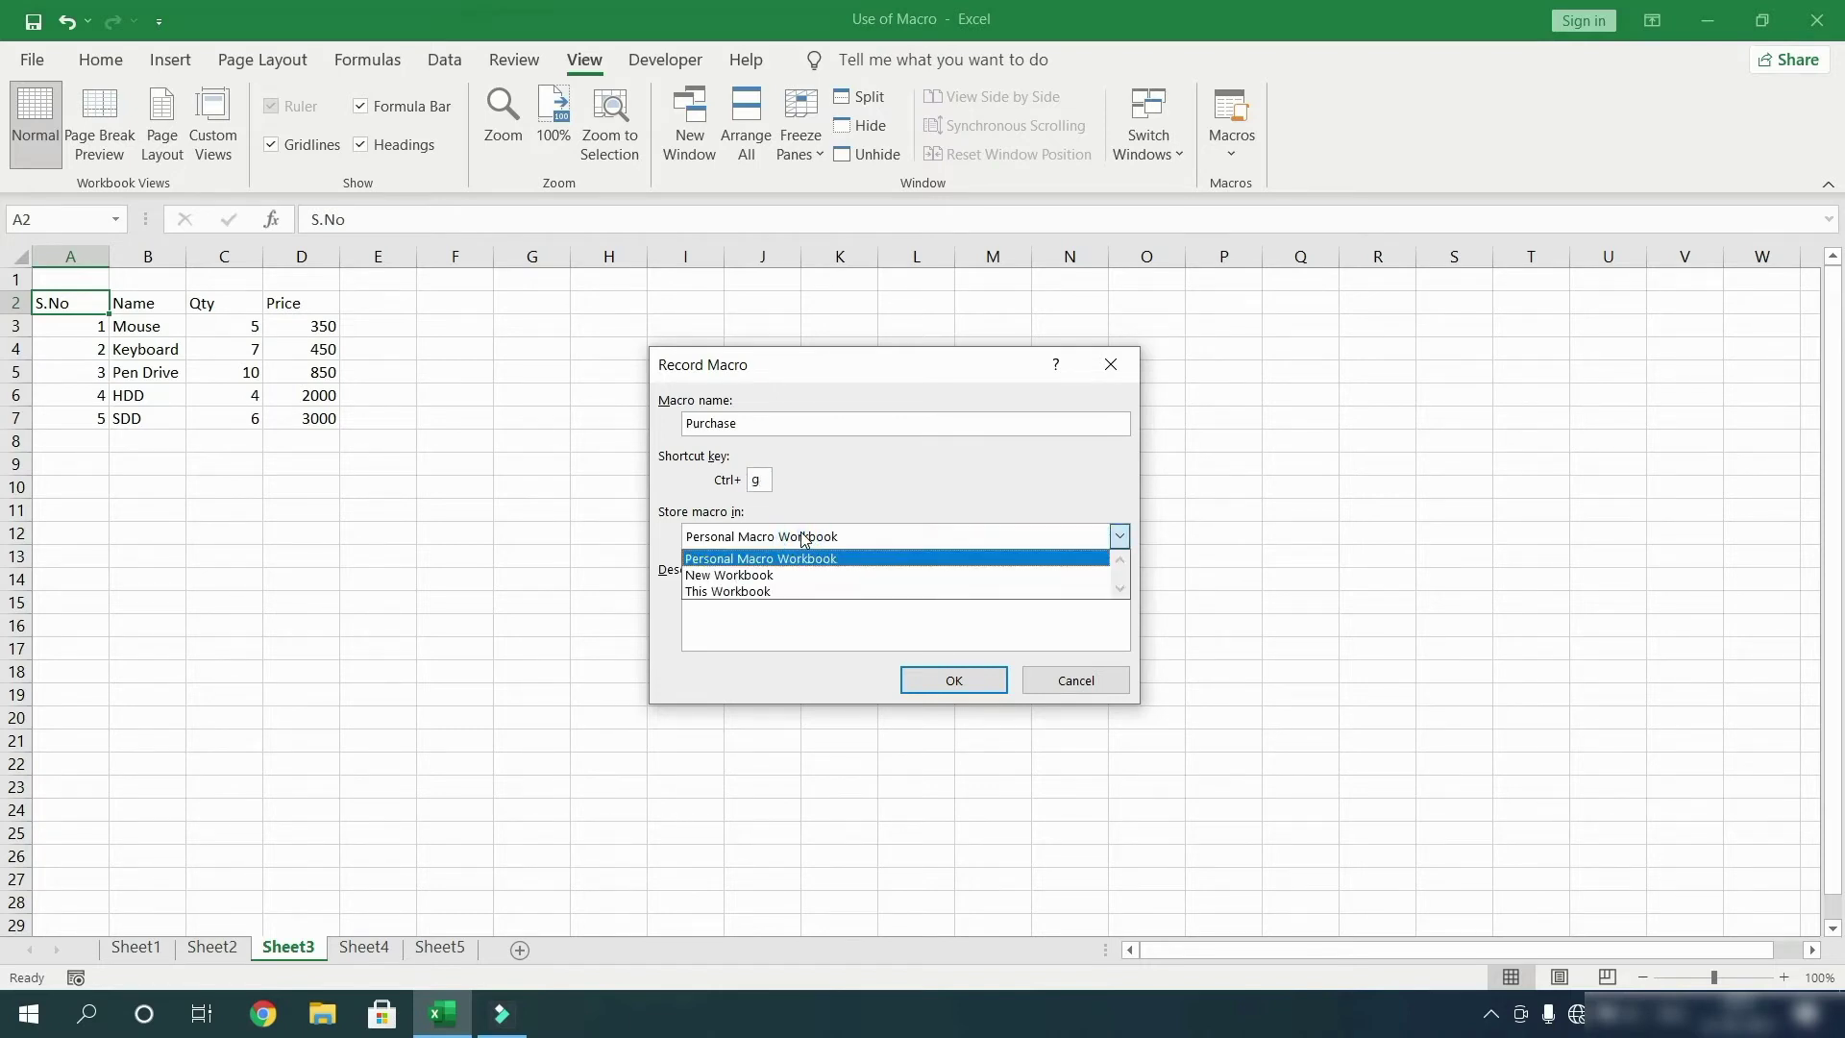
pyautogui.click(805, 537)
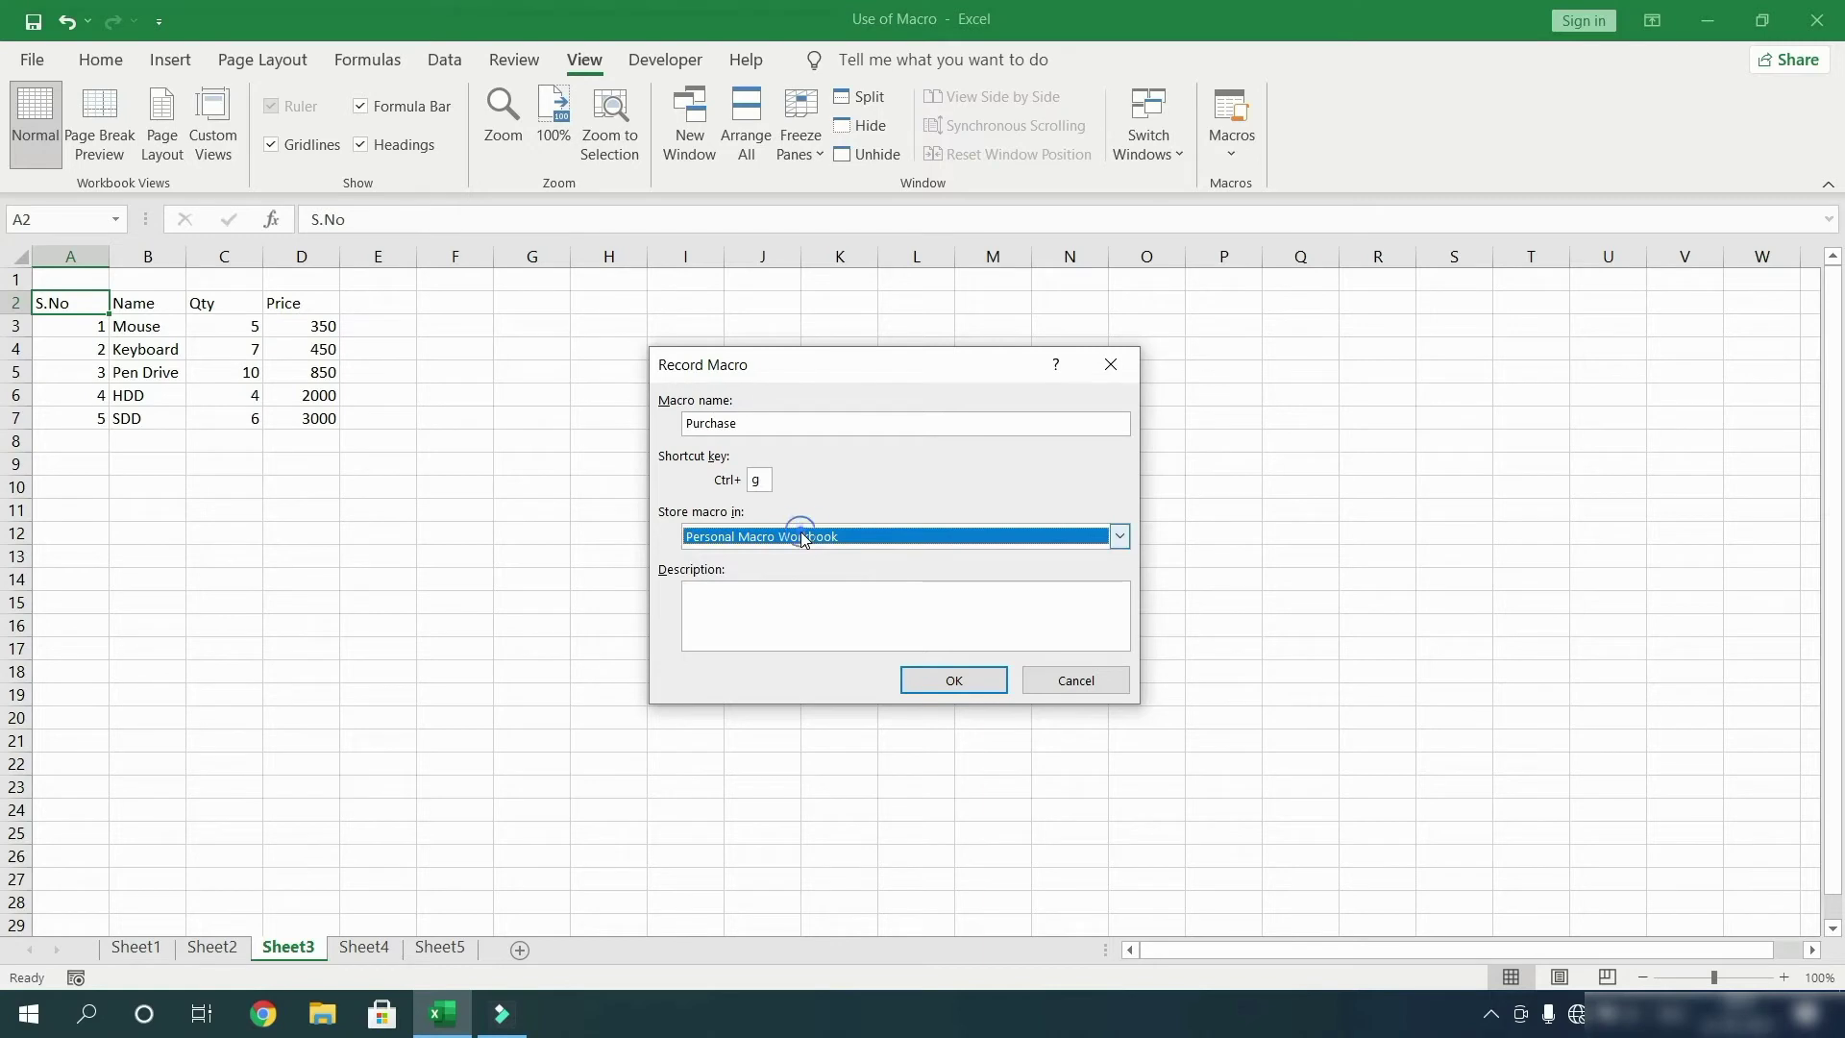
pyautogui.click(954, 684)
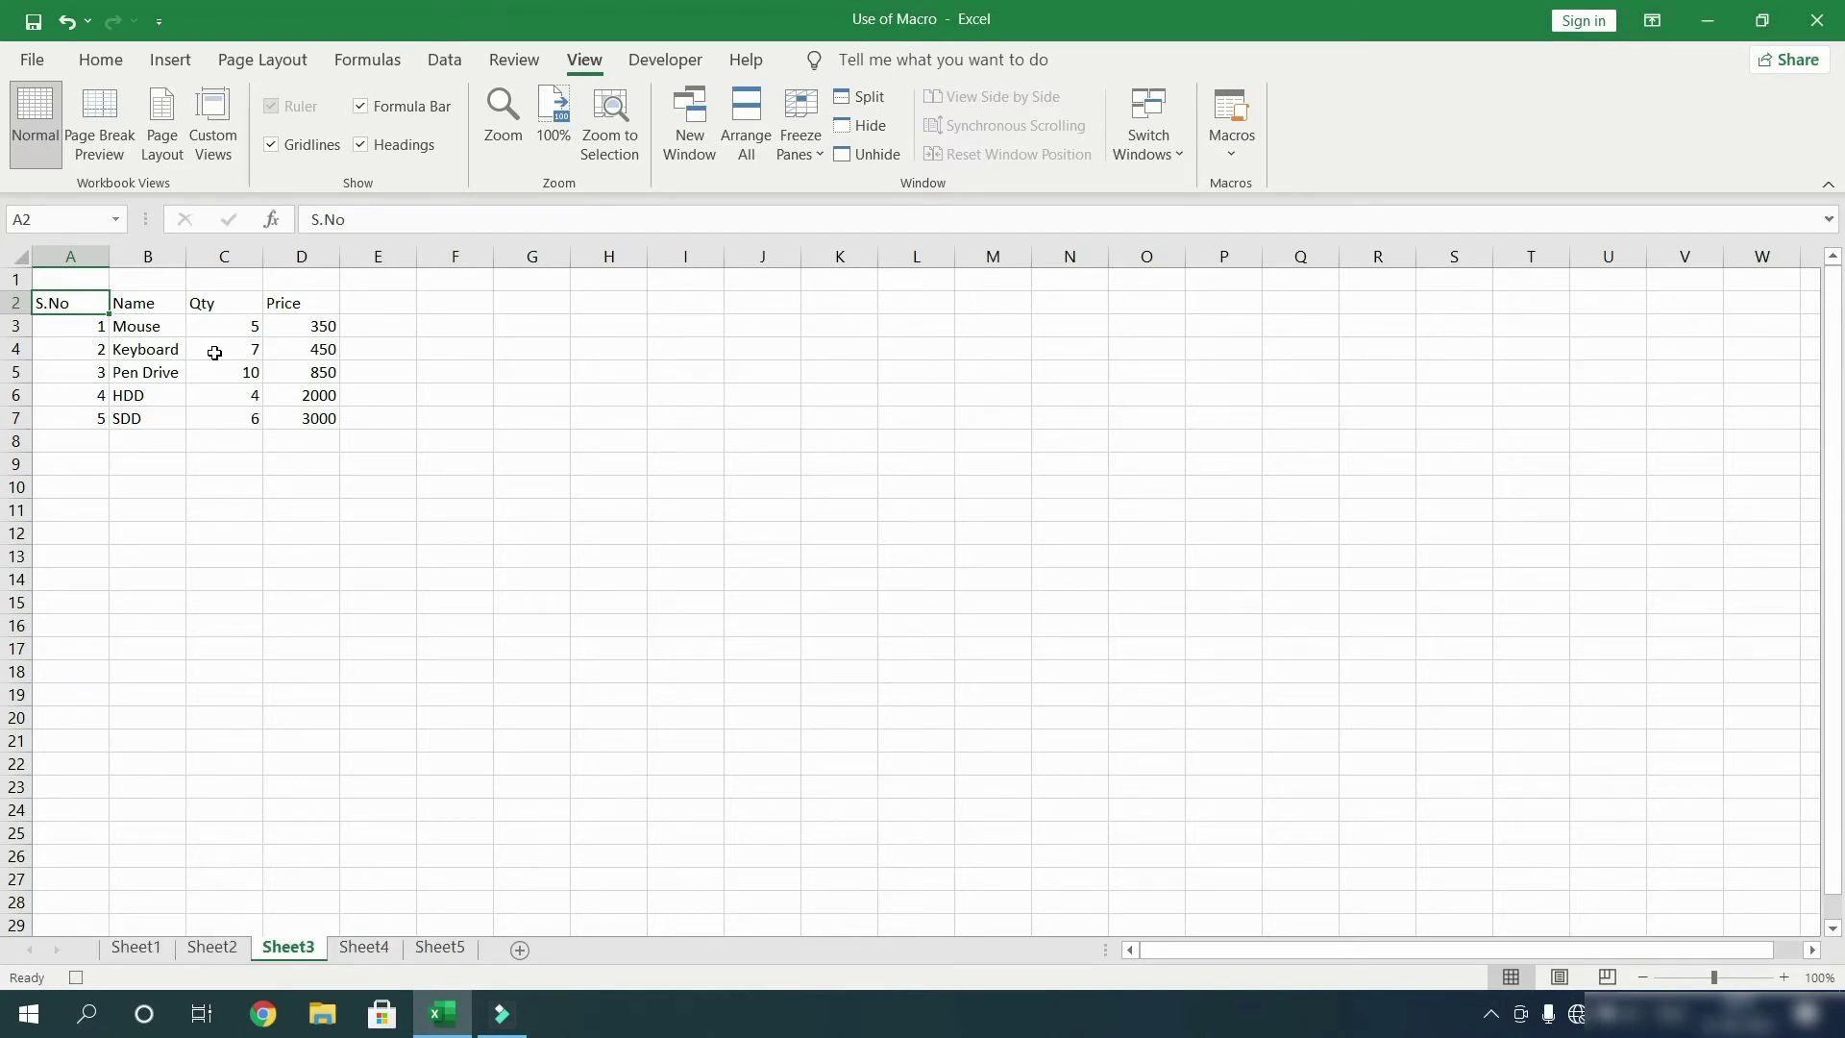
# Step: Insert two blank columns before column A and one blank row above row 1 on Sheet3
pyautogui.click(70, 257)
pyautogui.hotkey('ctrl', 'shift', '+')
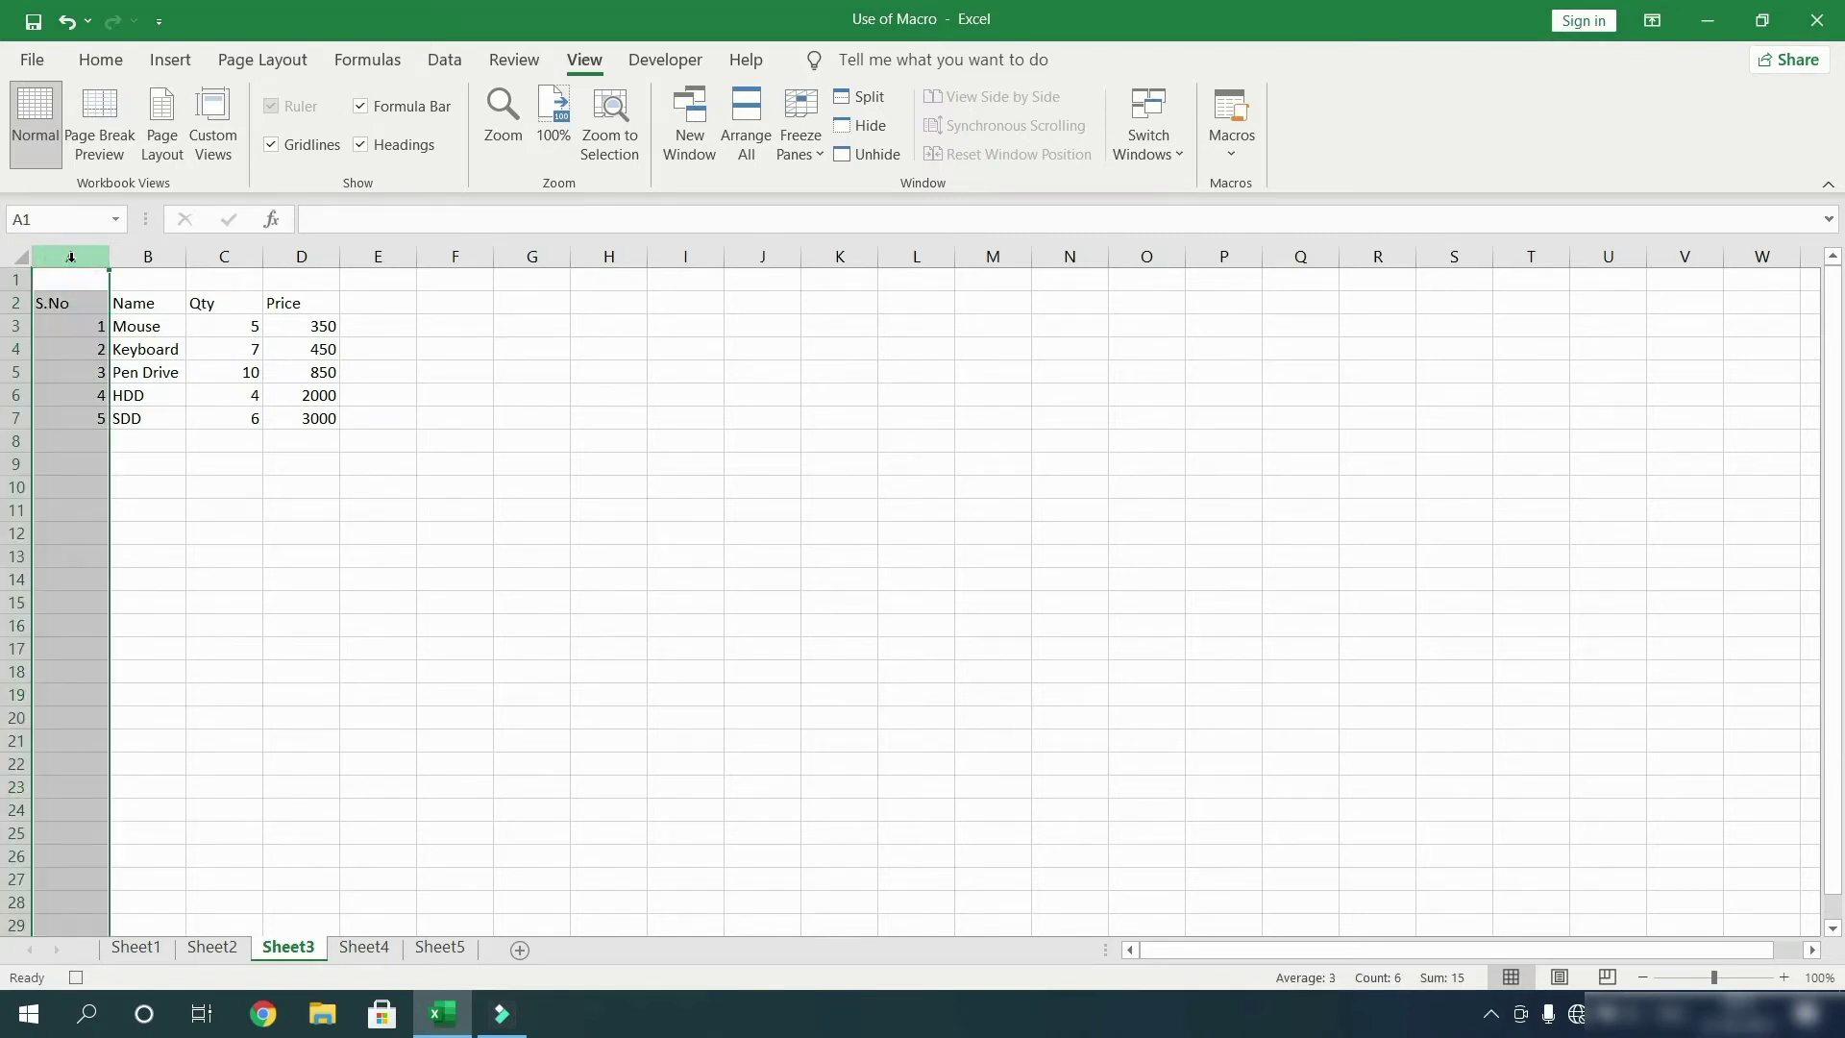
pyautogui.hotkey('ctrl', 'shift', '+')
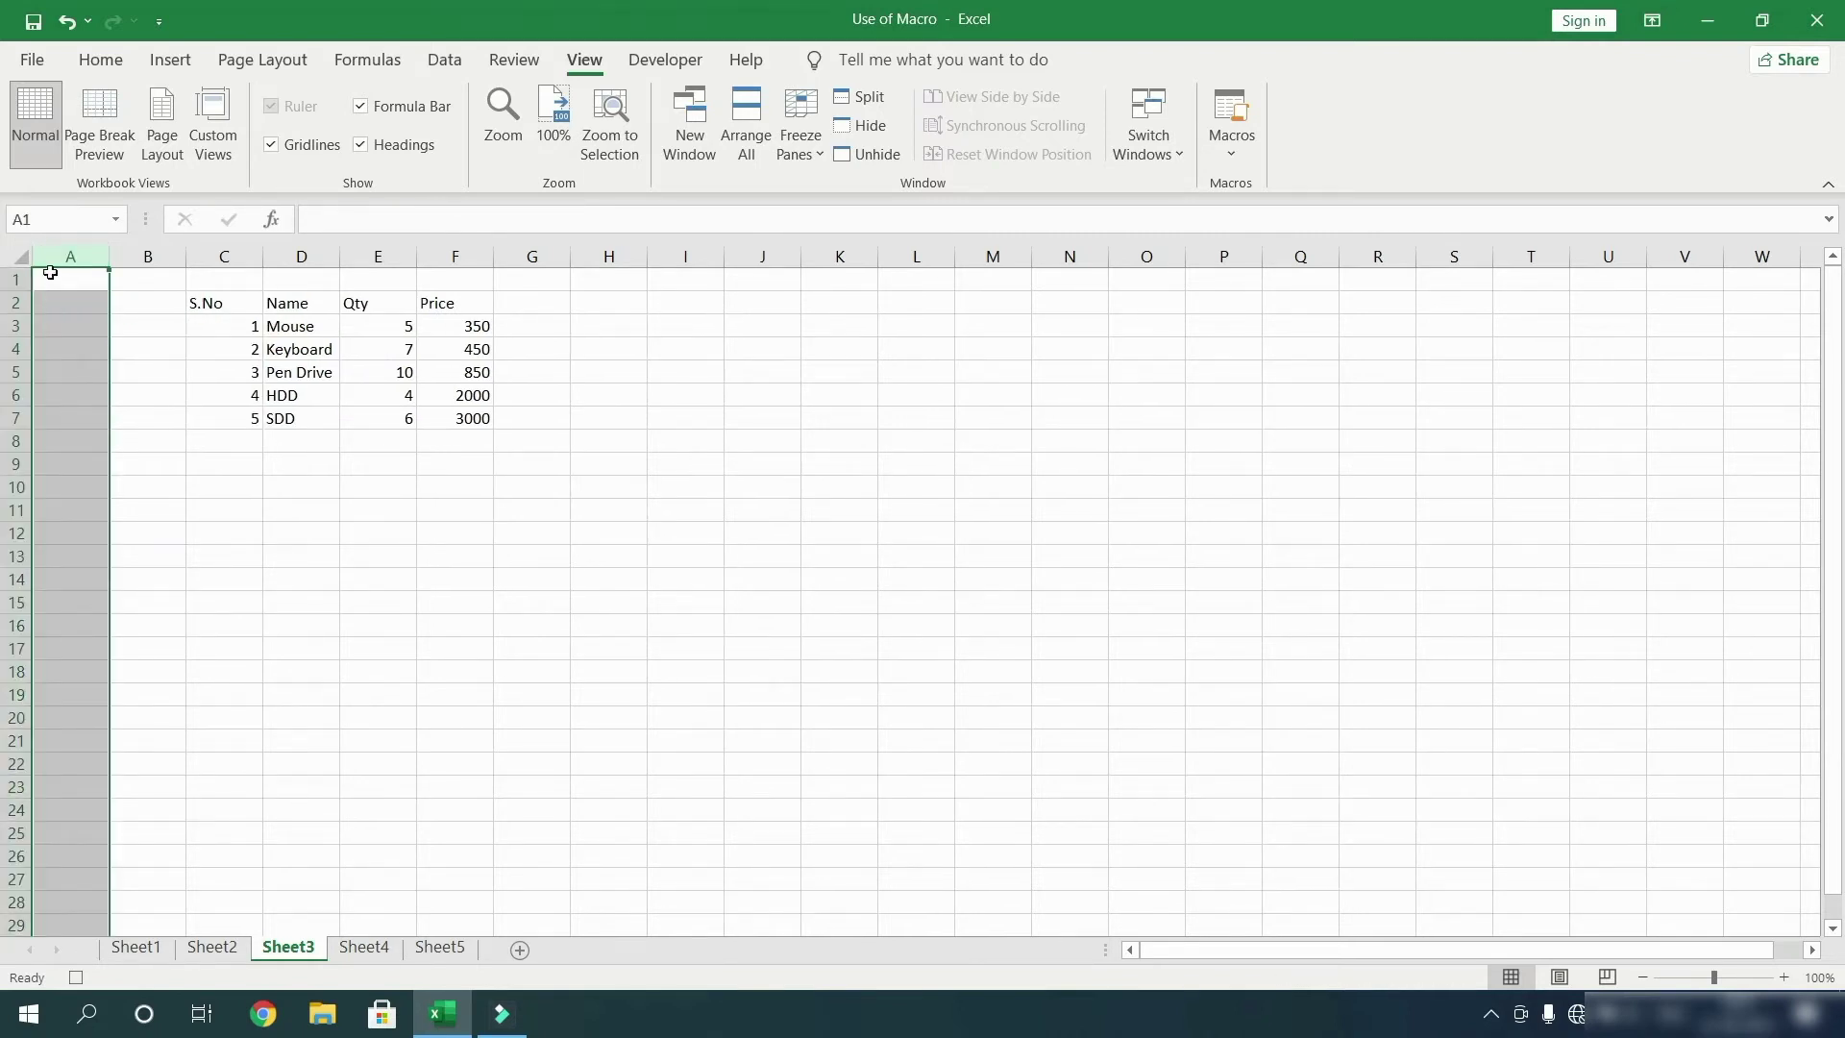
pyautogui.click(15, 280)
pyautogui.hotkey('ctrl', 'shift', '+')
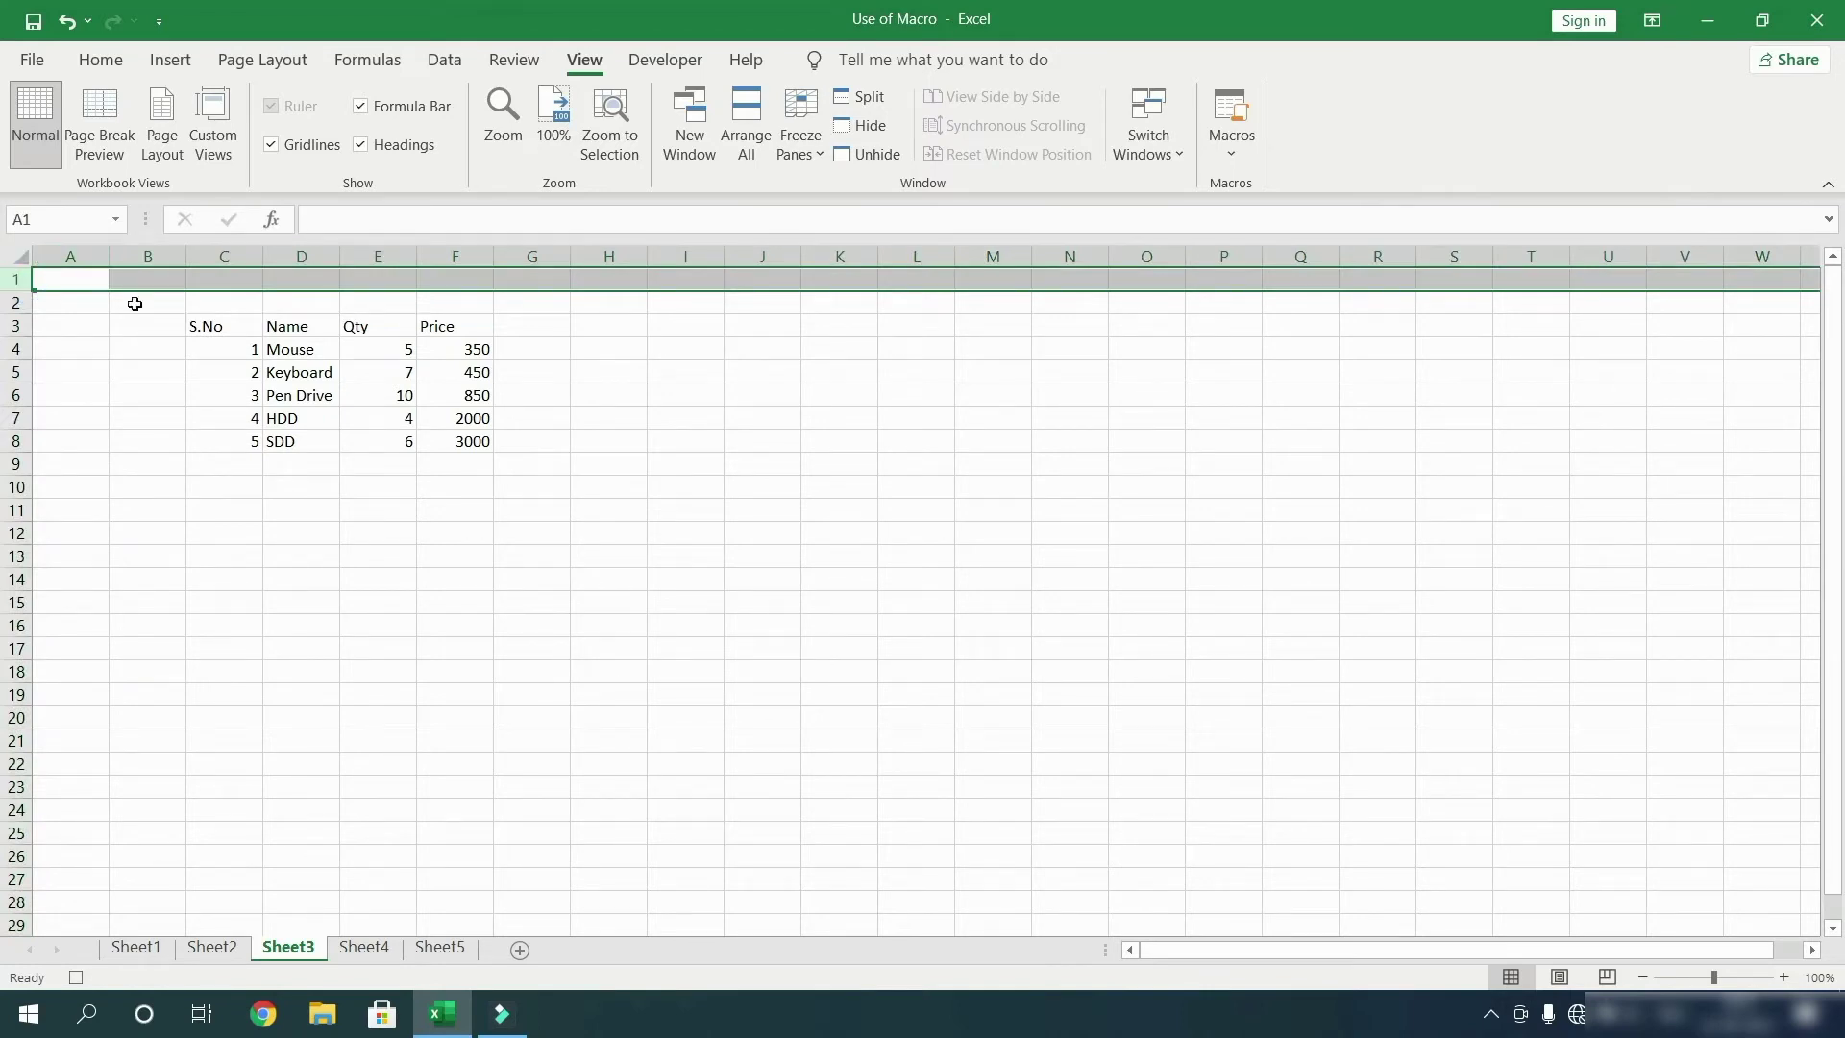
# Step: Apply all borders to the range C3:G10 on Sheet3
pyautogui.click(179, 323)
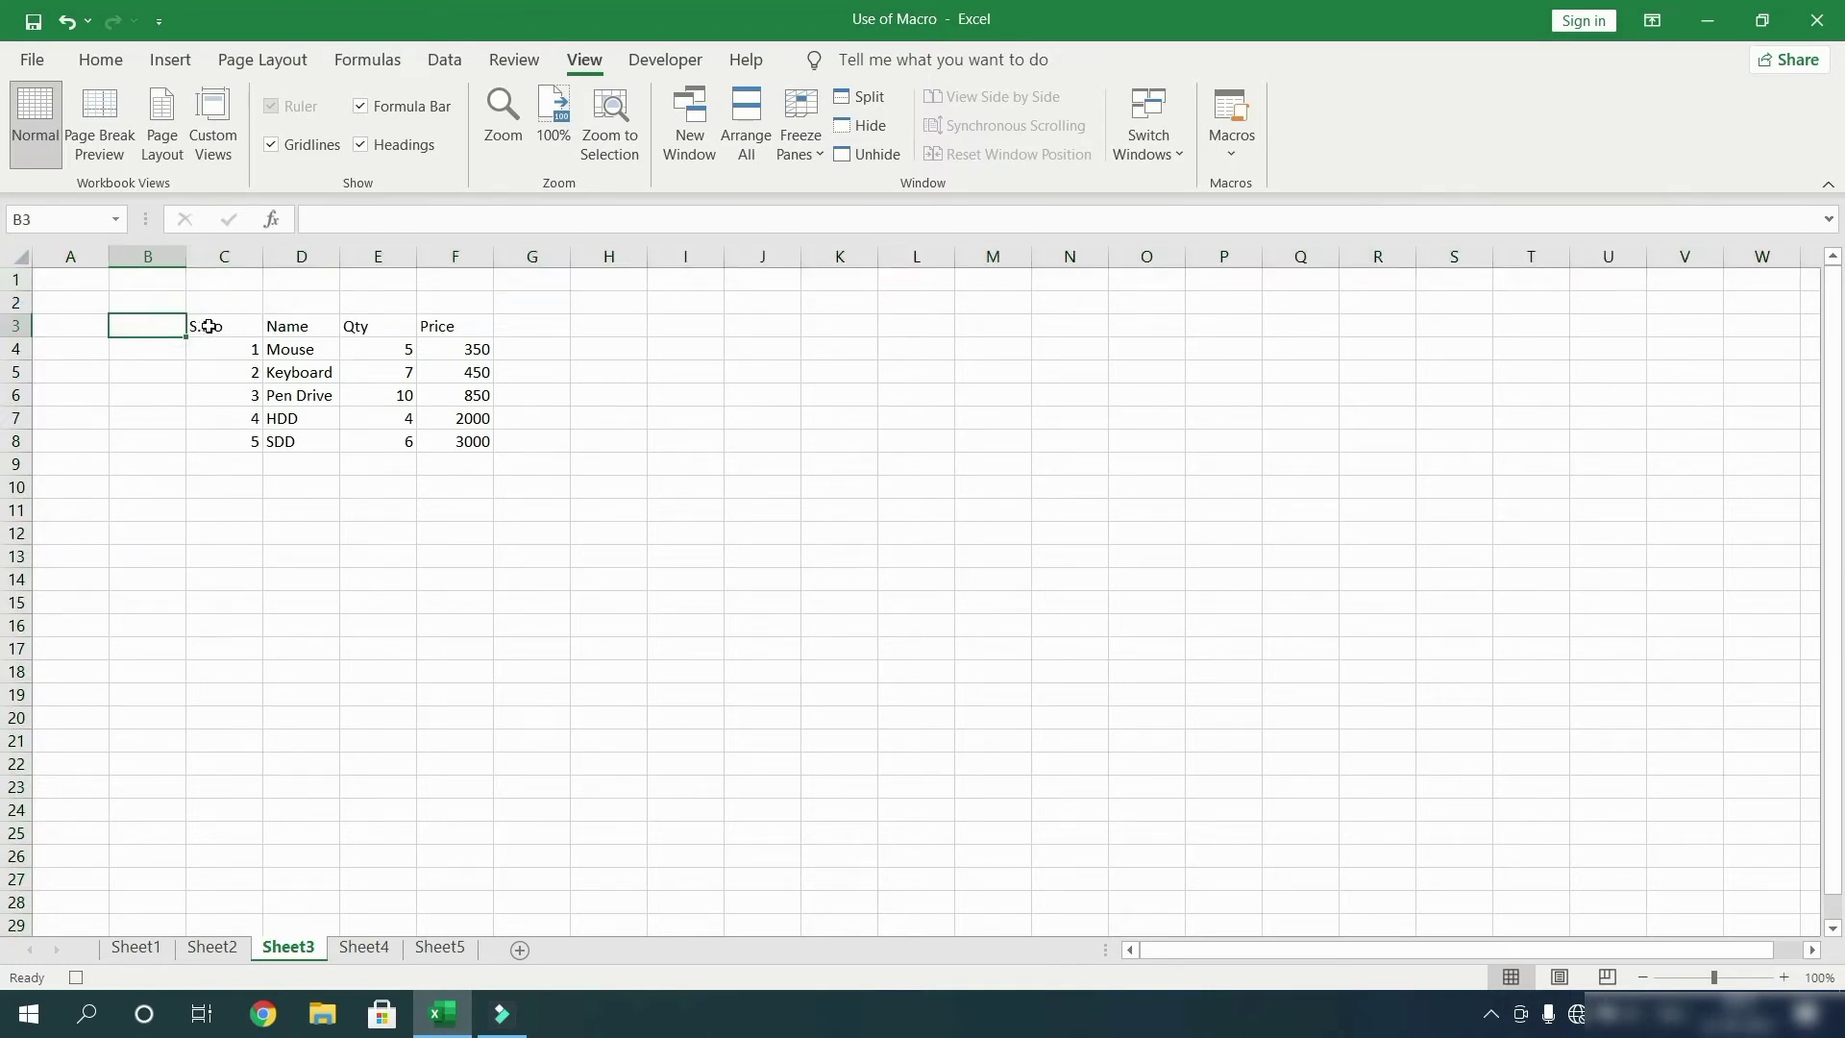
pyautogui.moveTo(202, 327); pyautogui.dragTo(528, 482)
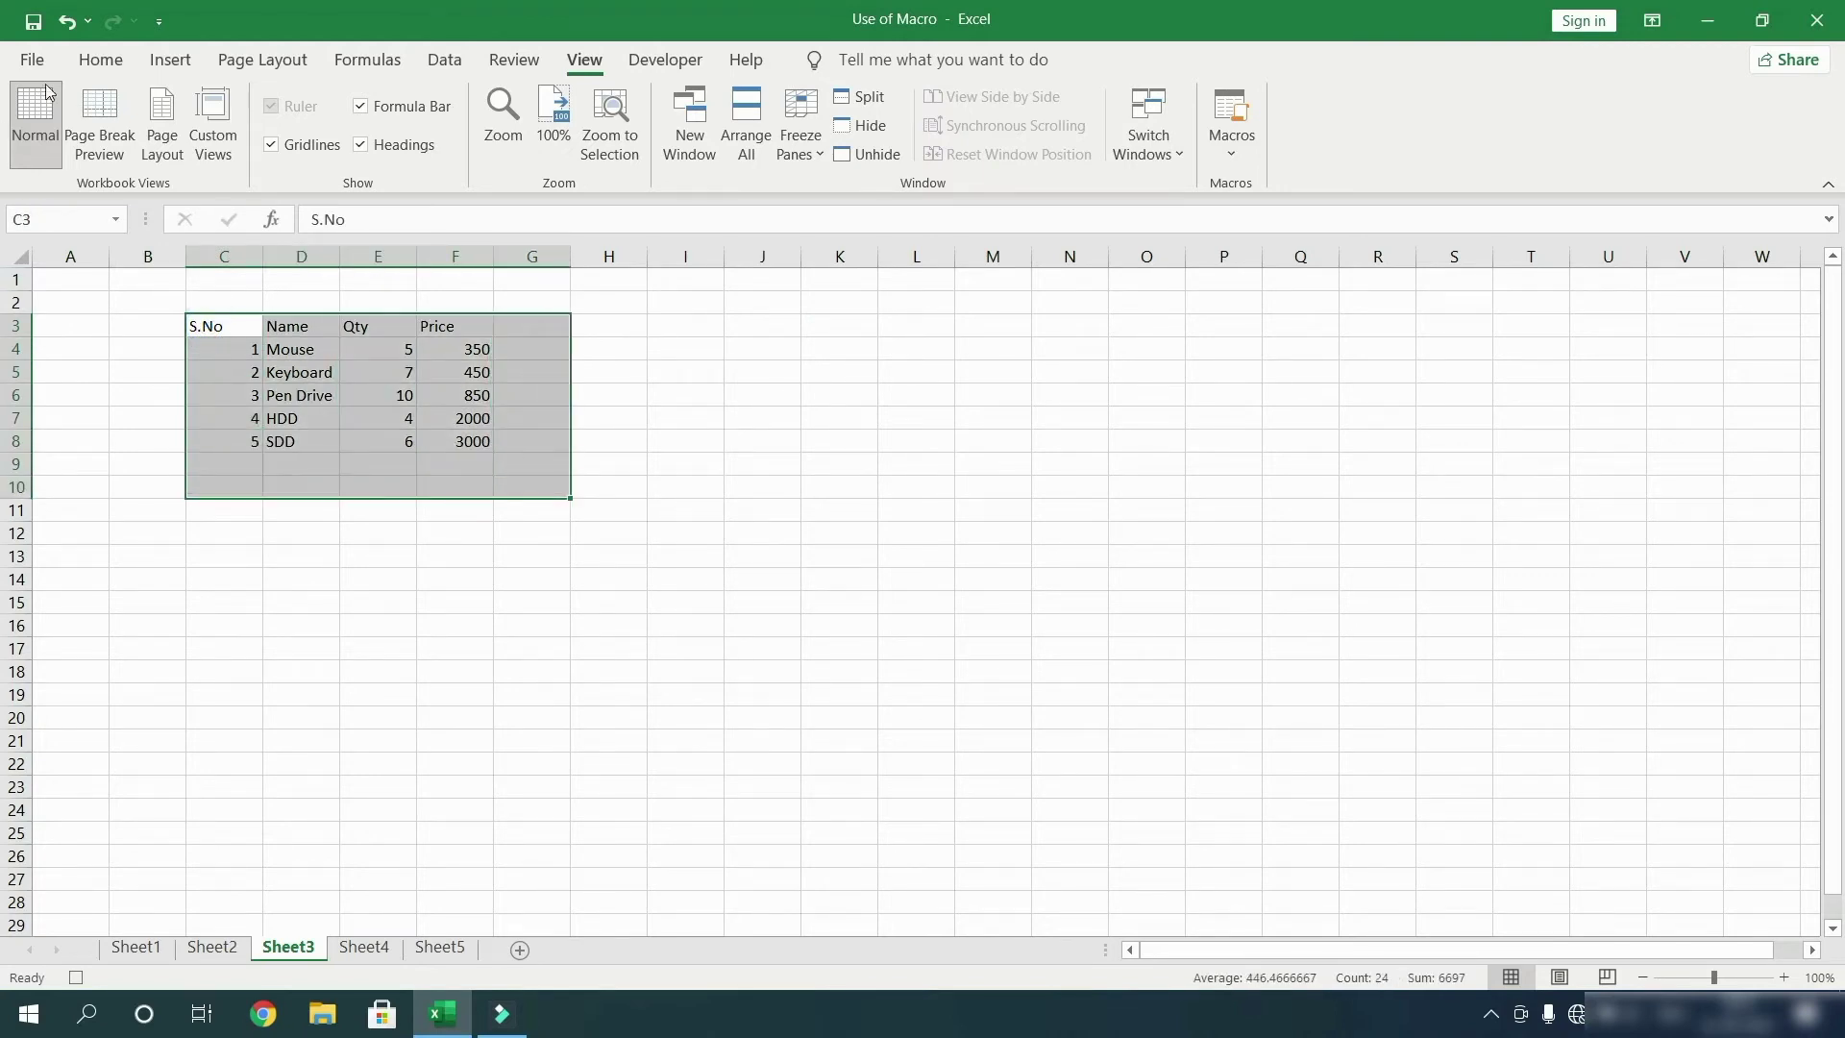
pyautogui.click(101, 60)
pyautogui.click(332, 149)
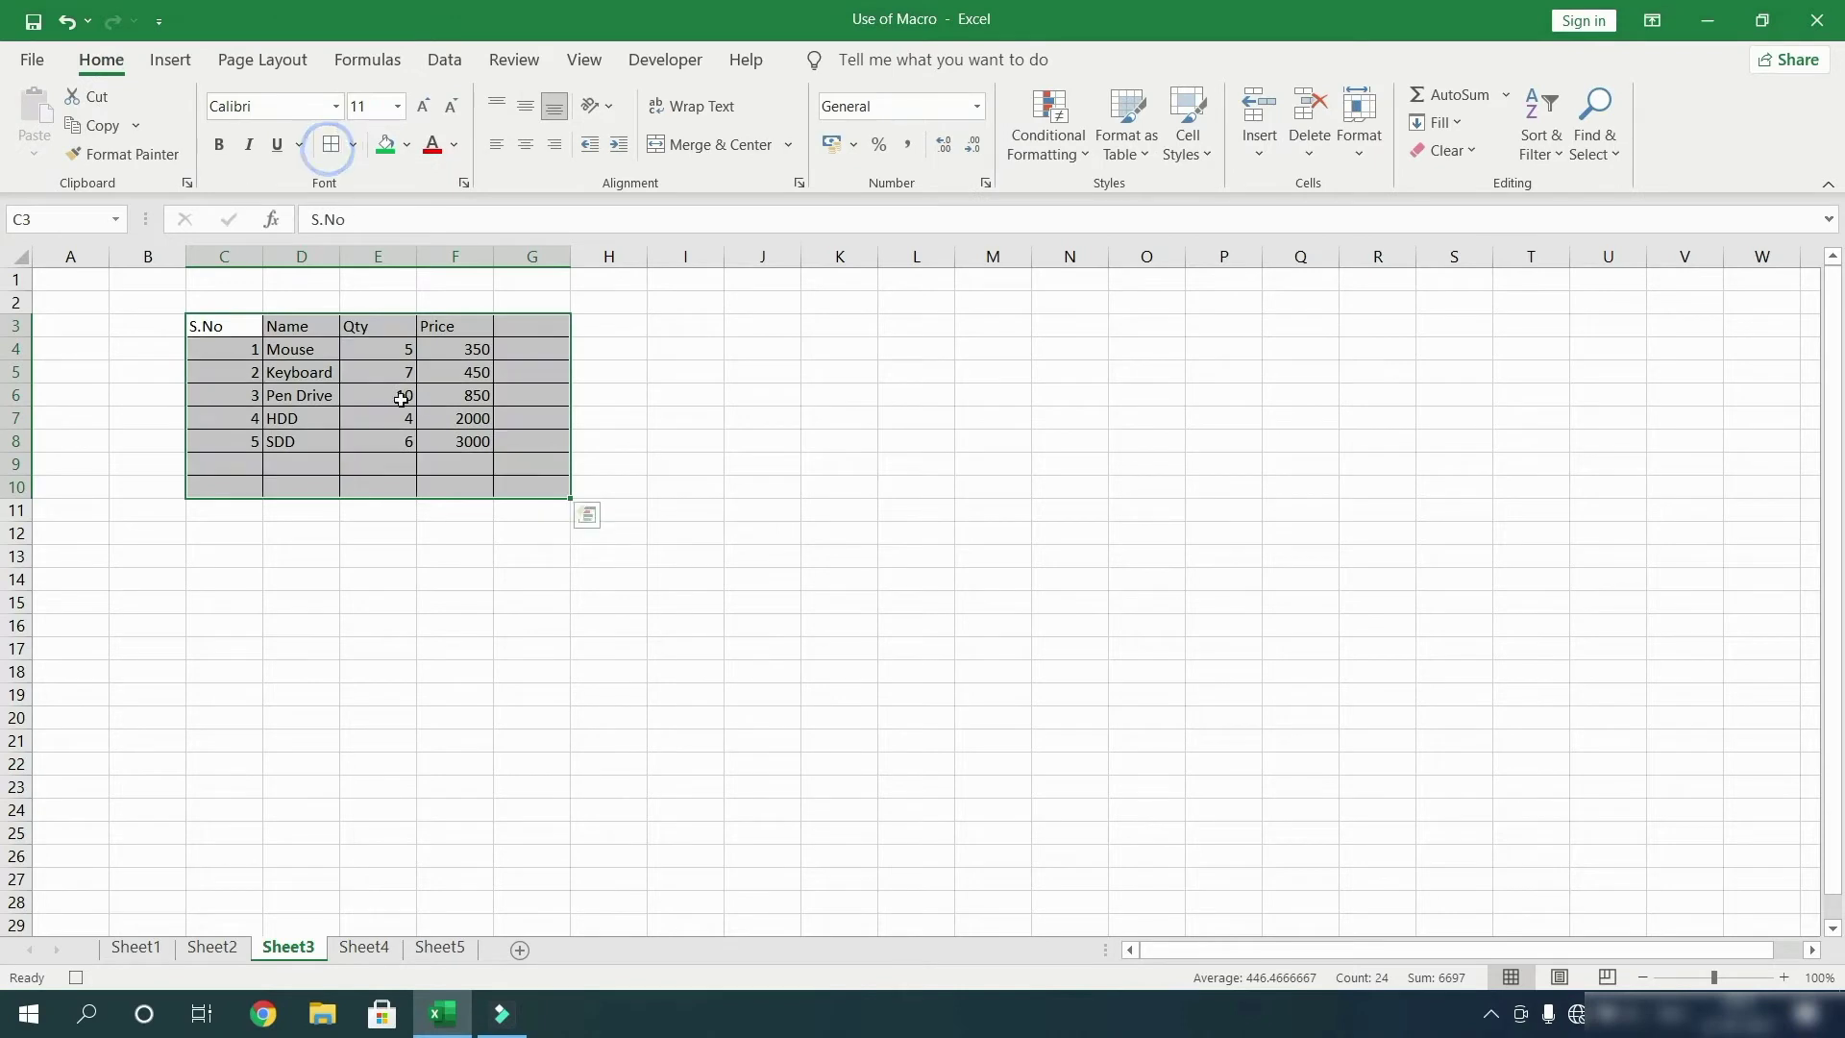
# Step: Merge and center C2:G2 above the purchase table and enter the title "IT Tech Education"
pyautogui.moveTo(247, 301); pyautogui.dragTo(524, 298)
pyautogui.click(709, 146)
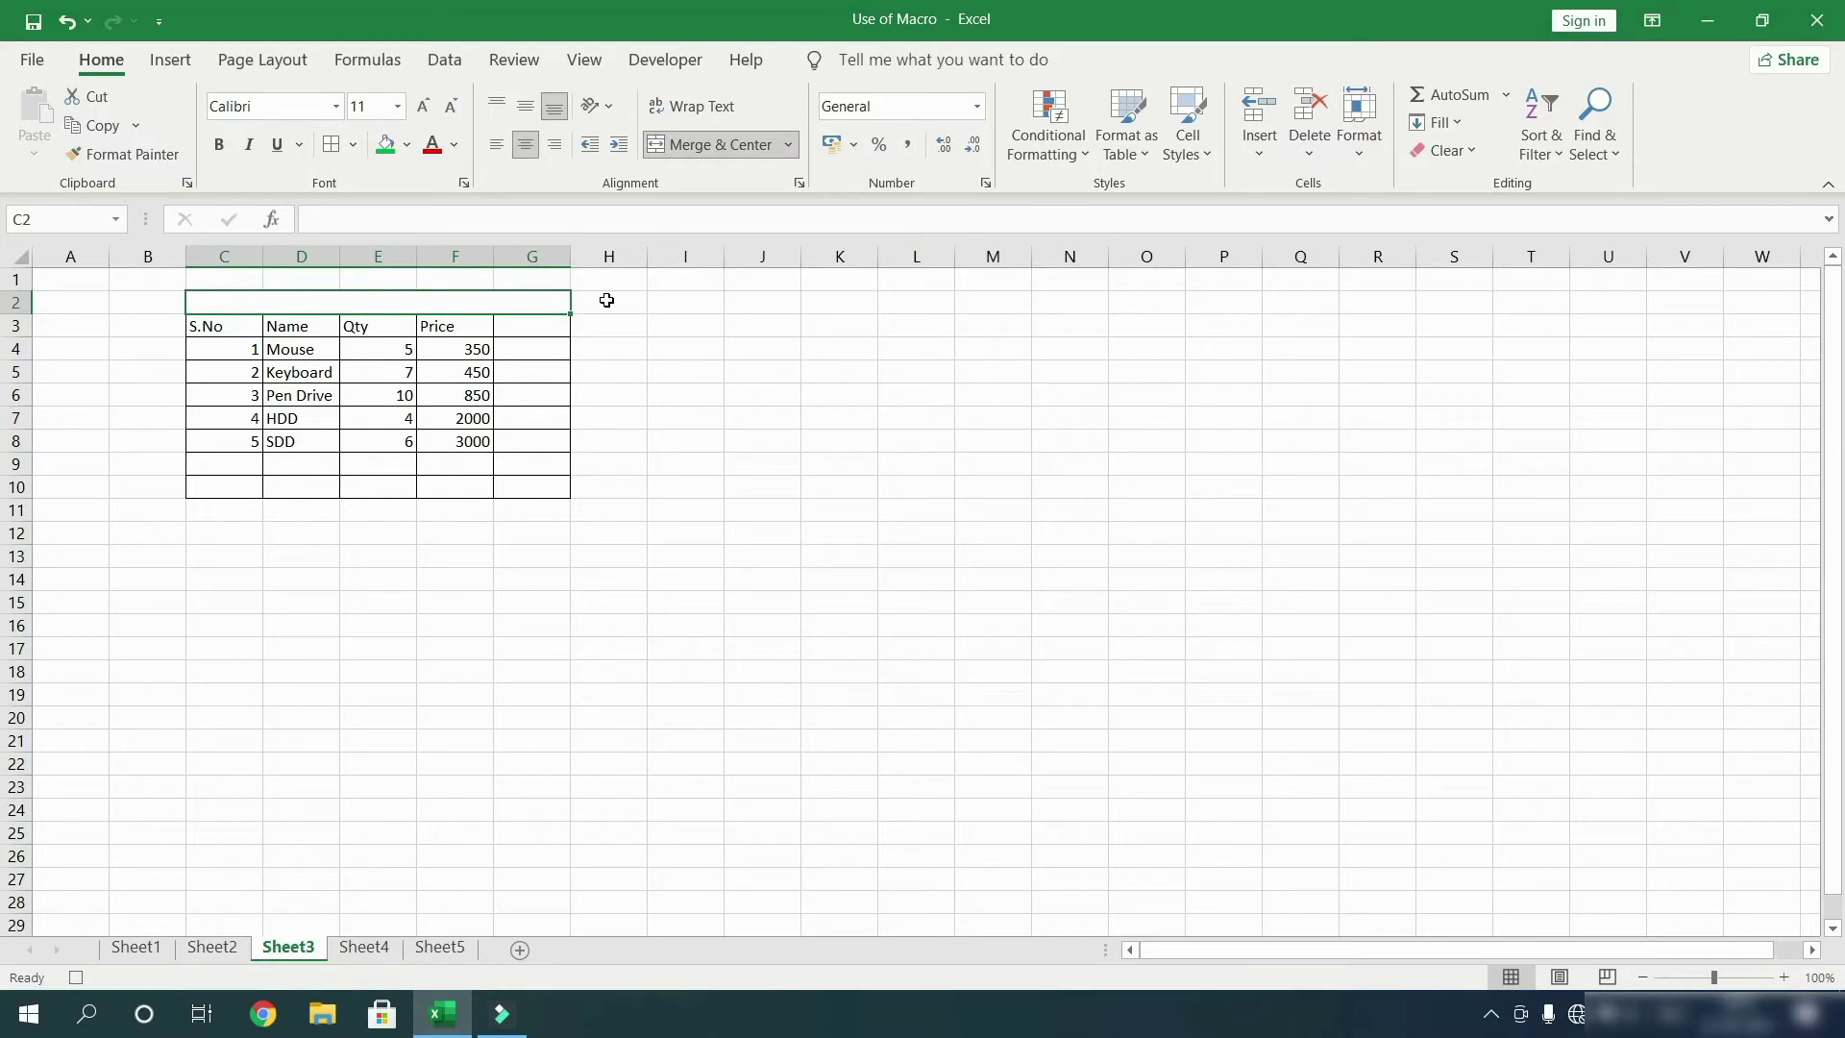
pyautogui.write('IT ')
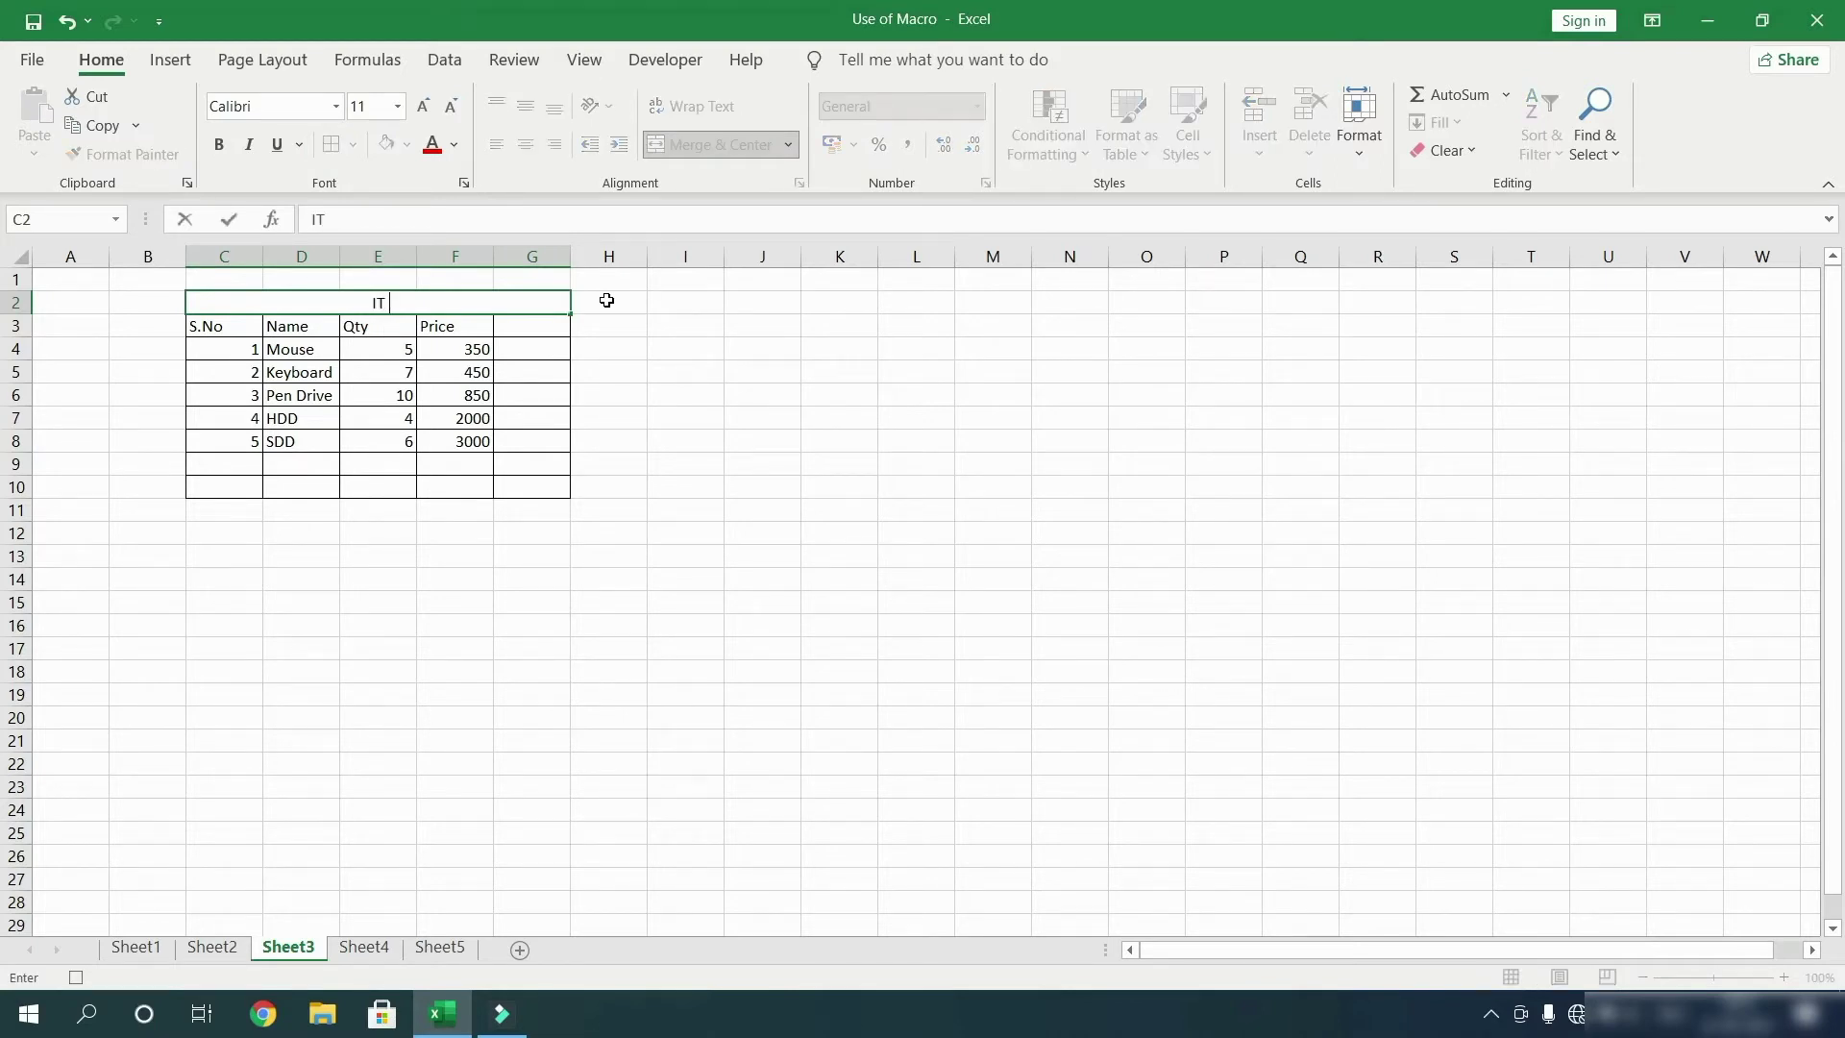
pyautogui.write('Tech Education')
pyautogui.press('Return')
# Step: Make the "IT Tech Education" title bold and fill its merged cell with green
pyautogui.click(554, 303)
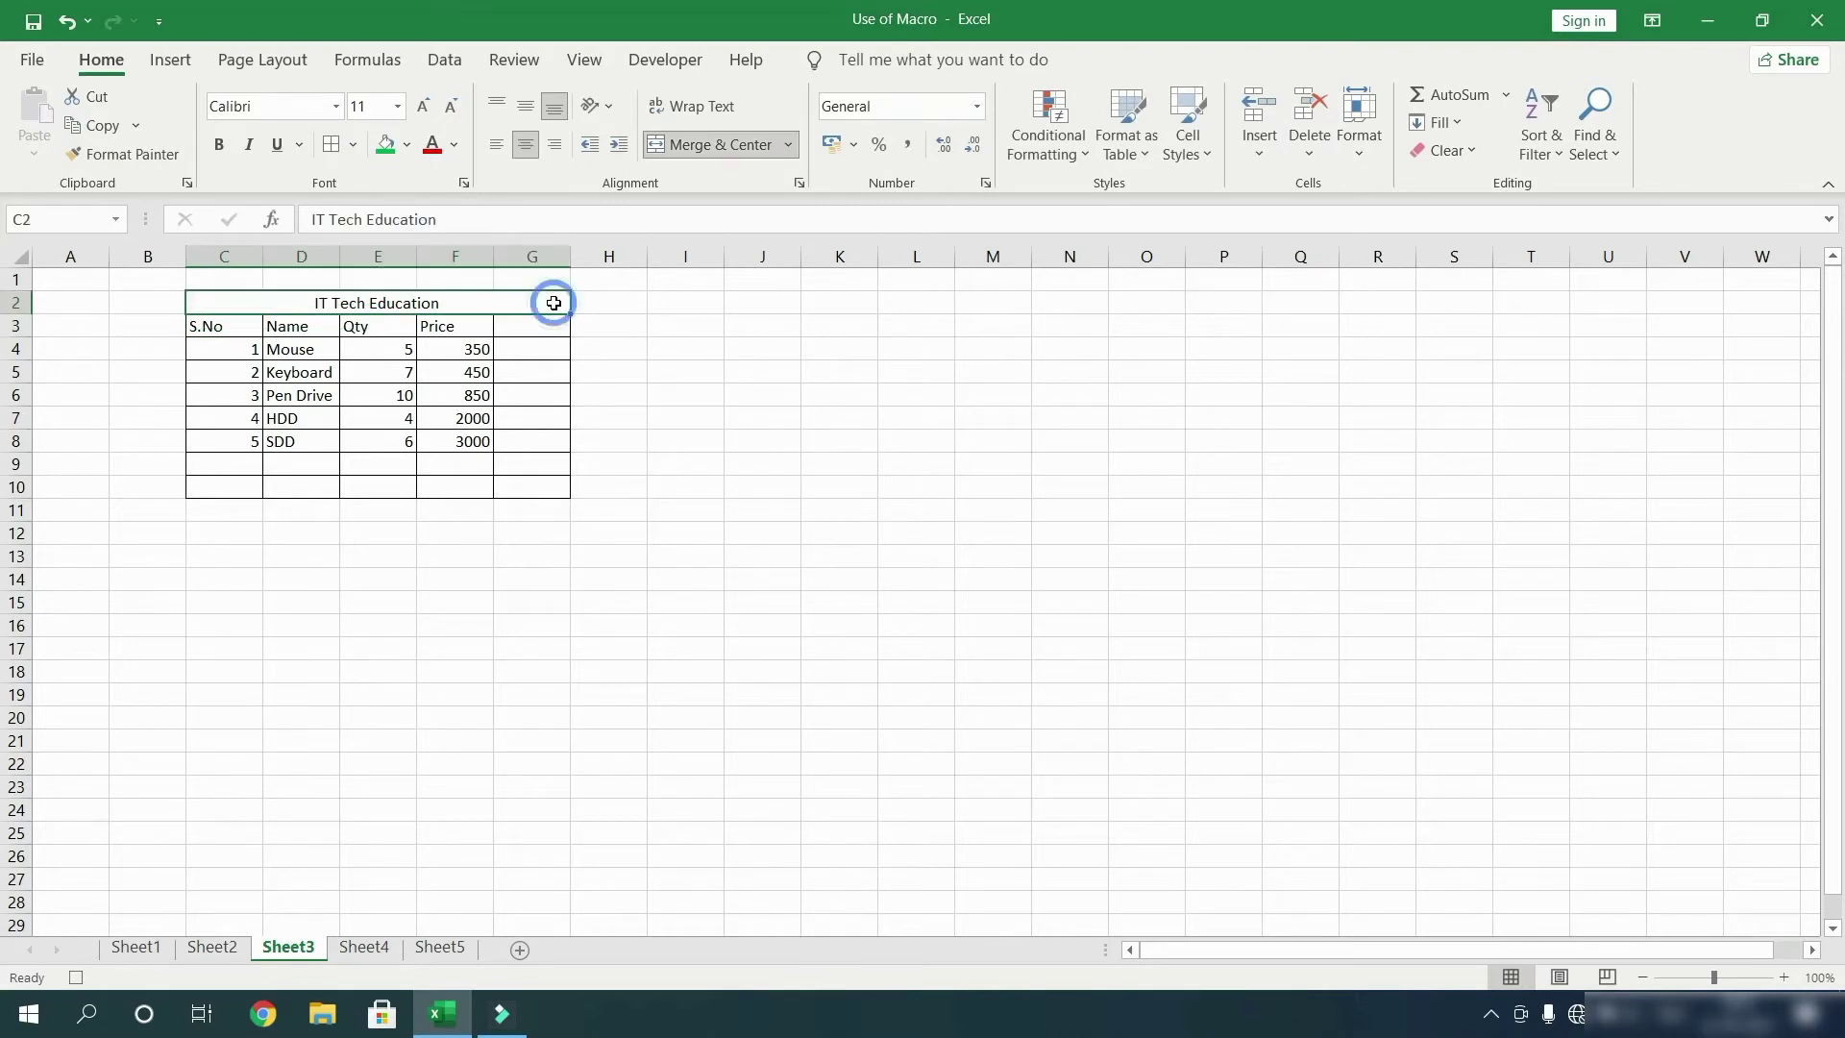
pyautogui.hotkey('ctrl', 'b')
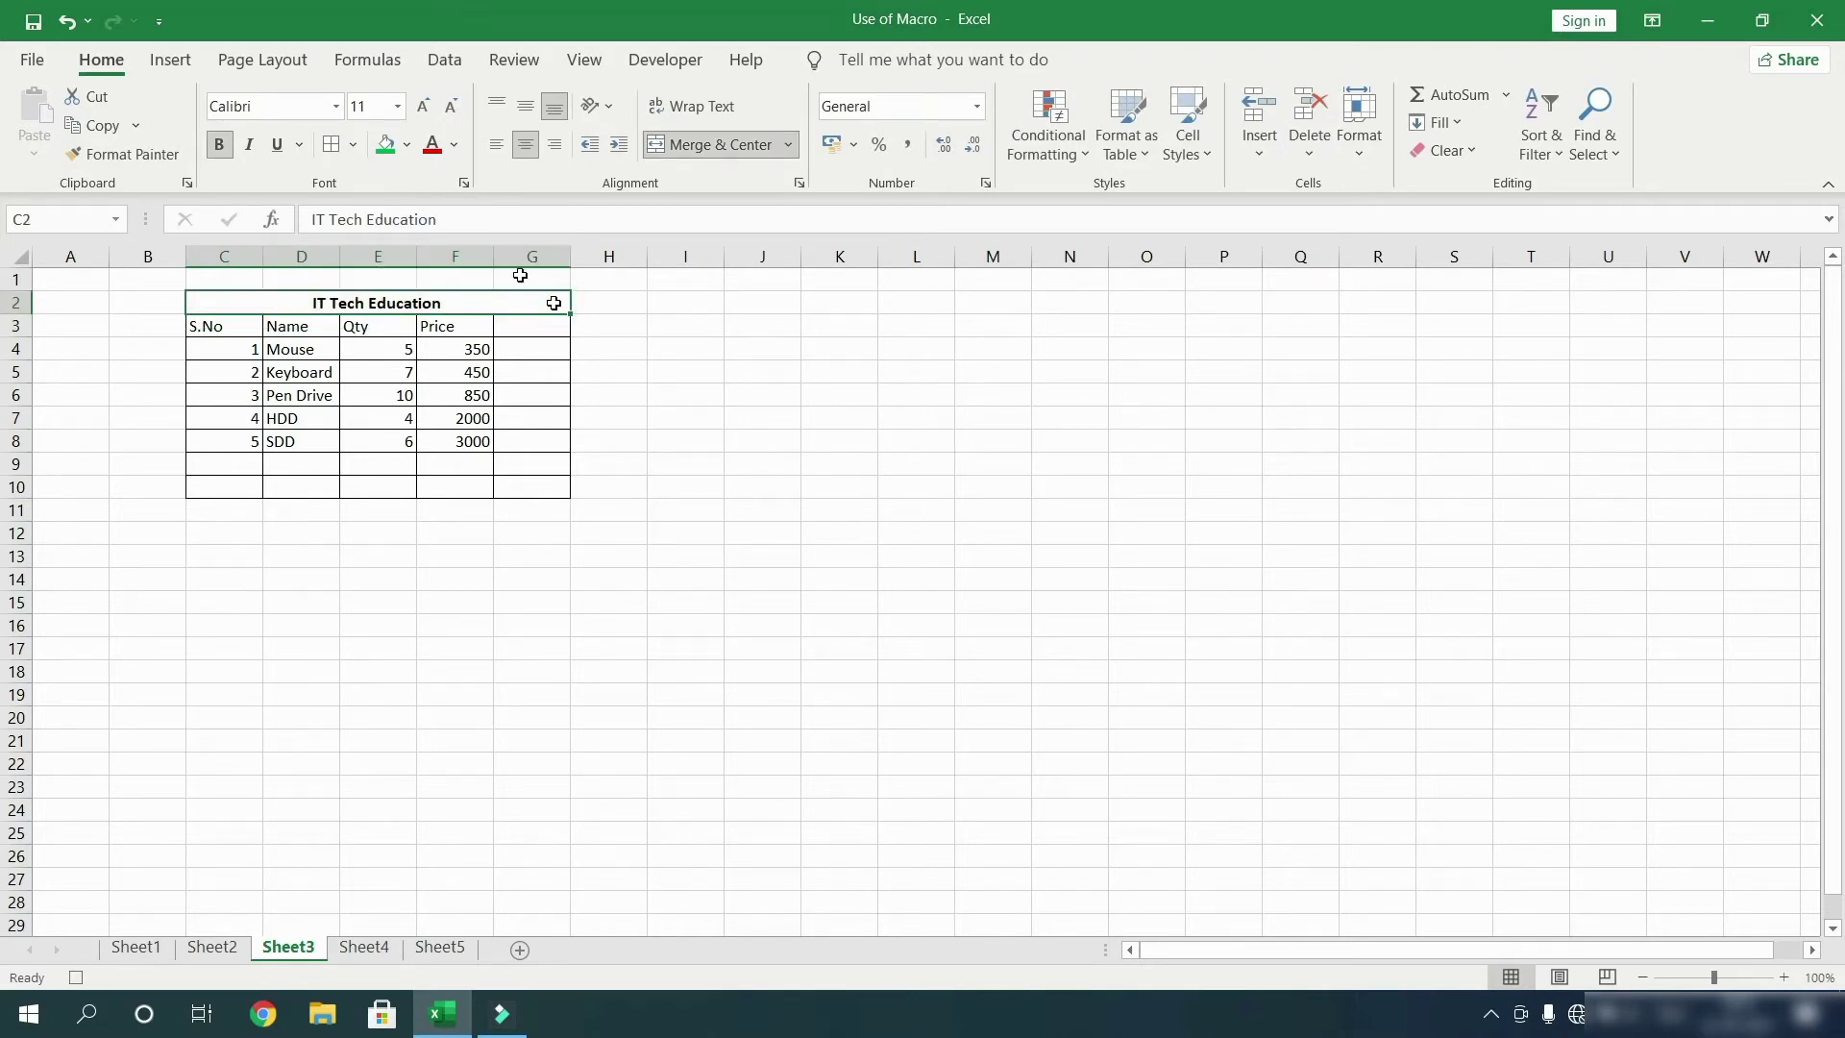
pyautogui.click(387, 146)
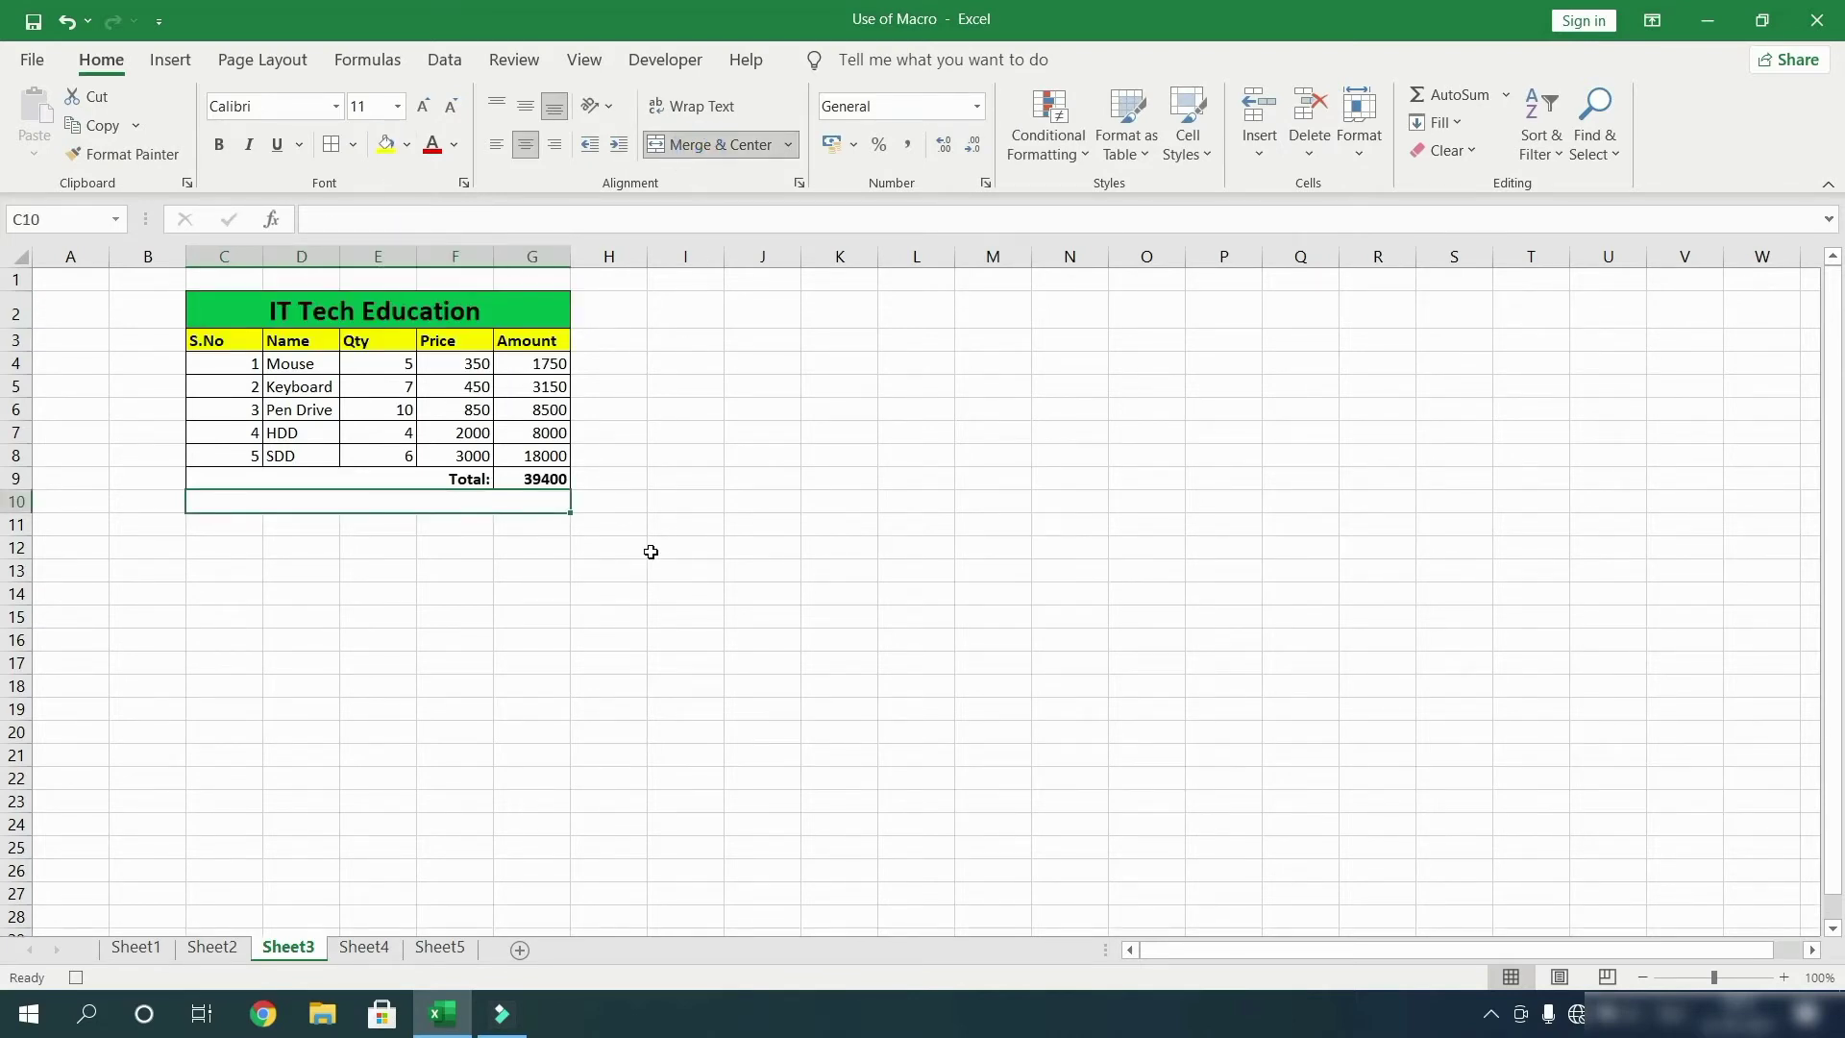
# Step: Enter "Thank you" in the merged row 10 below the total, make it bold and fill it with blue
pyautogui.write('Th')
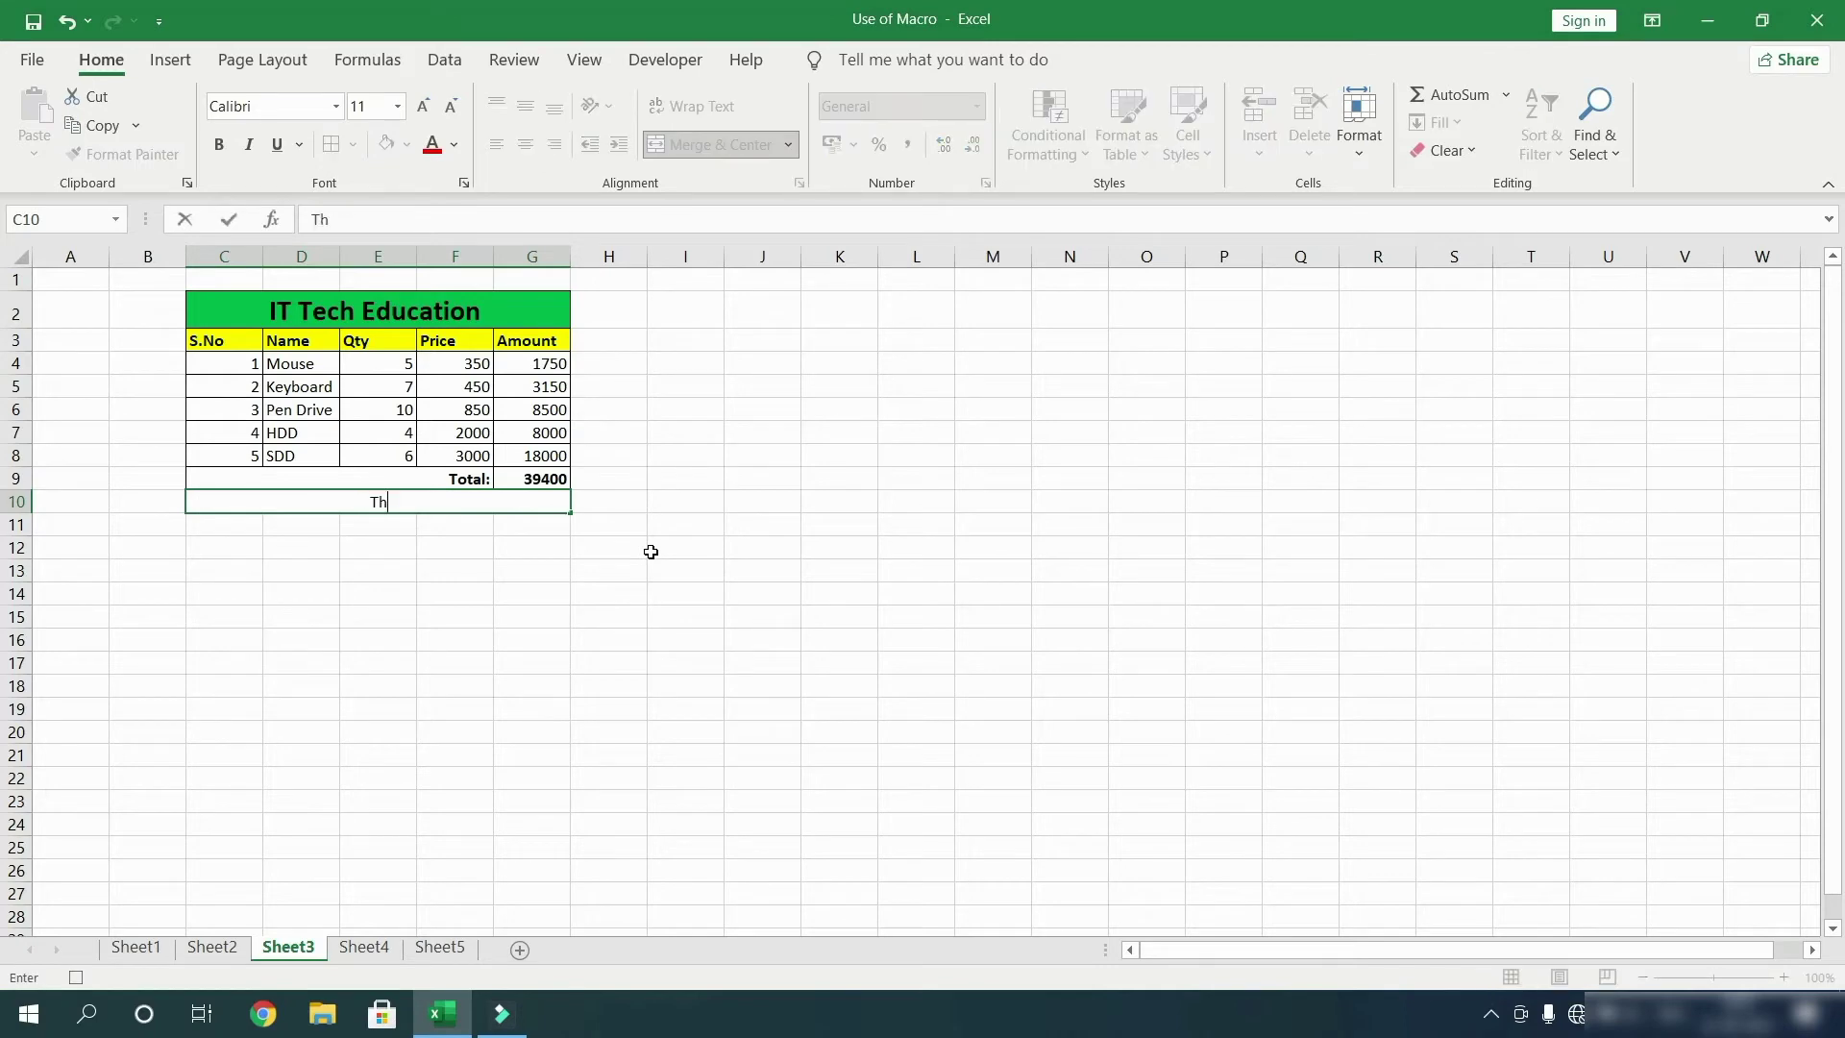
pyautogui.write('ank you')
pyautogui.press('Return')
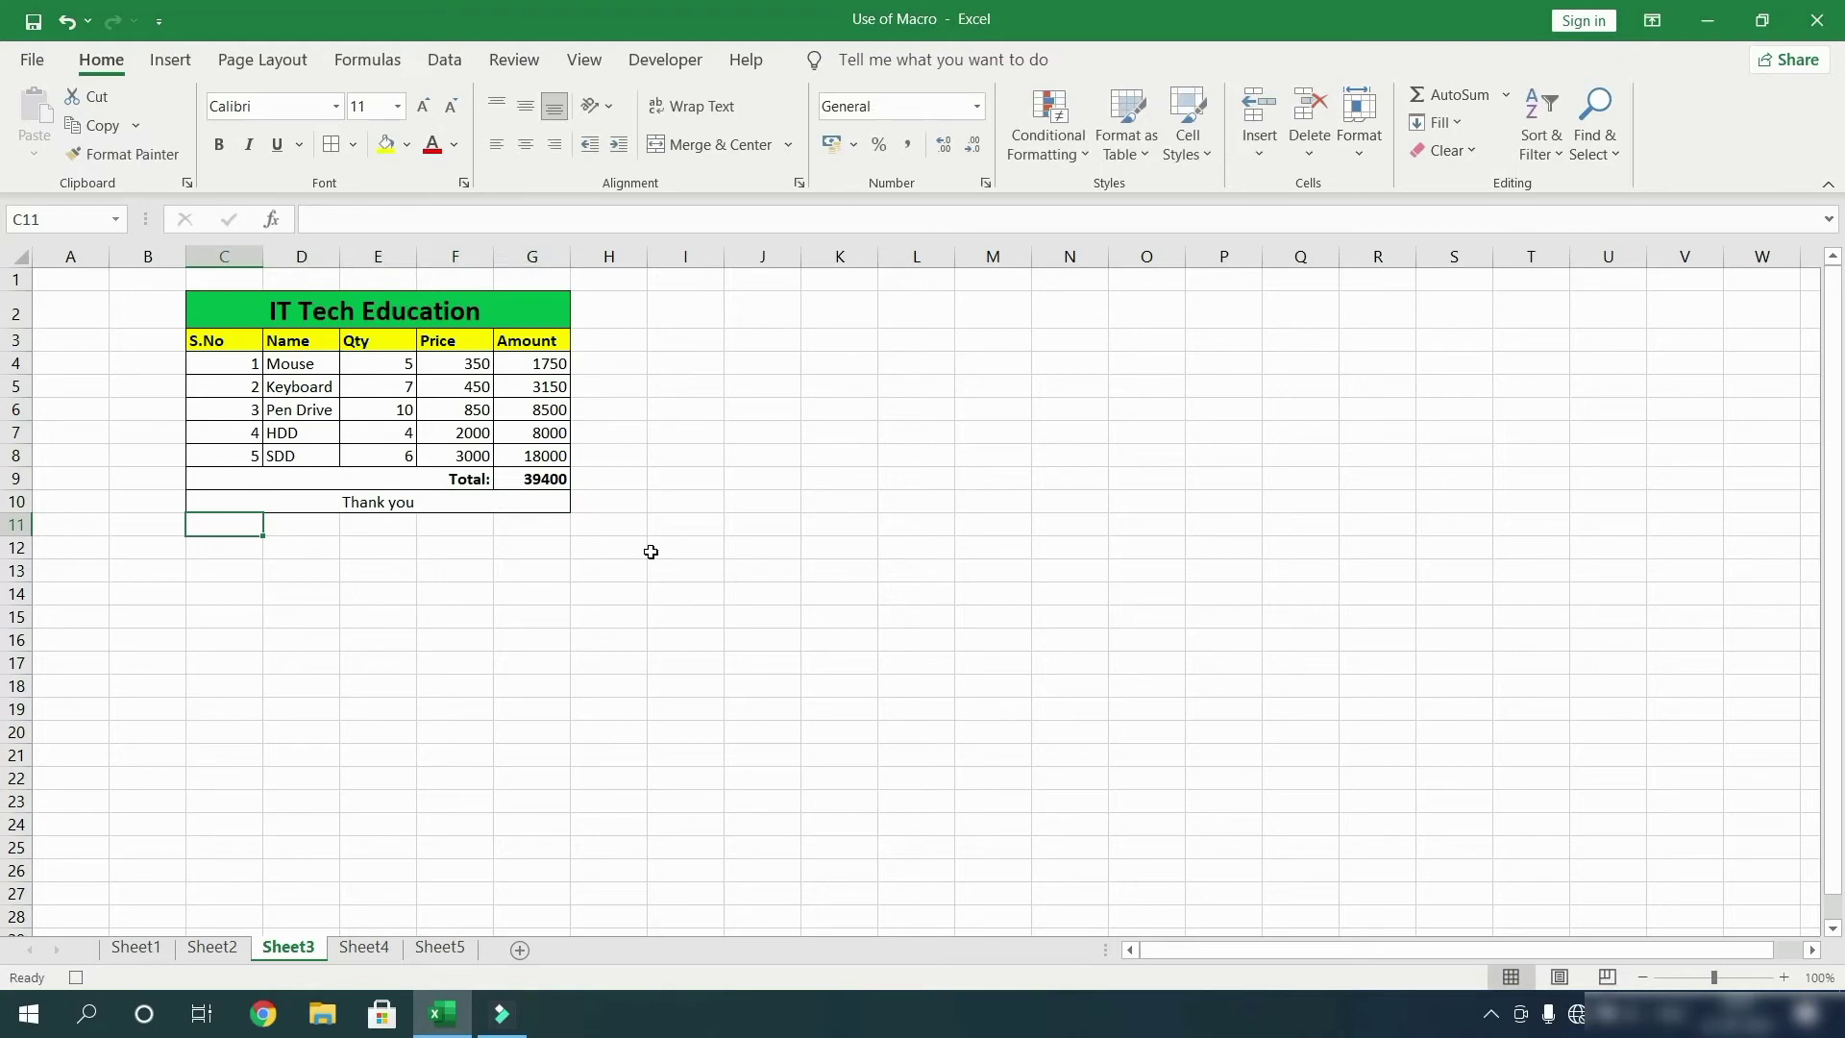
pyautogui.click(436, 491)
pyautogui.hotkey('ctrl', 'b')
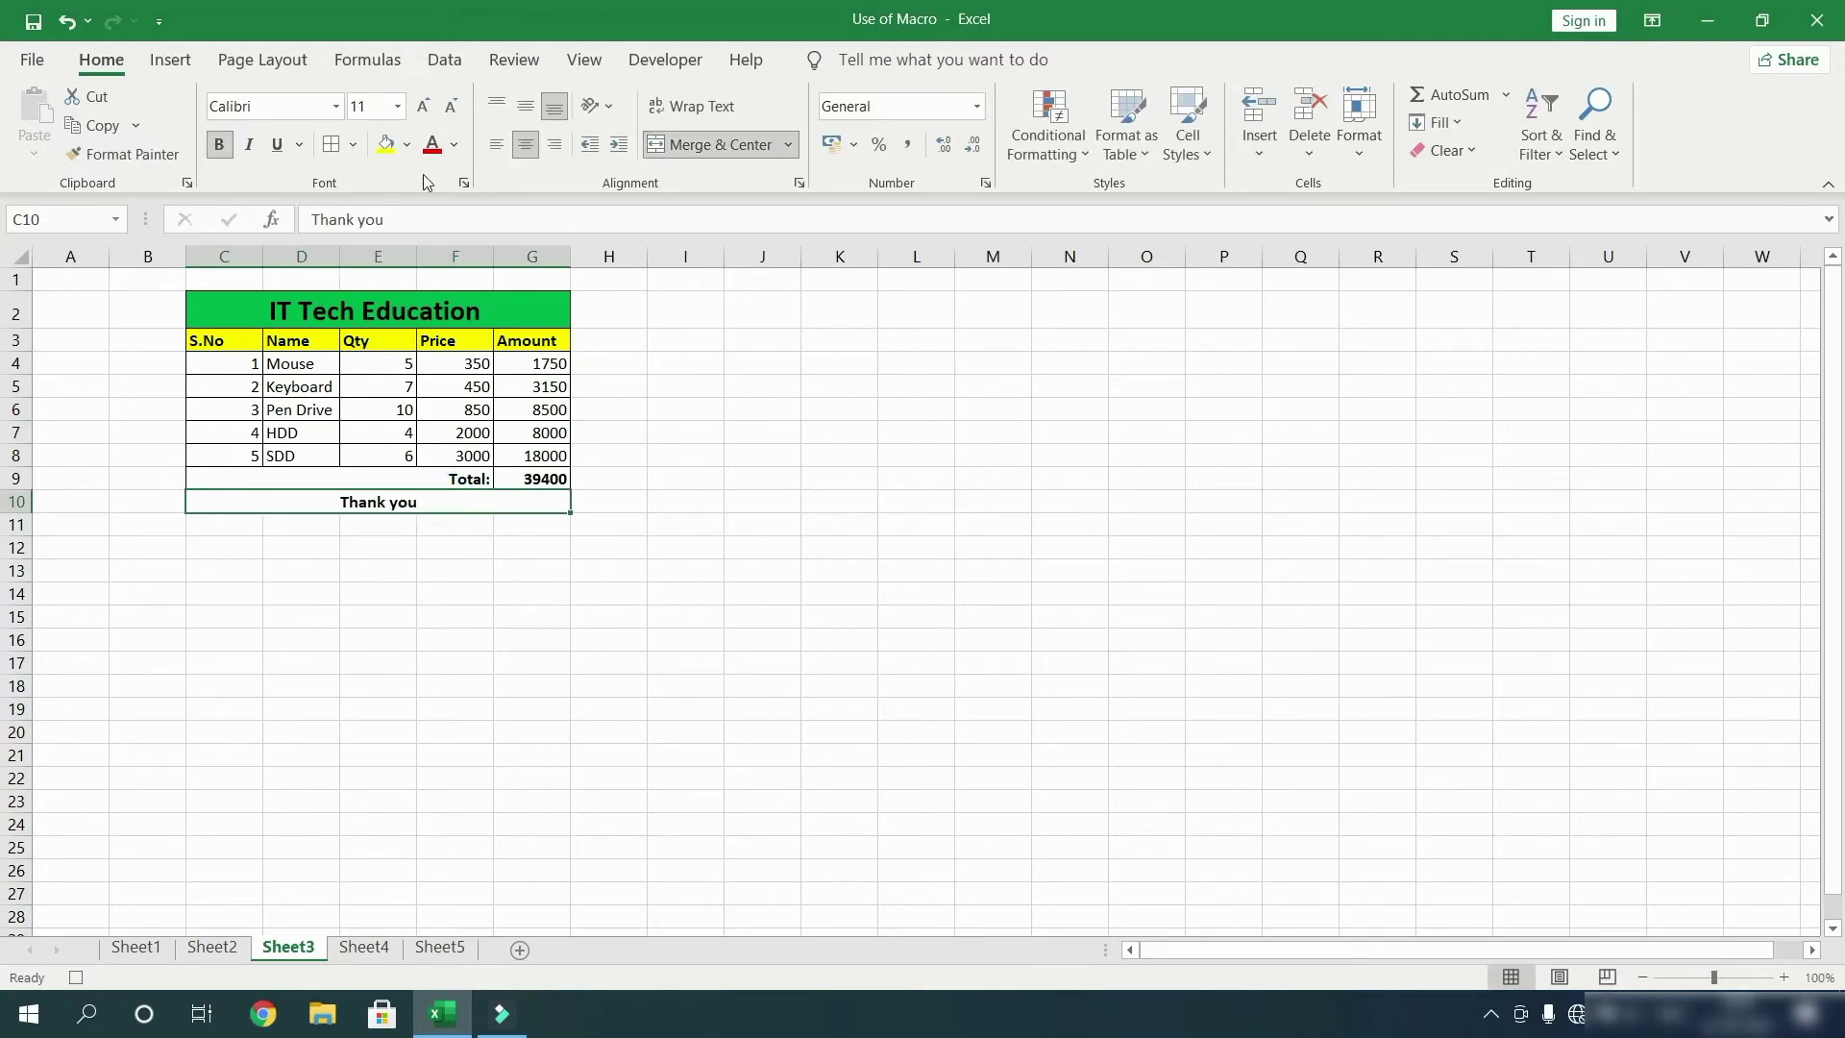
pyautogui.click(406, 145)
pyautogui.click(520, 371)
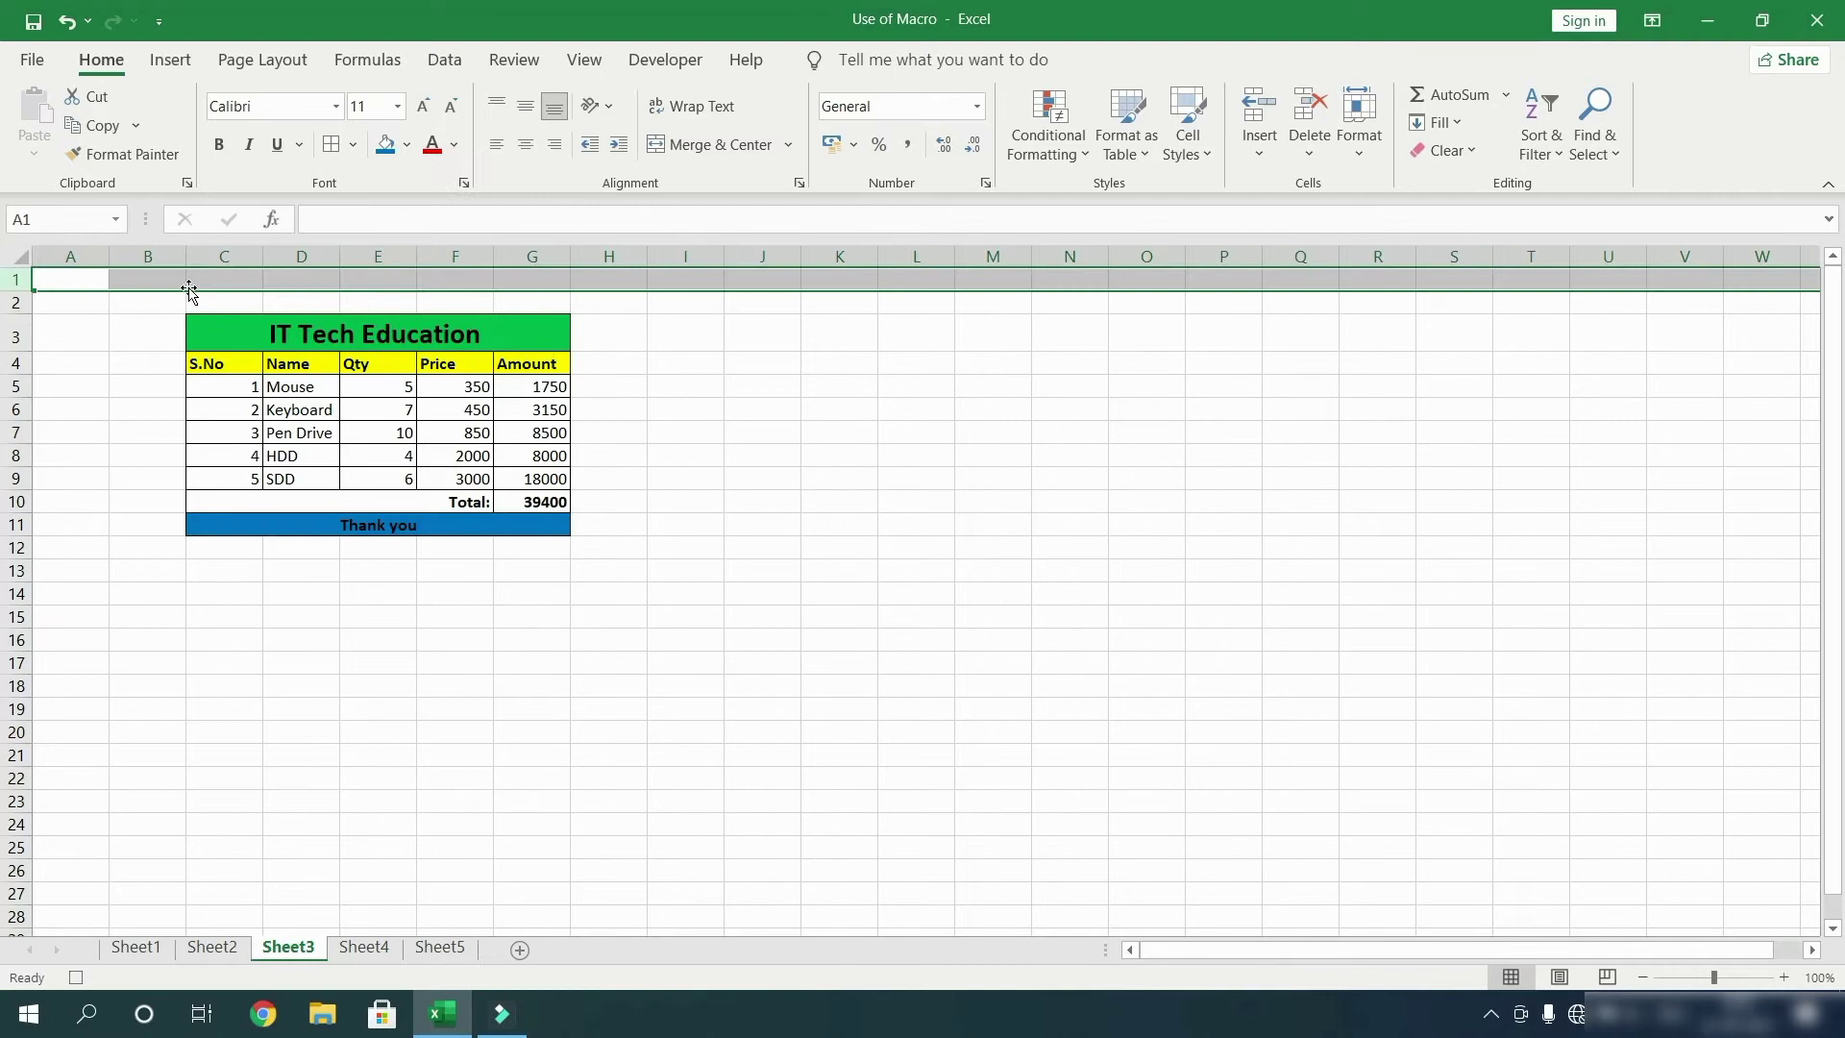
# Step: Merge and center C2:G2 above the title row and enter "Date:-"
pyautogui.moveTo(200, 301); pyautogui.dragTo(538, 302)
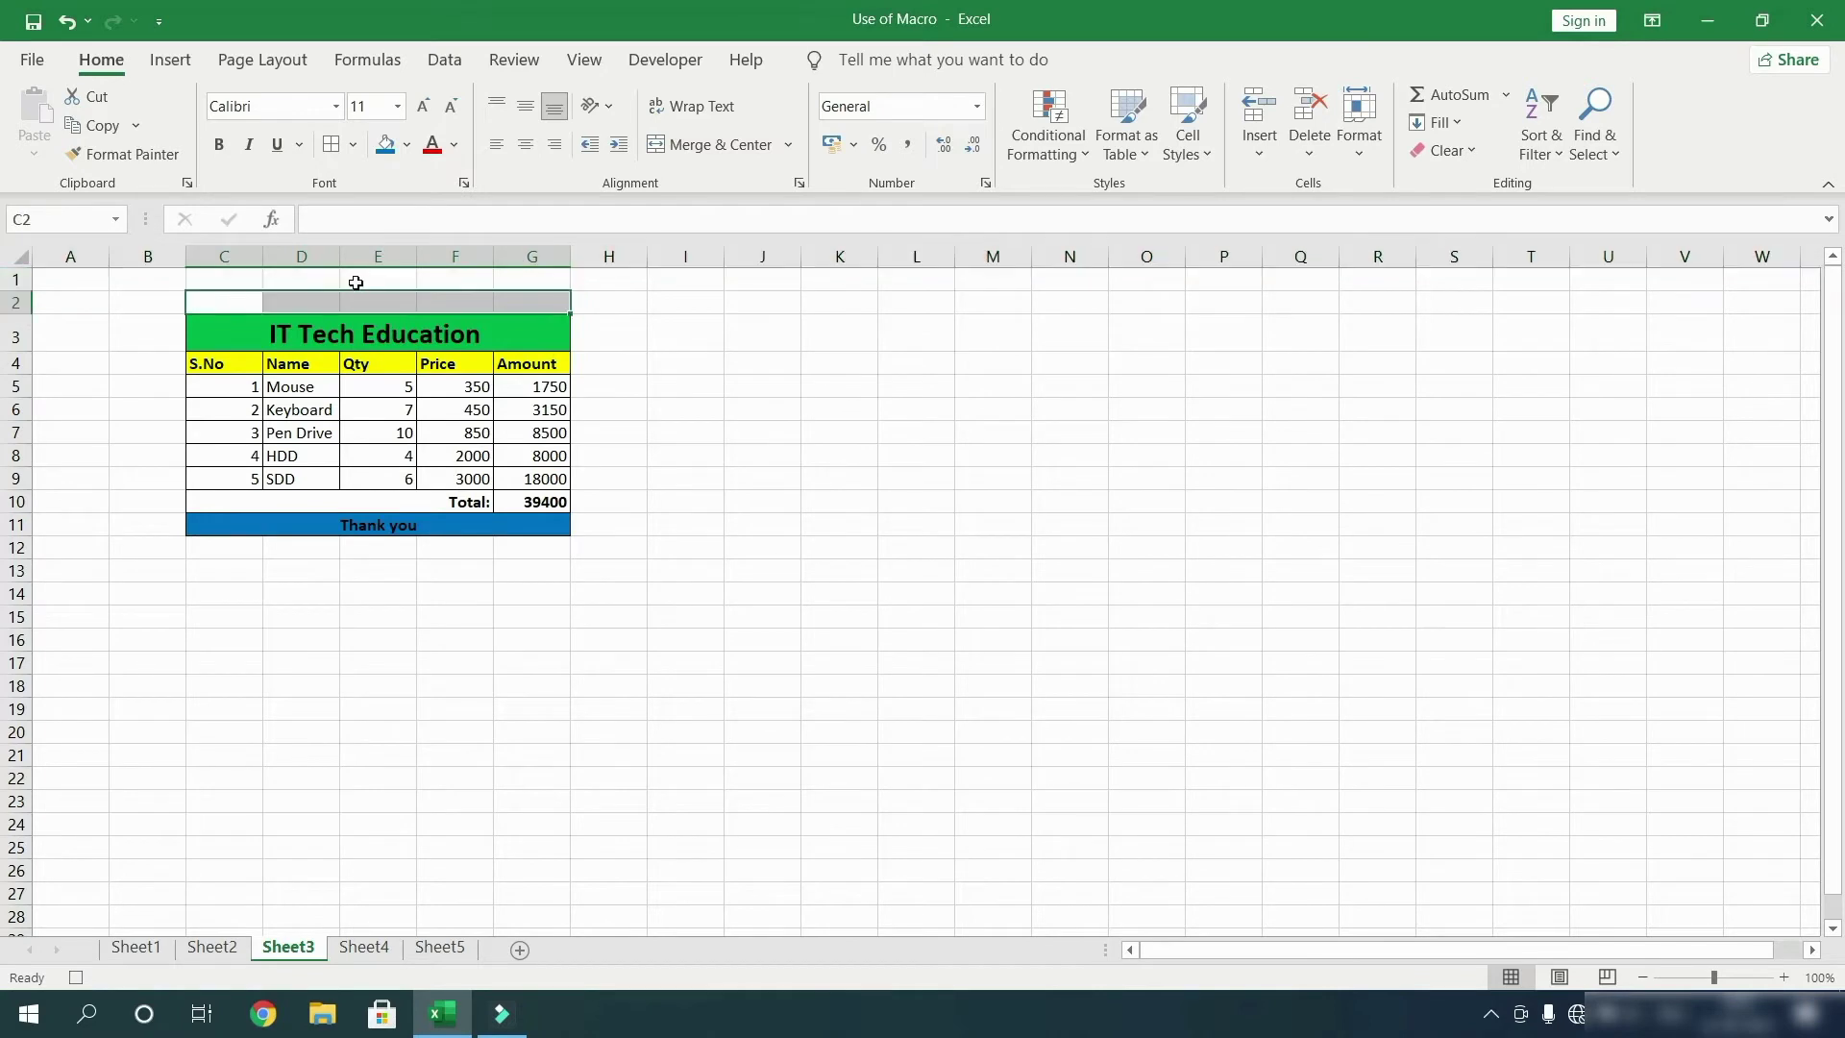
pyautogui.click(706, 146)
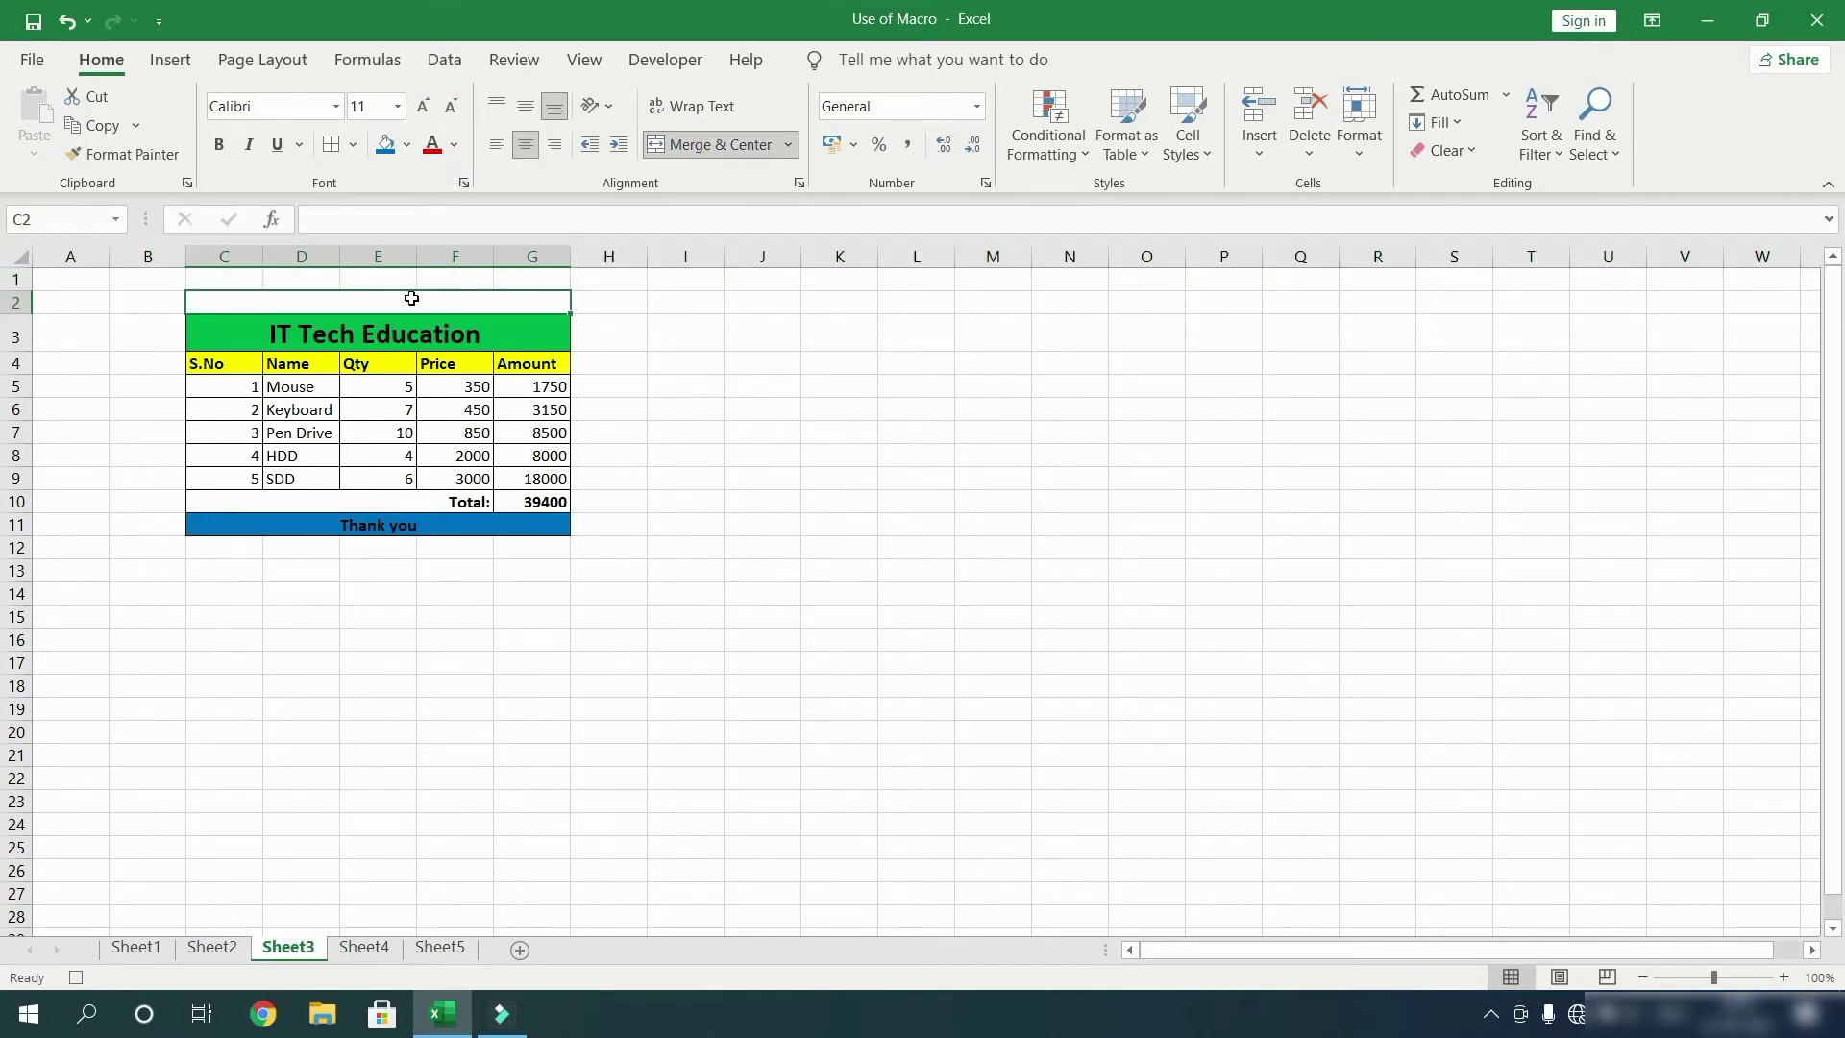
pyautogui.write('Date:-')
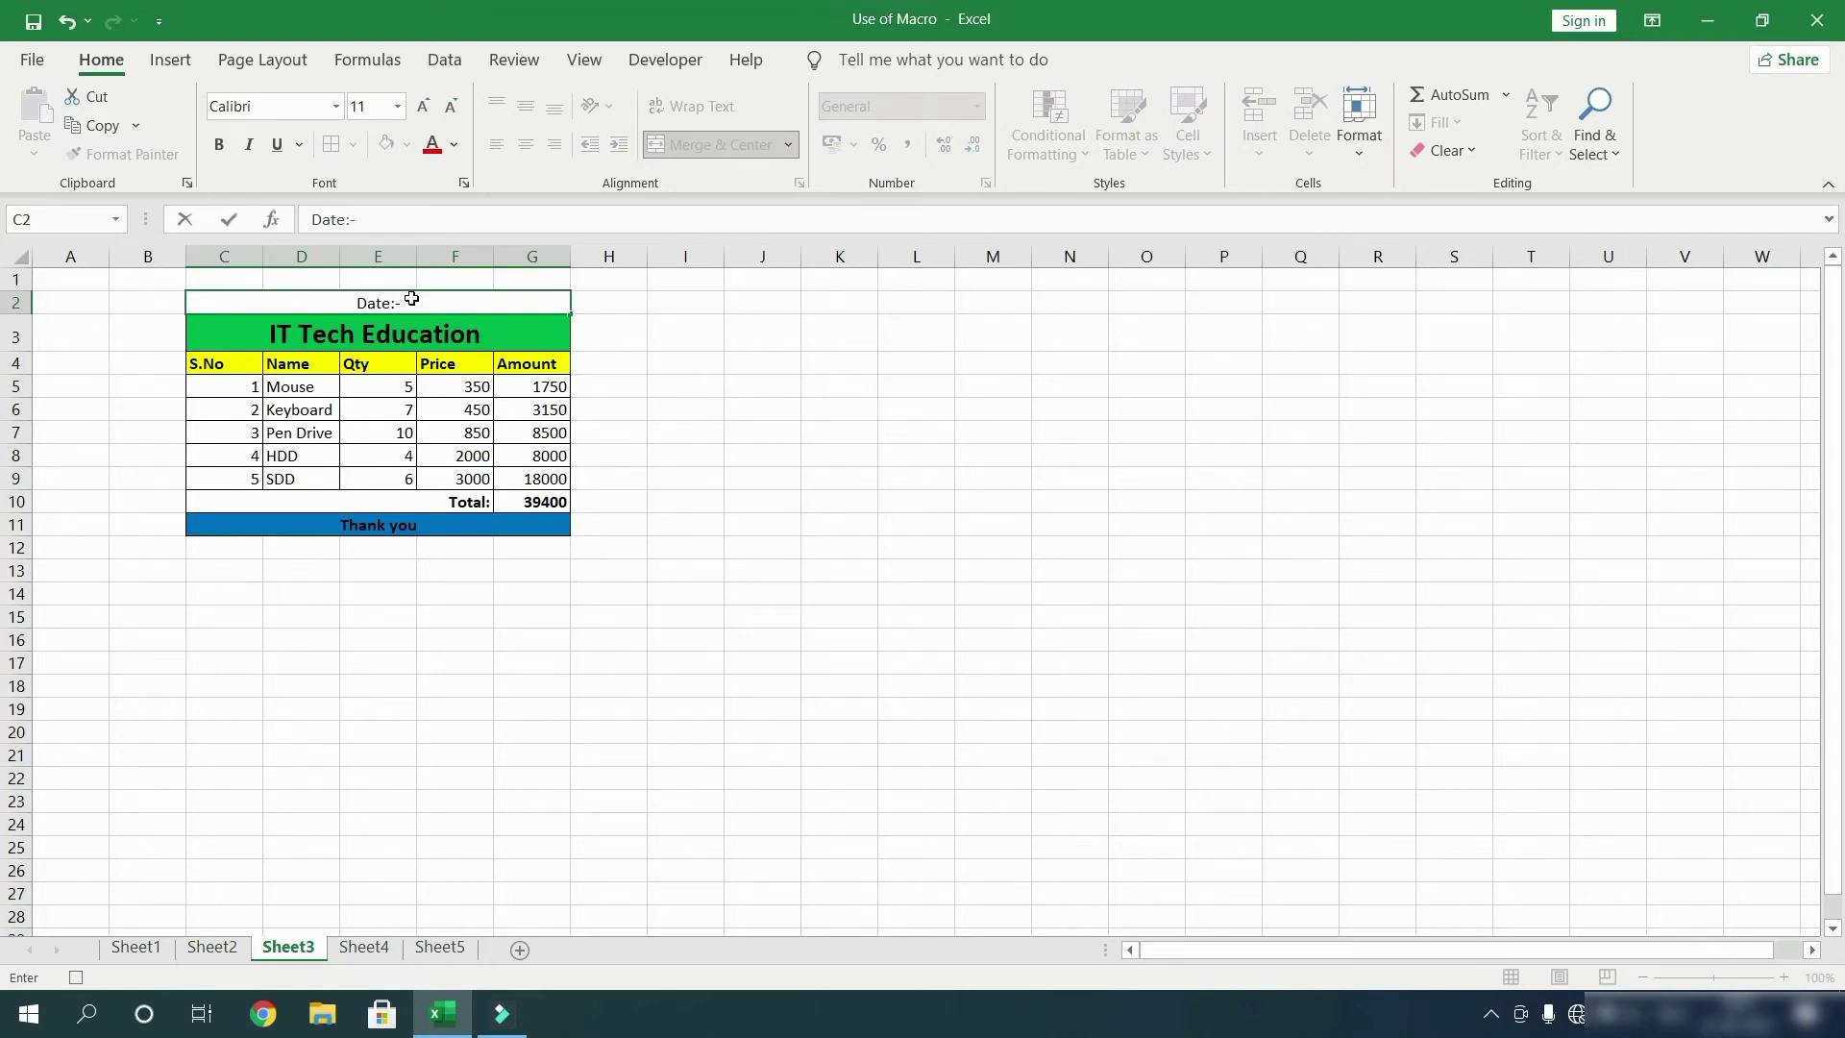
pyautogui.press('Return')
# Step: Format the "Date:-" row with borders, left alignment, bold text and a dark grey fill
pyautogui.click(411, 299)
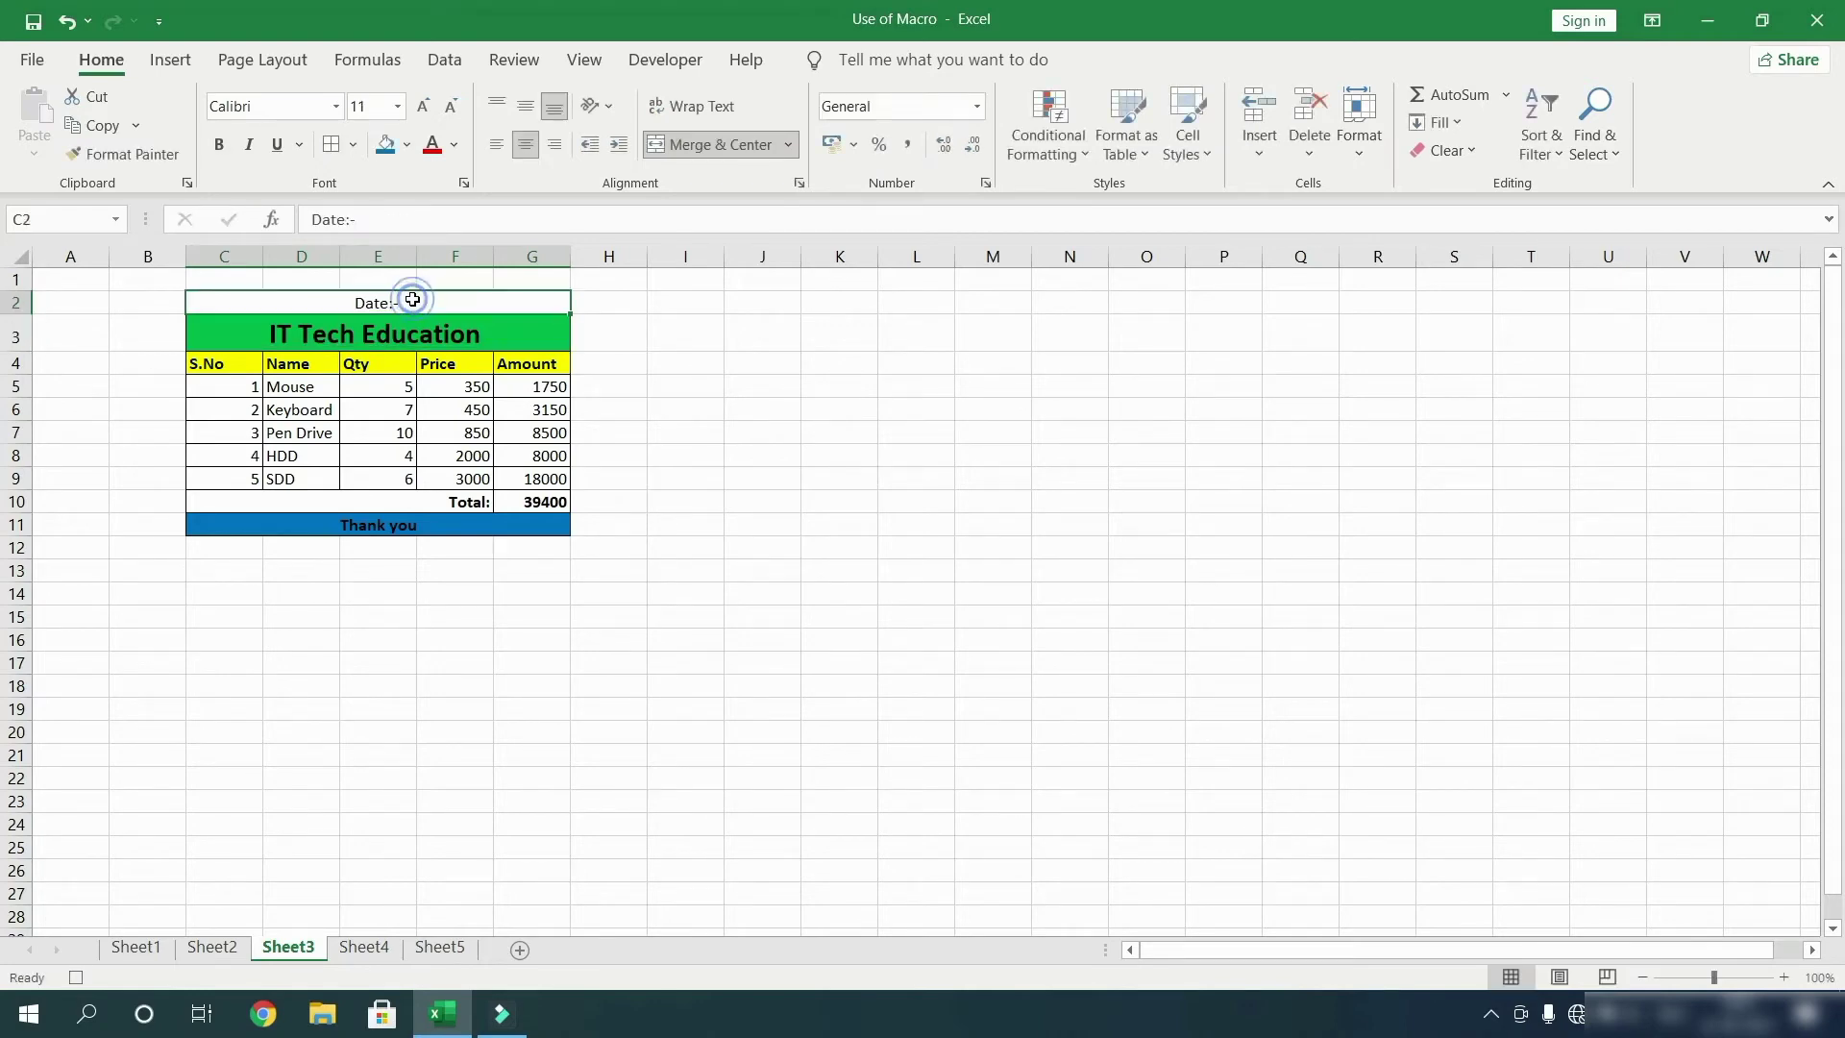
pyautogui.click(332, 144)
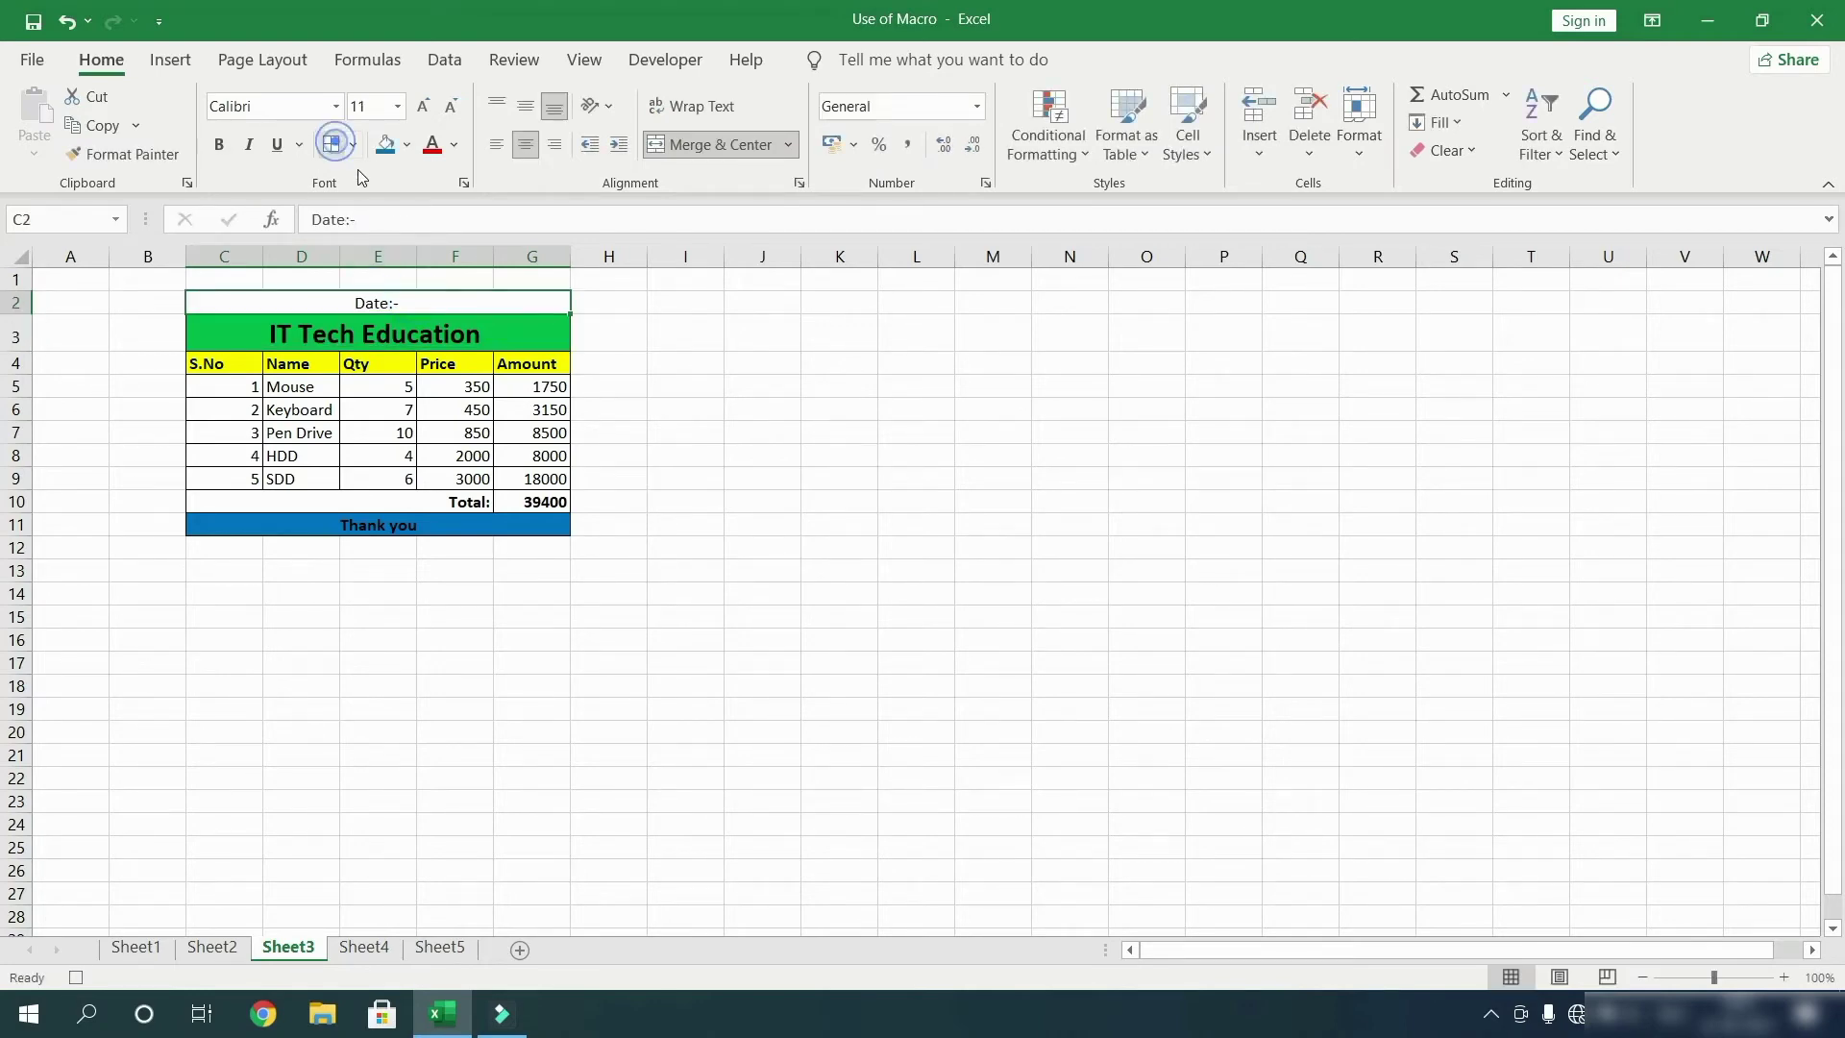
pyautogui.click(496, 144)
pyautogui.click(220, 144)
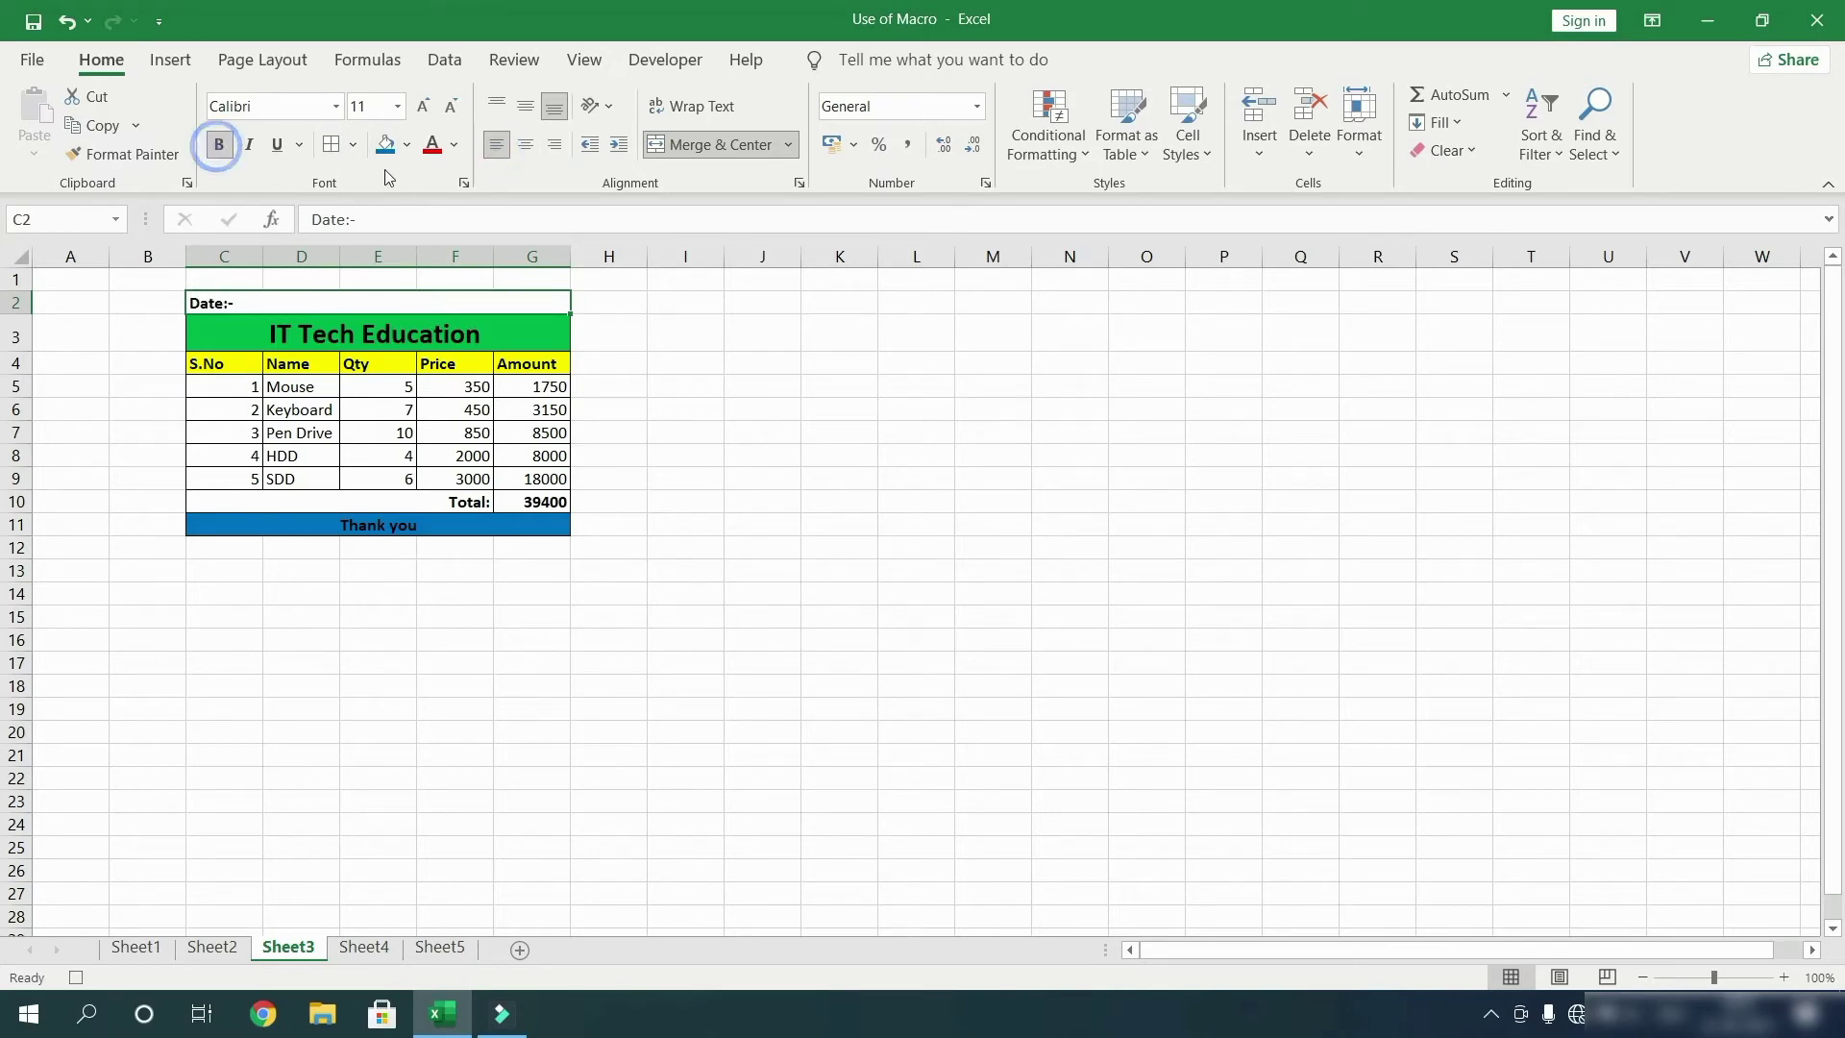
pyautogui.click(407, 145)
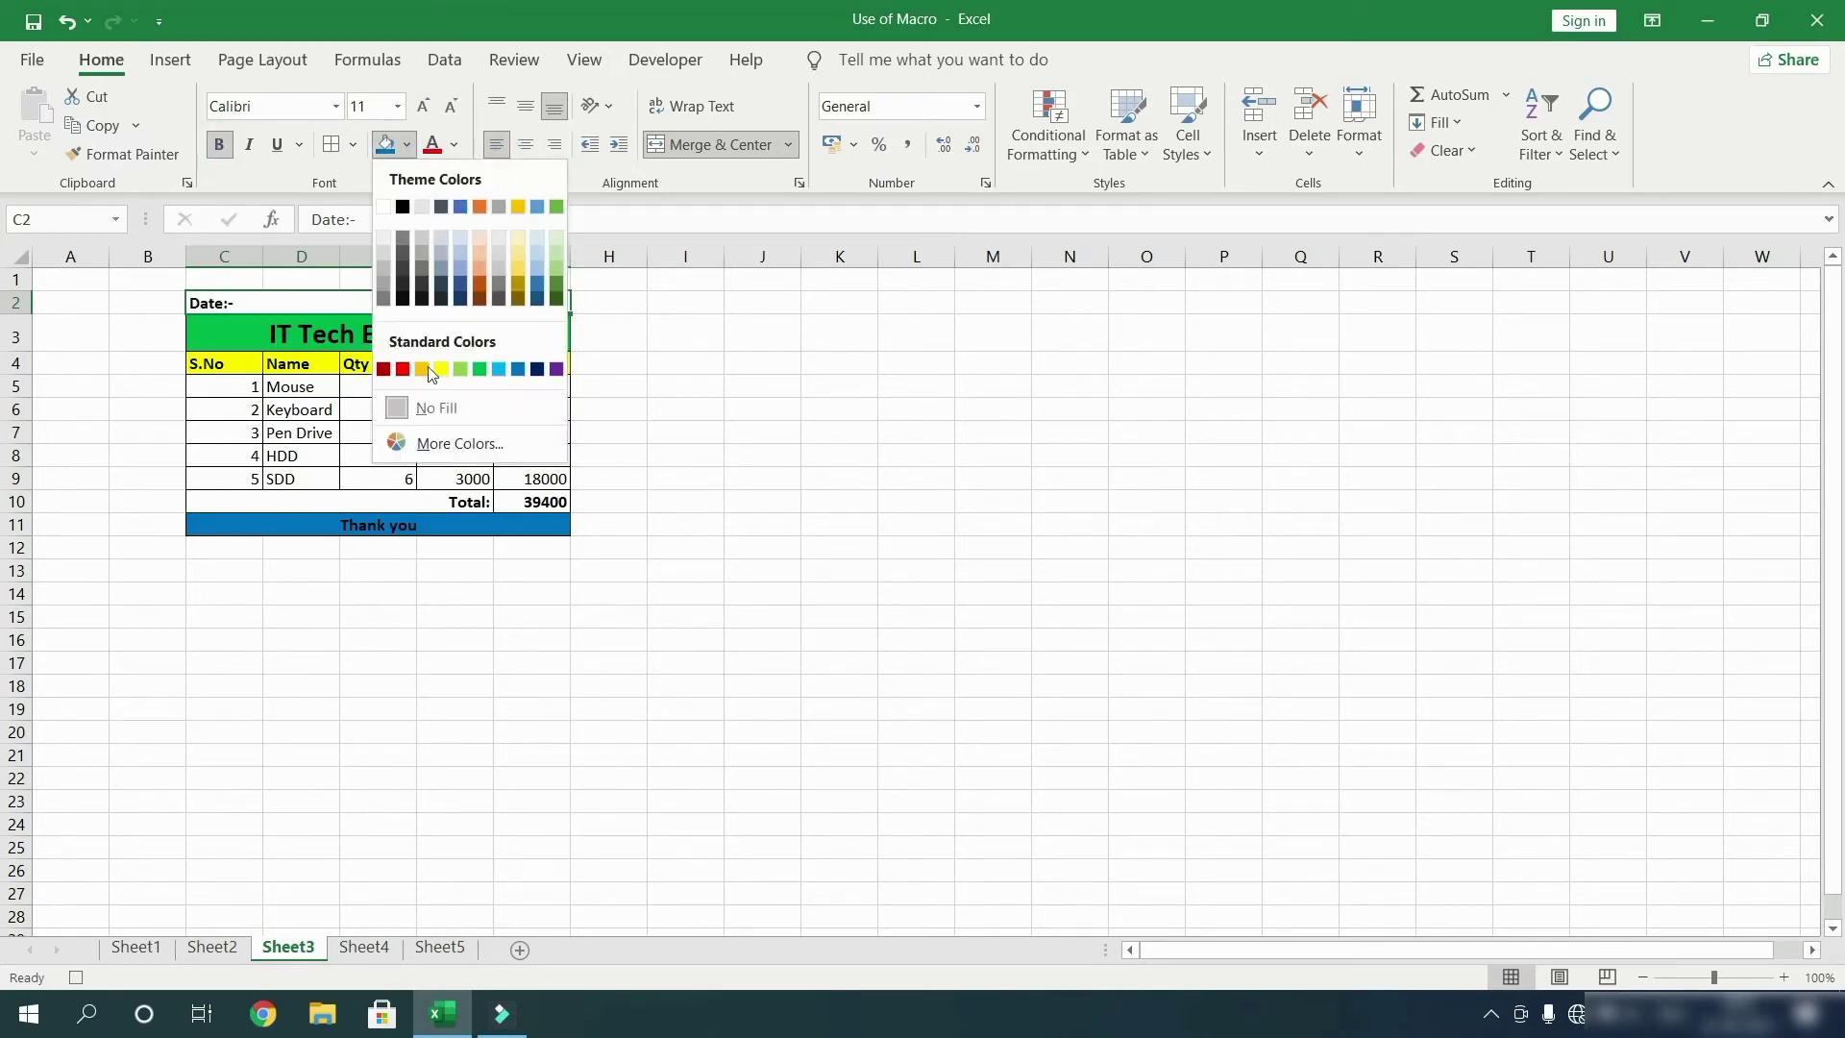
pyautogui.click(403, 236)
# Step: Stop recording the Purchase macro on Sheet3
pyautogui.click(517, 413)
pyautogui.click(513, 357)
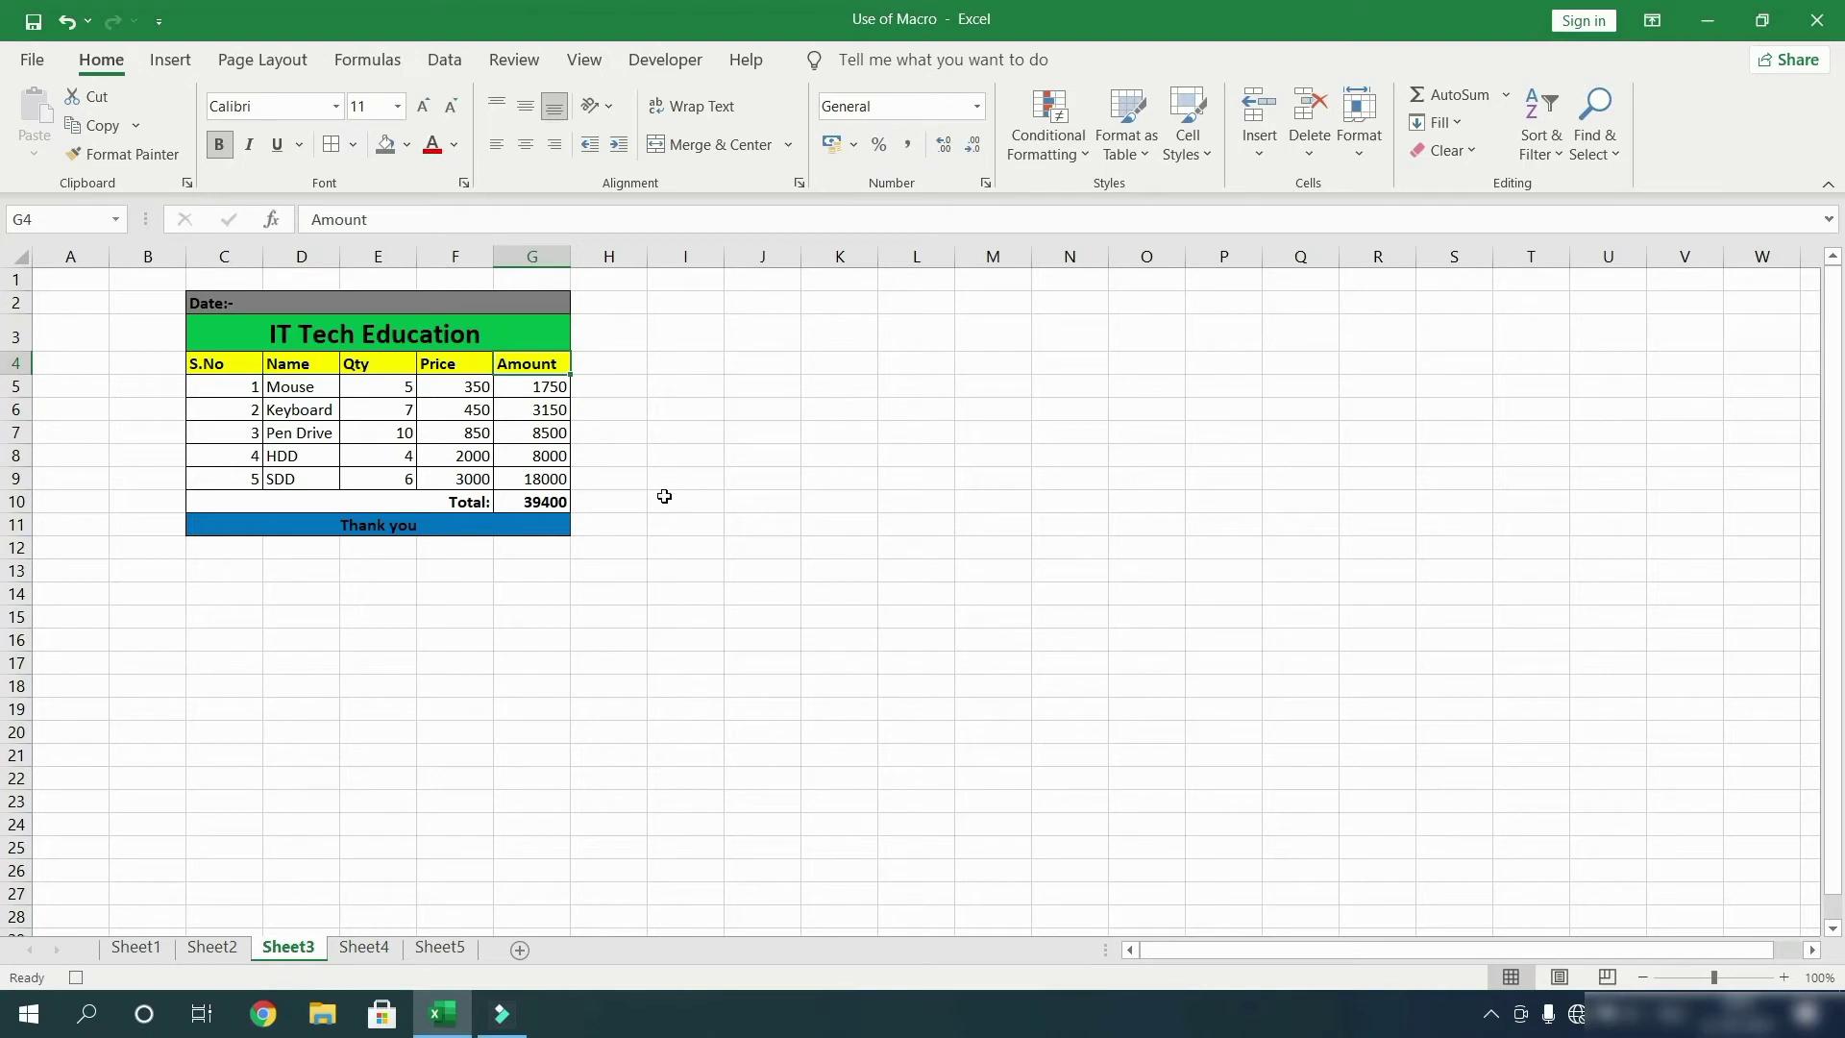
pyautogui.click(536, 525)
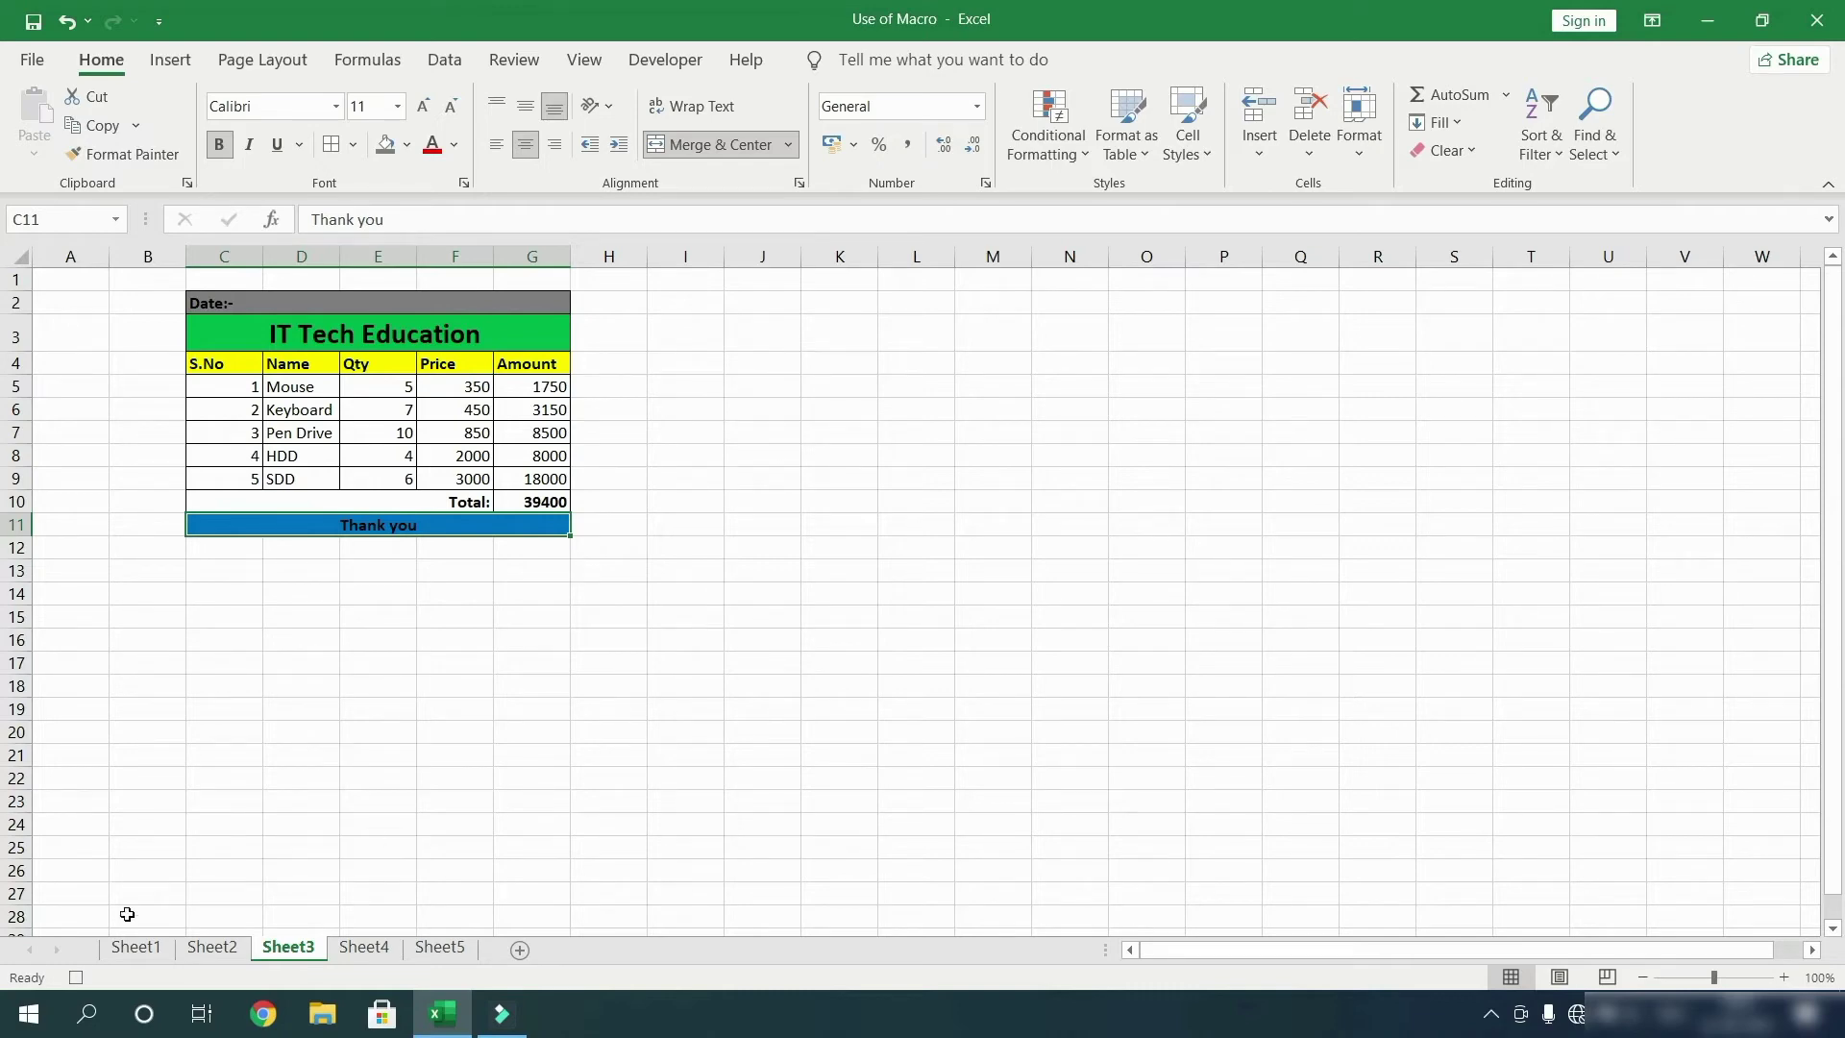
pyautogui.click(74, 977)
pyautogui.click(780, 402)
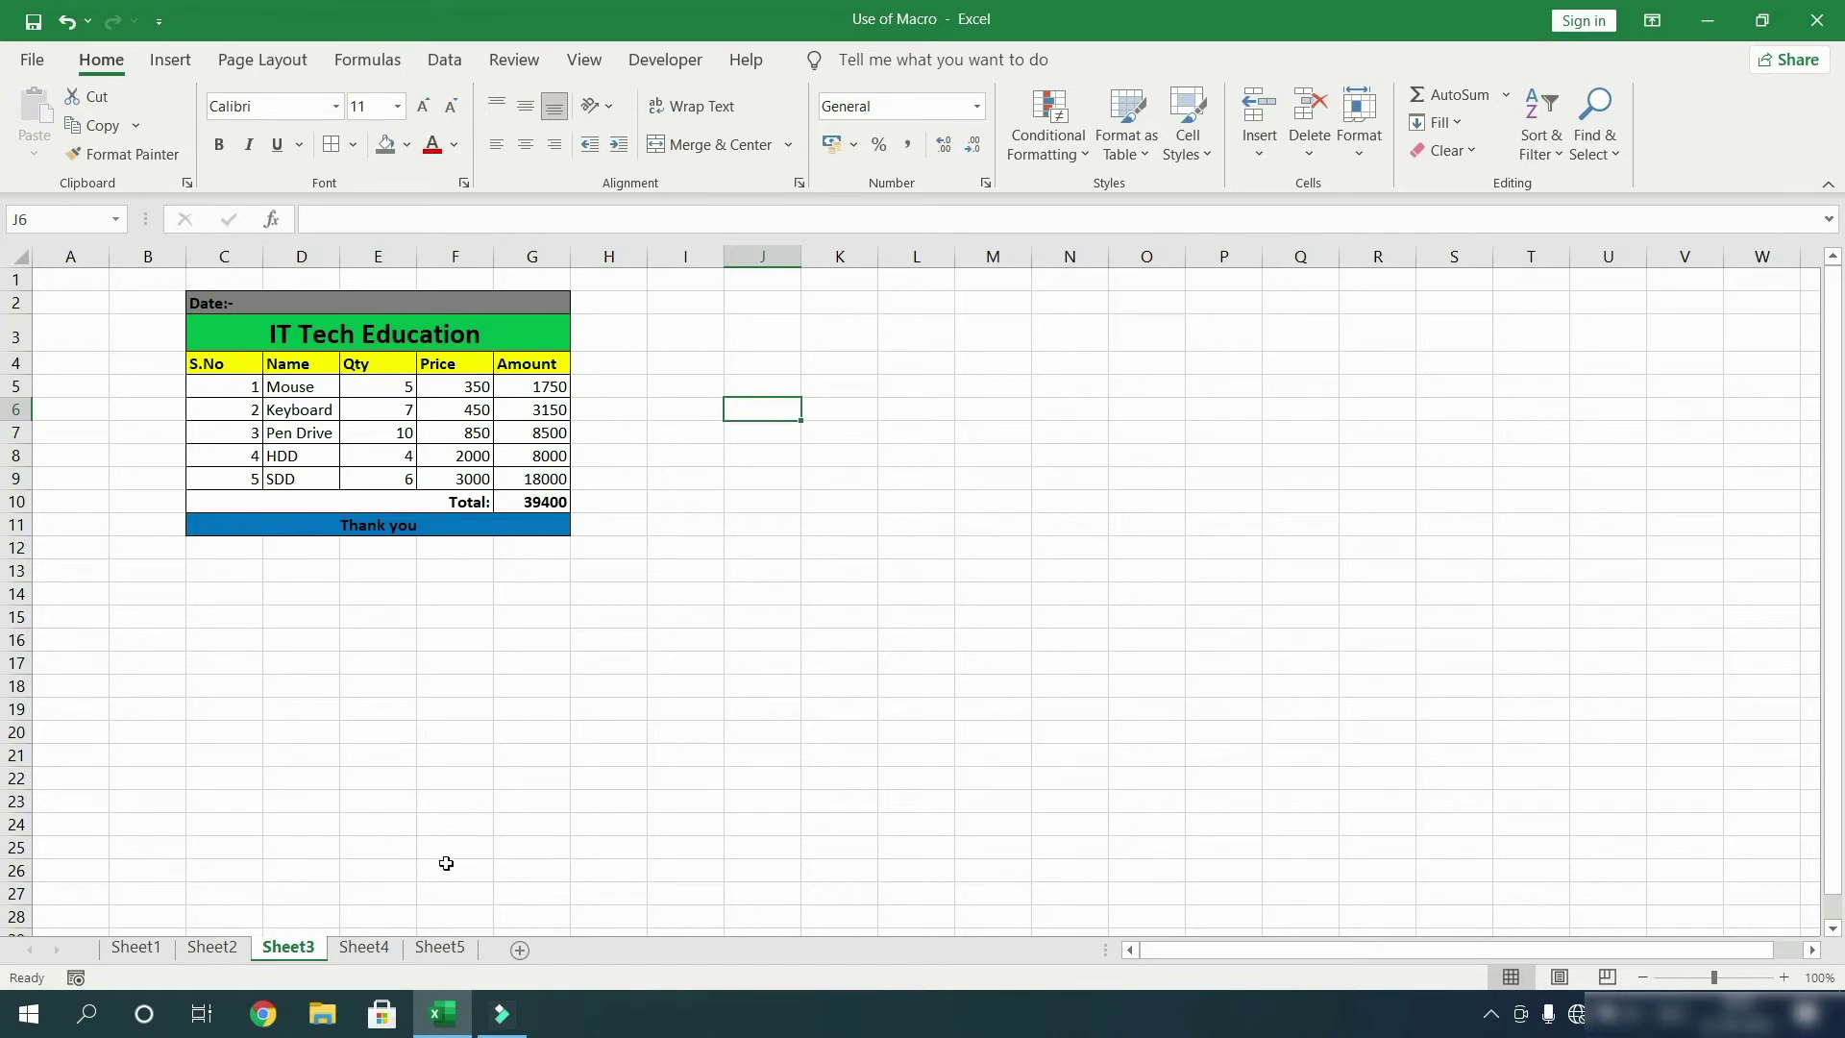
# Step: Switch to Sheet4 and select cell A2 at the start of its unformatted purchase data
pyautogui.click(365, 948)
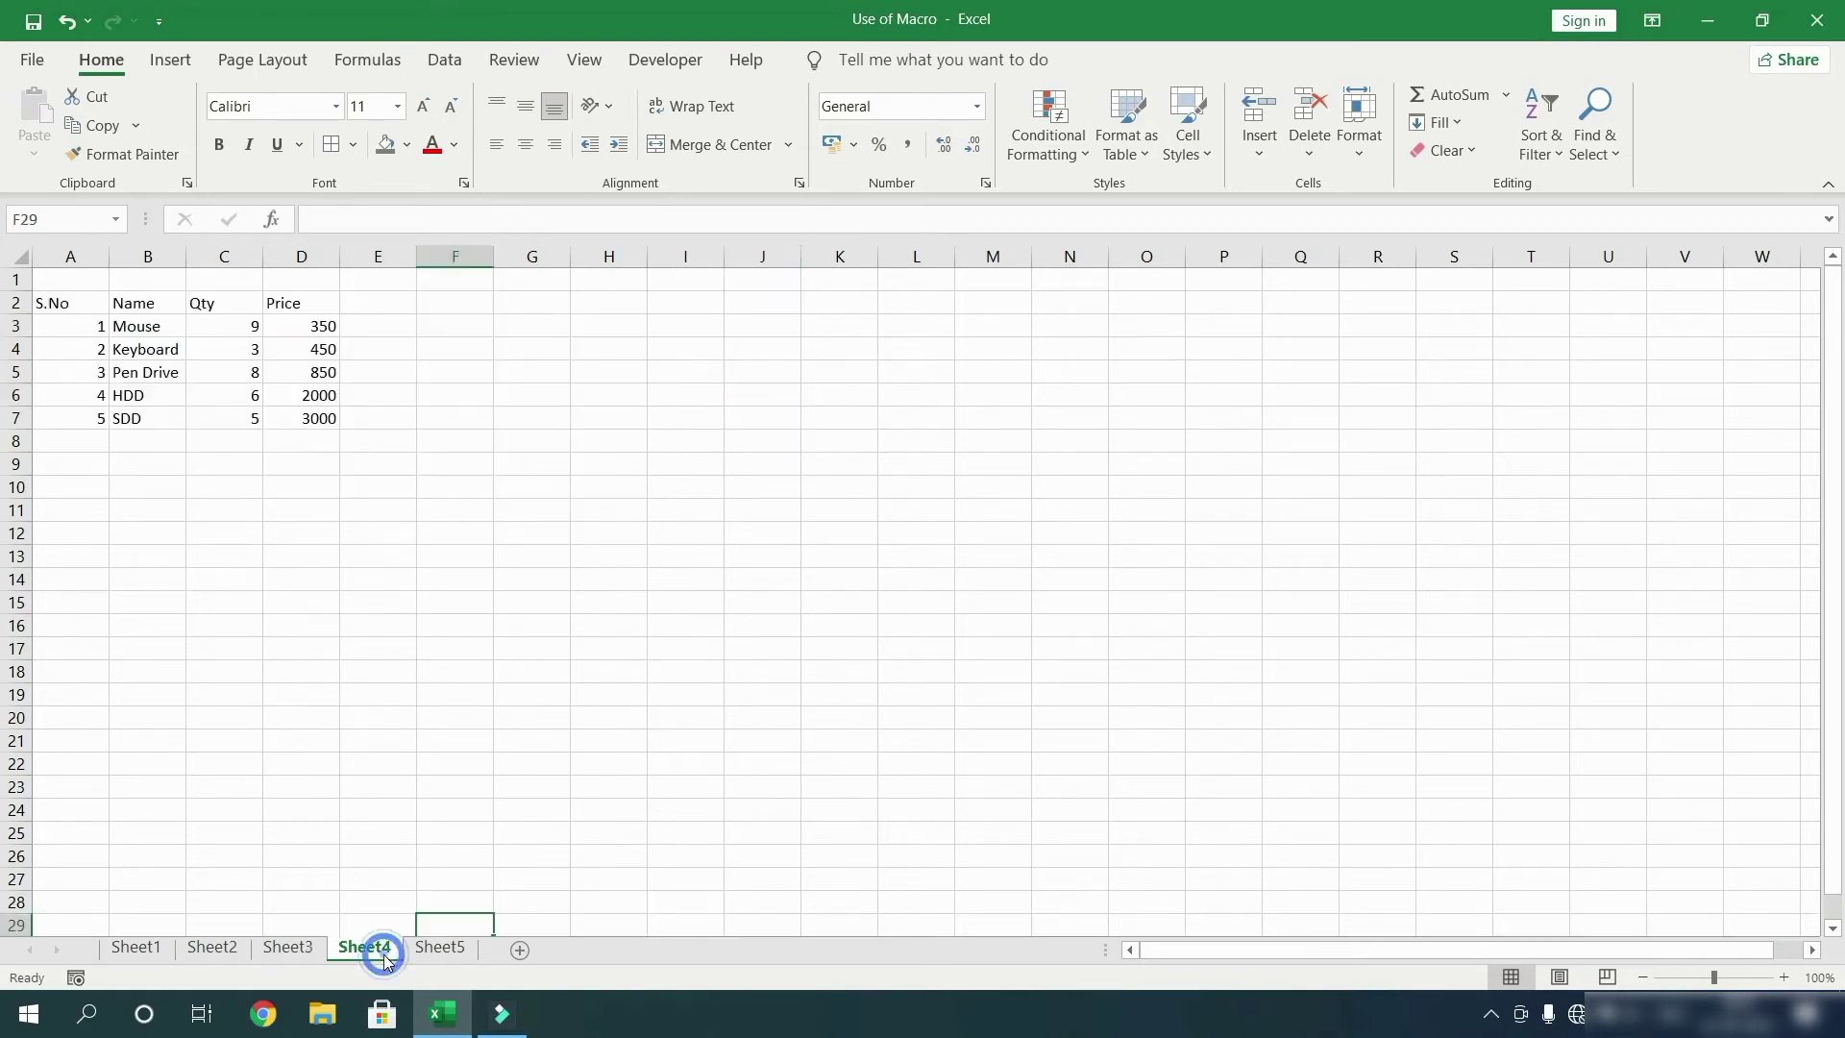
pyautogui.click(72, 303)
pyautogui.moveTo(109, 423); pyautogui.dragTo(321, 398)
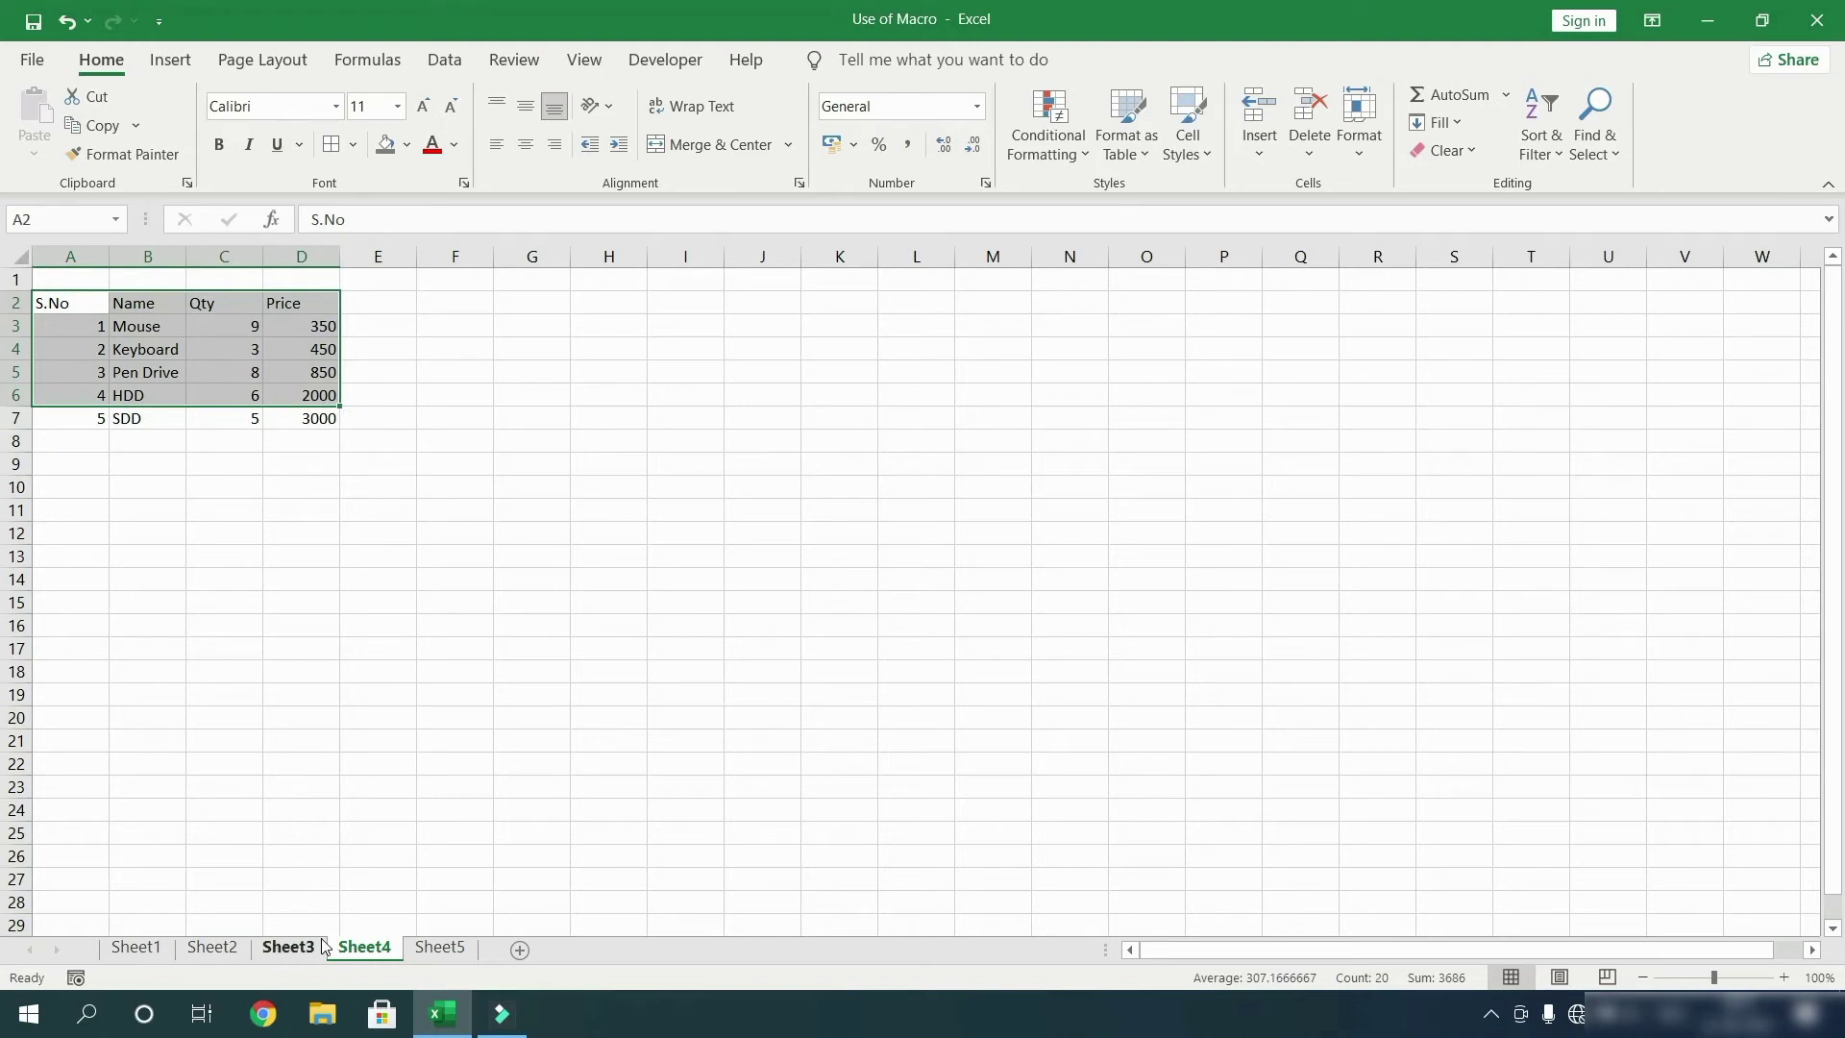
pyautogui.click(303, 948)
pyautogui.click(365, 948)
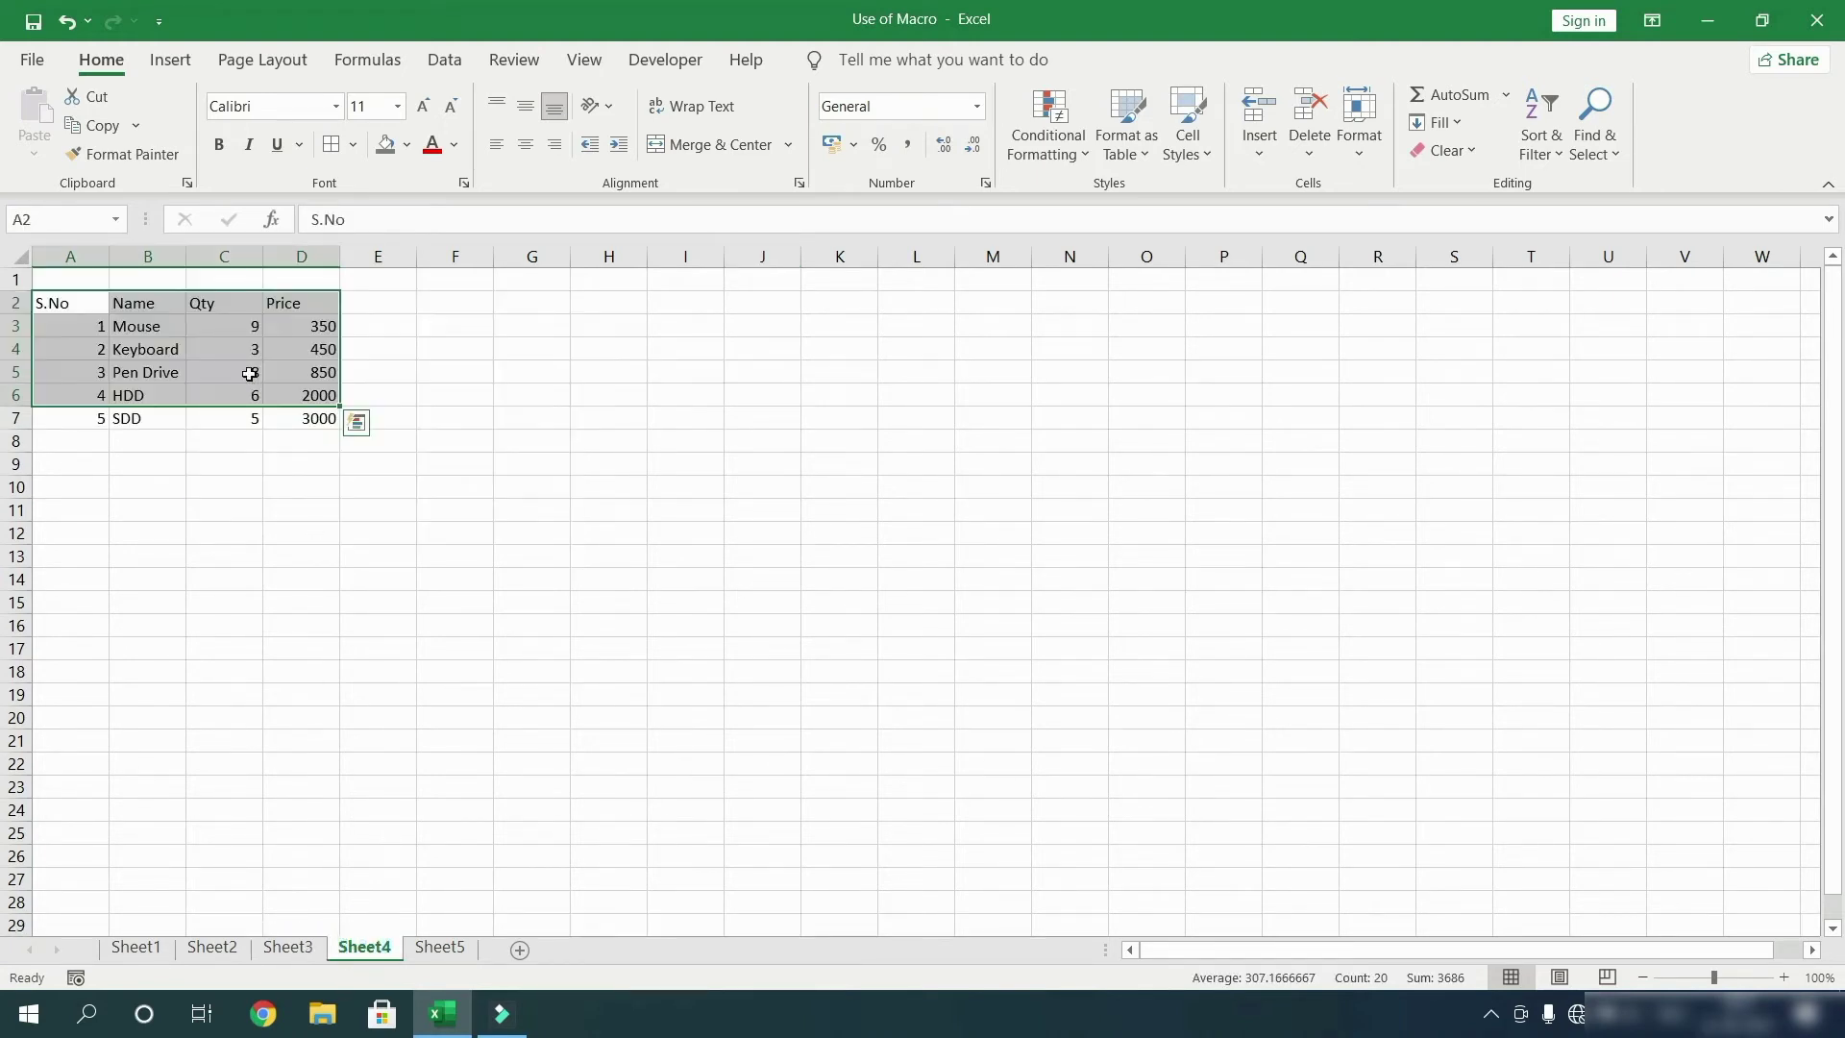
pyautogui.click(247, 371)
pyautogui.click(84, 303)
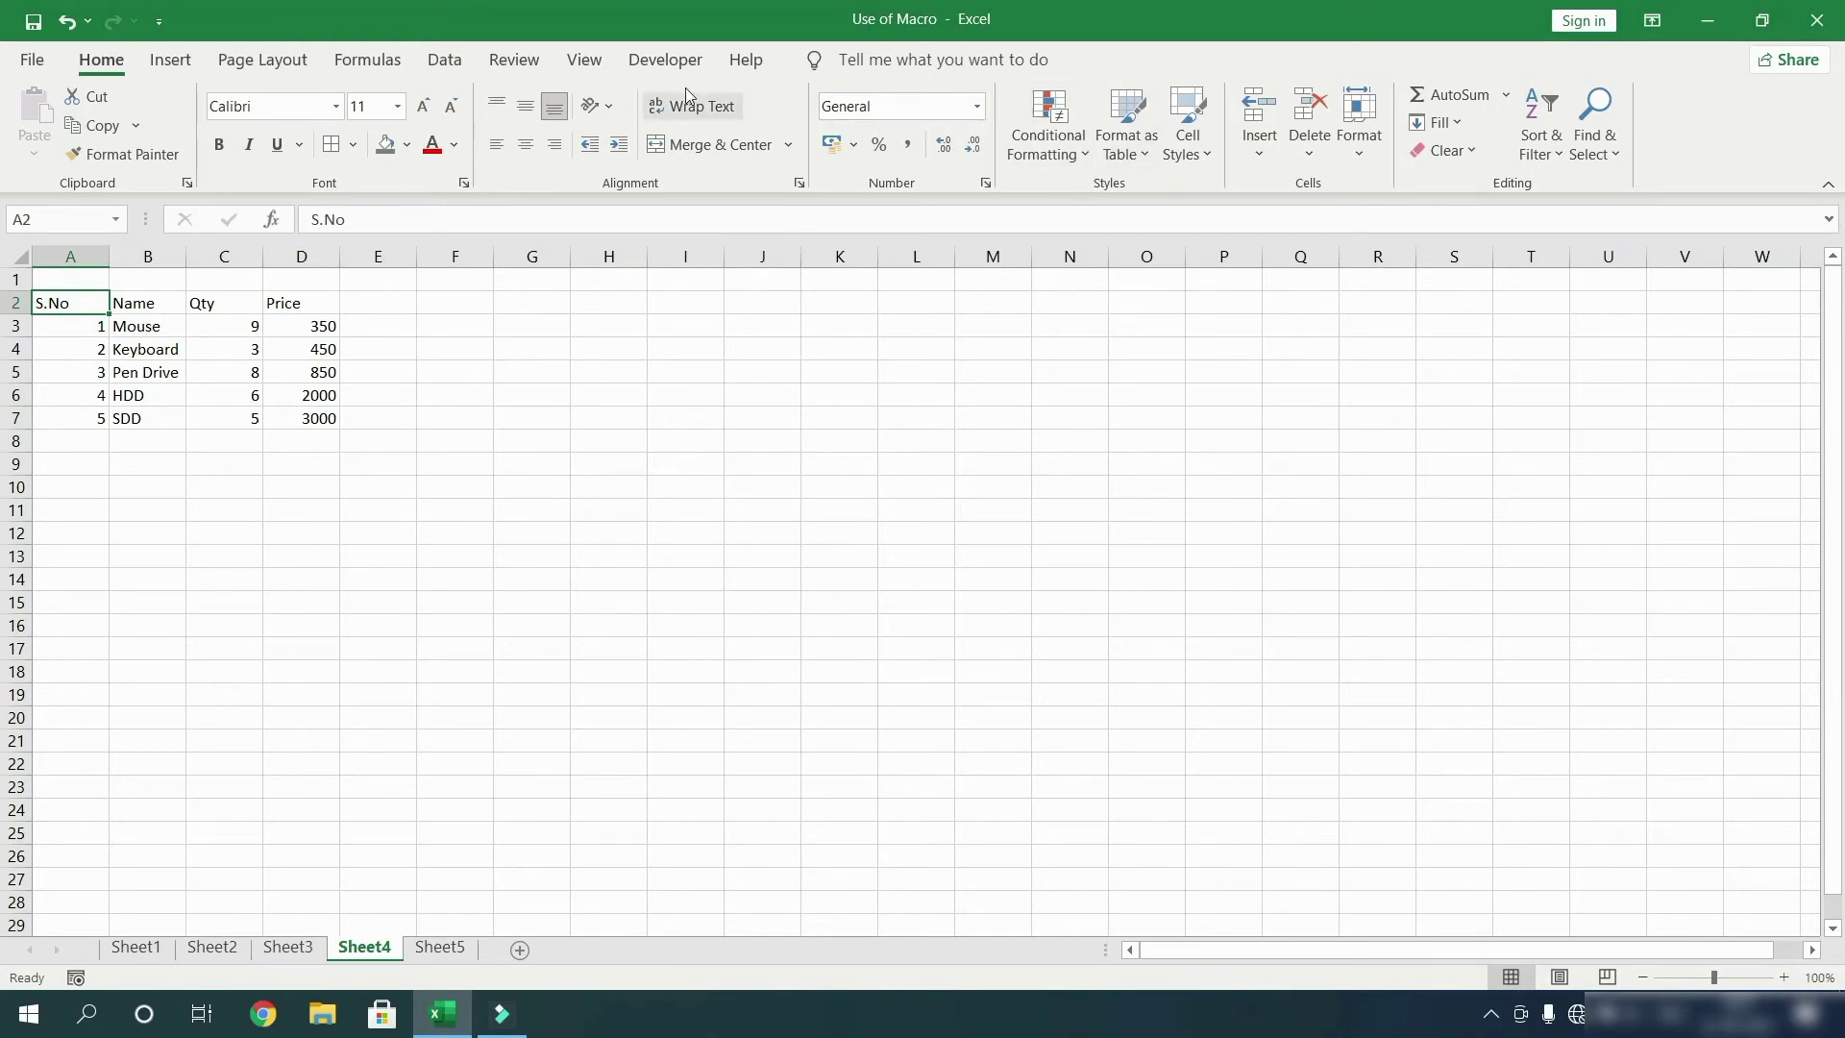
# Step: Check the list of available macros and run the Purchase macro on Sheet4
pyautogui.click(584, 59)
pyautogui.click(1232, 155)
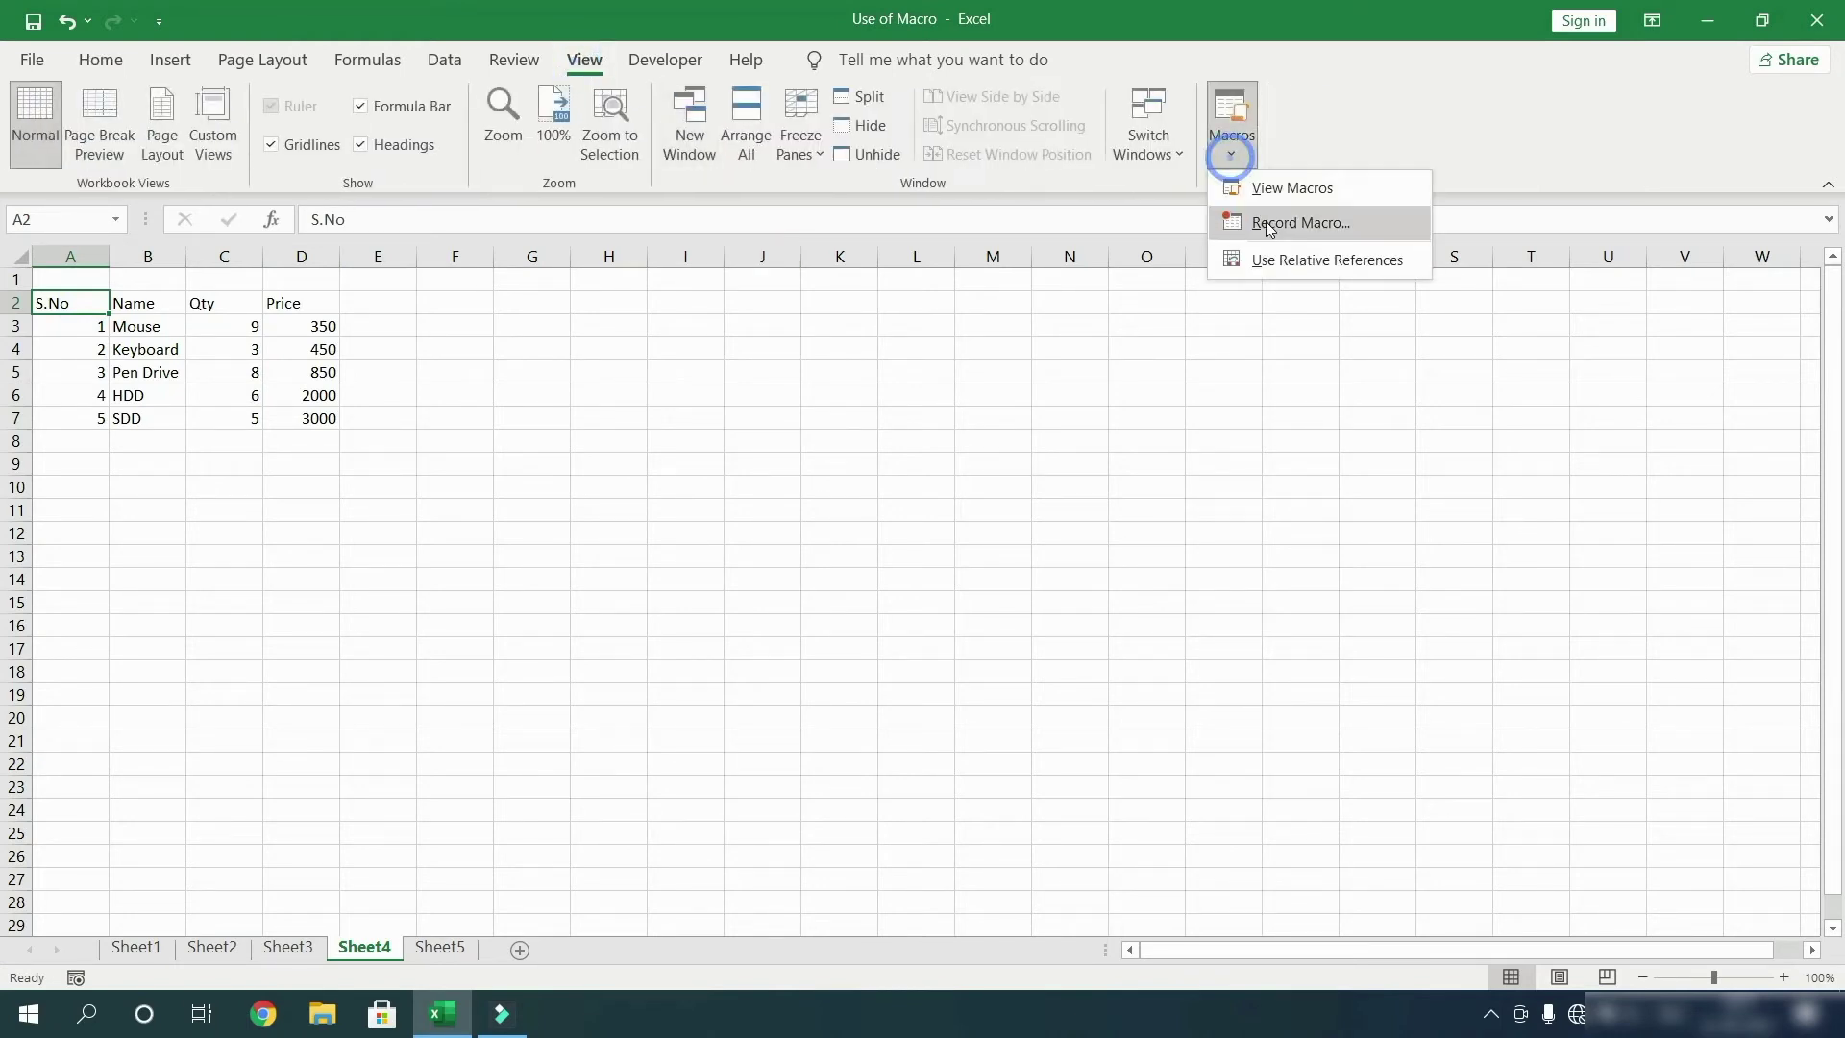
pyautogui.click(1268, 185)
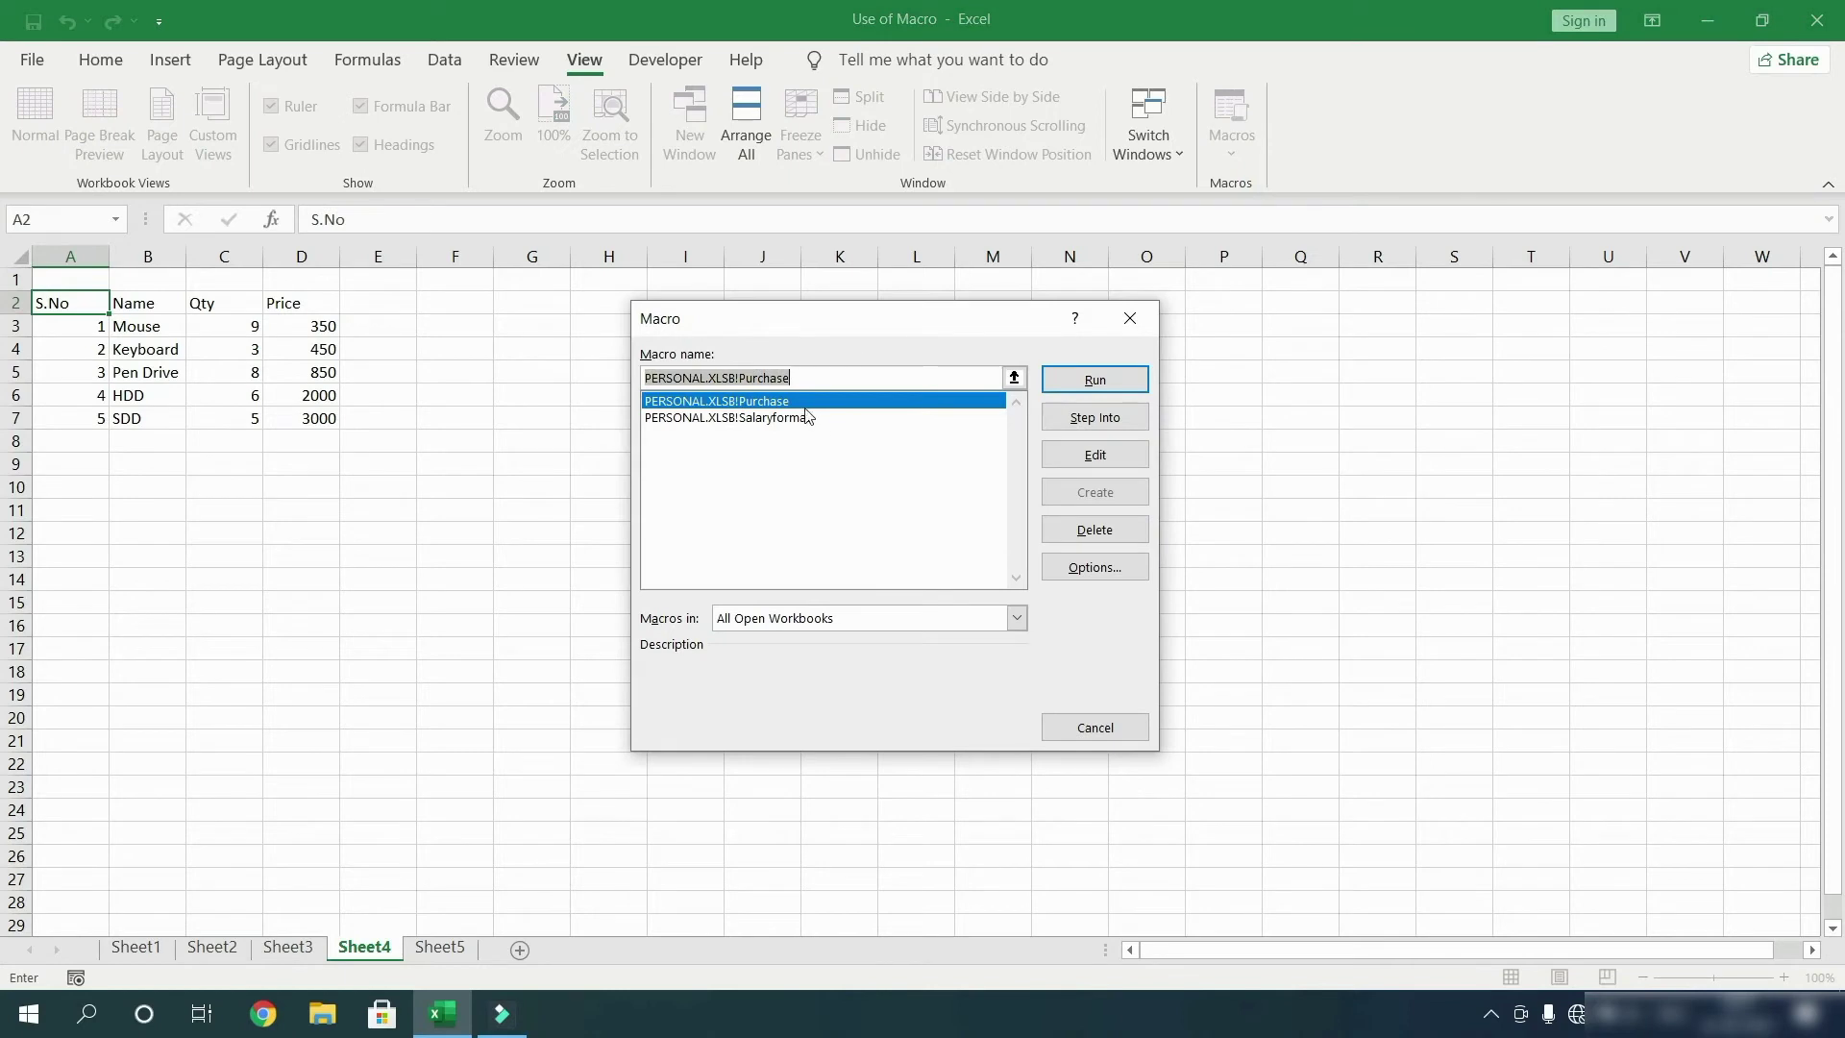
pyautogui.click(1130, 318)
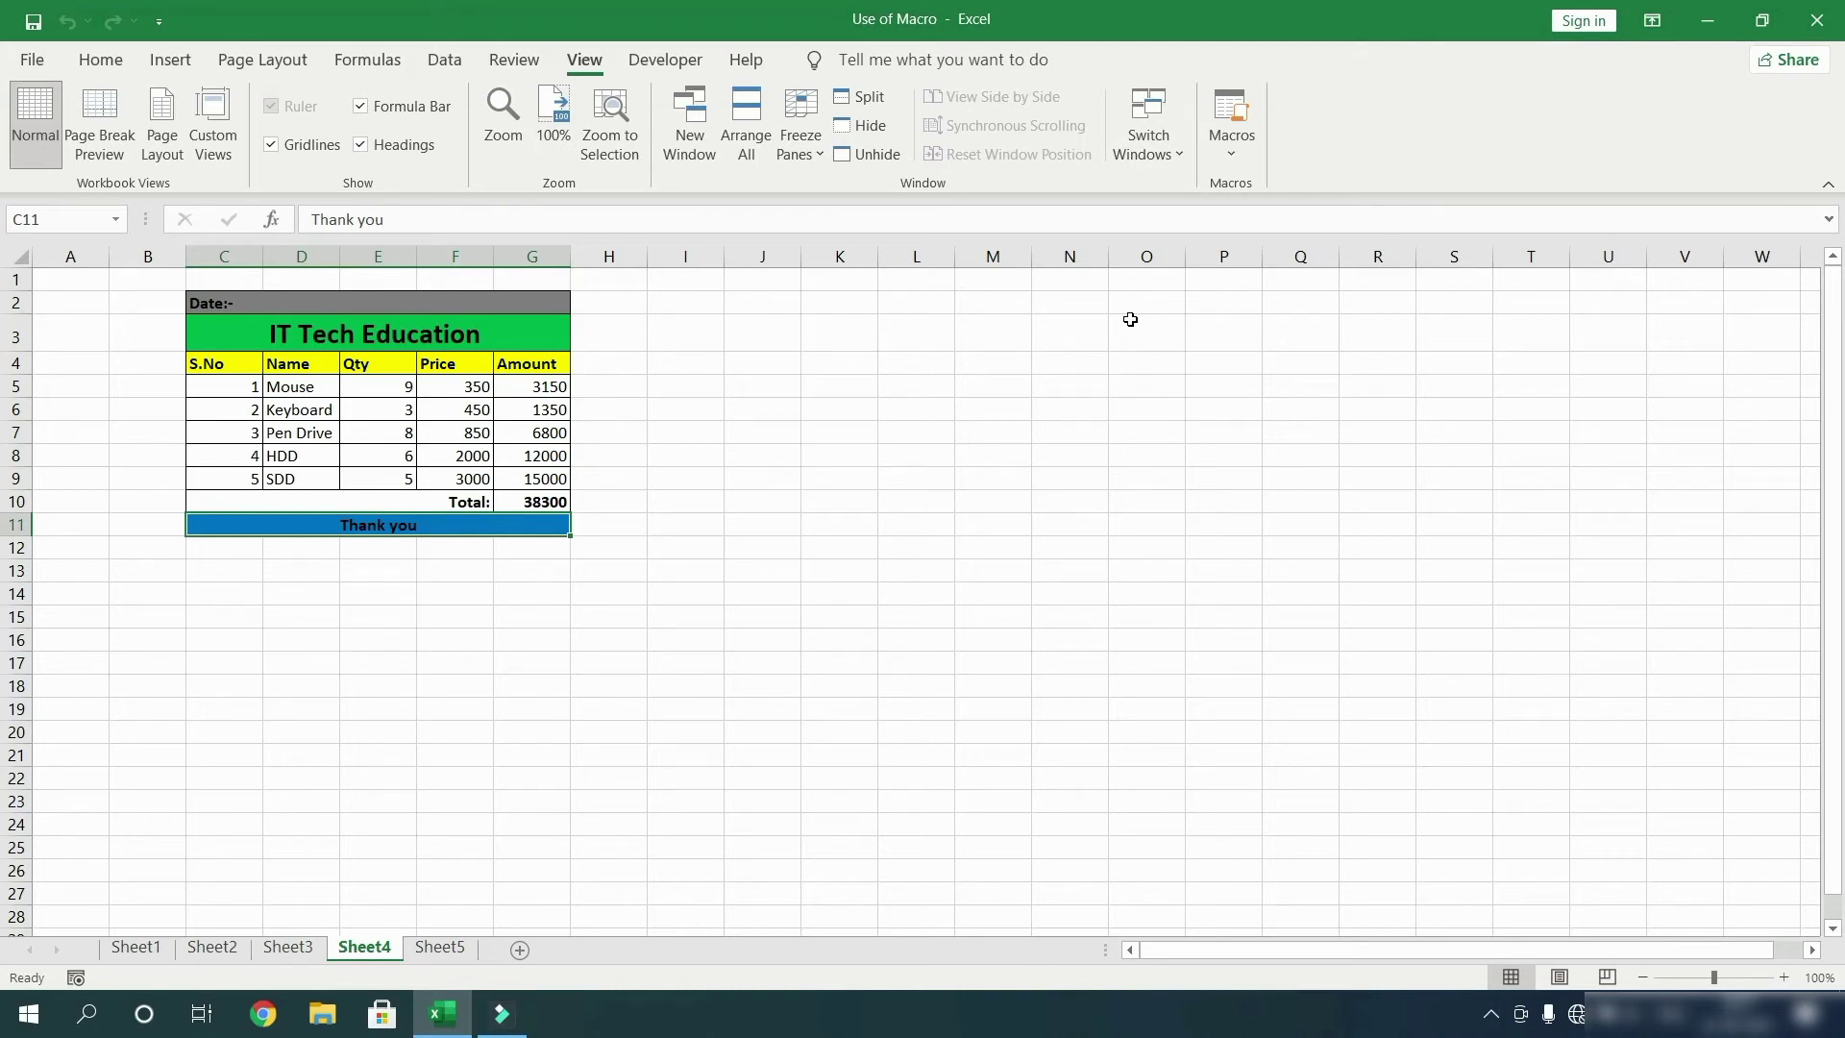
# Step: Switch to Sheet5 and look through the employee salary data from Software Development down past App Development
pyautogui.click(435, 948)
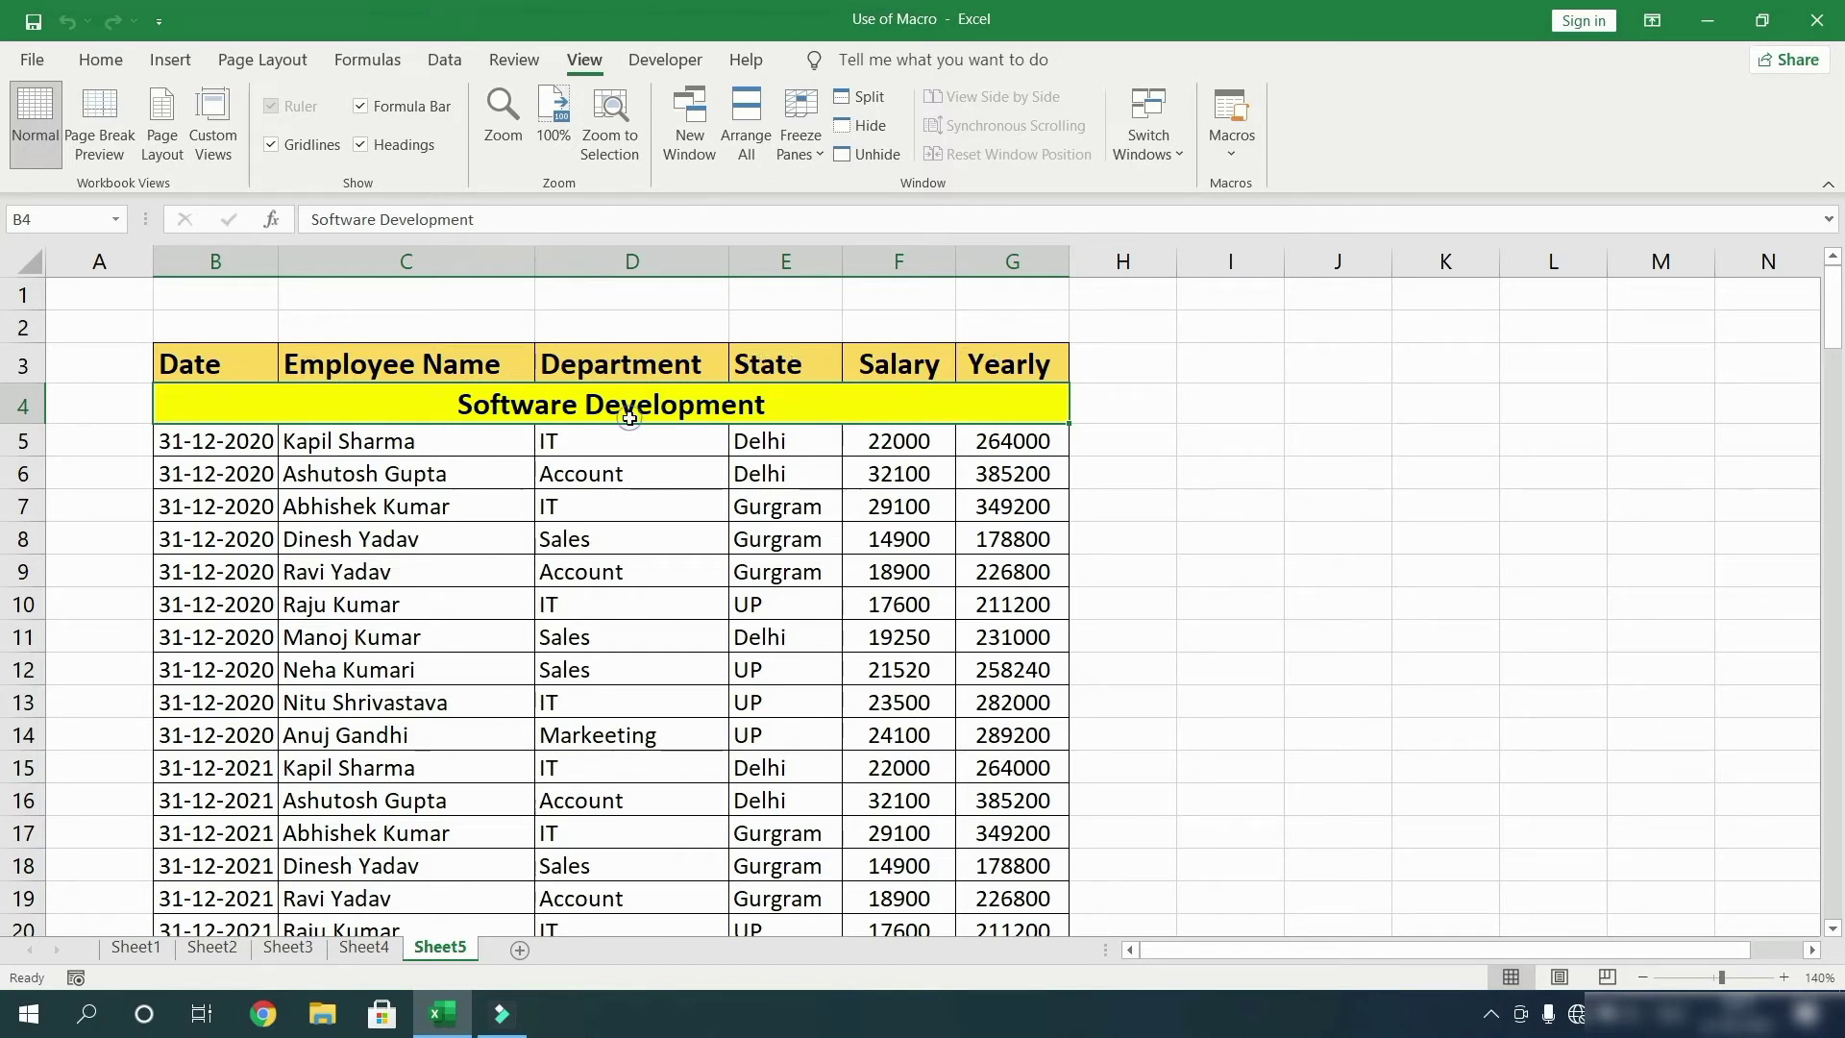
pyautogui.press('Down')
pyautogui.press('Down')
pyautogui.press('Down')
pyautogui.press('Down')
pyautogui.press('Down')
pyautogui.press('Down')
pyautogui.press('Down')
pyautogui.press('Down')
pyautogui.press('Down')
pyautogui.press('Down')
pyautogui.press('Down')
pyautogui.press('Down')
pyautogui.press('Down')
pyautogui.press('Down')
pyautogui.press('Down')
pyautogui.press('Down')
pyautogui.press('Down')
pyautogui.press('Down')
pyautogui.press('Down')
pyautogui.press('Down')
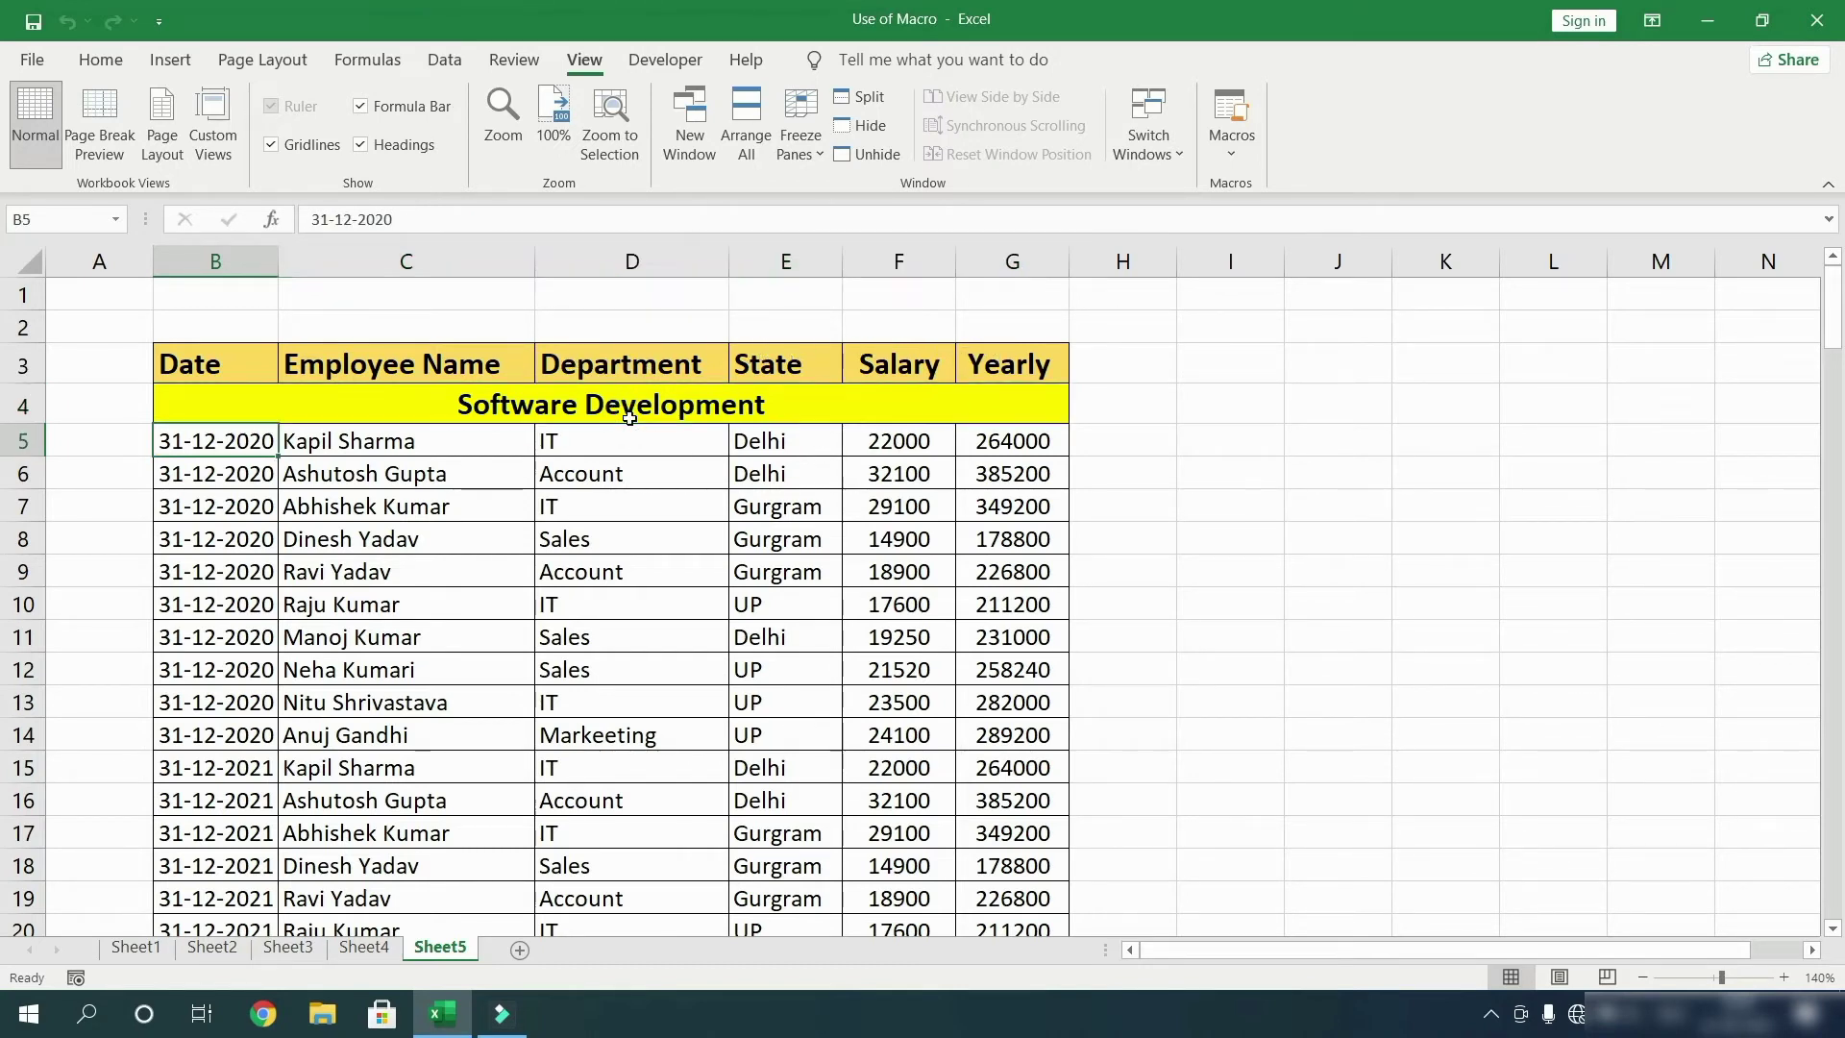
pyautogui.press('Down')
pyautogui.press('Down')
pyautogui.press('Down')
pyautogui.press('Down')
pyautogui.press('Down')
pyautogui.press('Down')
pyautogui.press('Down')
pyautogui.press('Down')
pyautogui.press('Down')
pyautogui.press('Down')
pyautogui.press('Down')
pyautogui.press('Down')
pyautogui.press('Down')
pyautogui.press('Down')
pyautogui.press('Down')
pyautogui.press('Down')
pyautogui.press('Down')
pyautogui.press('Down')
pyautogui.press('Down')
pyautogui.press('Down')
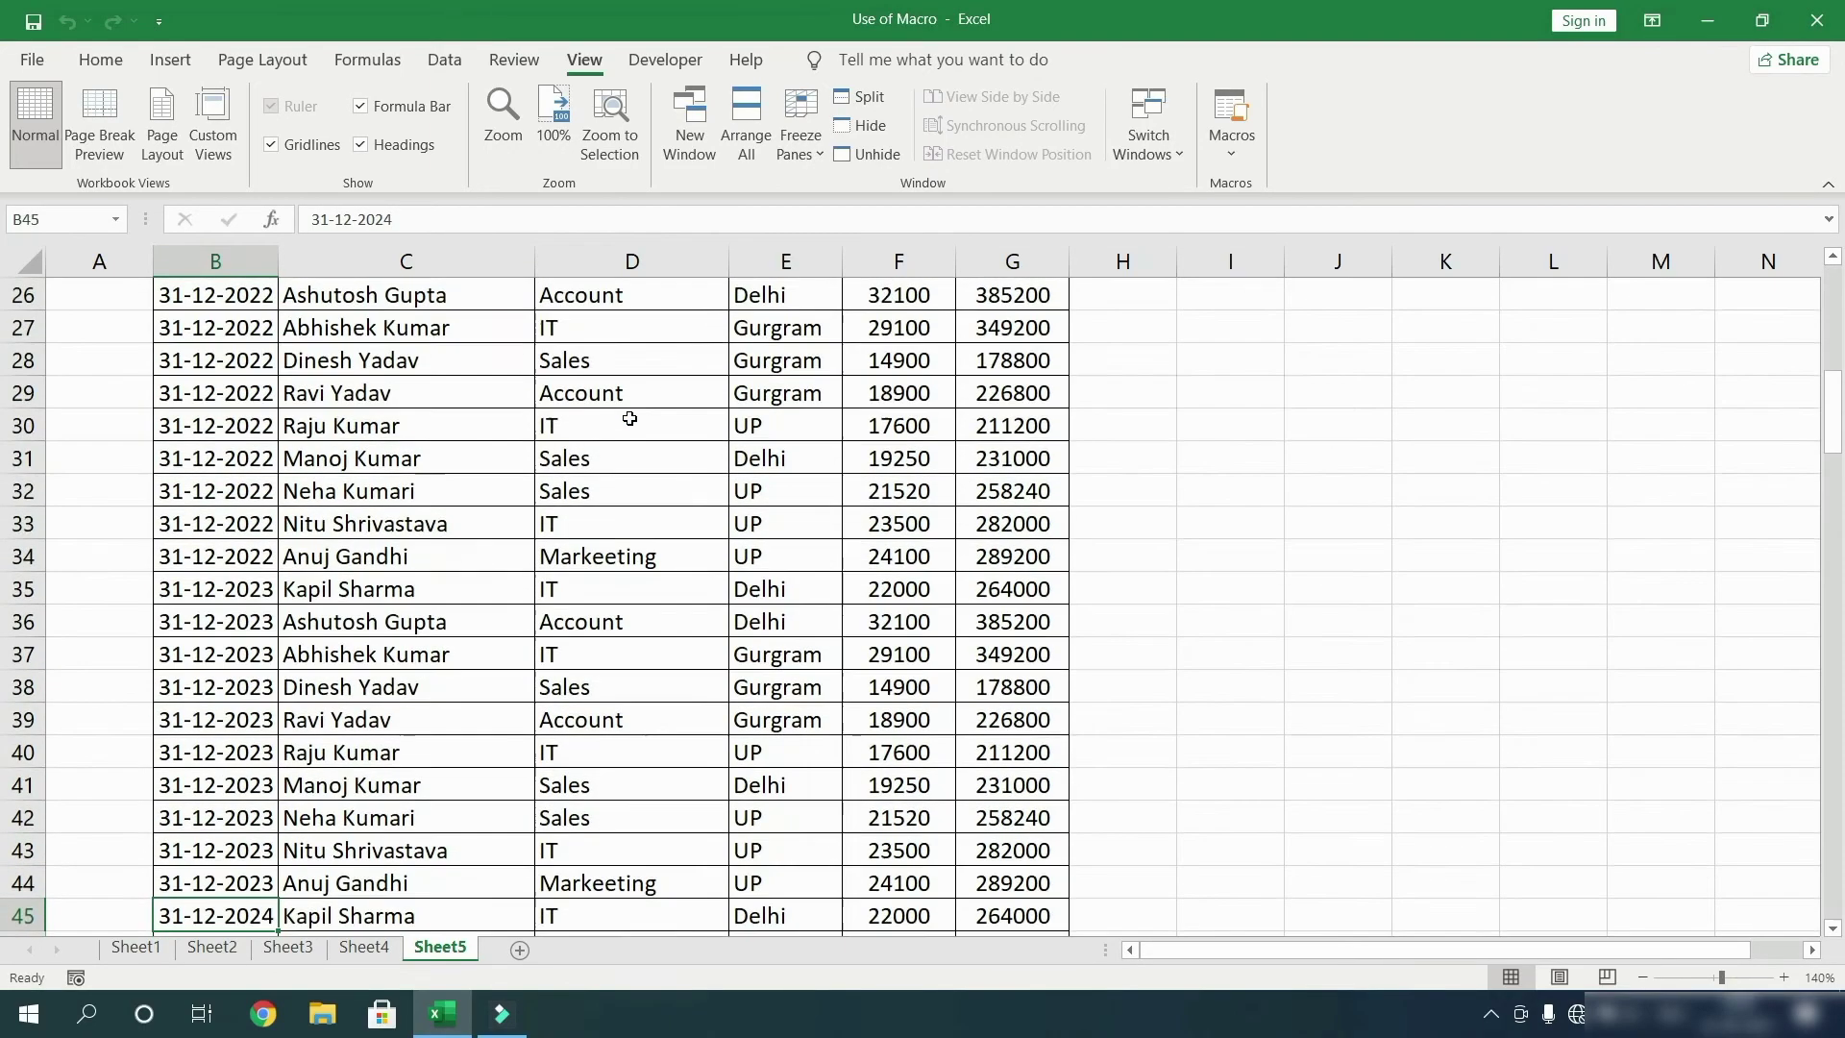
pyautogui.press('Down')
pyautogui.press('Down')
pyautogui.press('Down')
pyautogui.press('Down')
pyautogui.press('Down')
pyautogui.press('Down')
pyautogui.press('Down')
pyautogui.press('Down')
pyautogui.press('Down')
pyautogui.press('Down')
pyautogui.press('Down')
pyautogui.press('Down')
pyautogui.press('Down')
pyautogui.press('Down')
pyautogui.press('Down')
pyautogui.press('Down')
pyautogui.press('Down')
pyautogui.press('Down')
pyautogui.press('Down')
pyautogui.press('Down')
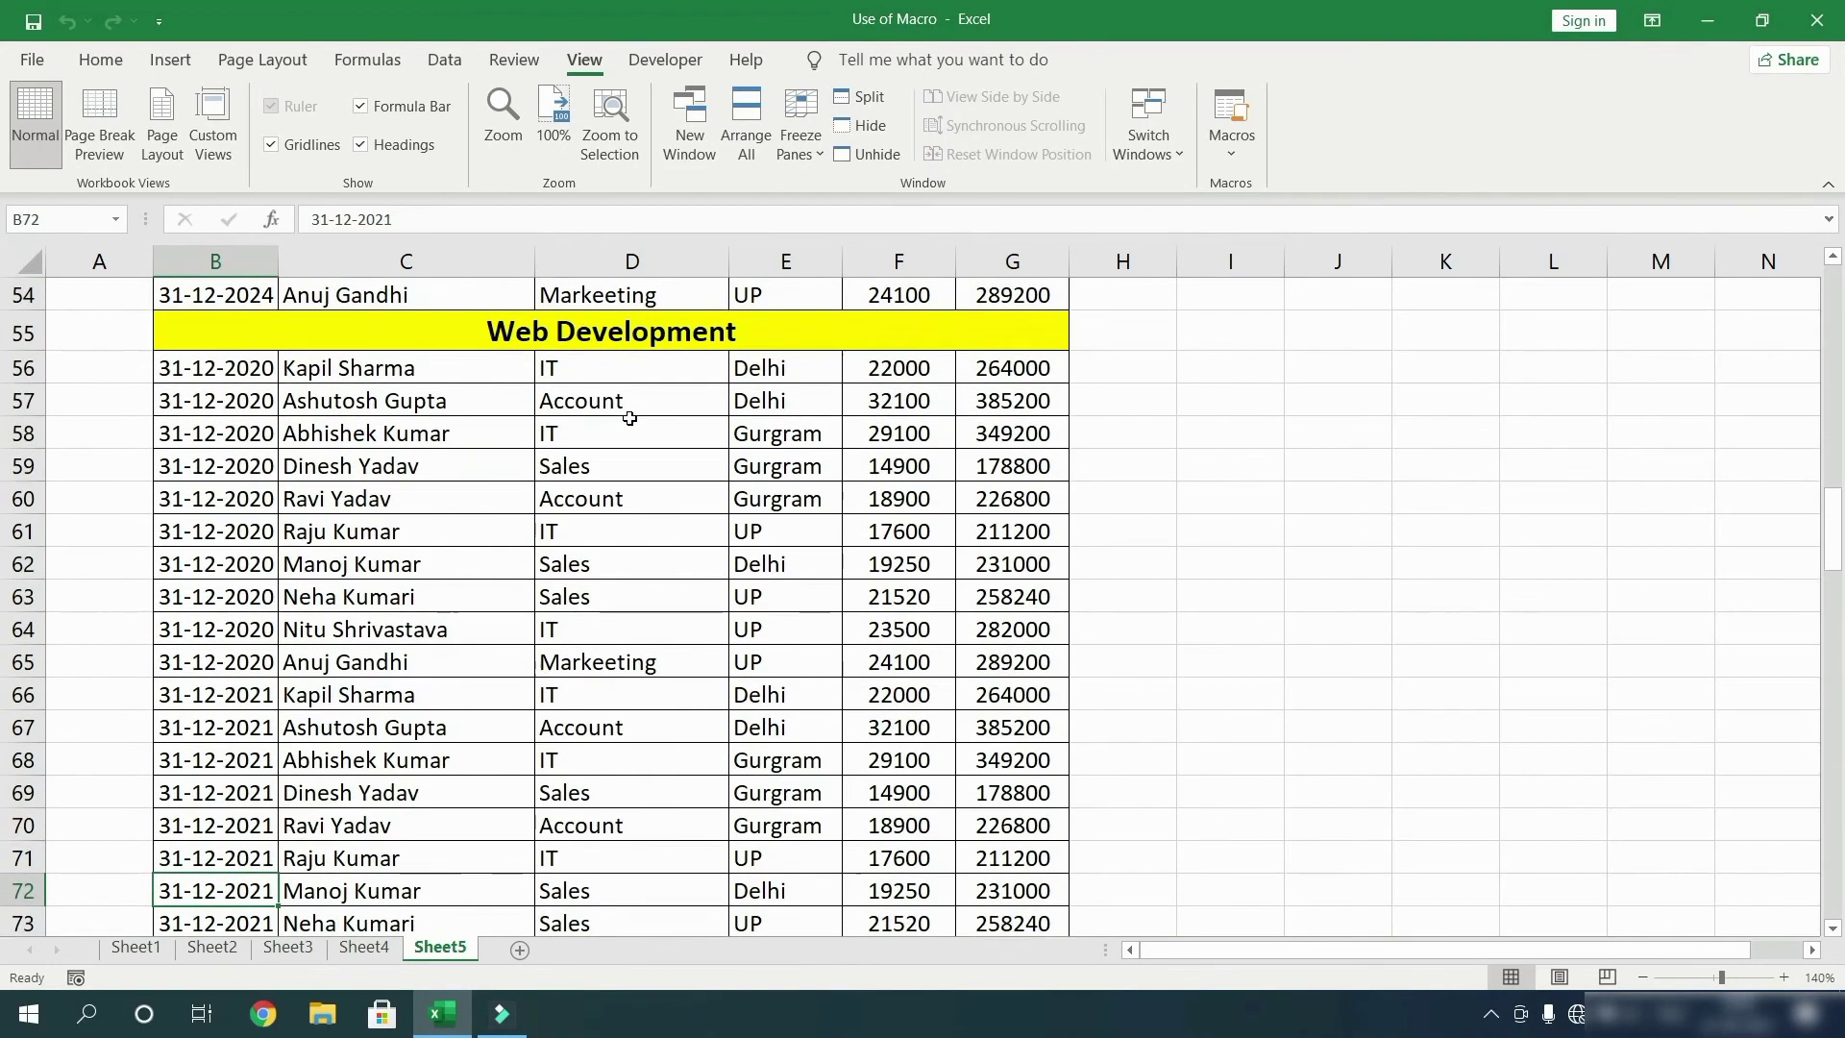
pyautogui.press('Down')
pyautogui.press('Down')
pyautogui.press('Down')
pyautogui.press('Down')
pyautogui.press('Down')
pyautogui.press('Down')
pyautogui.press('Down')
pyautogui.press('Down')
pyautogui.press('Down')
pyautogui.press('Down')
pyautogui.press('Down')
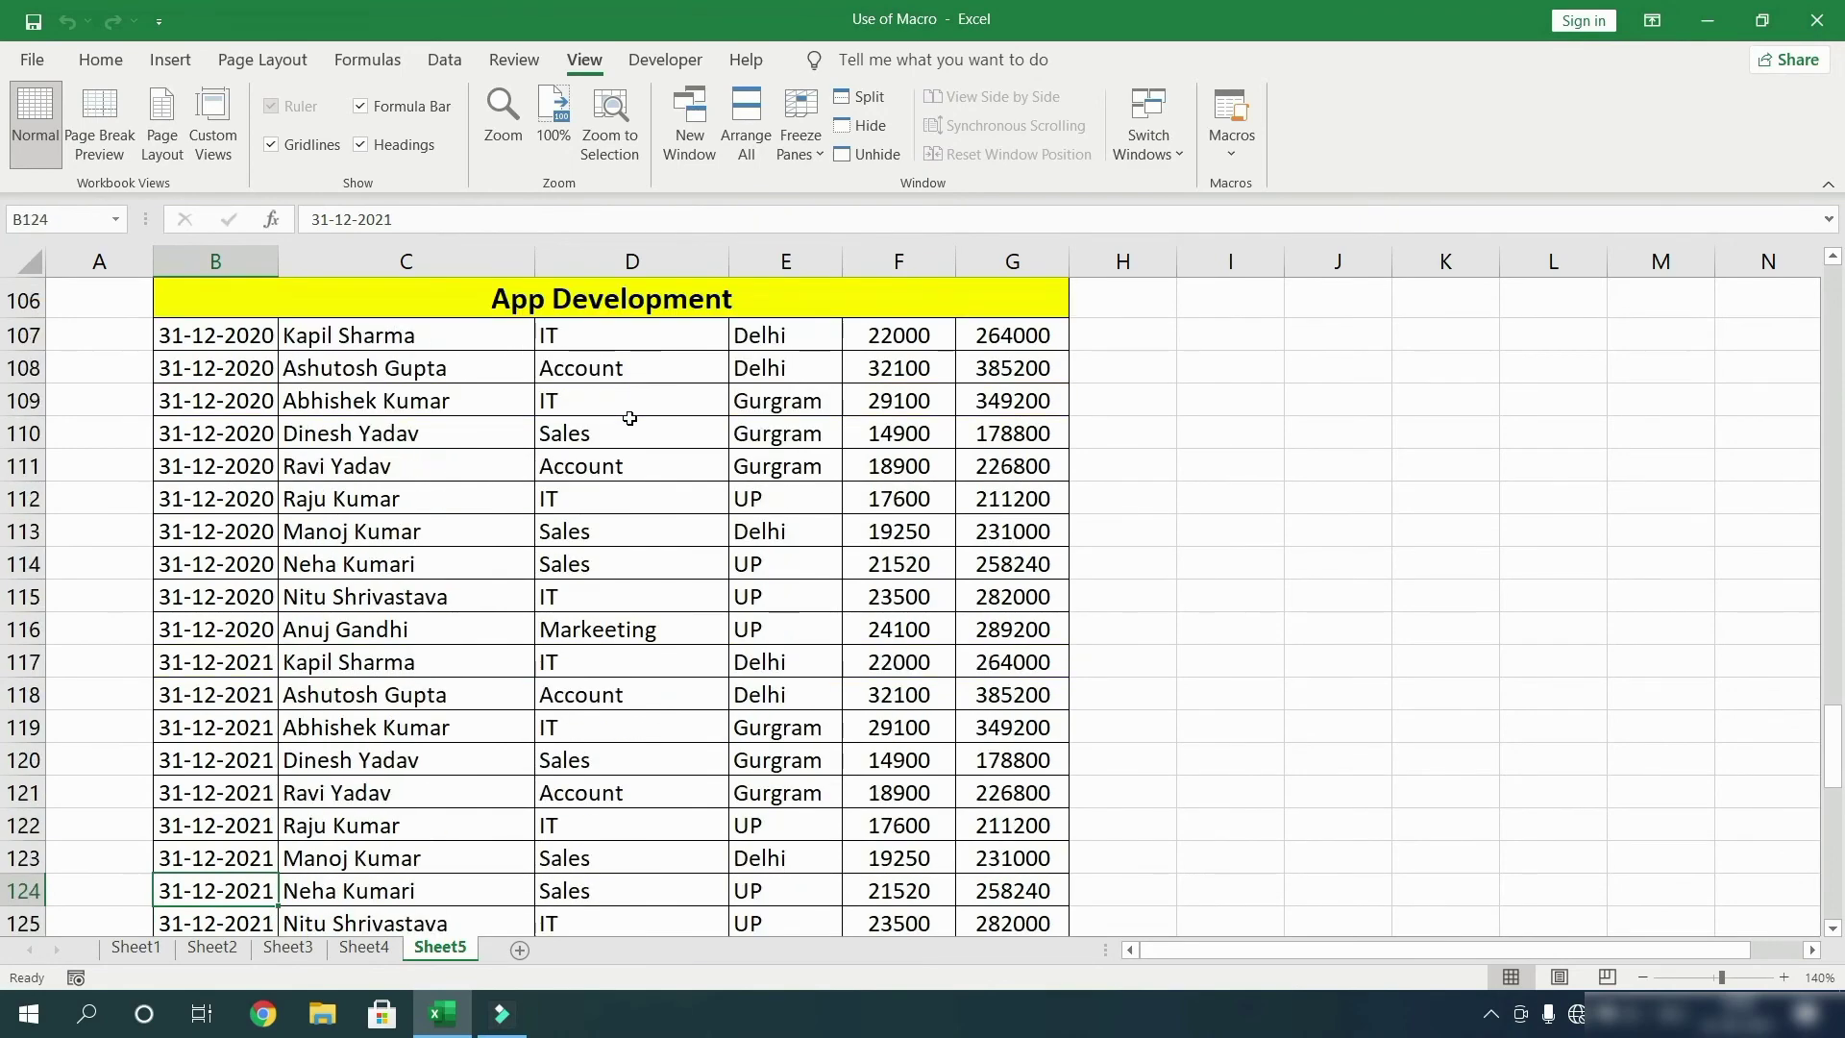
pyautogui.press('Down')
pyautogui.press('Down')
pyautogui.press('Down')
pyautogui.press('Down')
pyautogui.press('Down')
pyautogui.press('Down')
pyautogui.press('Down')
pyautogui.press('Down')
pyautogui.press('Down')
pyautogui.press('Down')
pyautogui.press('Down')
pyautogui.press('Down')
pyautogui.press('Down')
pyautogui.press('Down')
pyautogui.press('Down')
pyautogui.press('Down')
pyautogui.press('Down')
pyautogui.press('Down')
pyautogui.press('Down')
pyautogui.press('Down')
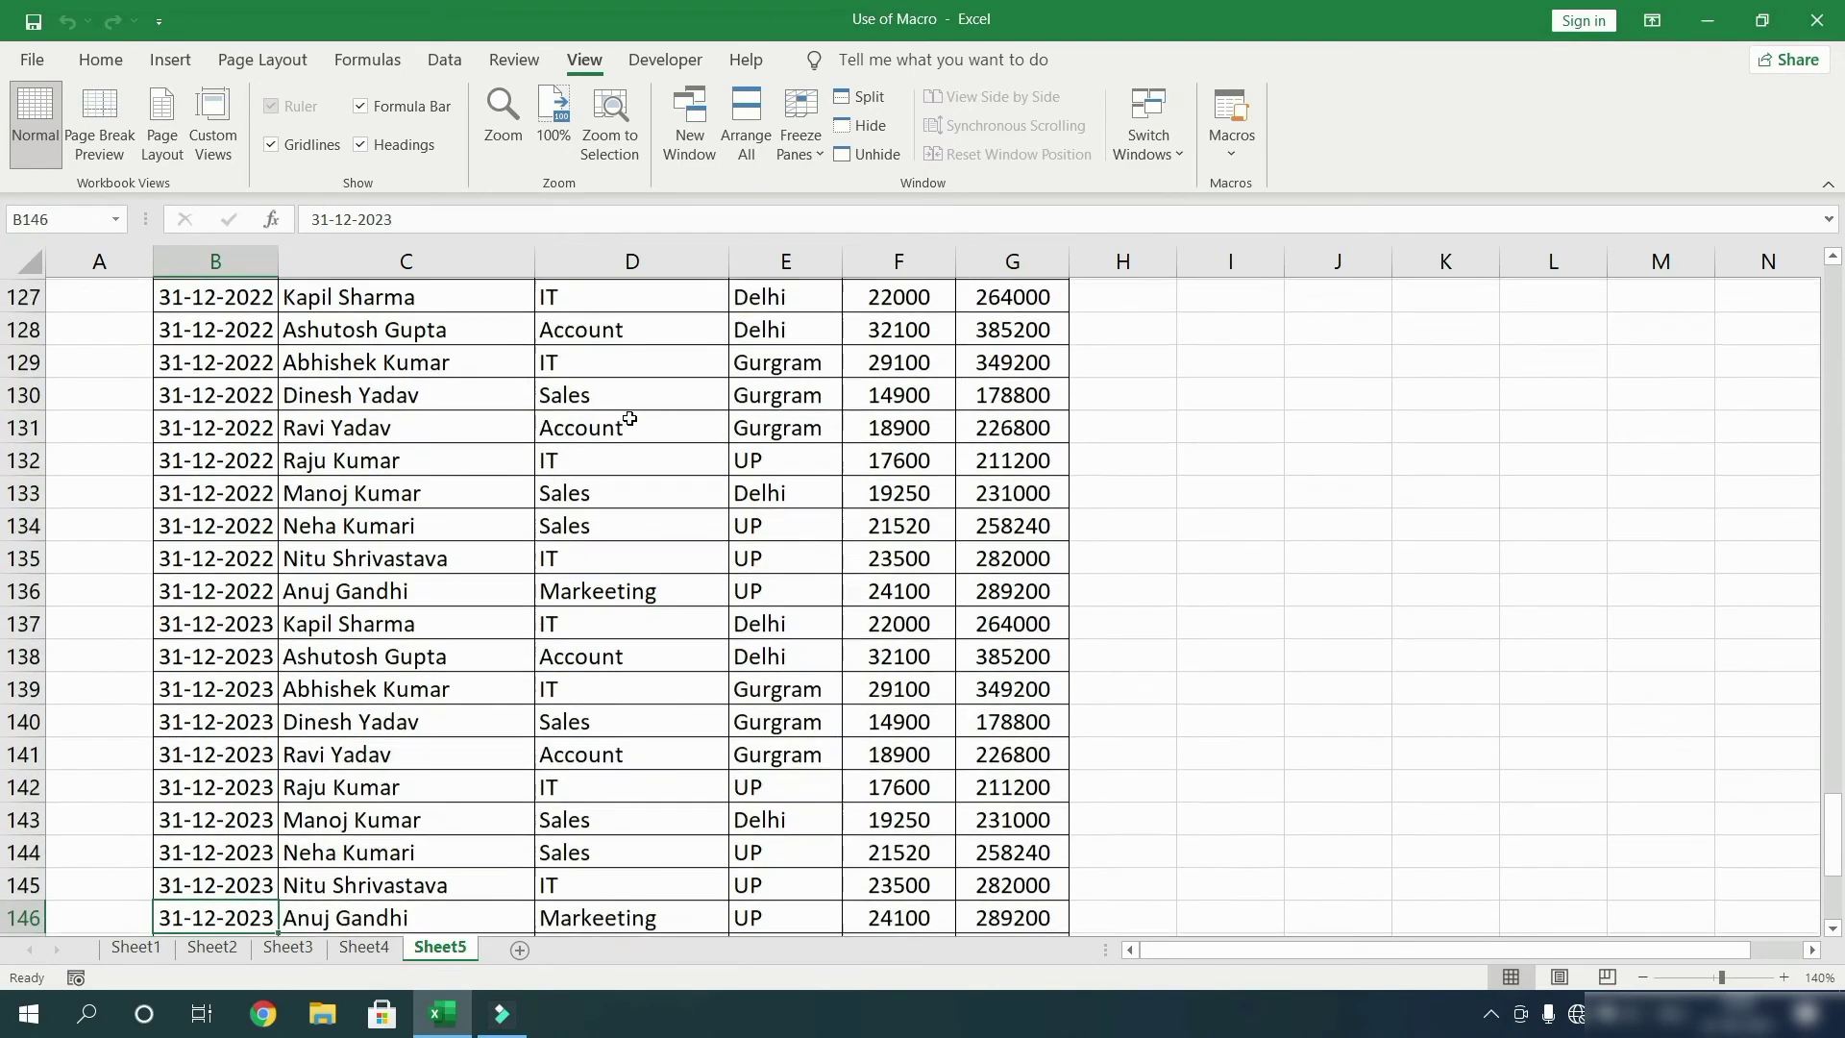
# Step: Examine the remaining App Development records on Sheet5 down past the last row of the employee data
pyautogui.press('Down')
pyautogui.press('Down')
pyautogui.press('Down')
pyautogui.press('Down')
pyautogui.press('Down')
pyautogui.press('Down')
pyautogui.press('Down')
pyautogui.press('Down')
pyautogui.press('Down')
pyautogui.press('Down')
pyautogui.press('Down')
pyautogui.press('Down')
pyautogui.press('Down')
pyautogui.press('Down')
pyautogui.press('Down')
pyautogui.press('Down')
pyautogui.press('Down')
pyautogui.press('Down')
pyautogui.press('Down')
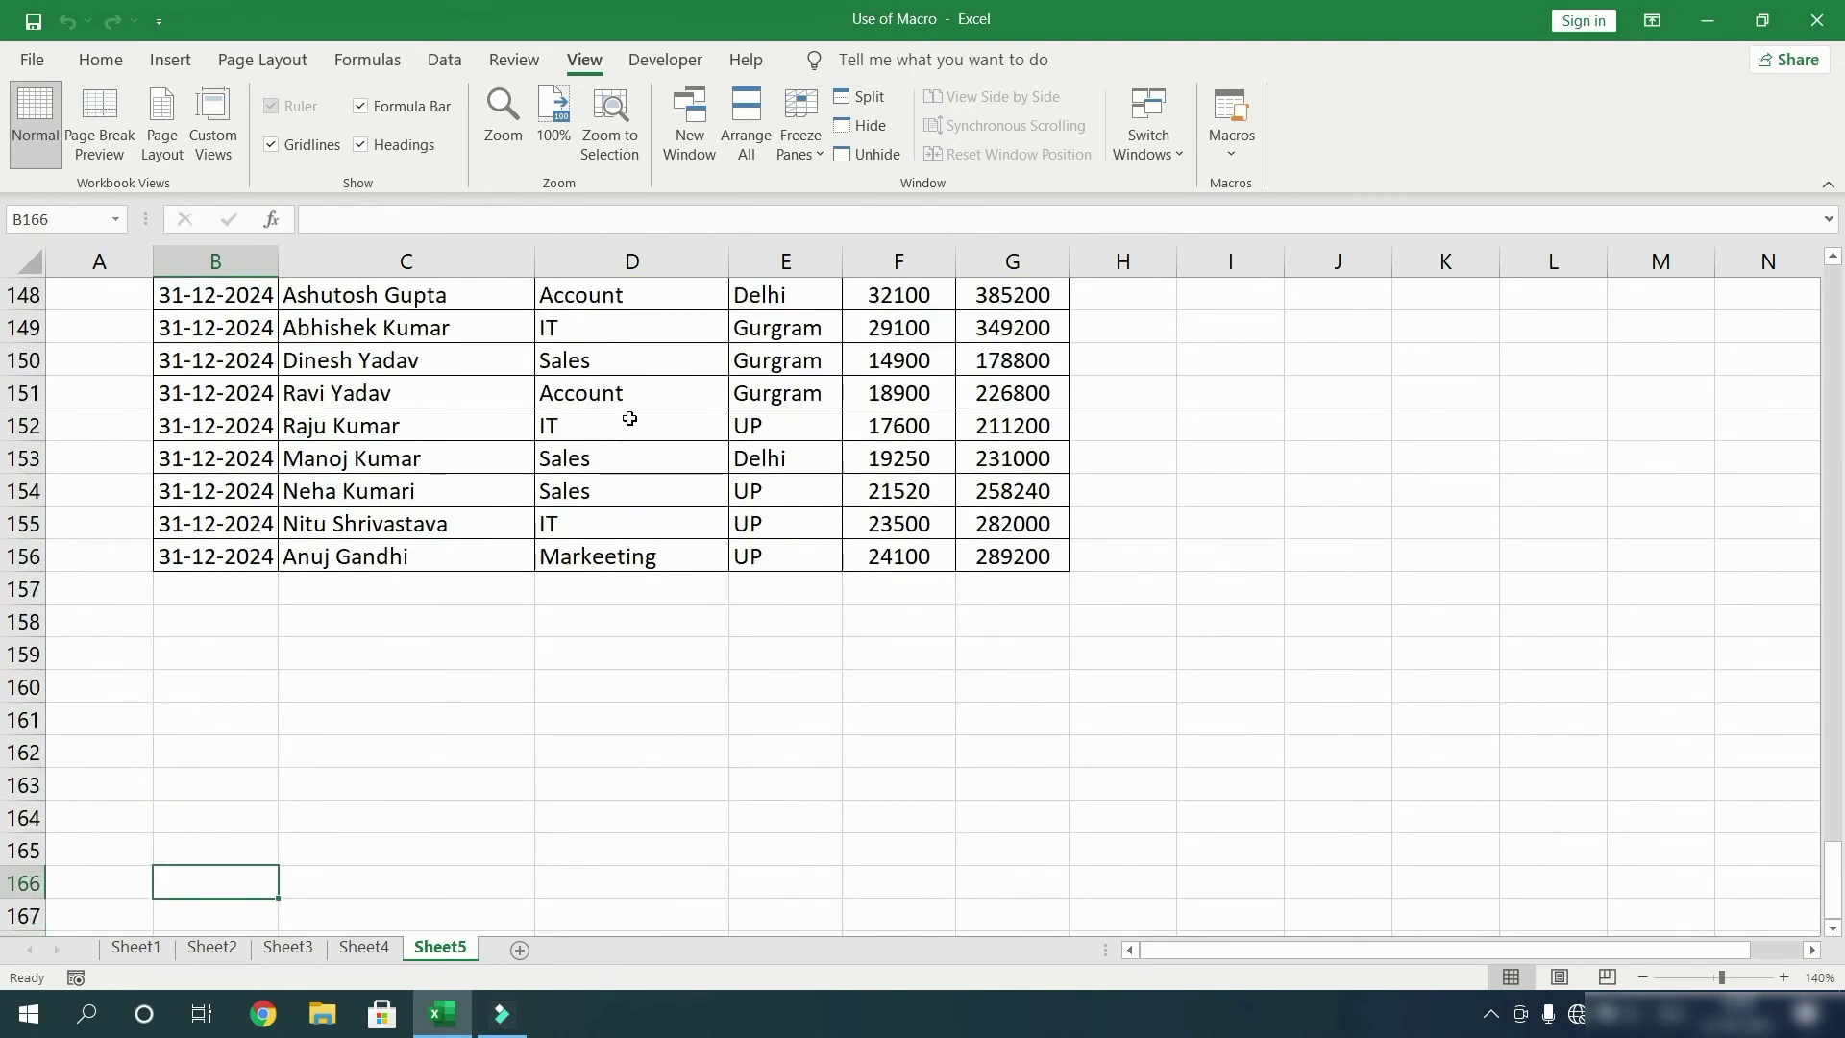
# Step: Return to the Date header on Sheet5 and review the employee records from Software Development down into the App Development section
pyautogui.hotkey('ctrl', 'Up')
pyautogui.hotkey('ctrl', 'Up')
pyautogui.hotkey('ctrl', 'Up')
pyautogui.press('Down')
pyautogui.press('Down')
pyautogui.press('Down')
pyautogui.press('Down')
pyautogui.press('Down')
pyautogui.press('Down')
pyautogui.press('Down')
pyautogui.press('Down')
pyautogui.press('Down')
pyautogui.press('Down')
pyautogui.press('Down')
pyautogui.press('Down')
pyautogui.press('Down')
pyautogui.press('Down')
pyautogui.press('Down')
pyautogui.press('Down')
pyautogui.press('Down')
pyautogui.press('Down')
pyautogui.press('Down')
pyautogui.press('Down')
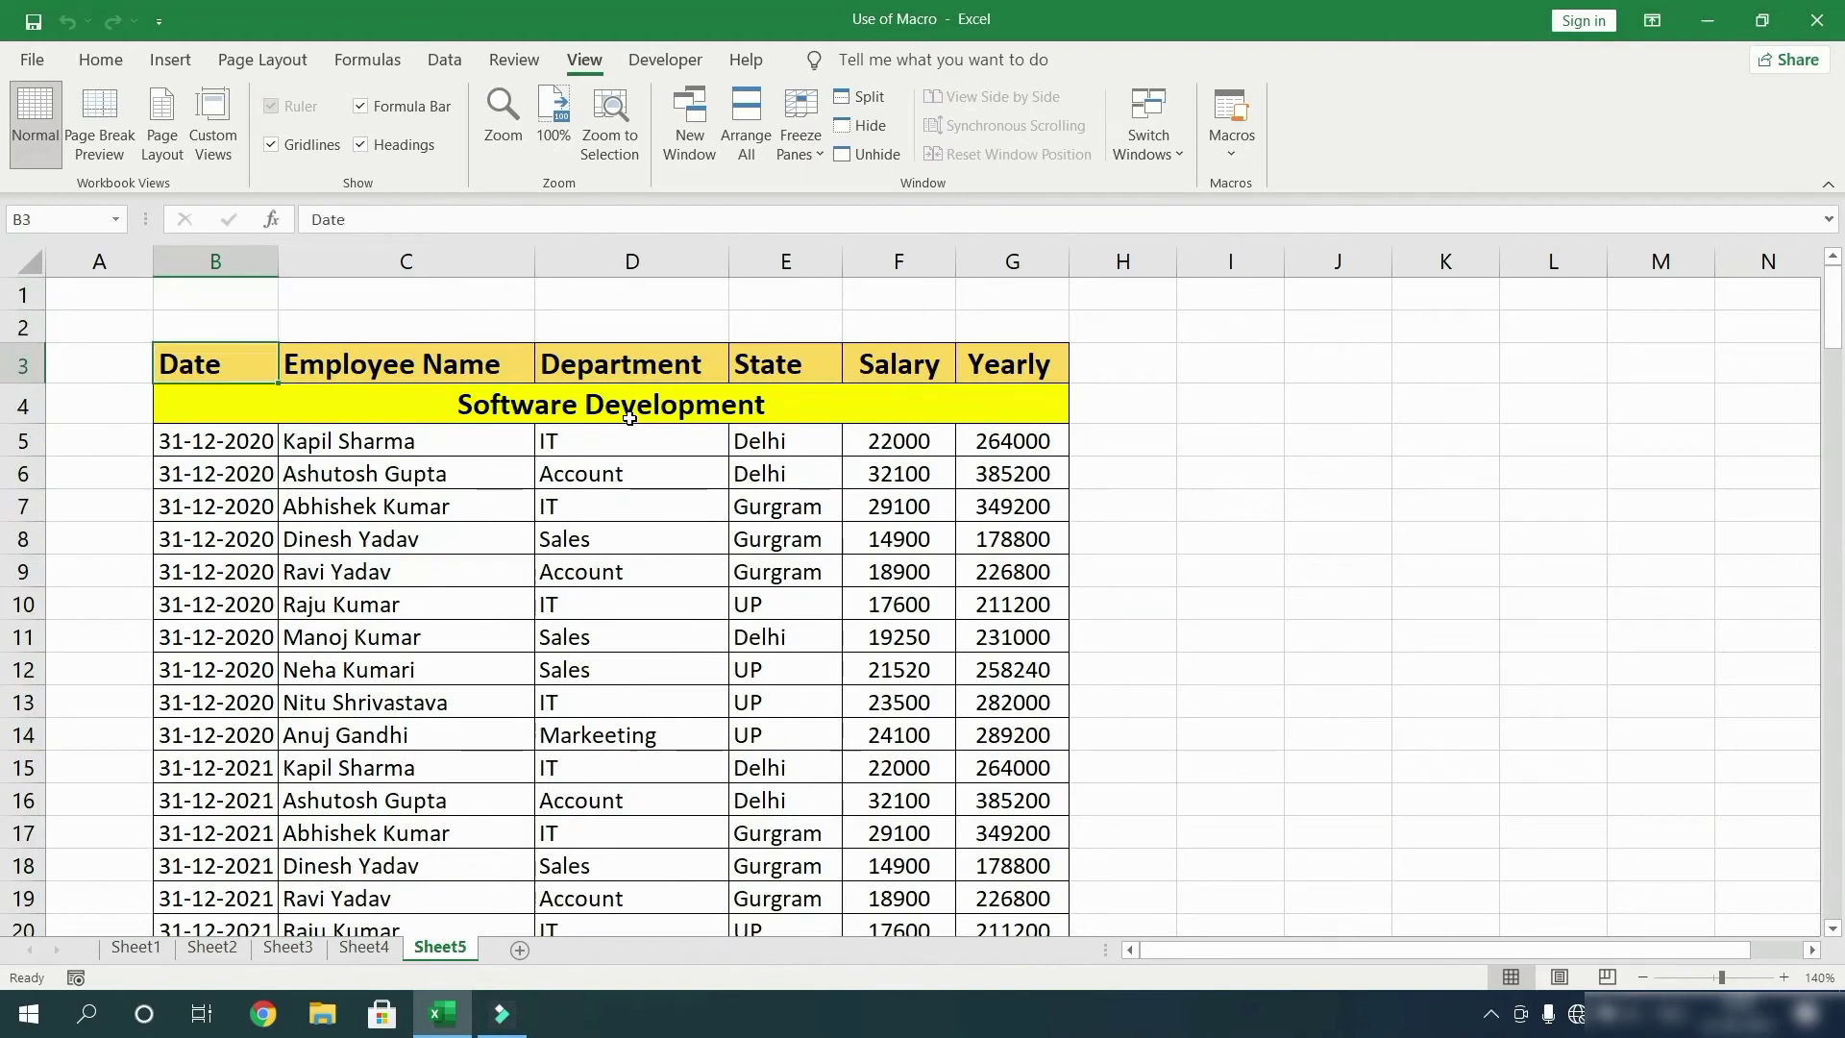
pyautogui.press('Down')
pyautogui.press('Down')
pyautogui.press('Down')
pyautogui.press('Down')
pyautogui.press('Down')
pyautogui.press('Down')
pyautogui.press('Down')
pyautogui.press('Down')
pyautogui.press('Down')
pyautogui.press('Down')
pyautogui.press('Down')
pyautogui.press('Down')
pyautogui.press('Down')
pyautogui.press('Down')
pyautogui.press('Down')
pyautogui.press('Down')
pyautogui.press('Down')
pyautogui.press('Down')
pyautogui.press('Down')
pyautogui.press('Down')
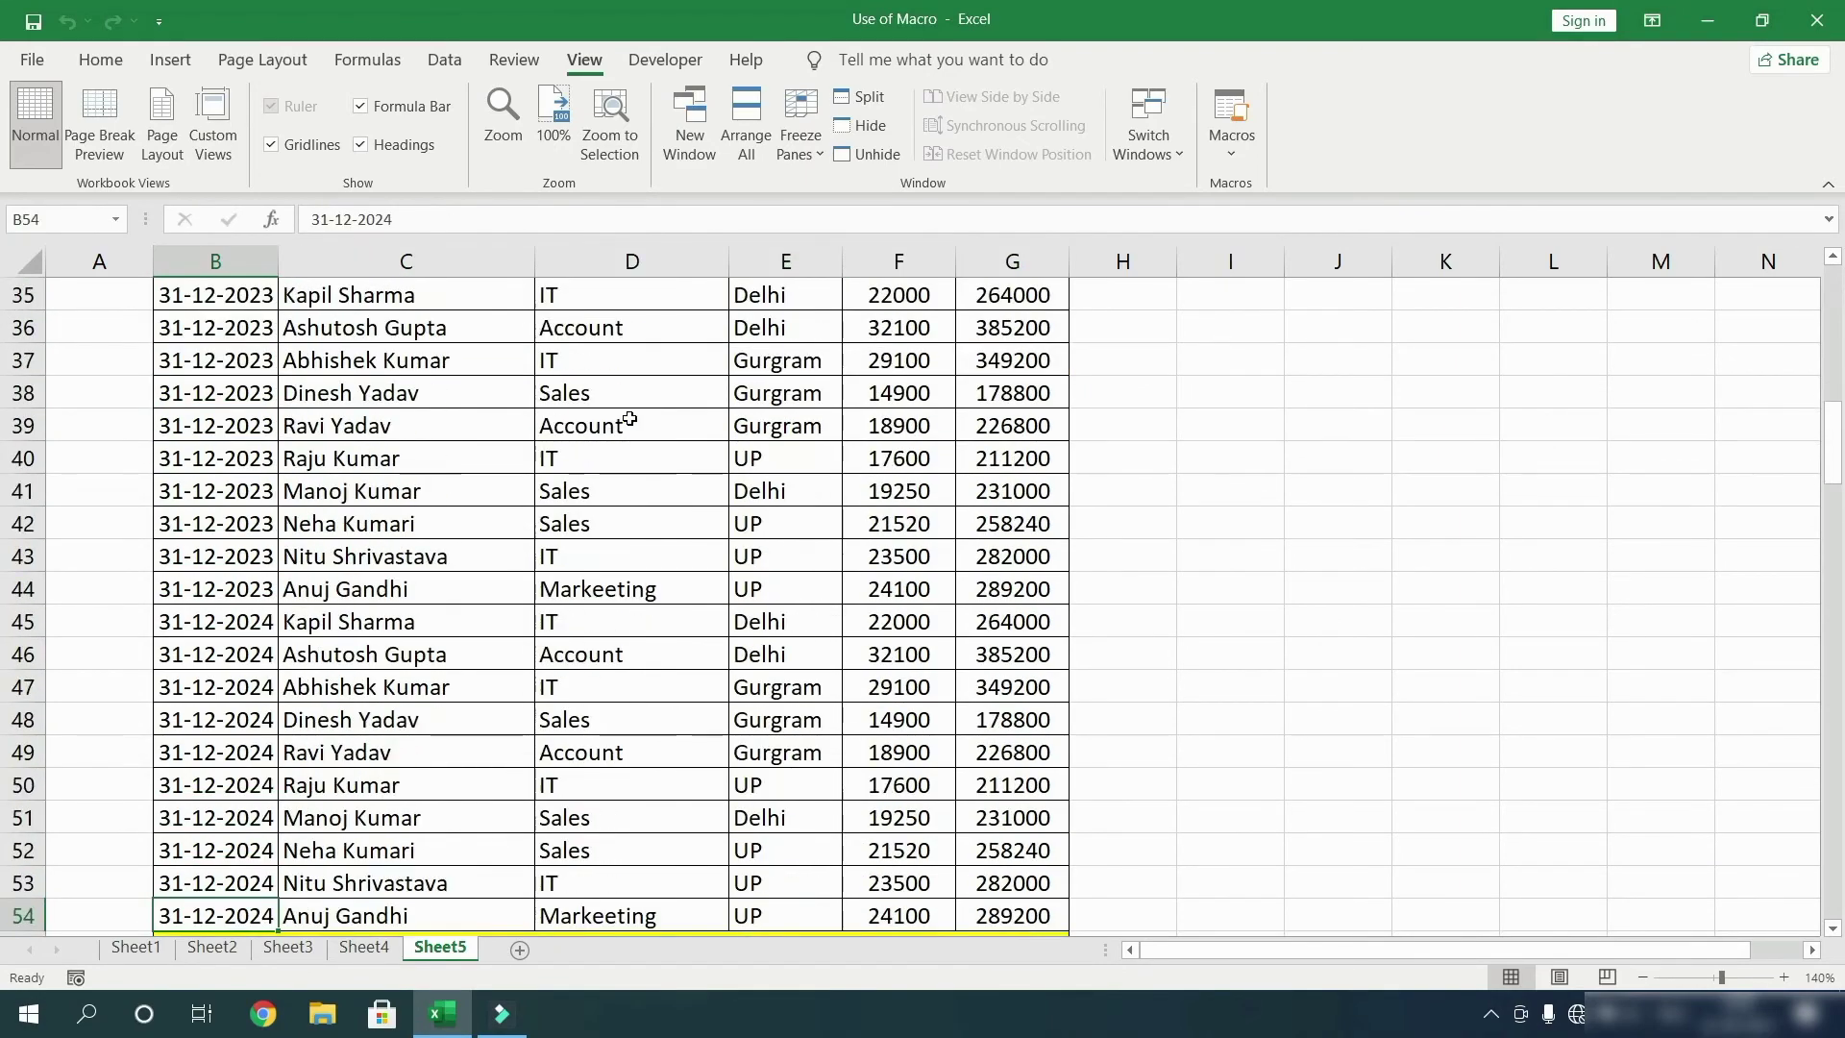
pyautogui.press('Down')
pyautogui.press('Down')
pyautogui.press('Down')
pyautogui.press('Down')
pyautogui.press('Down')
pyautogui.press('Down')
pyautogui.press('Down')
pyautogui.press('Down')
pyautogui.press('Down')
pyautogui.press('Down')
pyautogui.press('Down')
pyautogui.press('Down')
pyautogui.press('Down')
pyautogui.press('Down')
pyautogui.press('Down')
pyautogui.press('Down')
pyautogui.press('Down')
pyautogui.press('Down')
pyautogui.press('Down')
pyautogui.press('Down')
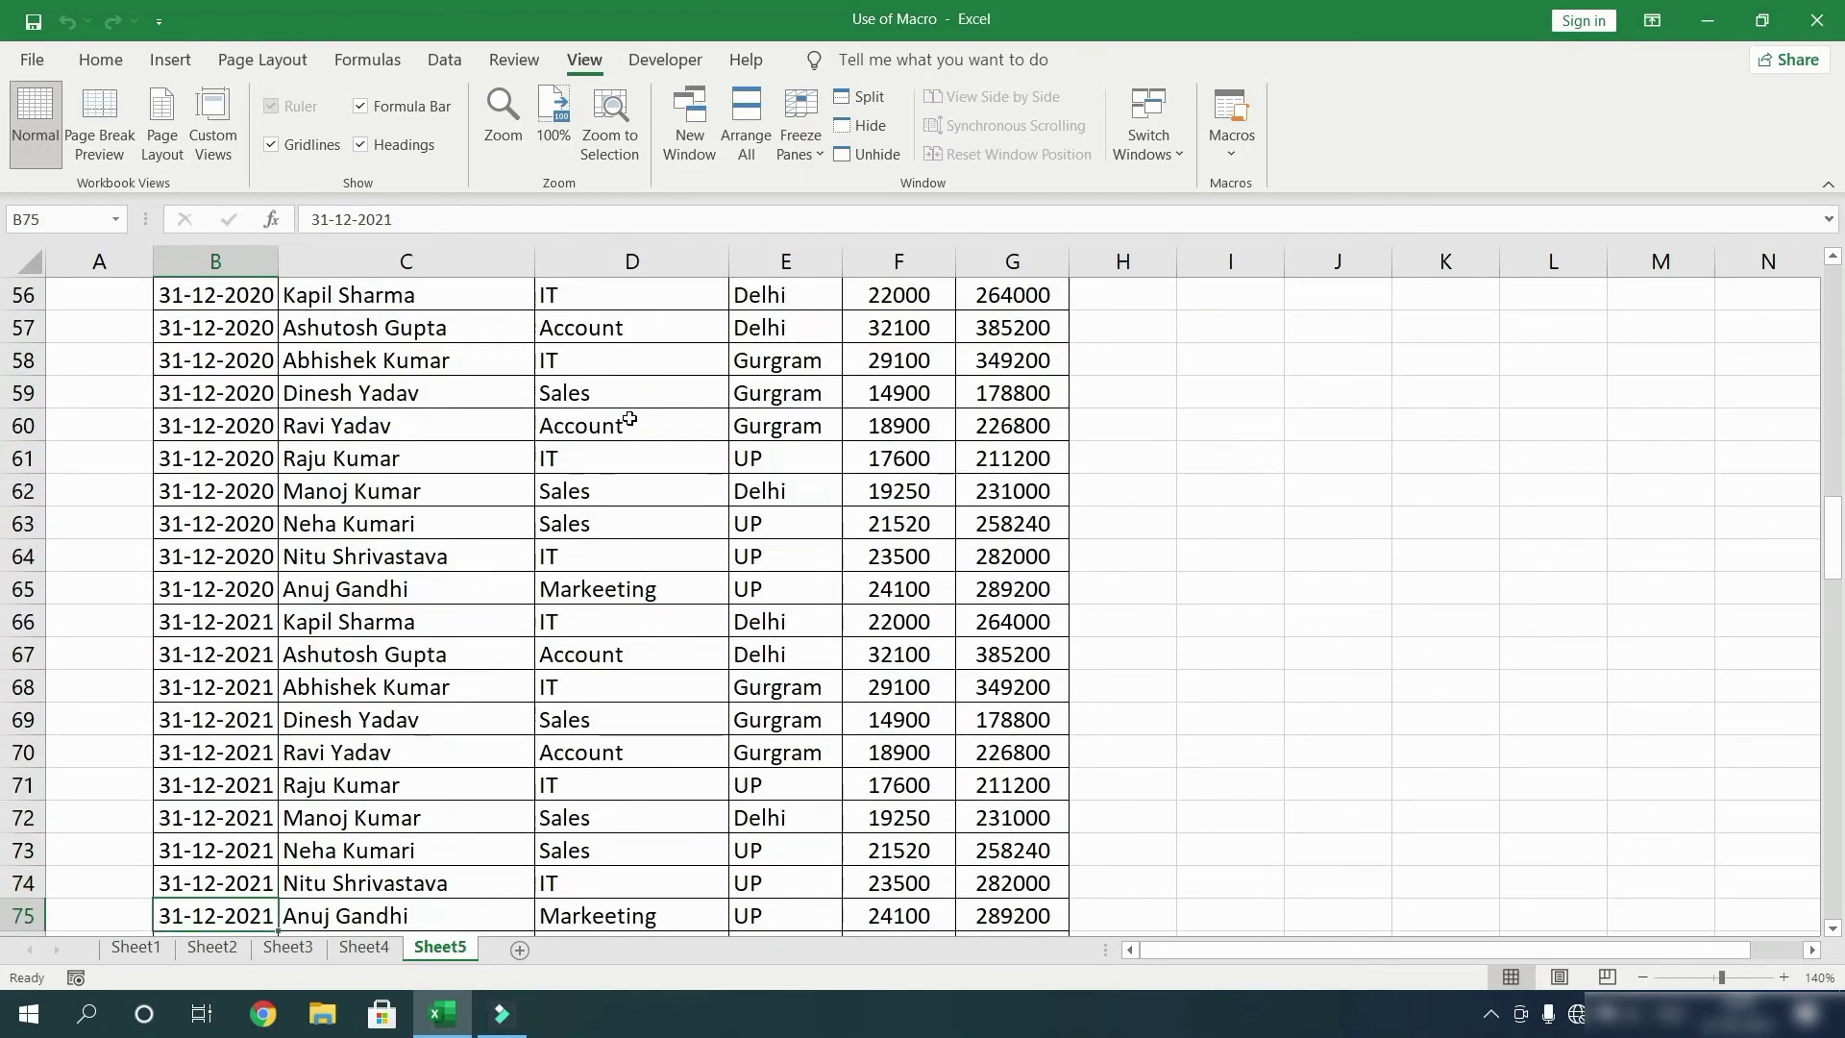
pyautogui.press('Down')
pyautogui.press('Down')
pyautogui.press('Down')
pyautogui.press('Down')
pyautogui.press('Down')
pyautogui.press('Down')
pyautogui.press('Down')
pyautogui.press('Down')
pyautogui.press('Down')
pyautogui.press('Down')
pyautogui.press('Down')
pyautogui.press('Down')
pyautogui.press('Down')
pyautogui.press('Down')
pyautogui.press('Down')
pyautogui.press('Down')
pyautogui.press('Down')
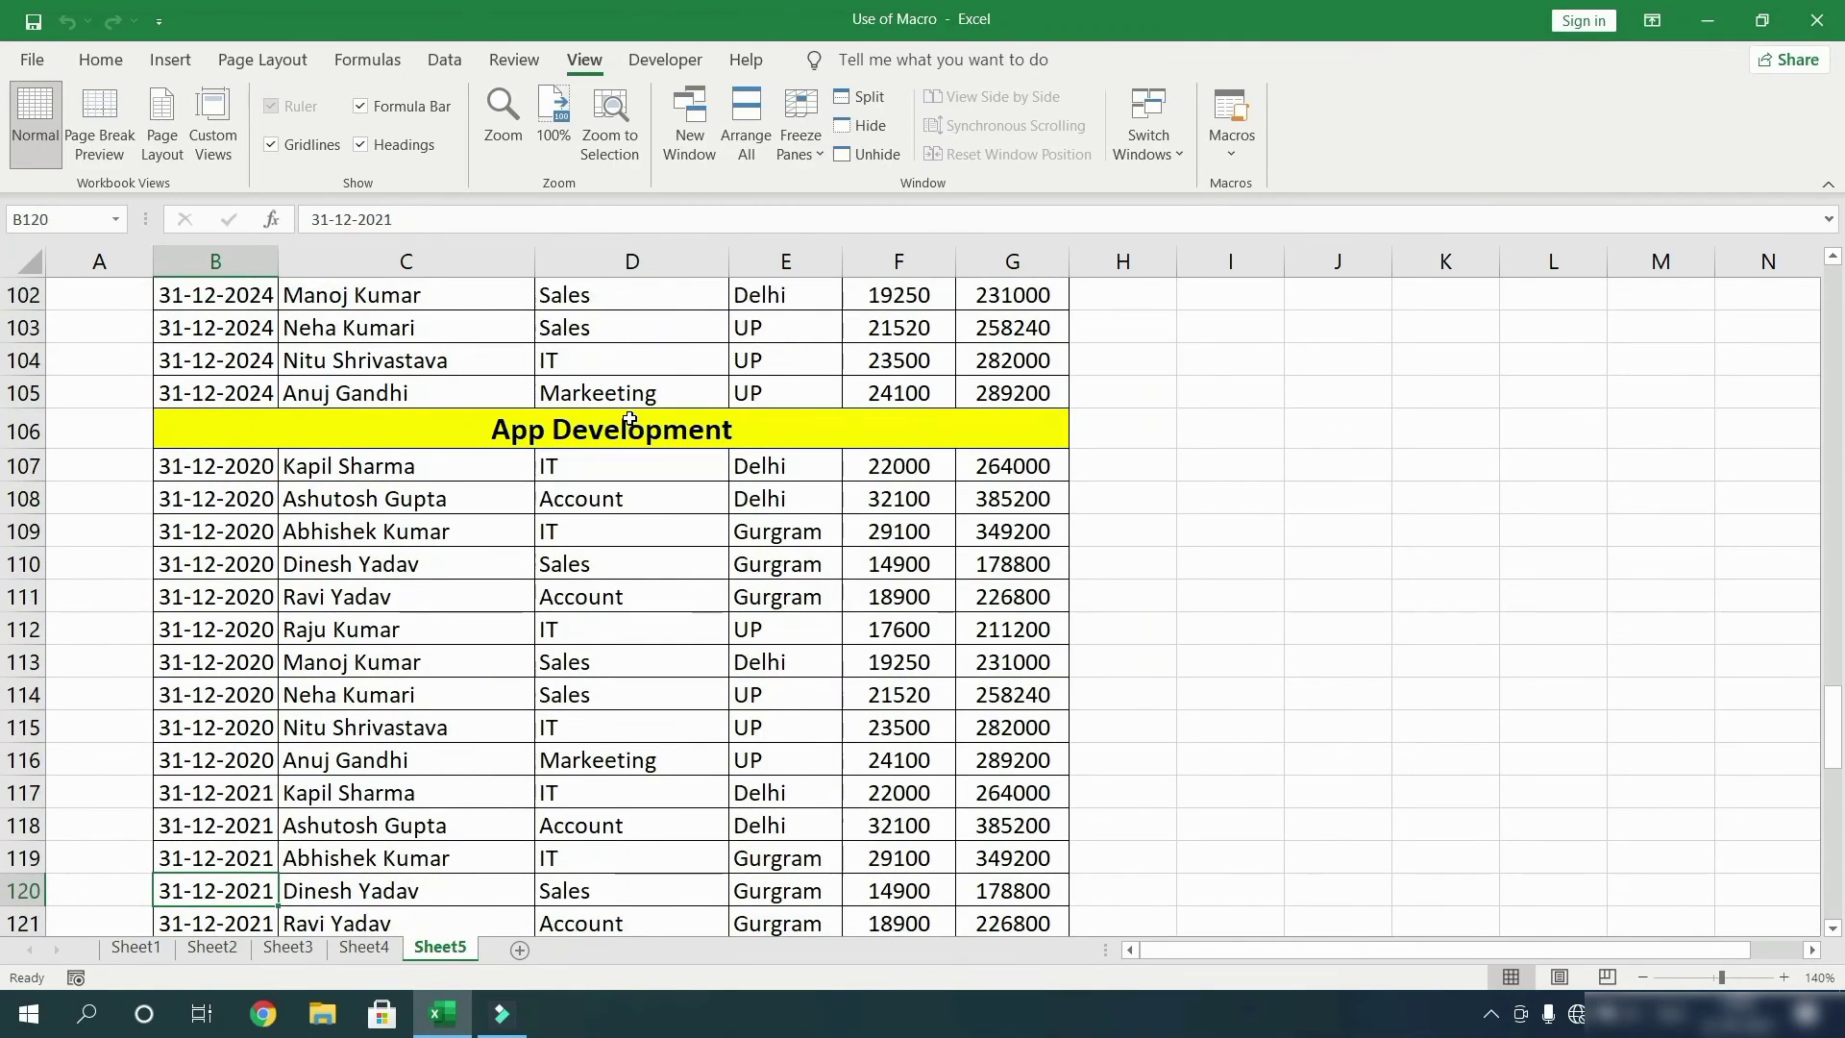
# Step: Go back up through the employee records on Sheet5 to cell B1 above the table
pyautogui.press('Up')
pyautogui.press('Up')
pyautogui.press('Up')
pyautogui.press('Up')
pyautogui.press('Up')
pyautogui.press('Up')
pyautogui.press('Up')
pyautogui.press('Up')
pyautogui.press('Up')
pyautogui.press('Up')
pyautogui.press('Up')
pyautogui.press('Up')
pyautogui.press('Up')
pyautogui.press('Up')
pyautogui.press('Up')
pyautogui.press('Up')
pyautogui.press('Up')
pyautogui.press('Up')
pyautogui.press('Up')
pyautogui.press('Up')
pyautogui.press('Up')
pyautogui.press('Up')
pyautogui.press('Up')
pyautogui.press('Up')
pyautogui.press('Up')
pyautogui.press('Up')
pyautogui.press('Up')
pyautogui.press('Up')
pyautogui.press('Up')
pyautogui.press('Up')
pyautogui.press('Up')
pyautogui.press('Up')
pyautogui.press('Up')
pyautogui.press('Up')
pyautogui.press('Up')
pyautogui.press('Up')
pyautogui.press('Up')
pyautogui.press('Up')
pyautogui.press('Up')
pyautogui.press('Up')
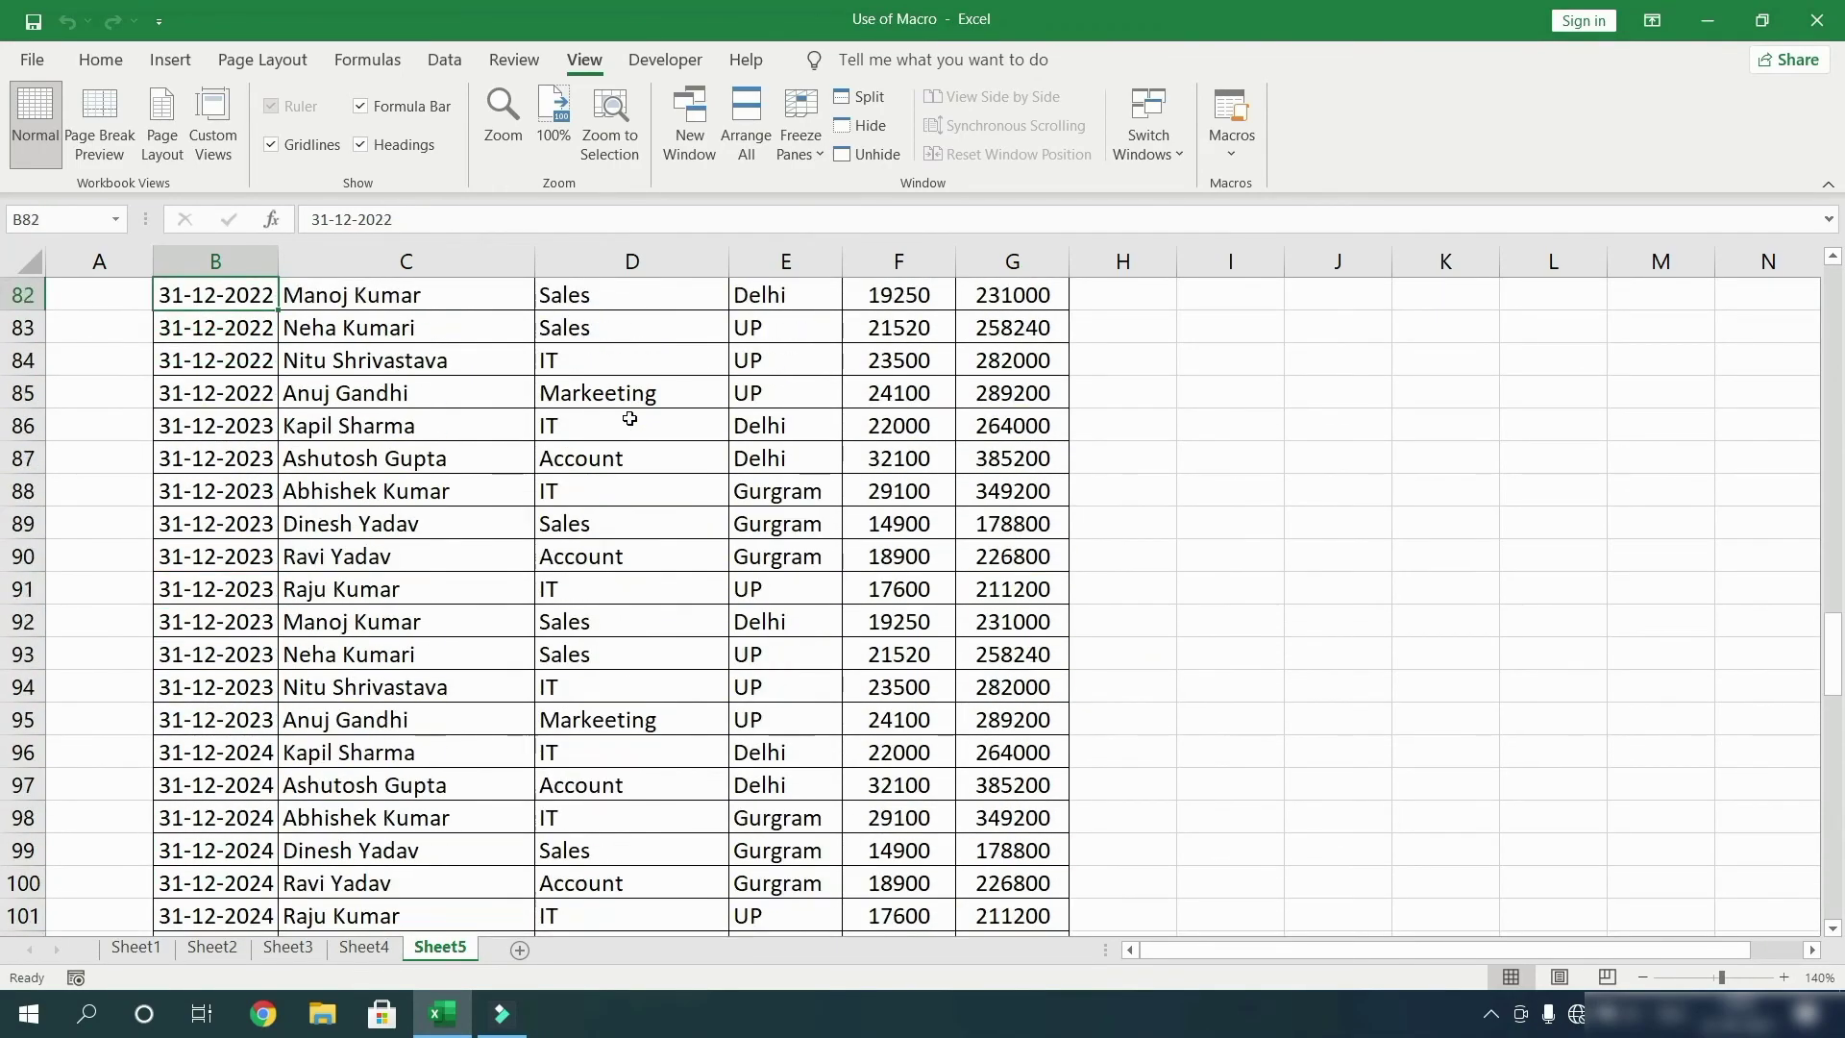
pyautogui.press('Up')
pyautogui.press('Up')
pyautogui.press('Up')
pyautogui.press('Up')
pyautogui.press('Up')
pyautogui.press('Up')
pyautogui.press('Up')
pyautogui.press('Up')
pyautogui.press('Up')
pyautogui.press('Up')
pyautogui.press('Up')
pyautogui.press('Up')
pyautogui.press('Up')
pyautogui.press('Up')
pyautogui.press('Up')
pyautogui.press('Up')
pyautogui.press('Up')
pyautogui.press('Up')
pyautogui.press('Up')
pyautogui.press('Up')
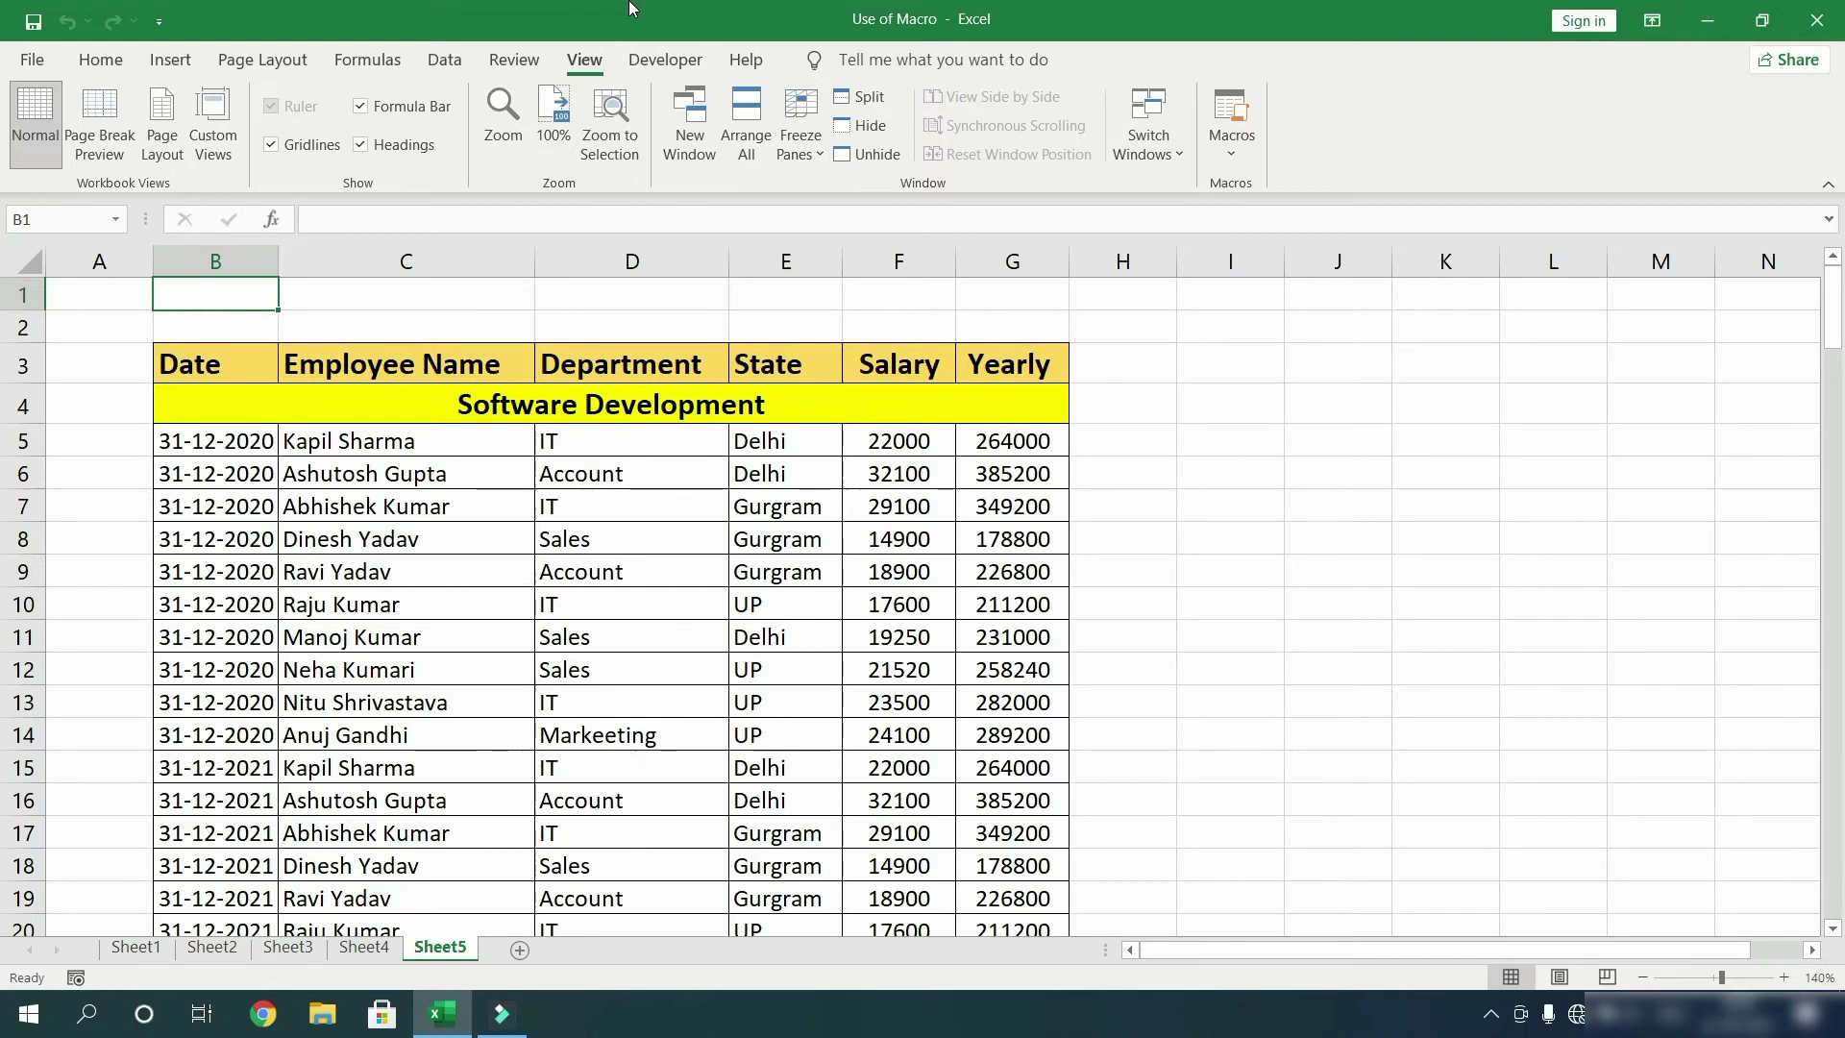
# Step: Draw a rounded rectangle about 3.04 cm wide and 0.73 cm high above the Date header and label it "Software Dev"
pyautogui.click(171, 59)
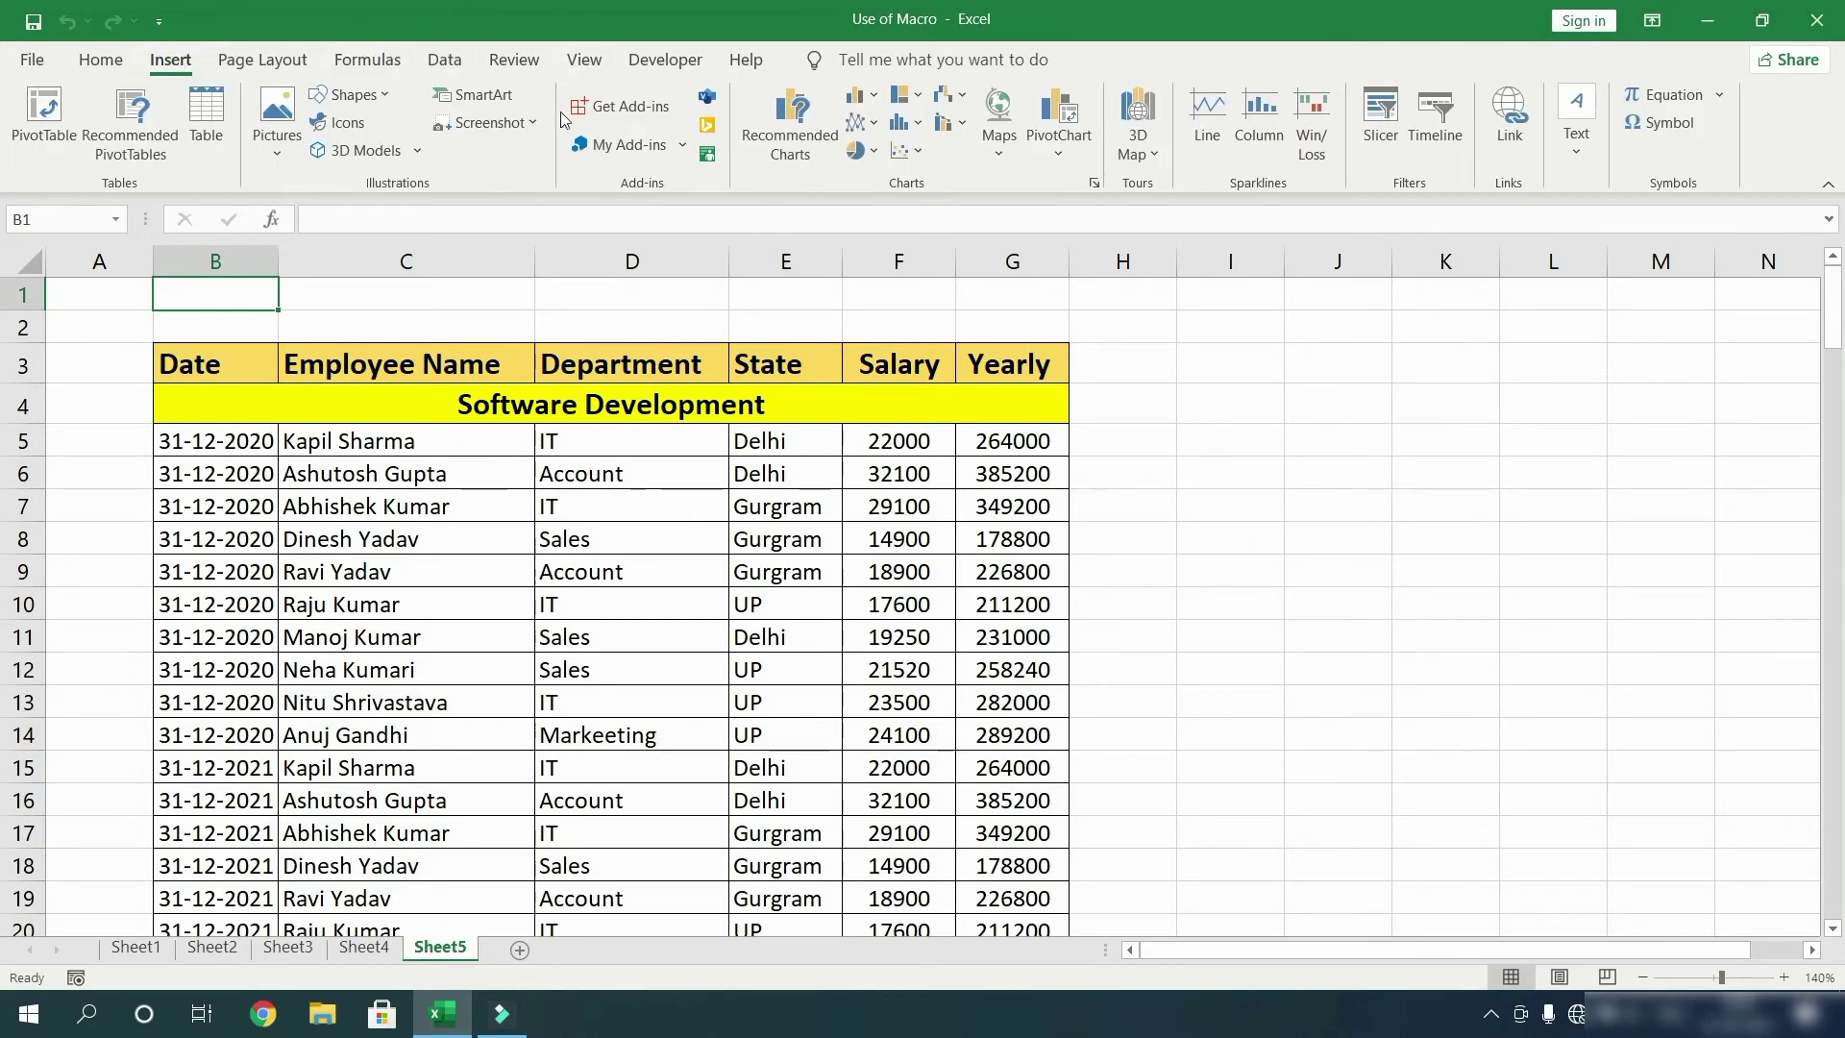
pyautogui.click(392, 95)
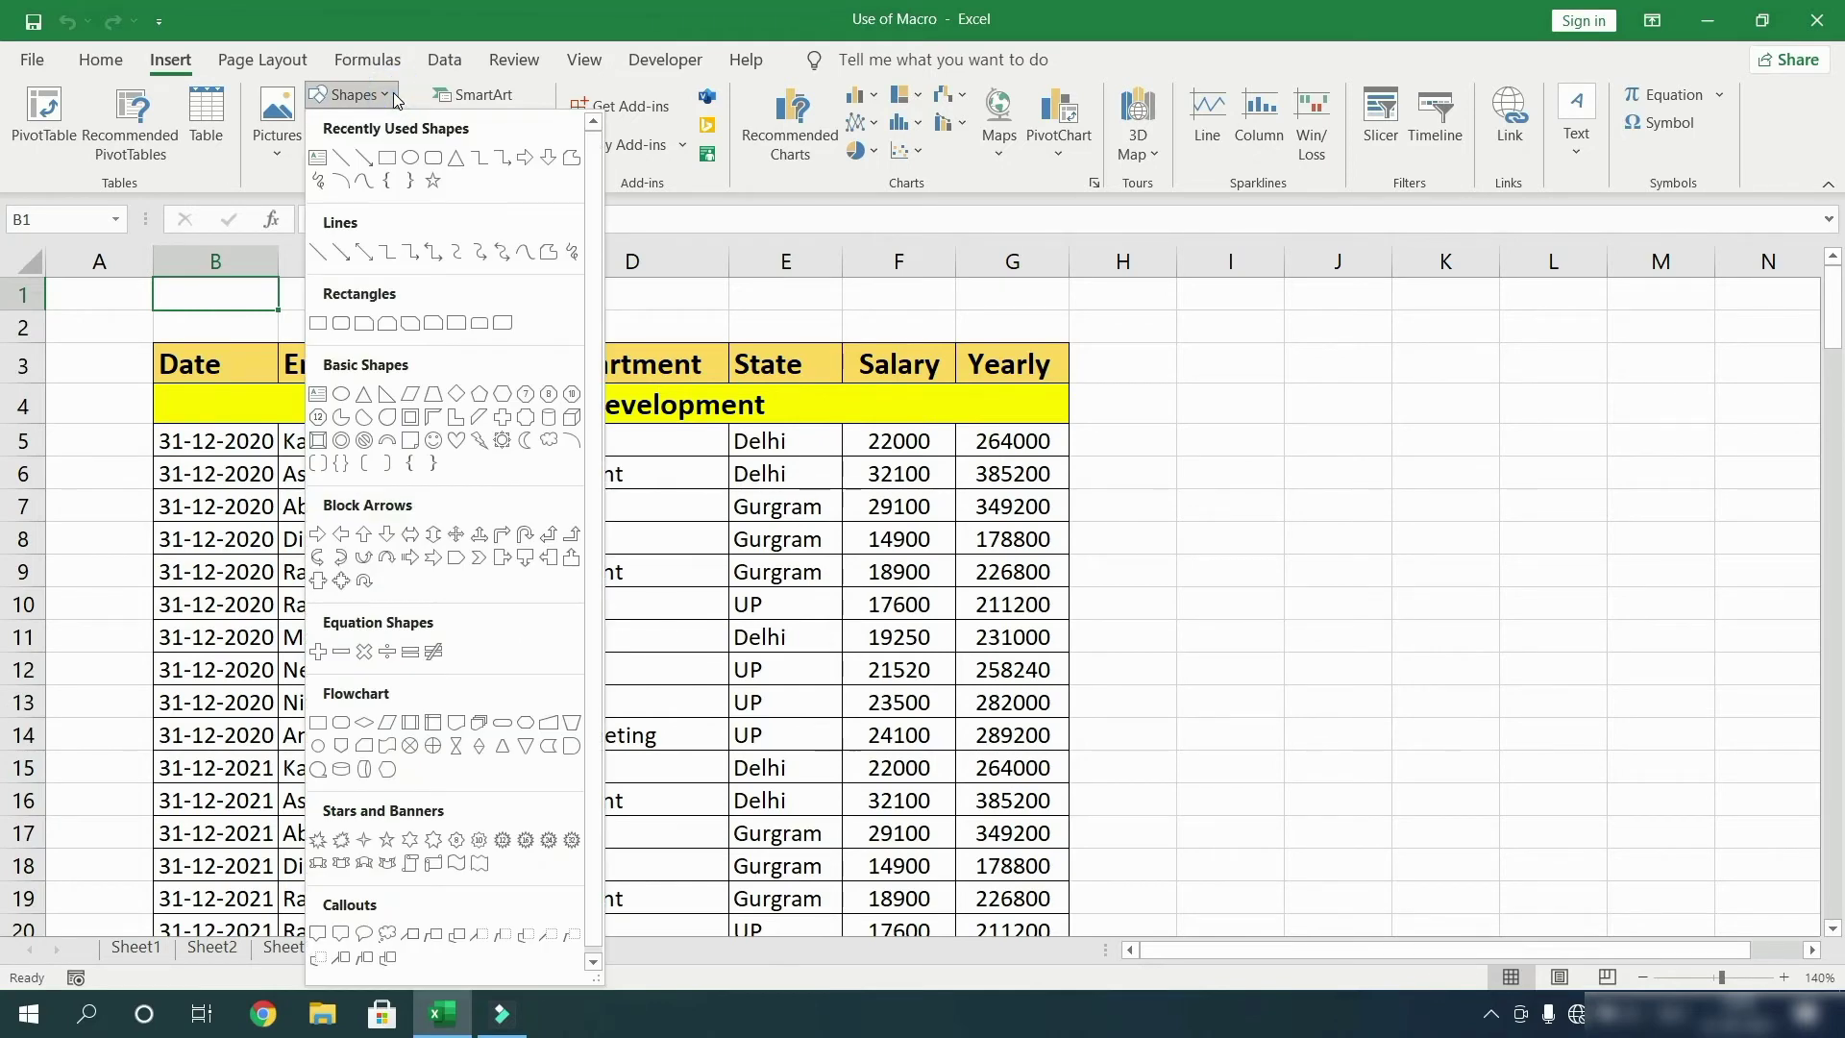
pyautogui.click(438, 159)
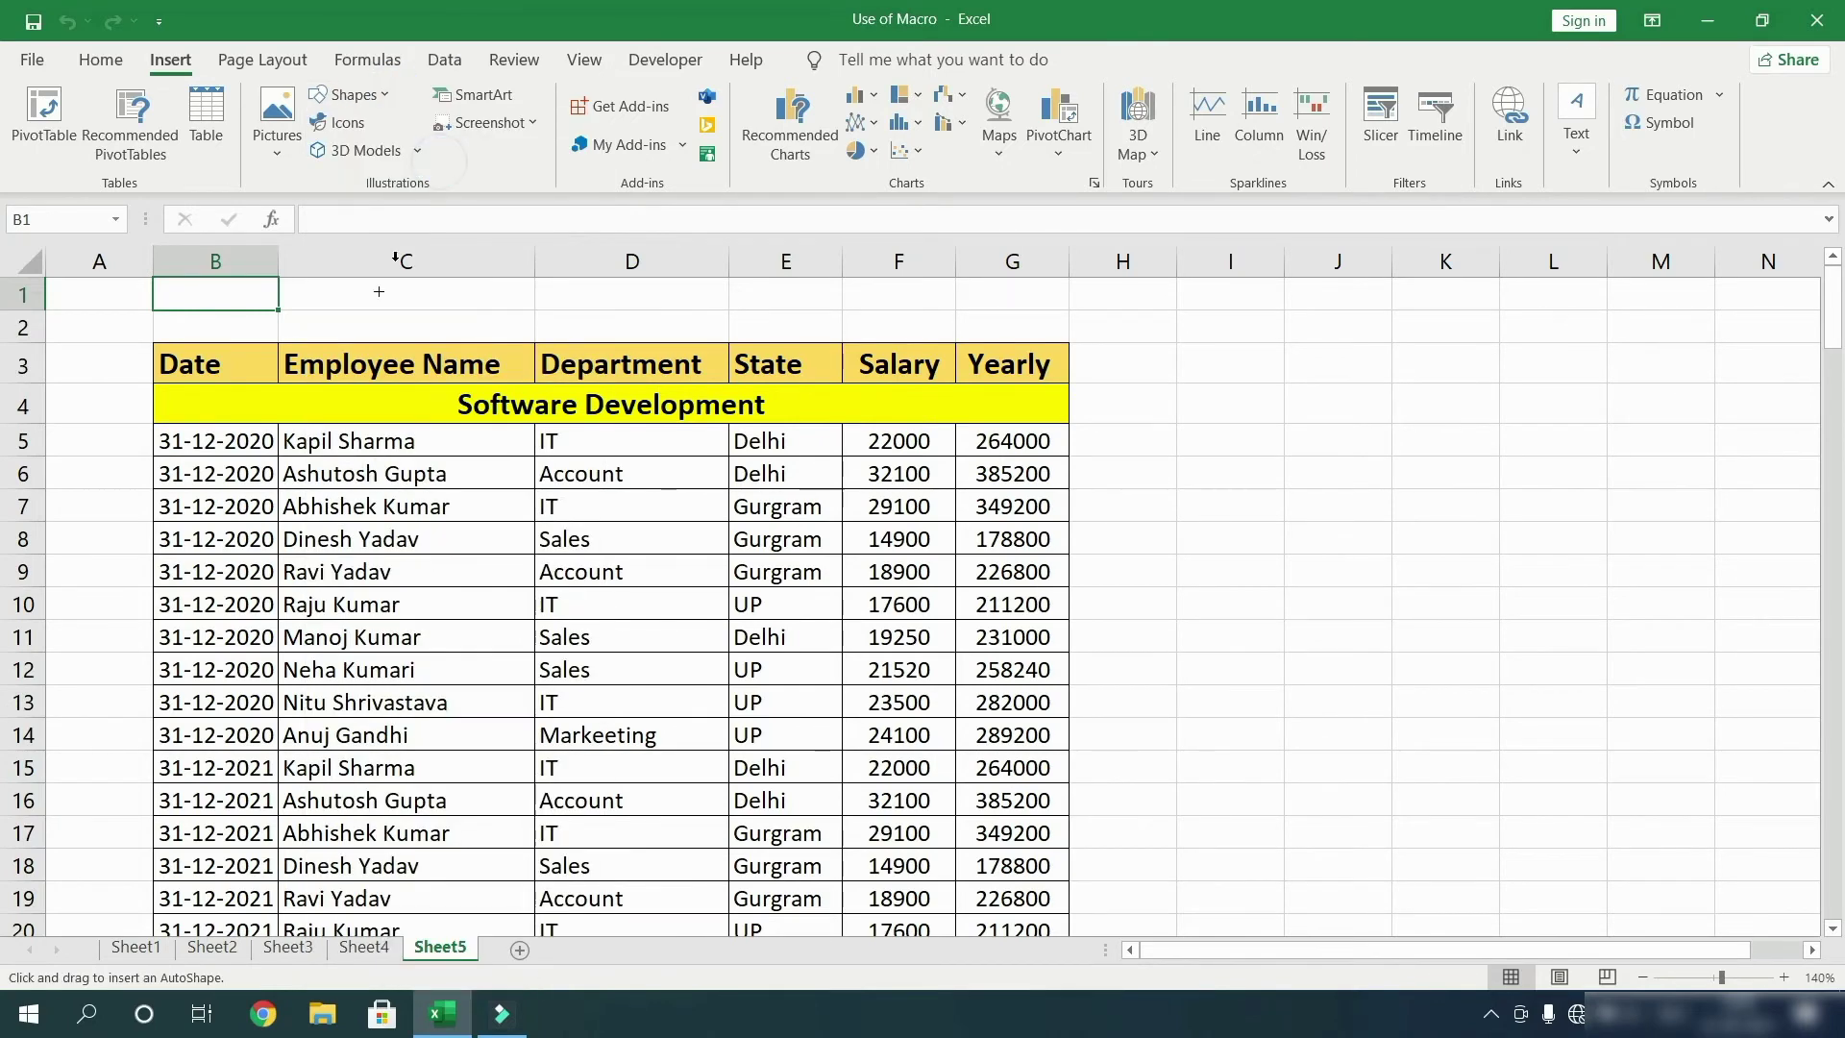
pyautogui.moveTo(160, 284)
pyautogui.mouseDown()
pyautogui.moveTo(186, 320)
pyautogui.moveTo(355, 330)
pyautogui.mouseUp()
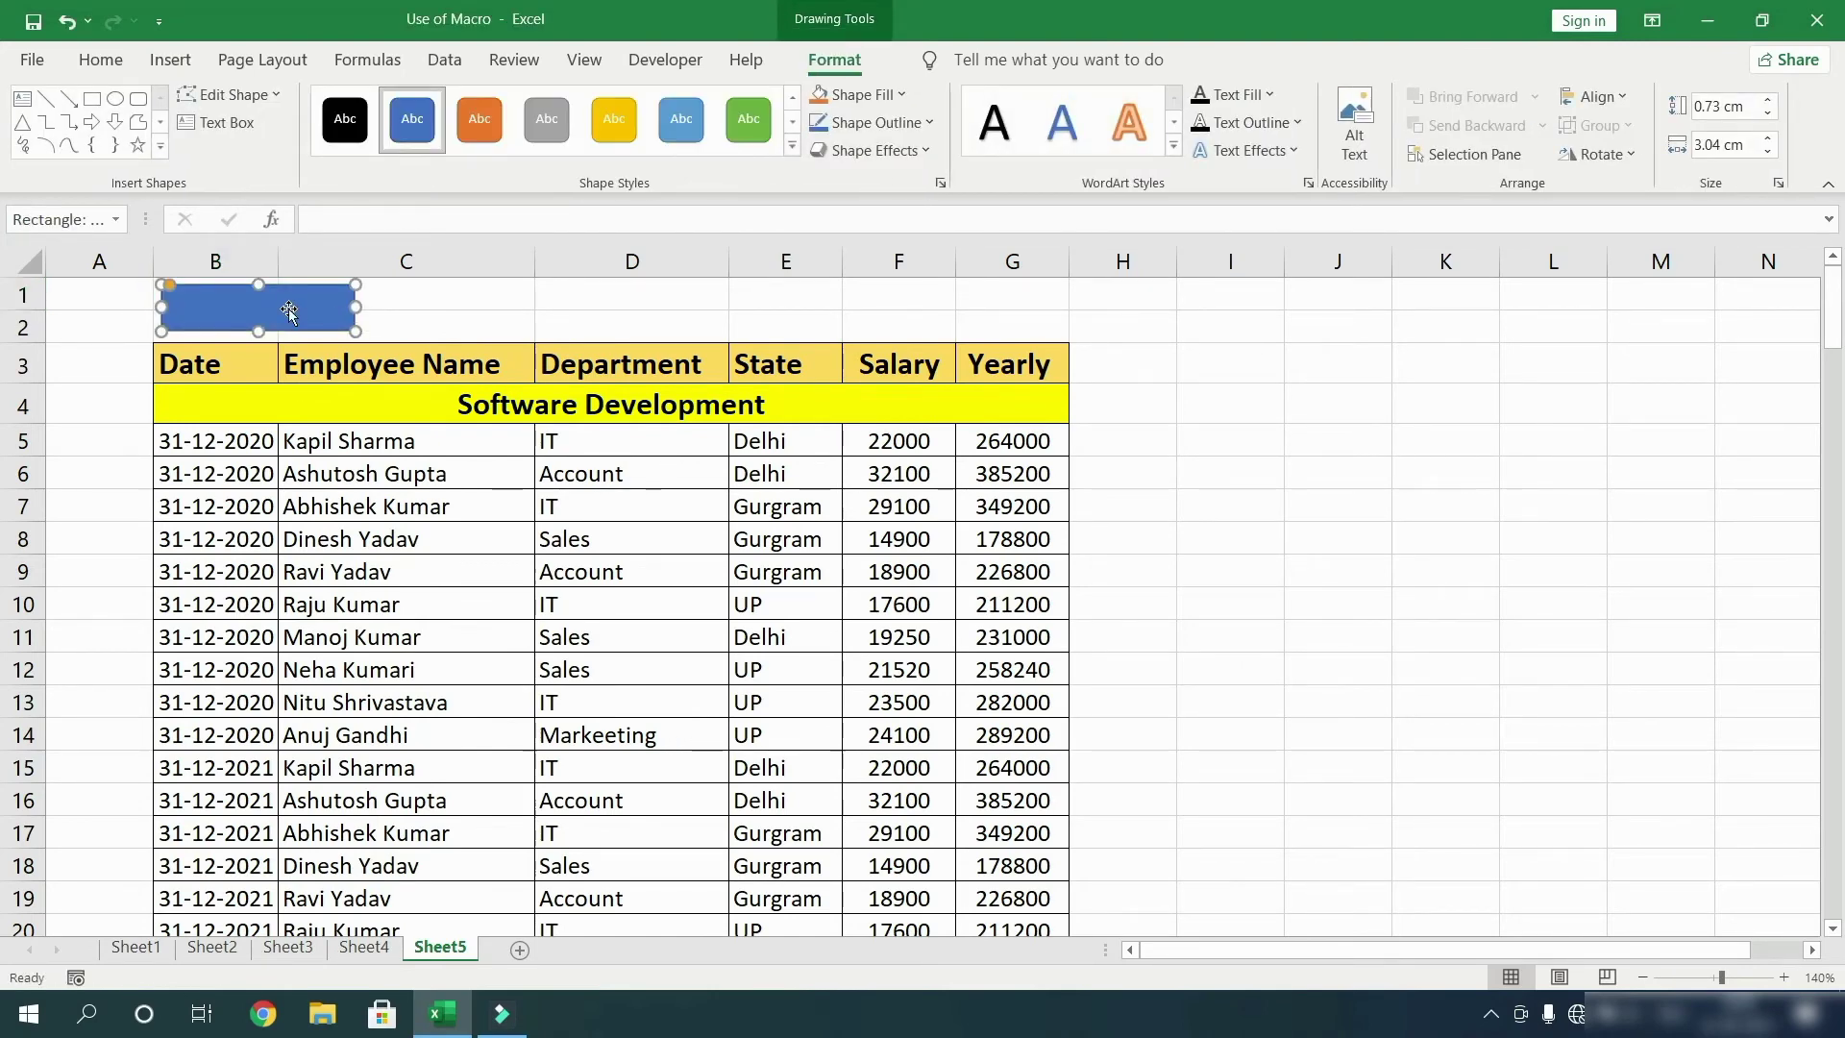
pyautogui.write('Software De')
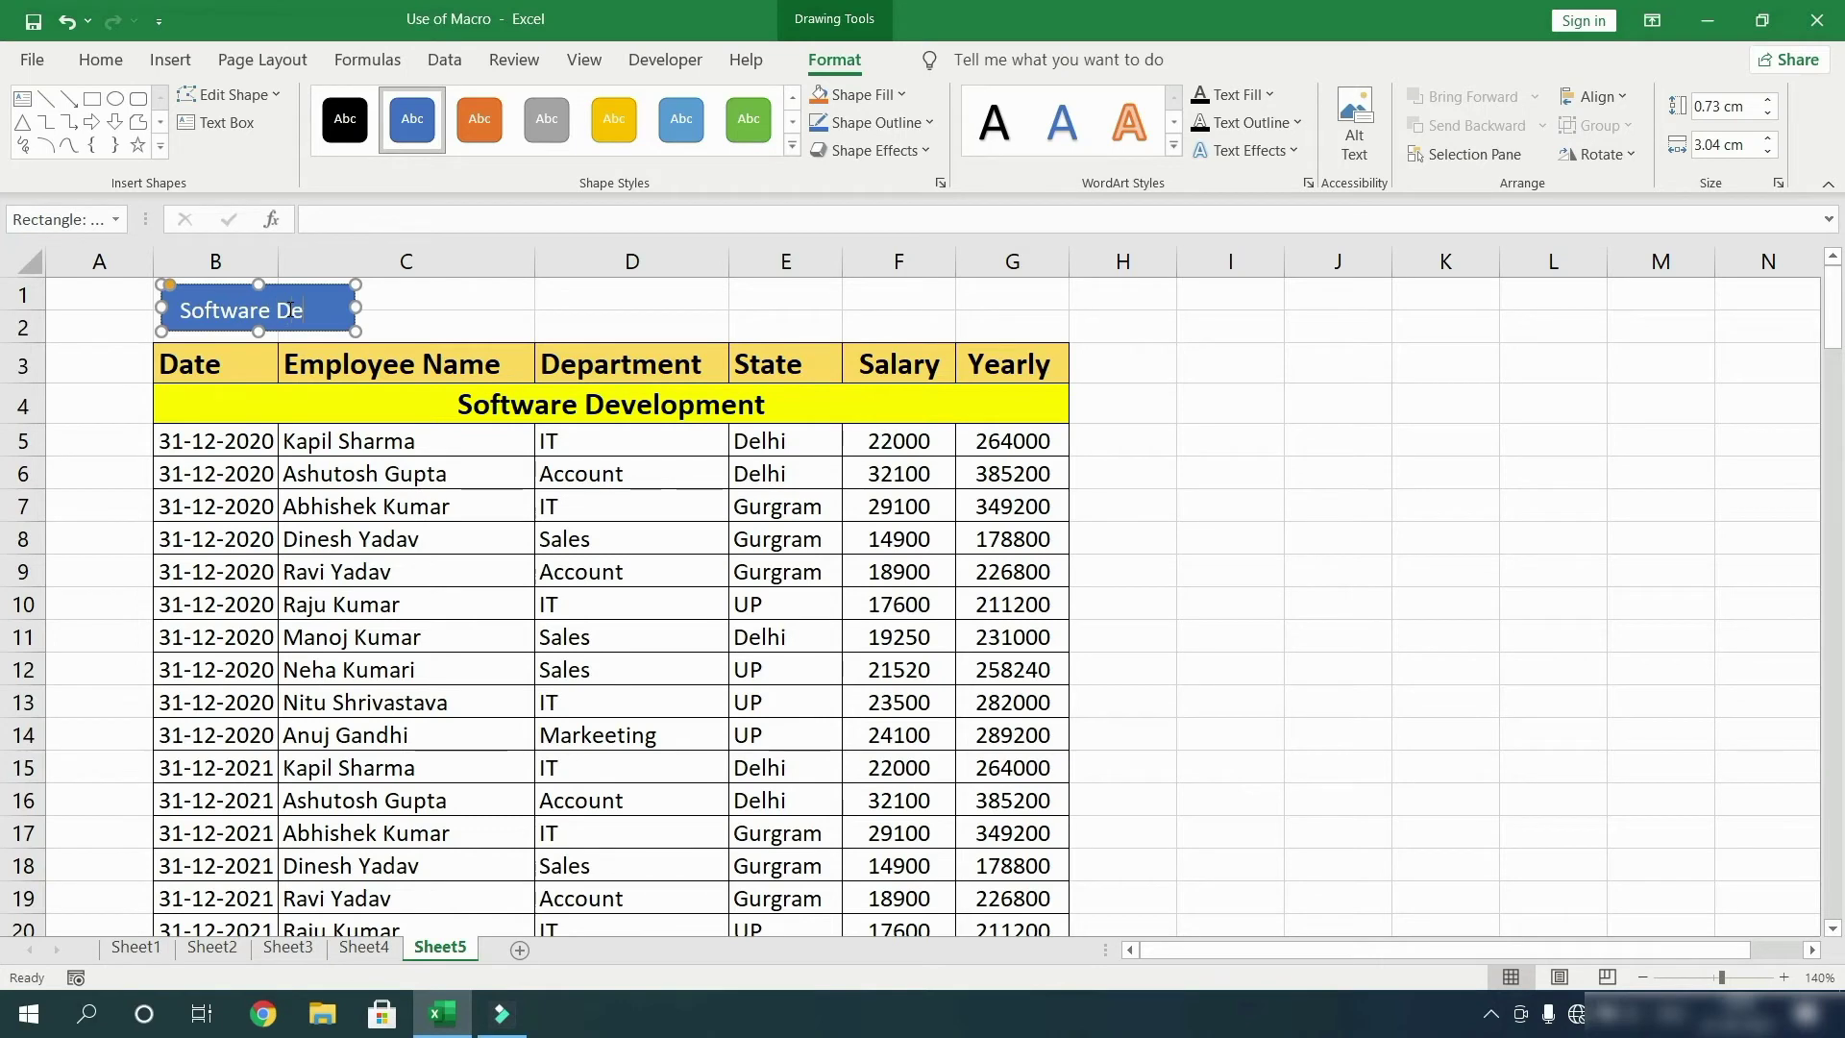
pyautogui.write('v')
pyautogui.click(433, 320)
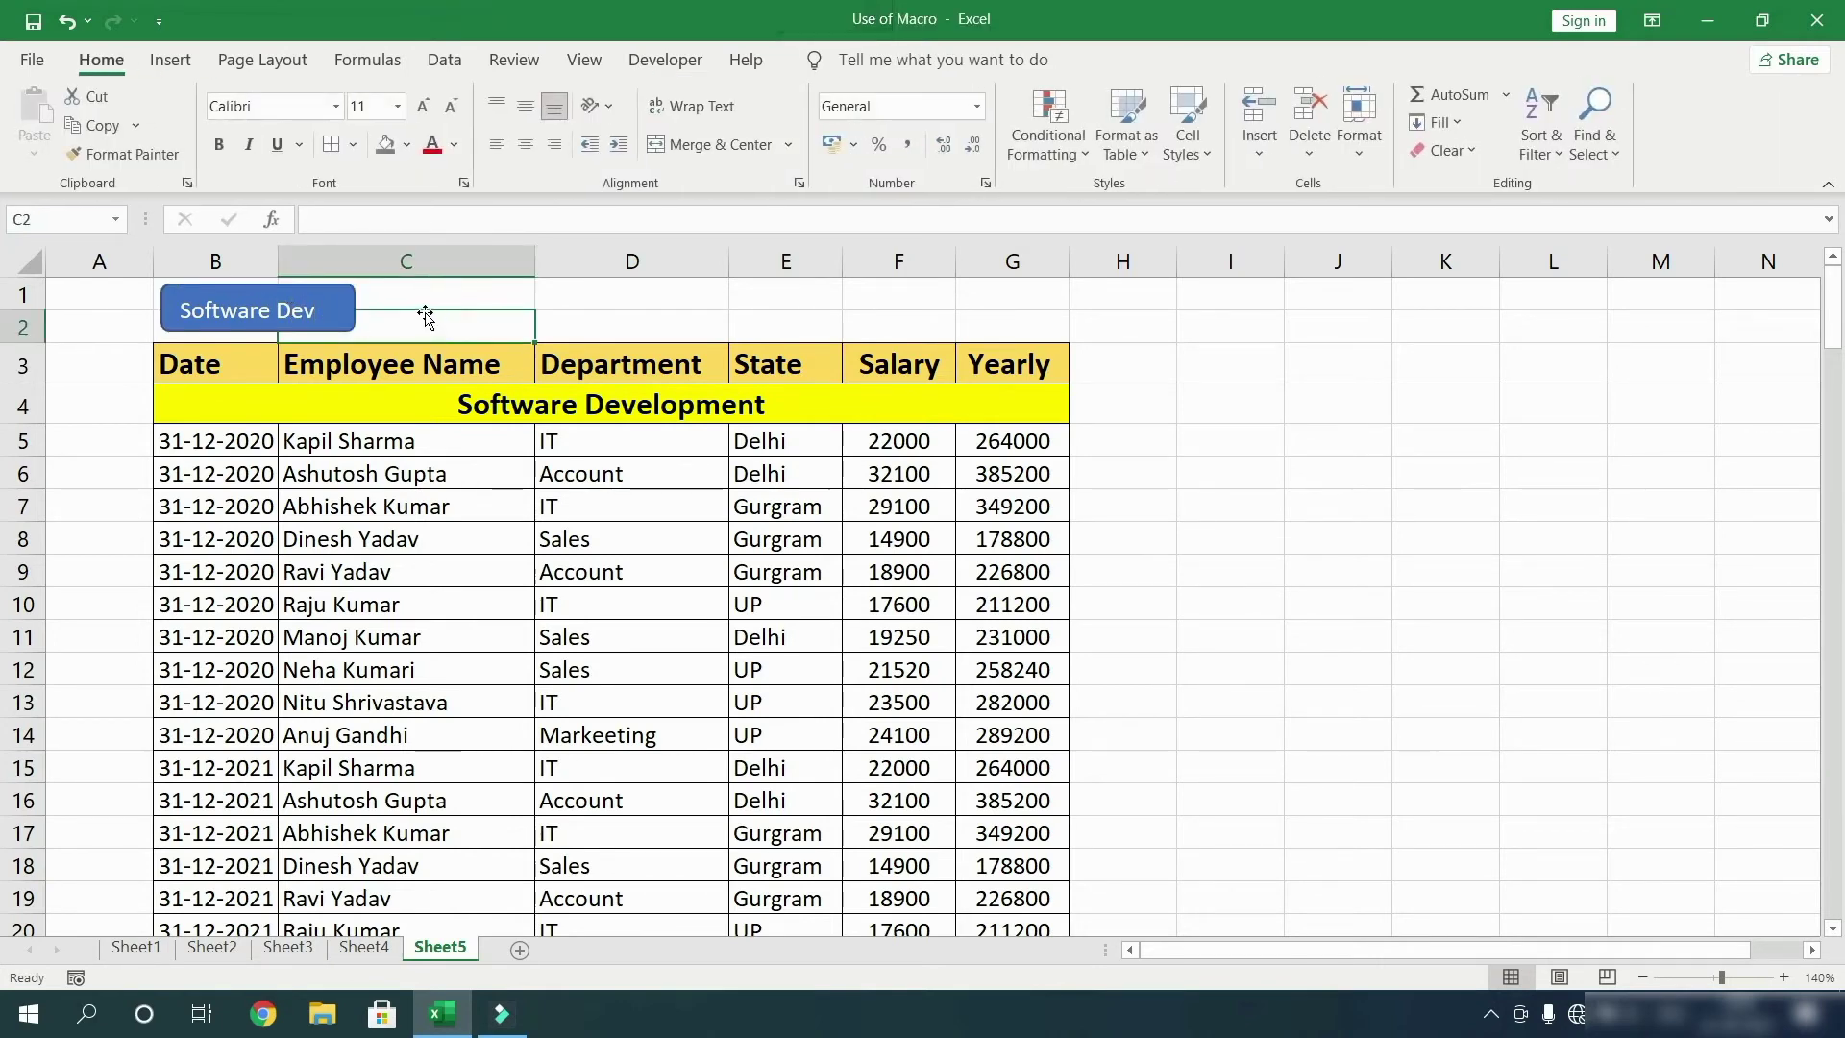
# Step: Duplicate the Software Dev shape, place the copy beside it in column C, and relabel it "web Dev"
pyautogui.click(338, 308)
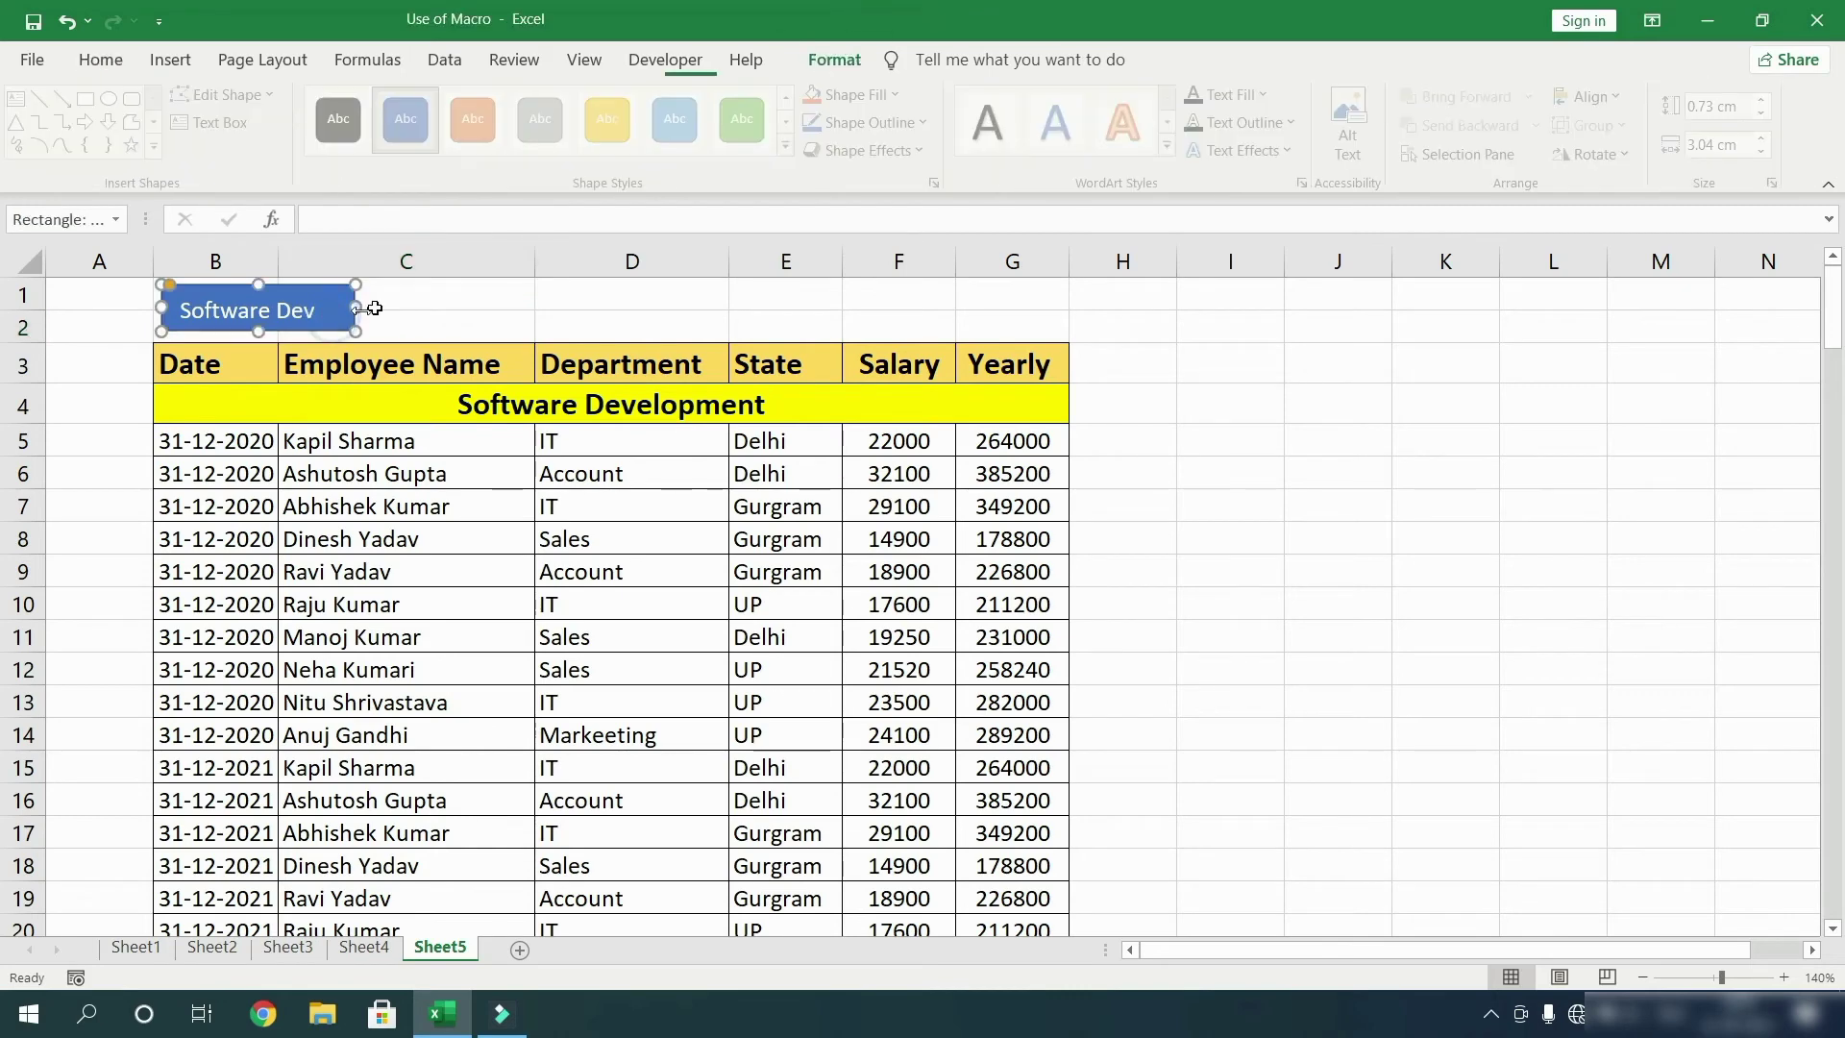
pyautogui.hotkey('ctrl', 'v')
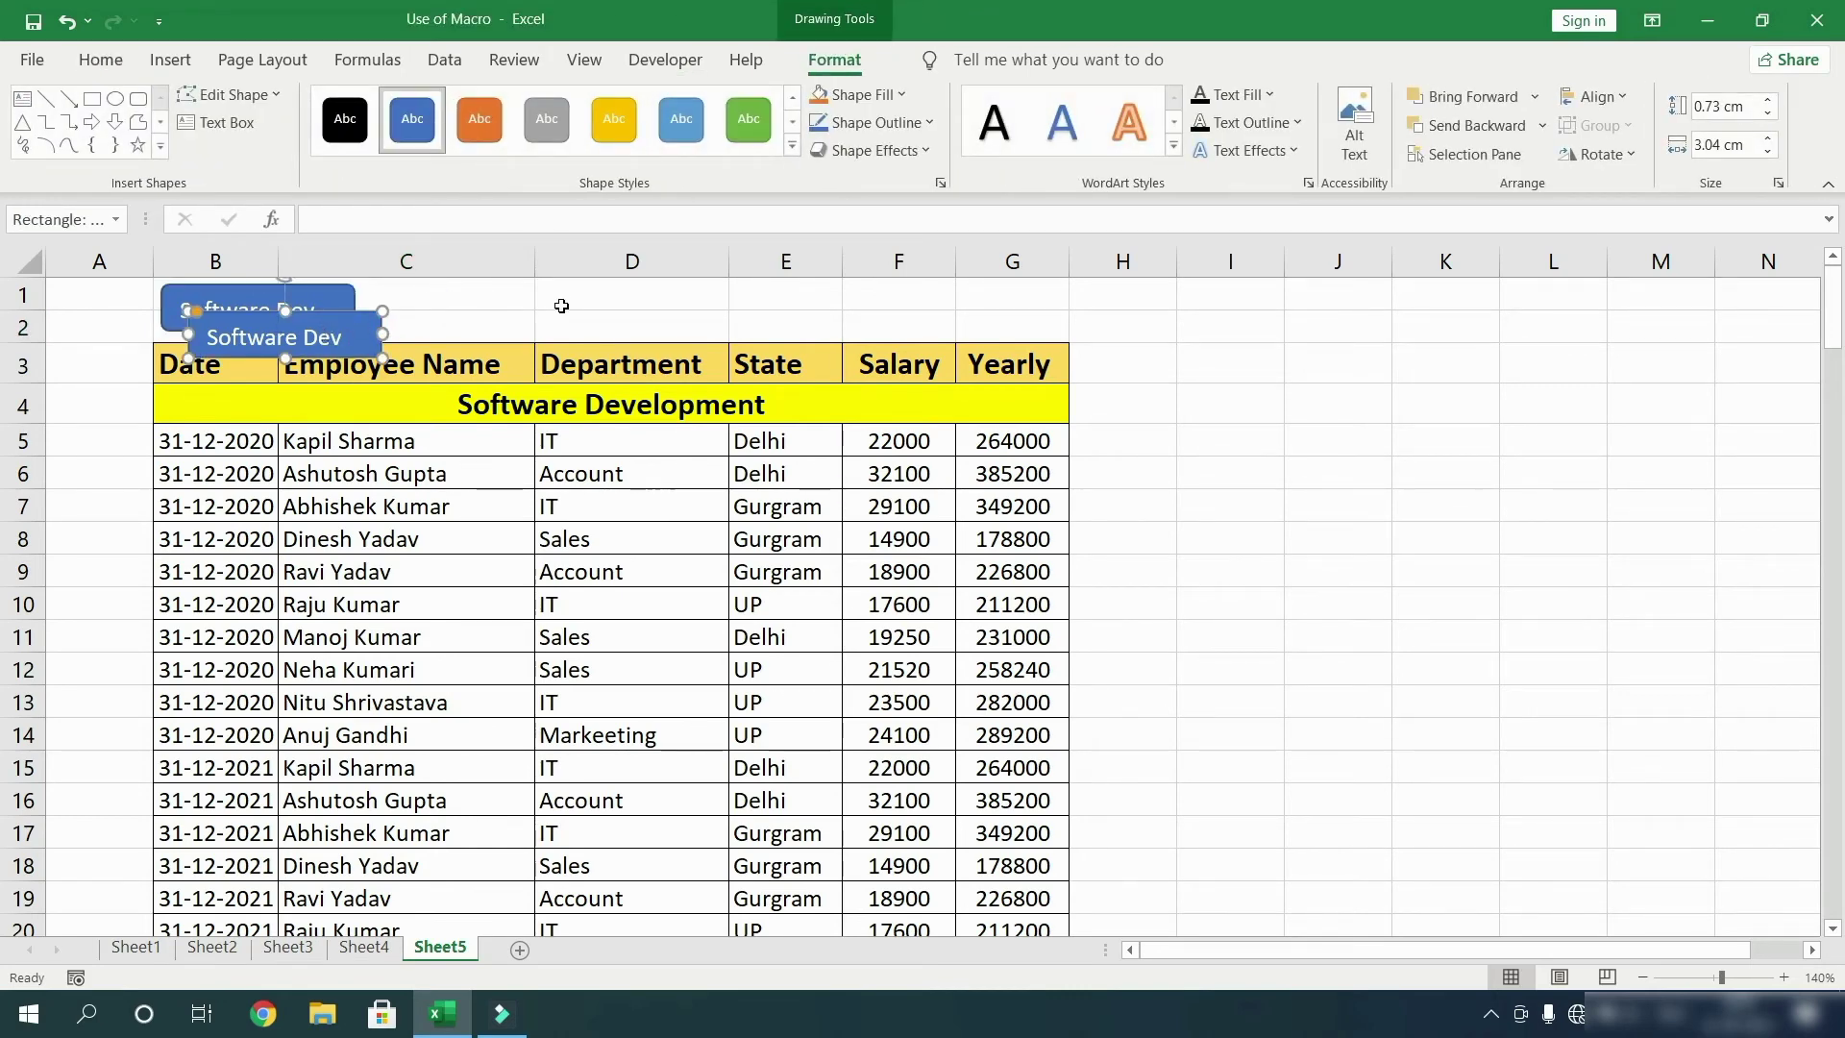
pyautogui.moveTo(321, 341); pyautogui.dragTo(500, 317)
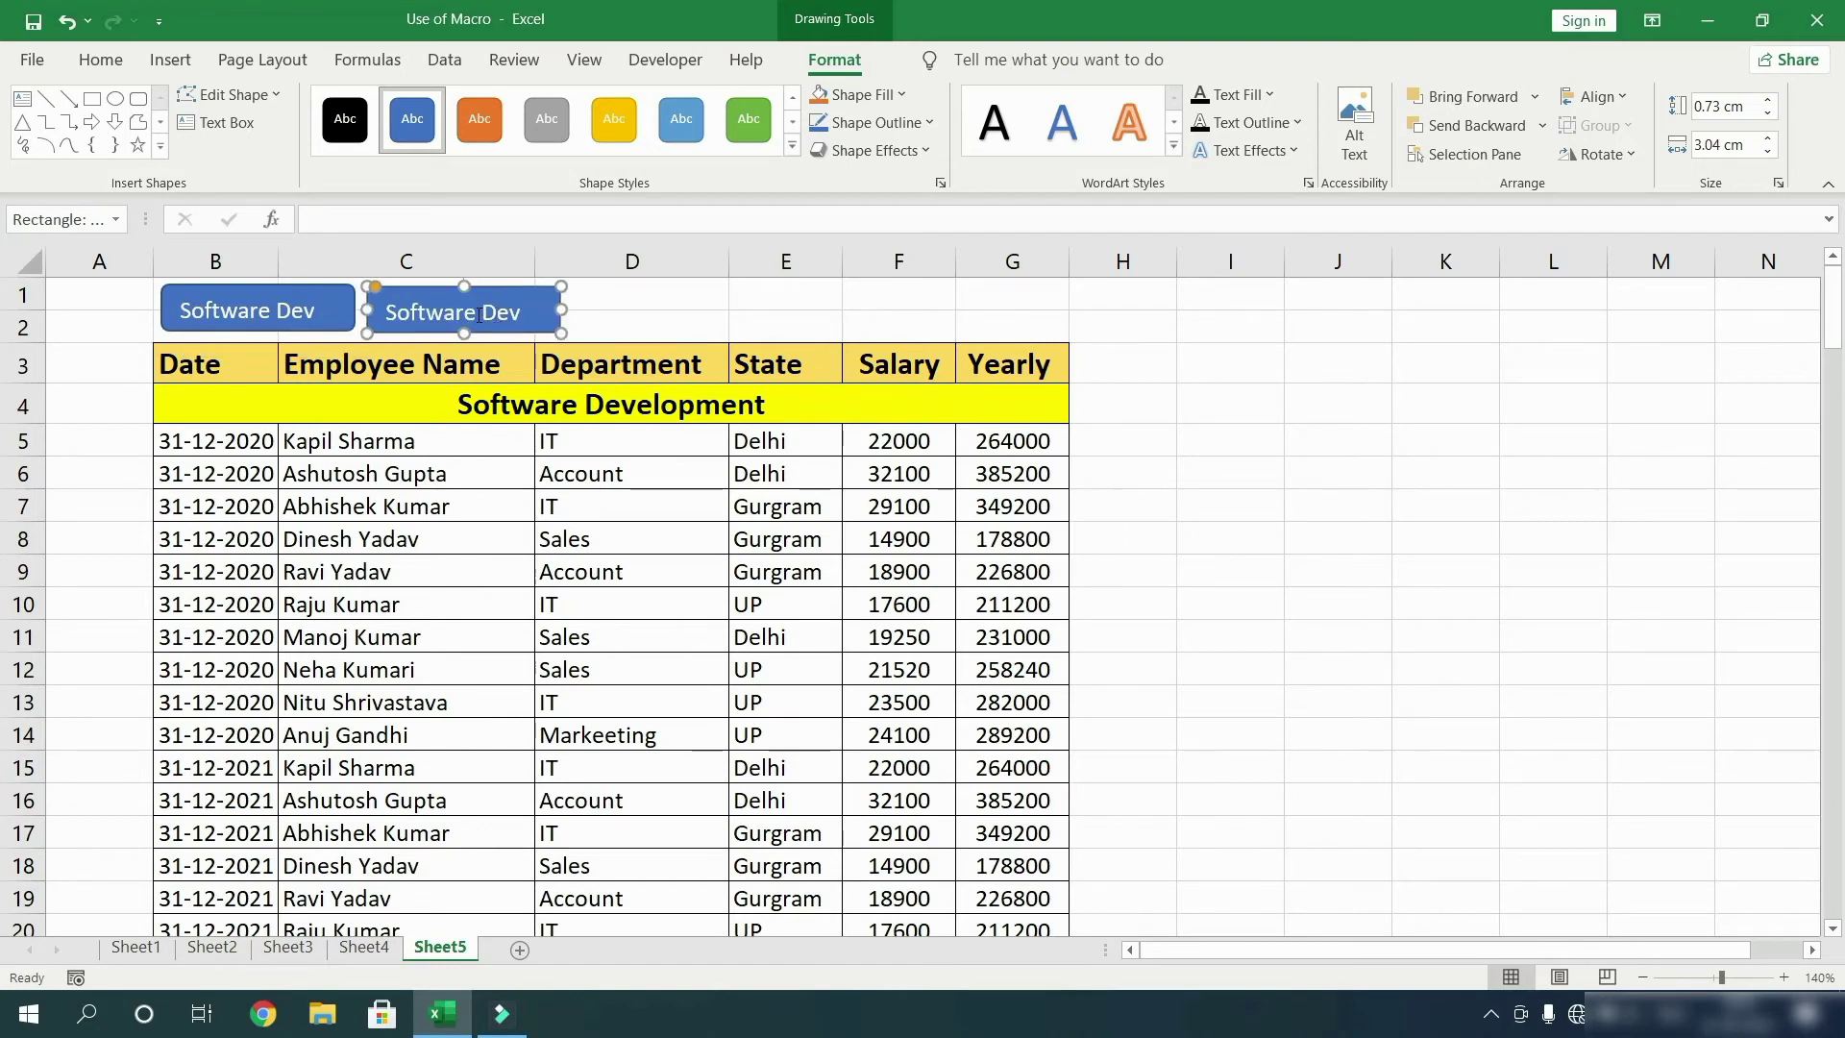
pyautogui.click(478, 315)
pyautogui.press('BackSpace')
pyautogui.press('BackSpace')
pyautogui.press('BackSpace')
pyautogui.press('BackSpace')
pyautogui.press('BackSpace')
pyautogui.press('BackSpace')
pyautogui.press('BackSpace')
pyautogui.press('BackSpace')
pyautogui.write('web')
pyautogui.click(658, 288)
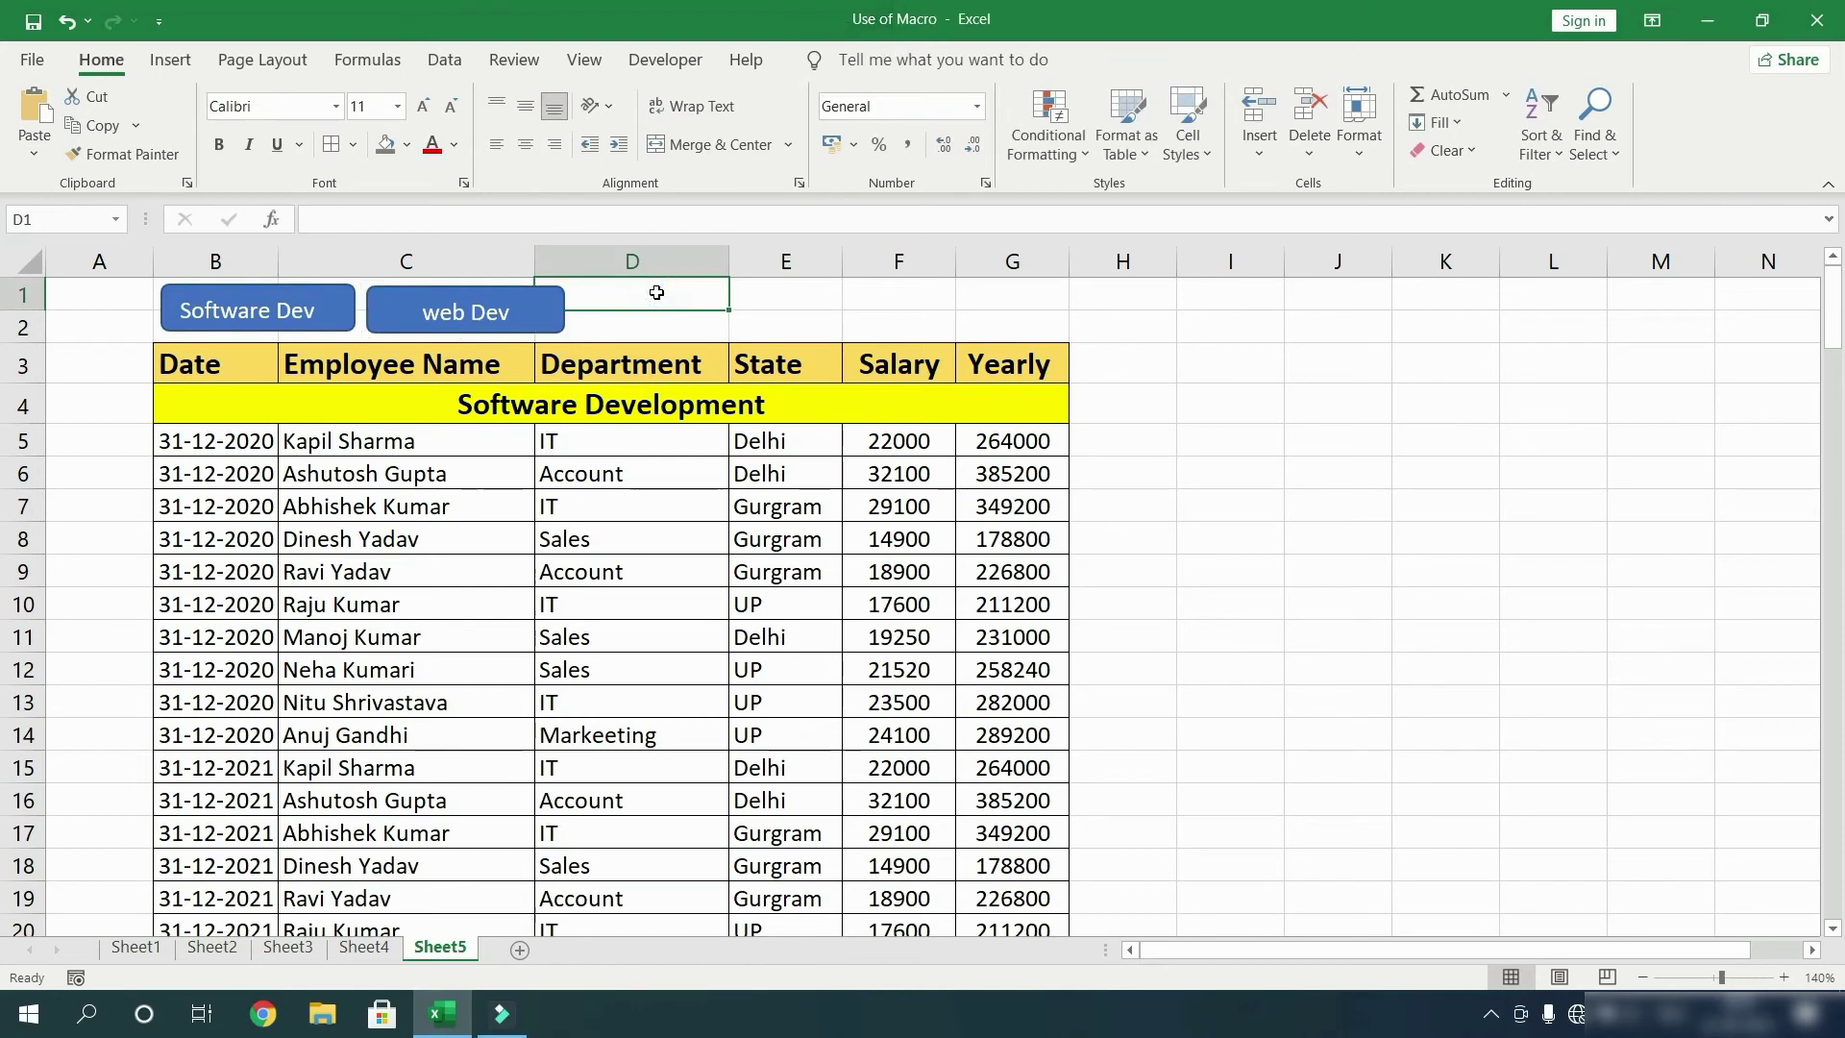
# Step: Add a third copy of the shape beside web Dev, above the Department column, and relabel it "App Dev"
pyautogui.hotkey('ctrl', 'v')
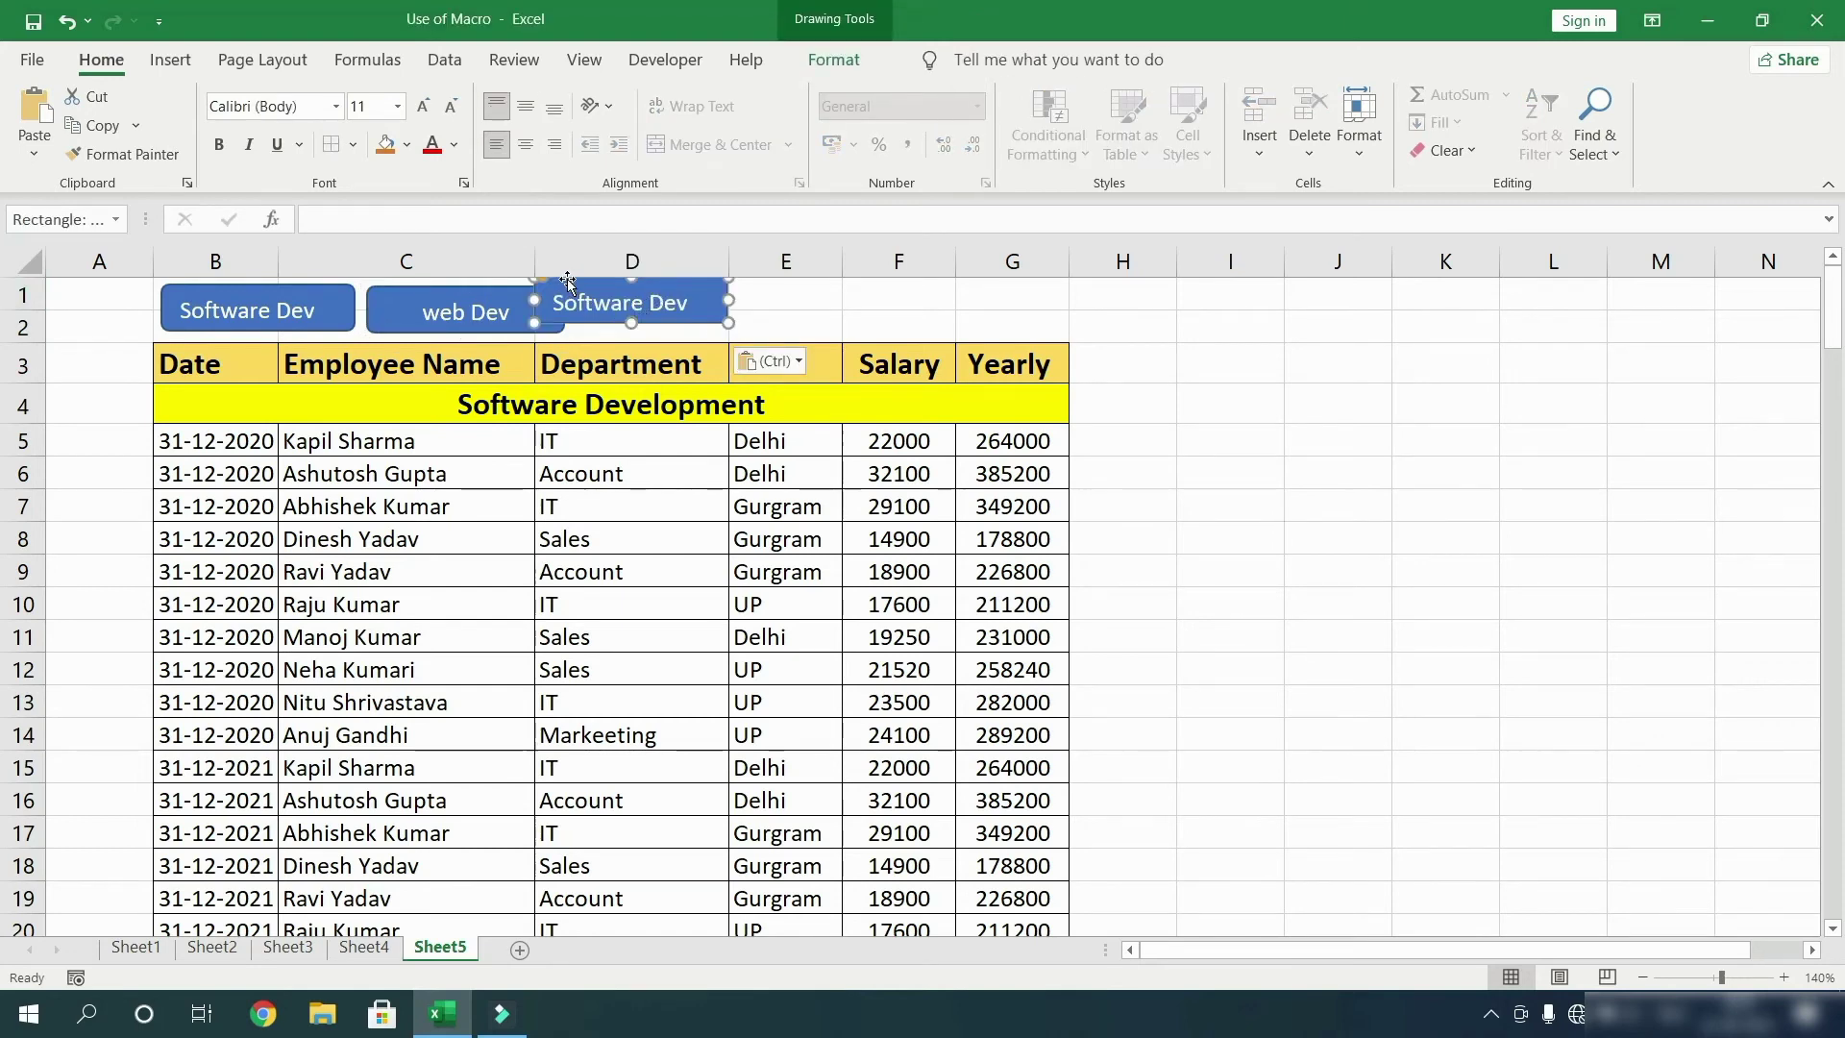
pyautogui.moveTo(565, 277); pyautogui.dragTo(619, 289)
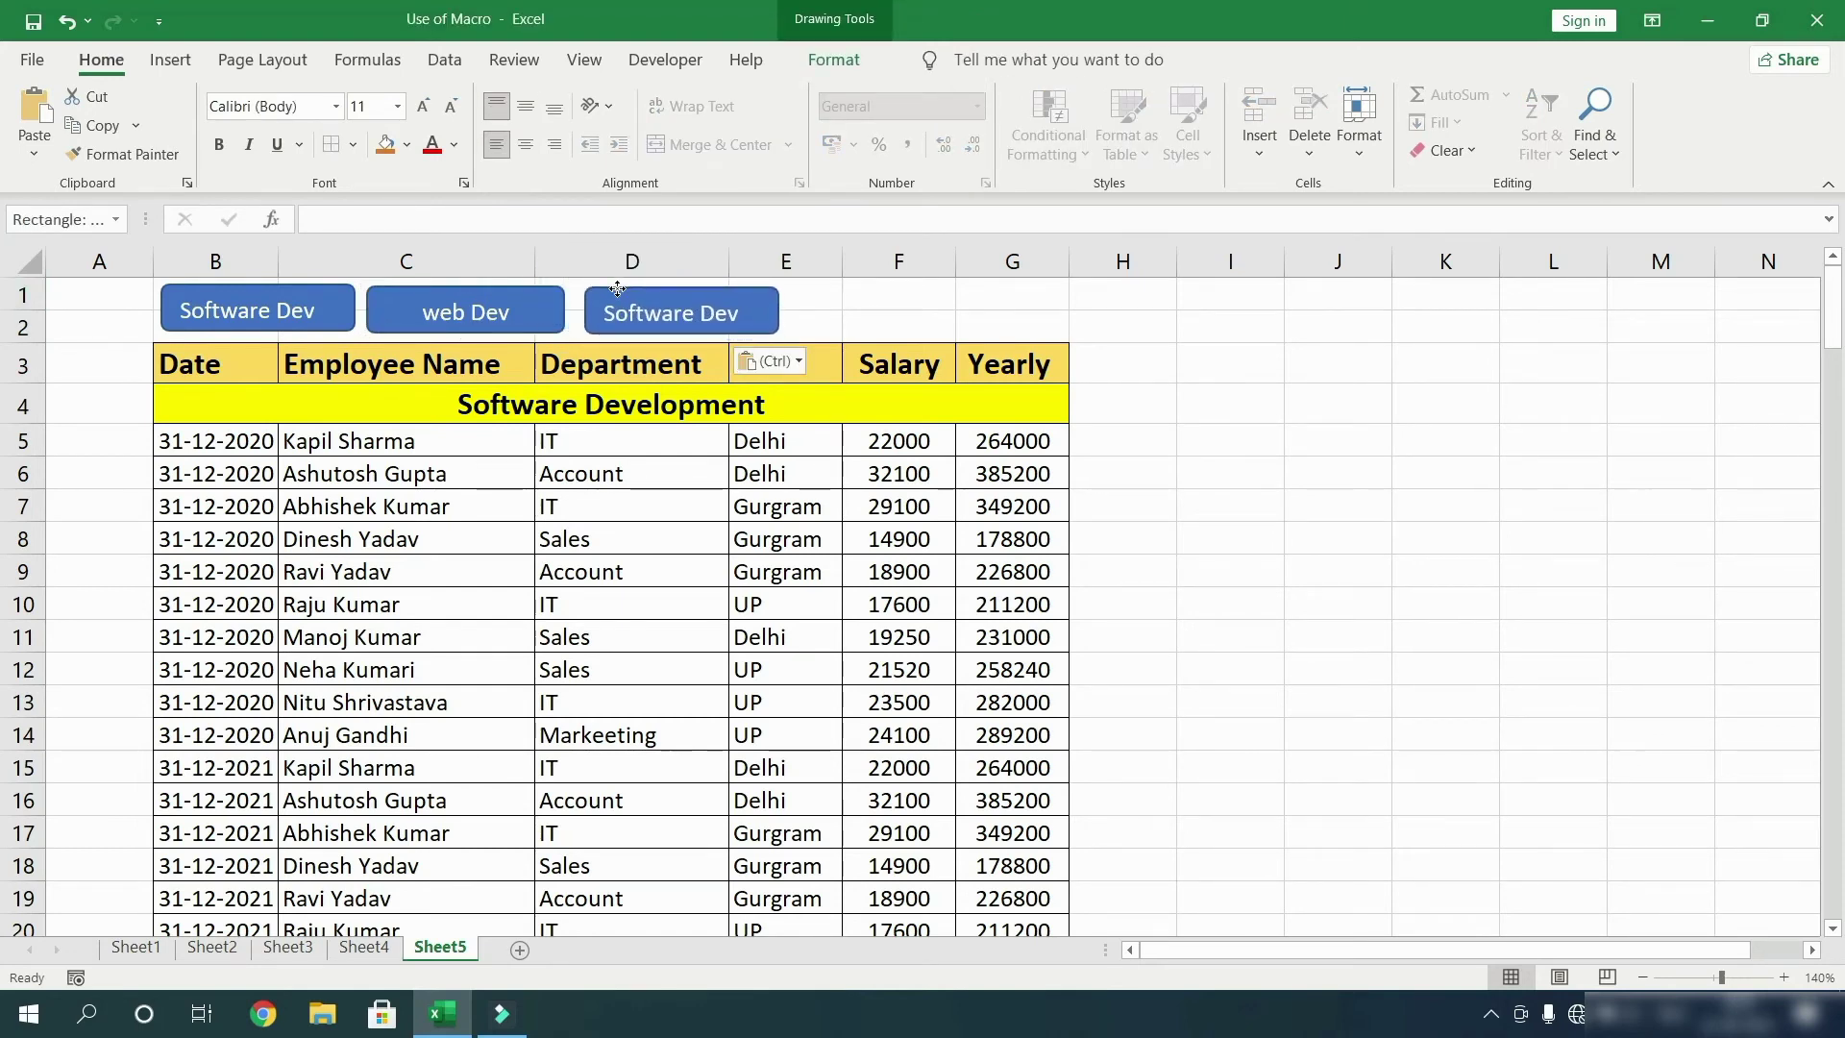
pyautogui.click(697, 315)
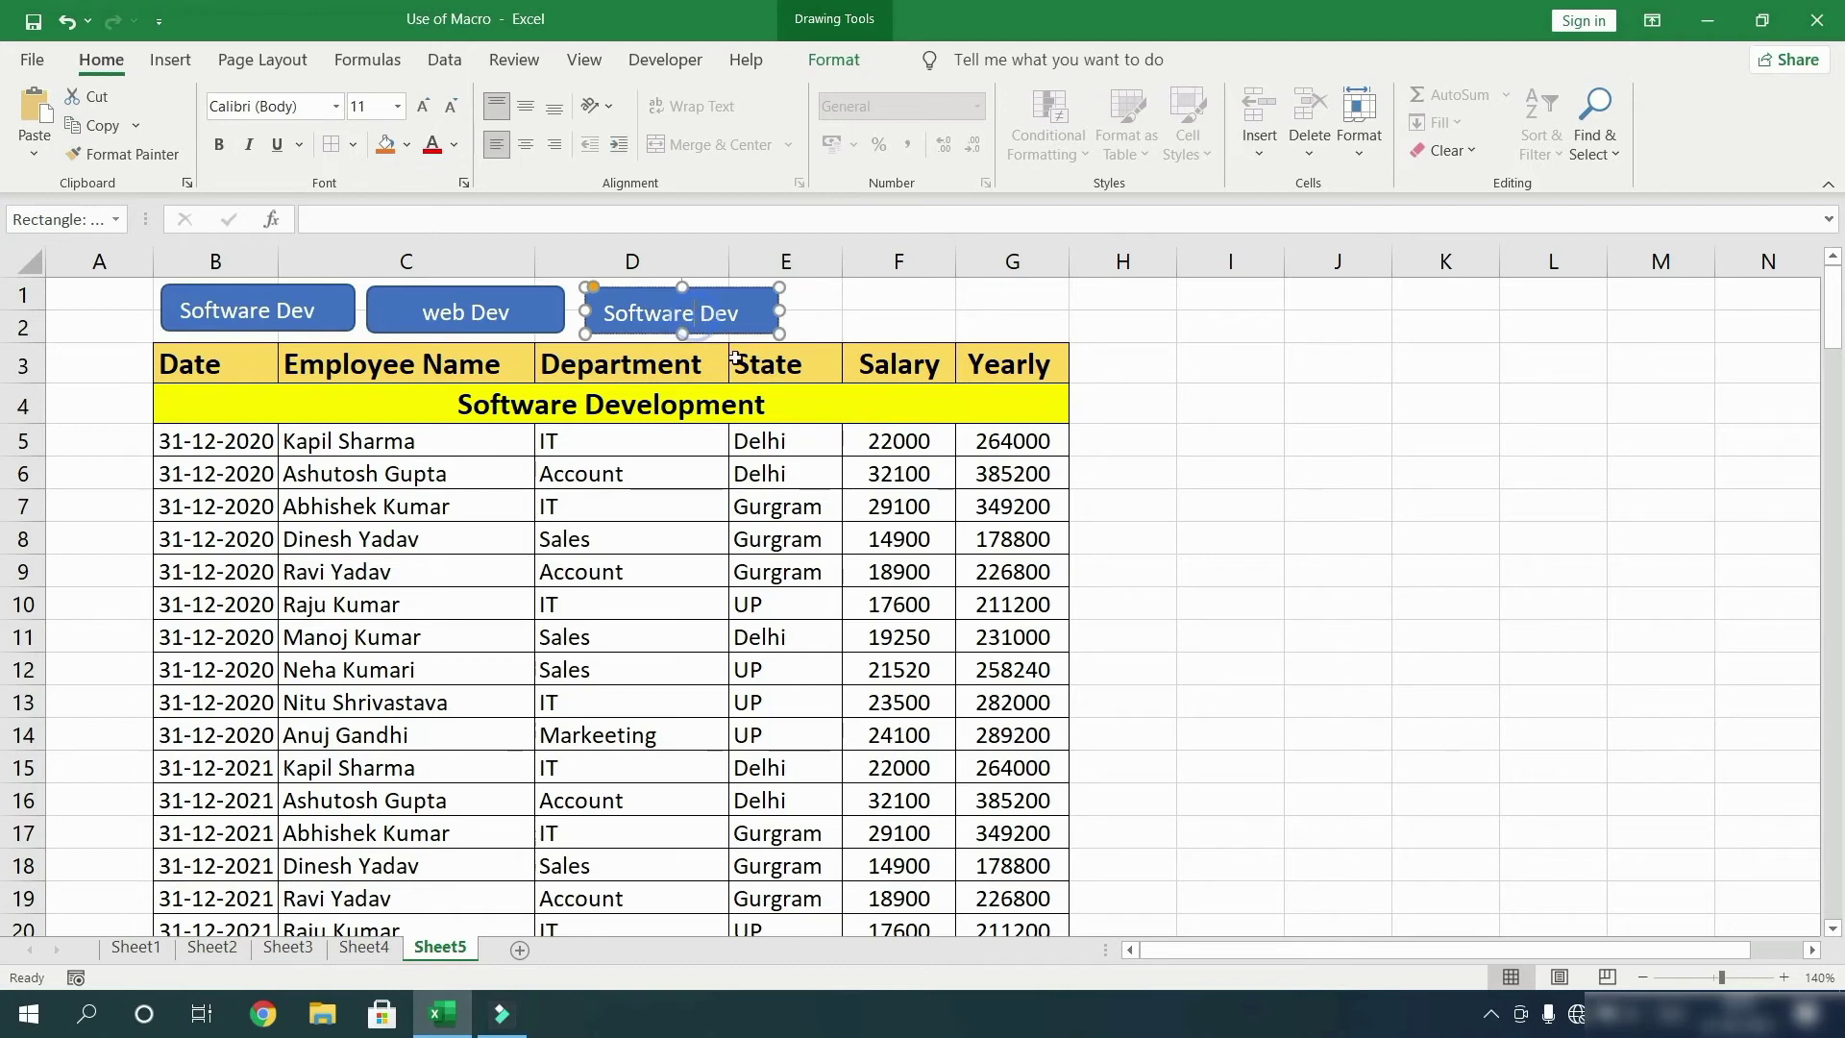
pyautogui.press('BackSpace')
pyautogui.press('BackSpace')
pyautogui.press('BackSpace')
pyautogui.press('BackSpace')
pyautogui.press('BackSpace')
pyautogui.press('BackSpace')
pyautogui.press('BackSpace')
pyautogui.press('BackSpace')
pyautogui.write('App')
pyautogui.press('Return')
pyautogui.click(1322, 370)
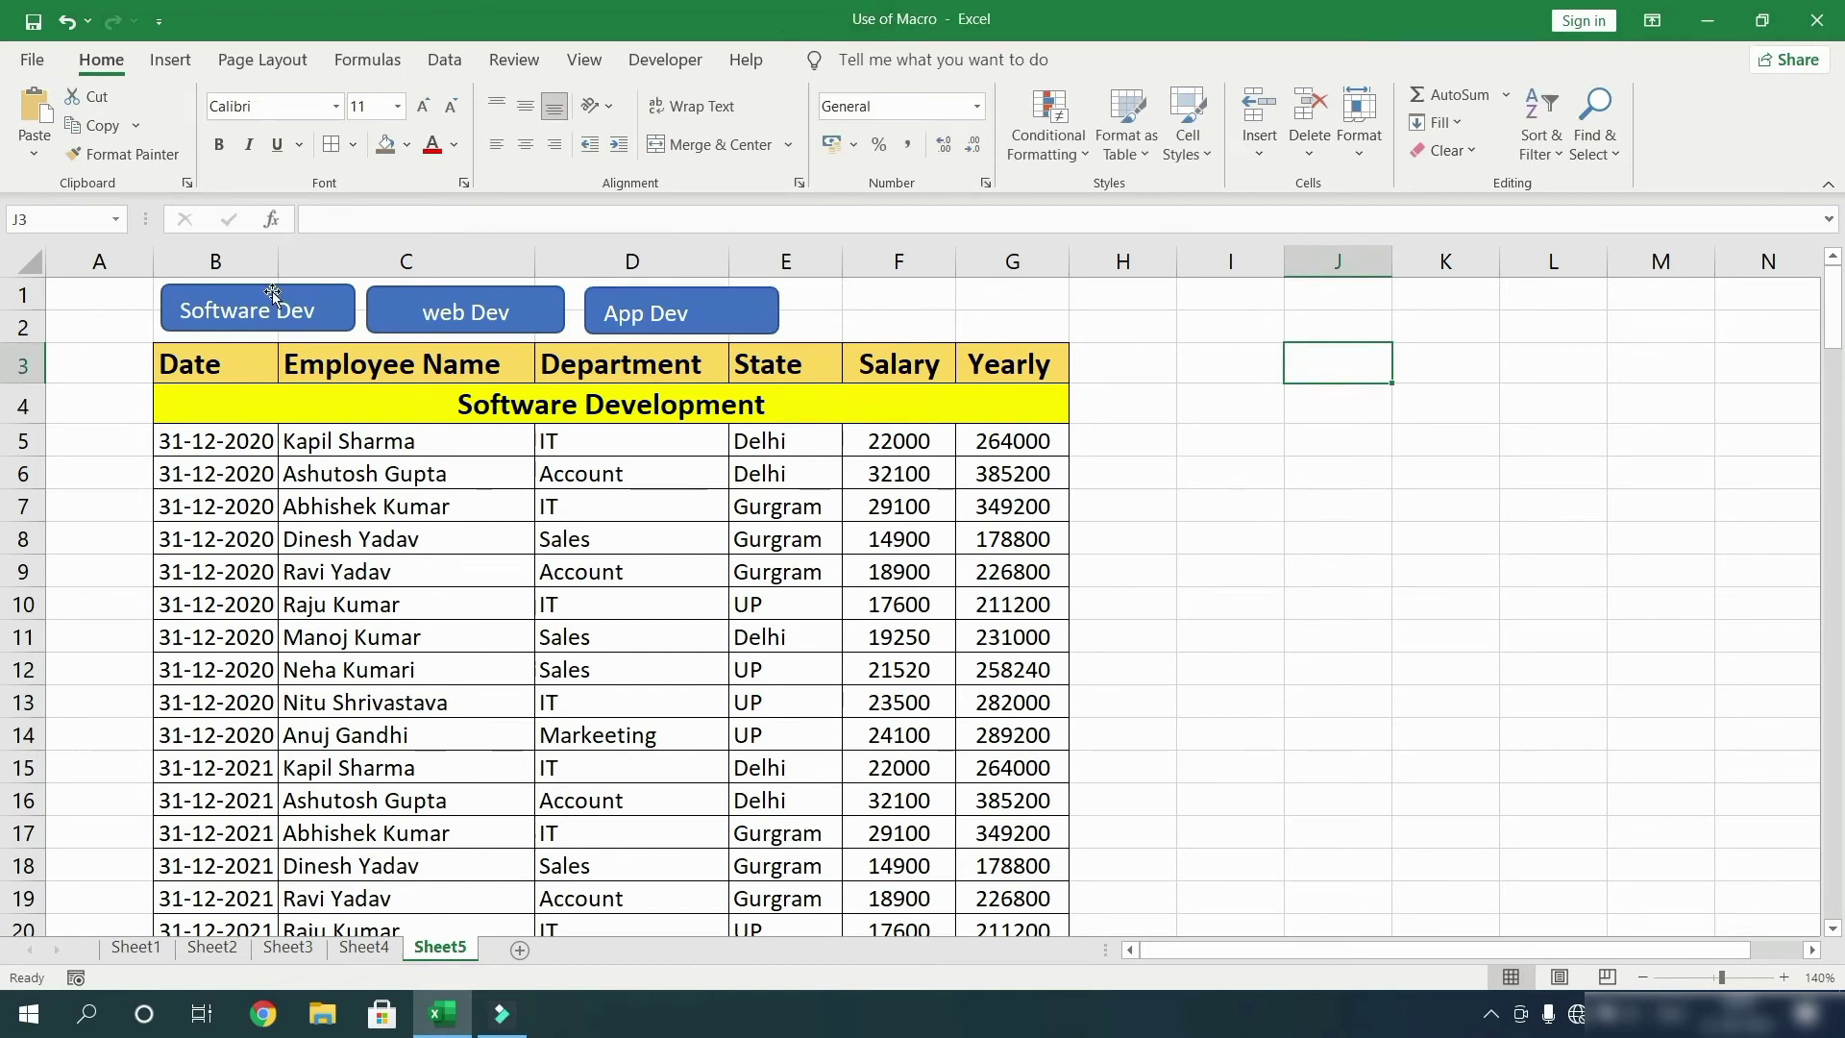
# Step: Shift the App Dev shape slightly closer to the web Dev shape
pyautogui.click(441, 423)
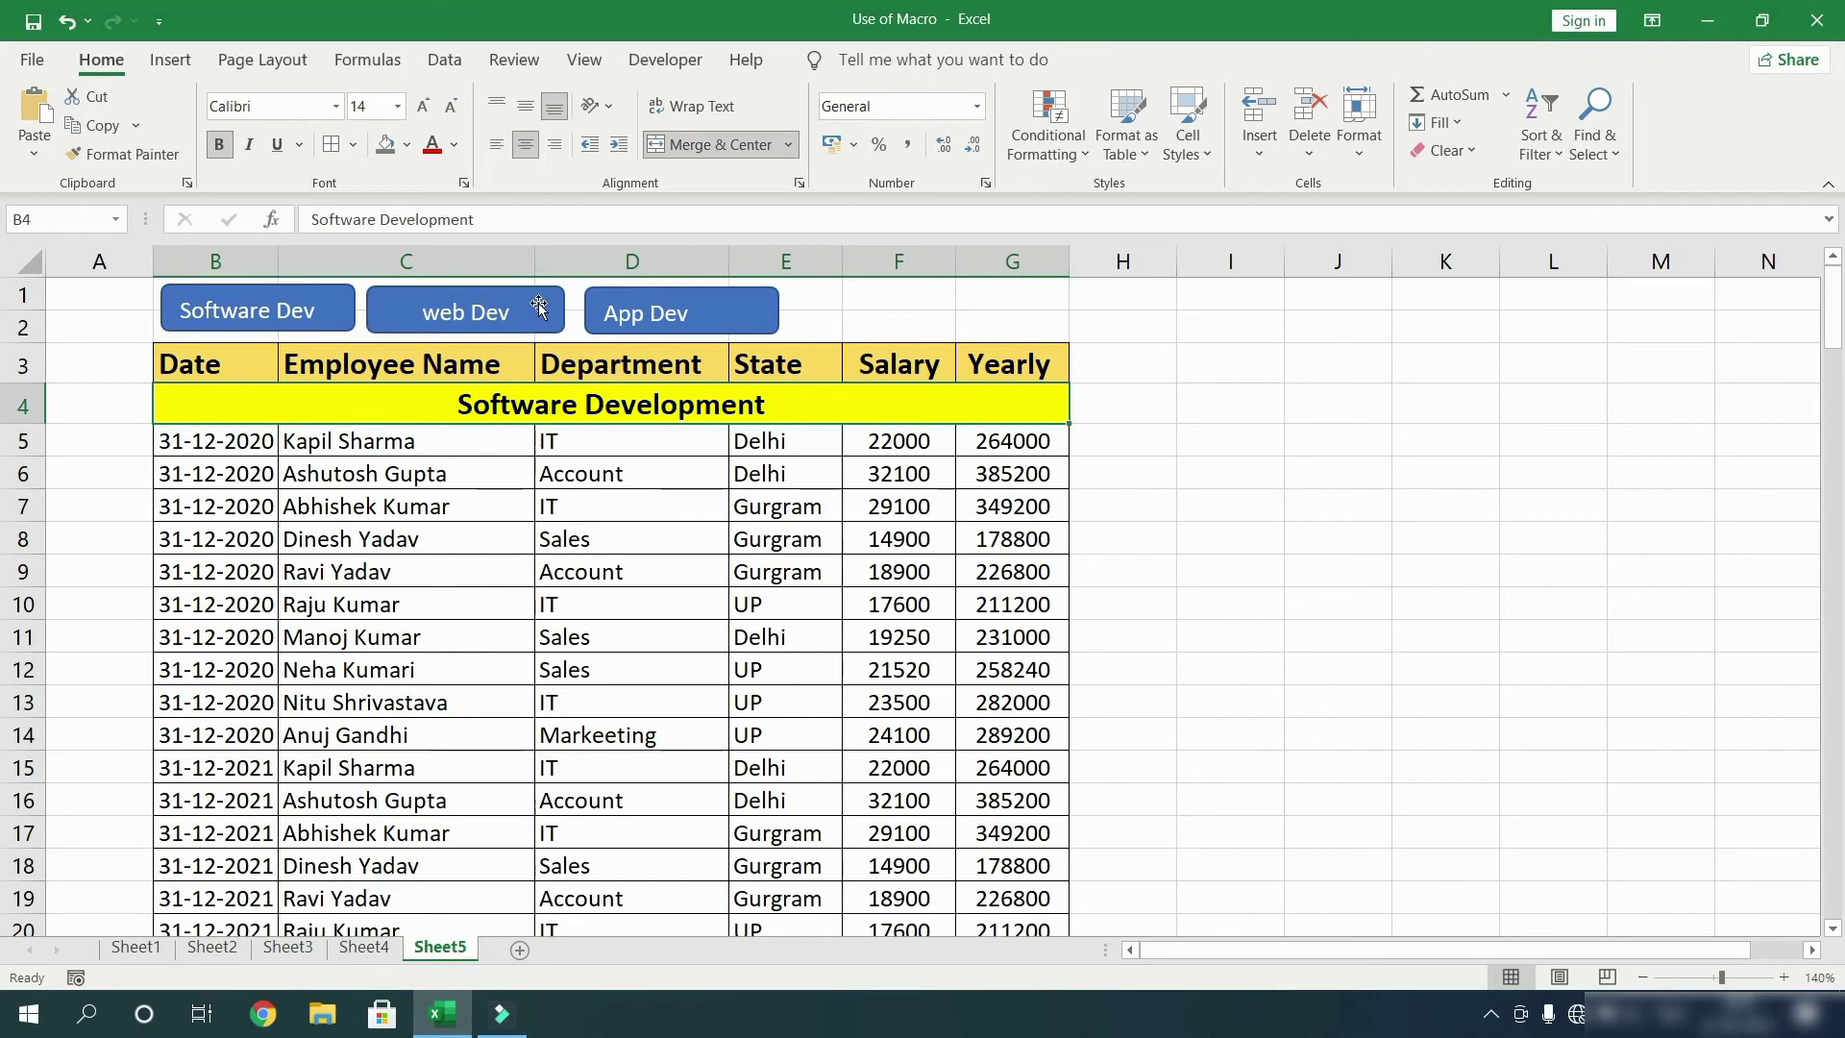
pyautogui.keyDown('ctrl'); pyautogui.click(716, 305); pyautogui.keyUp('ctrl')
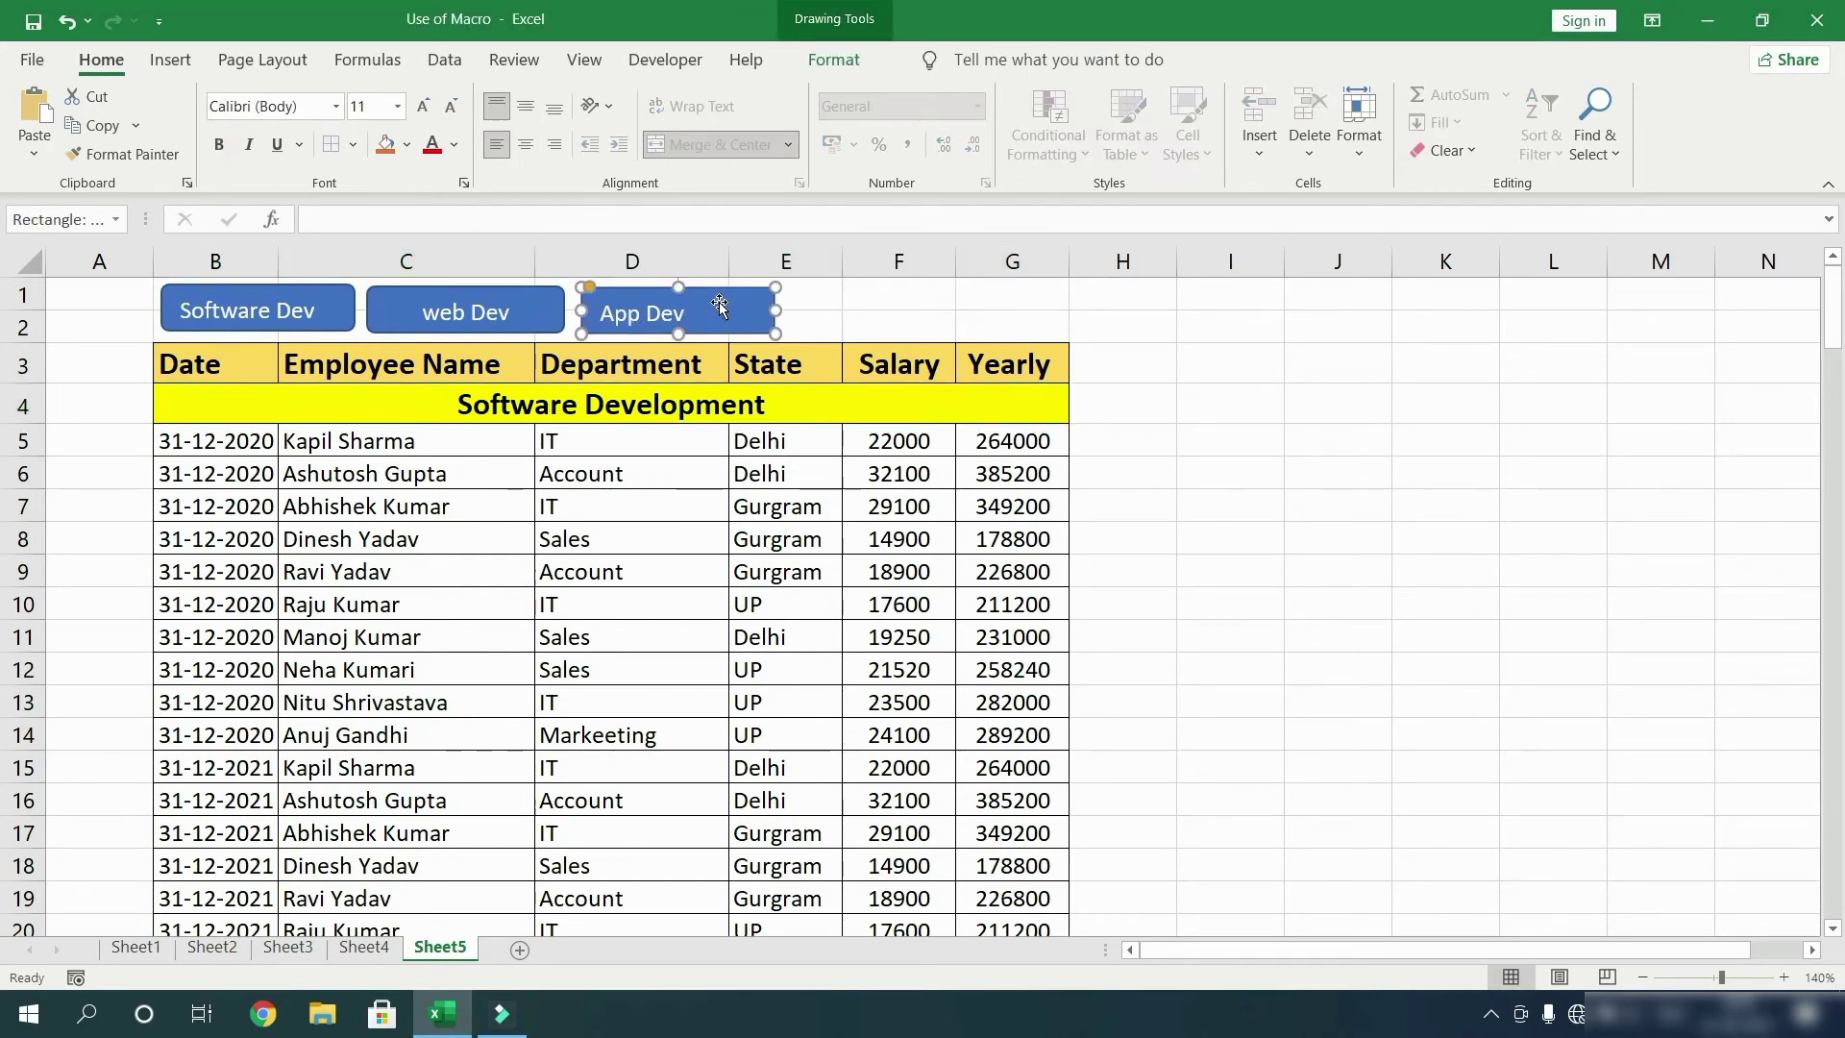
pyautogui.moveTo(719, 305); pyautogui.dragTo(720, 303)
pyautogui.click(1151, 328)
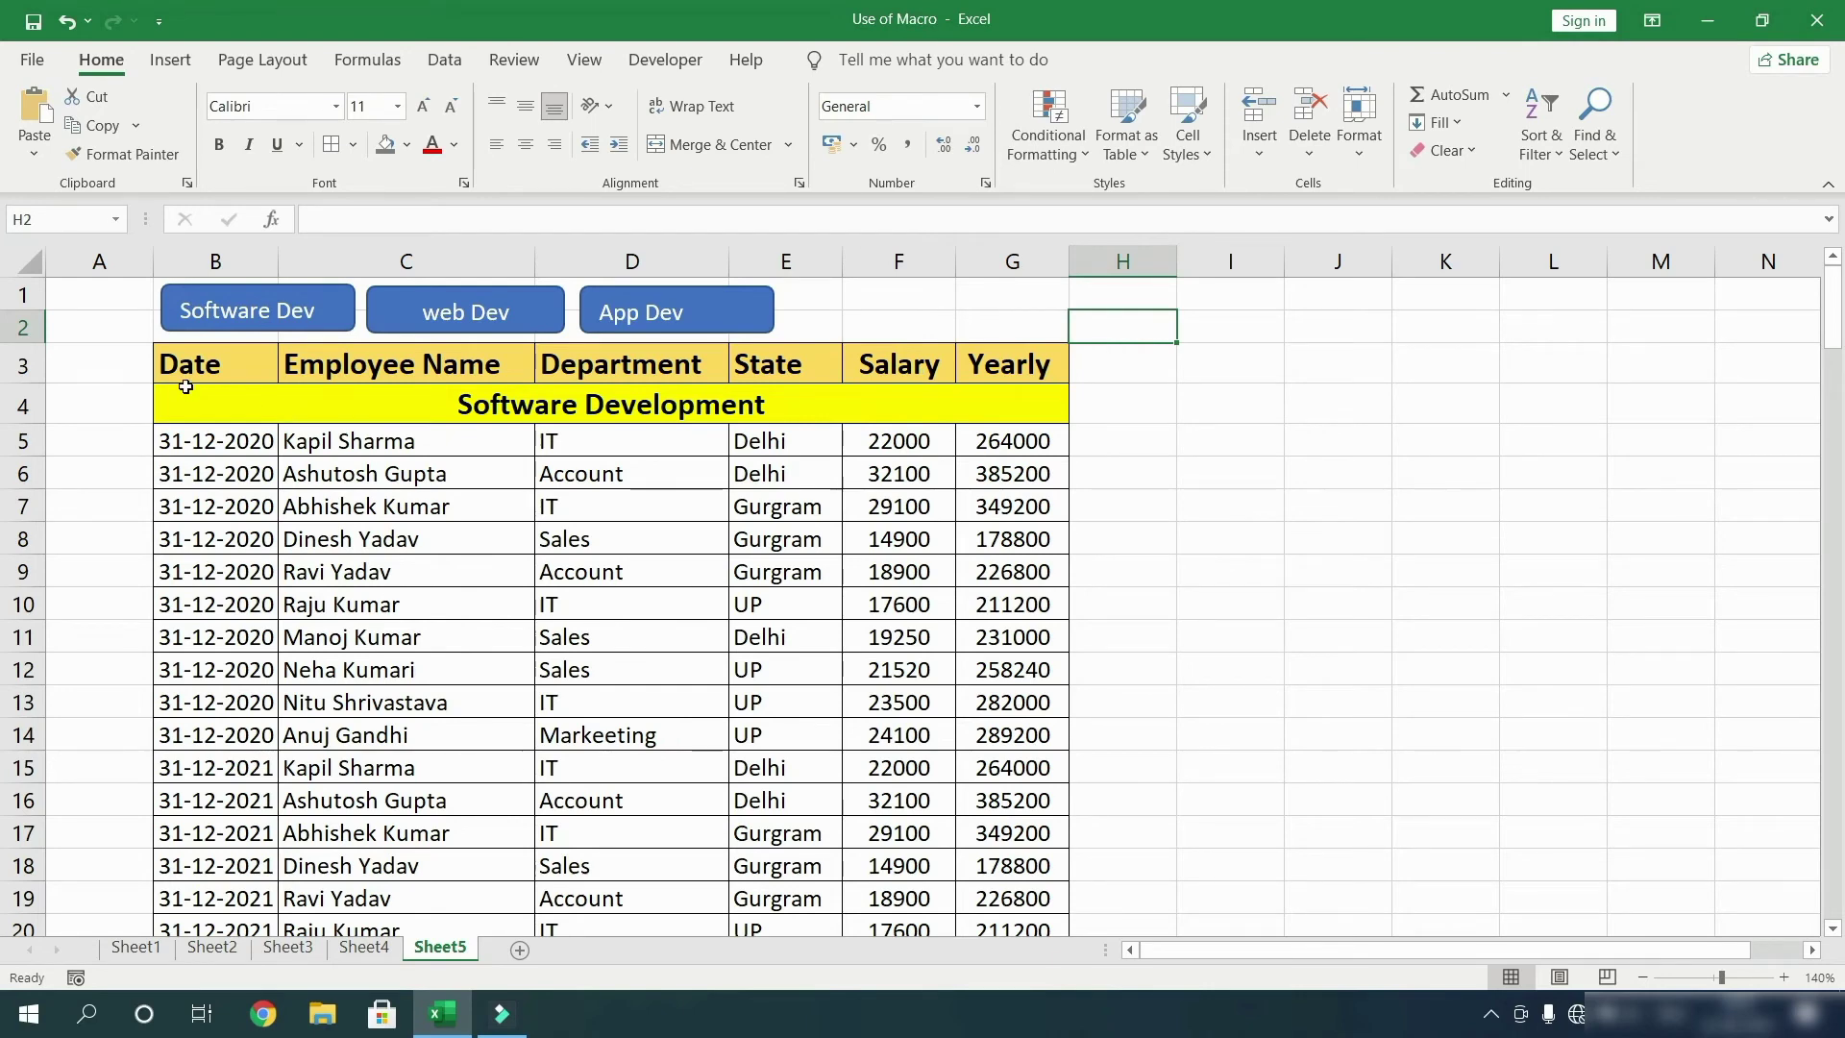
# Step: Record a macro named softdev that selects cell C5, the first employee name under Software Development, and stop recording
pyautogui.keyDown('ctrl'); pyautogui.click(308, 310); pyautogui.keyUp('ctrl')
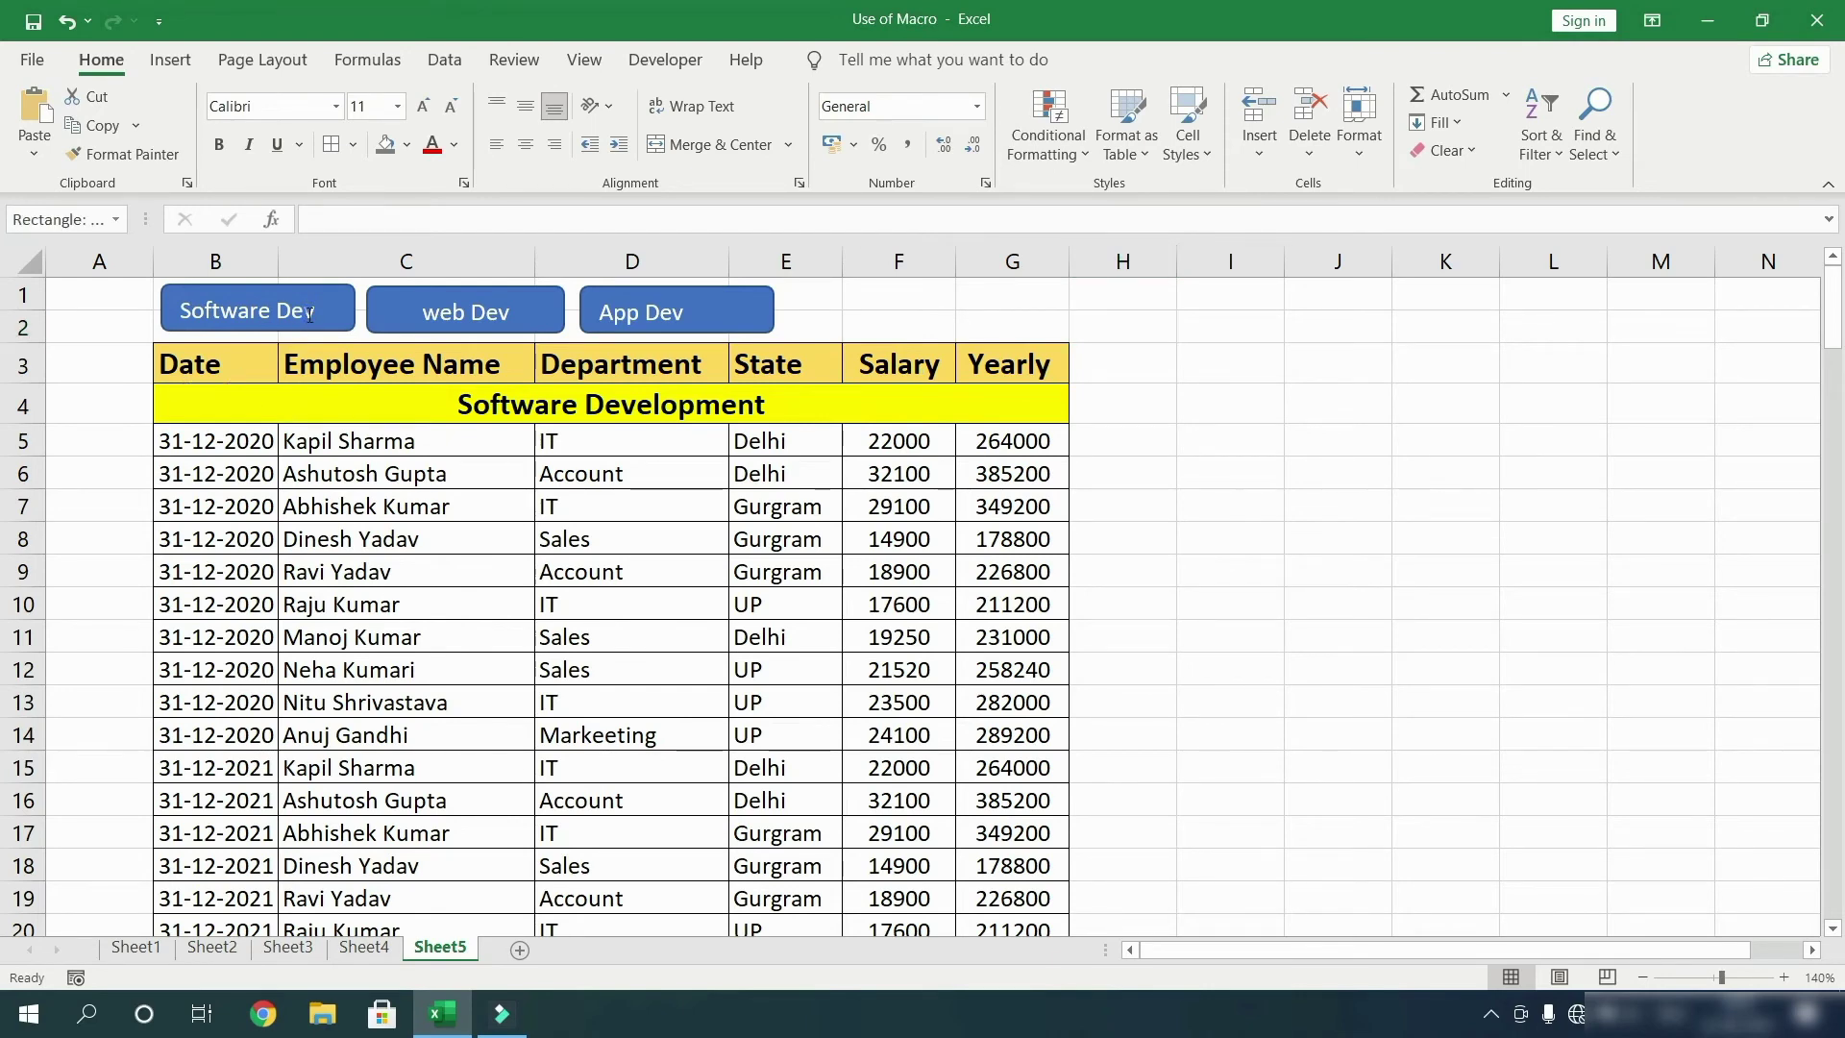
pyautogui.click(584, 60)
pyautogui.click(1228, 158)
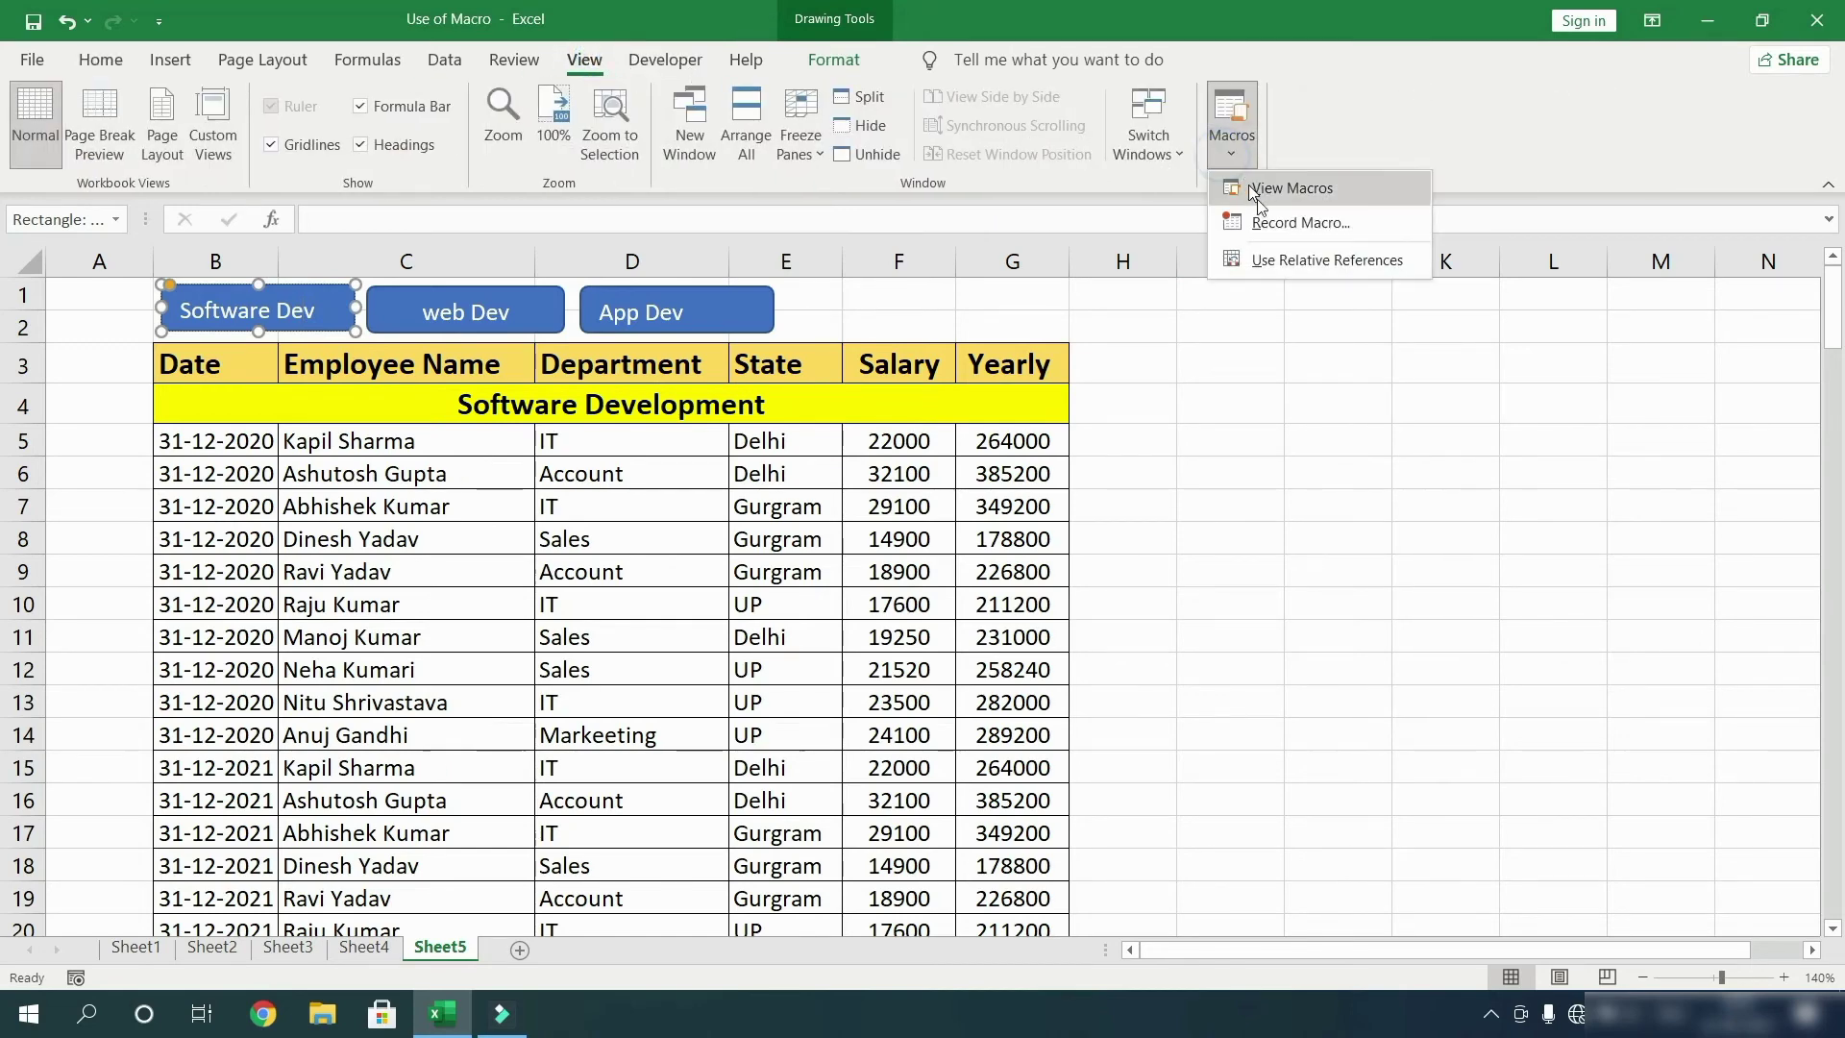
pyautogui.click(1248, 221)
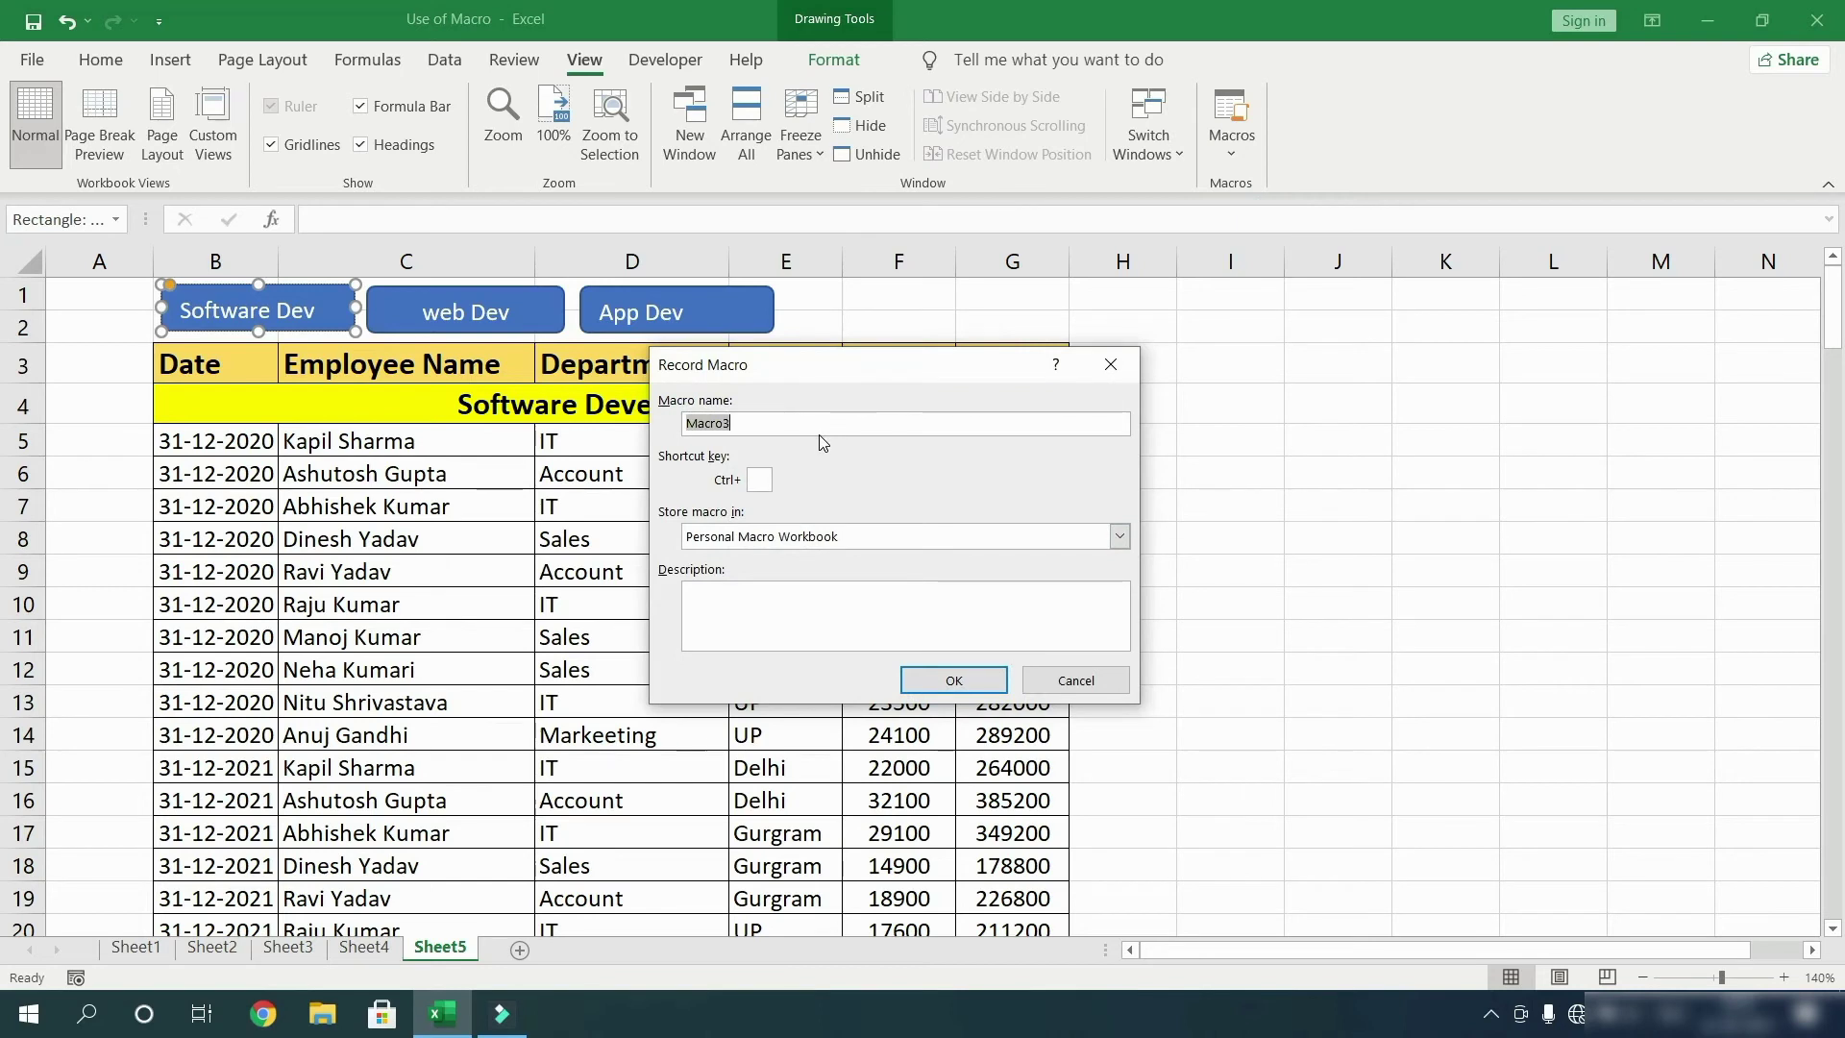
pyautogui.write('softdev')
pyautogui.click(970, 688)
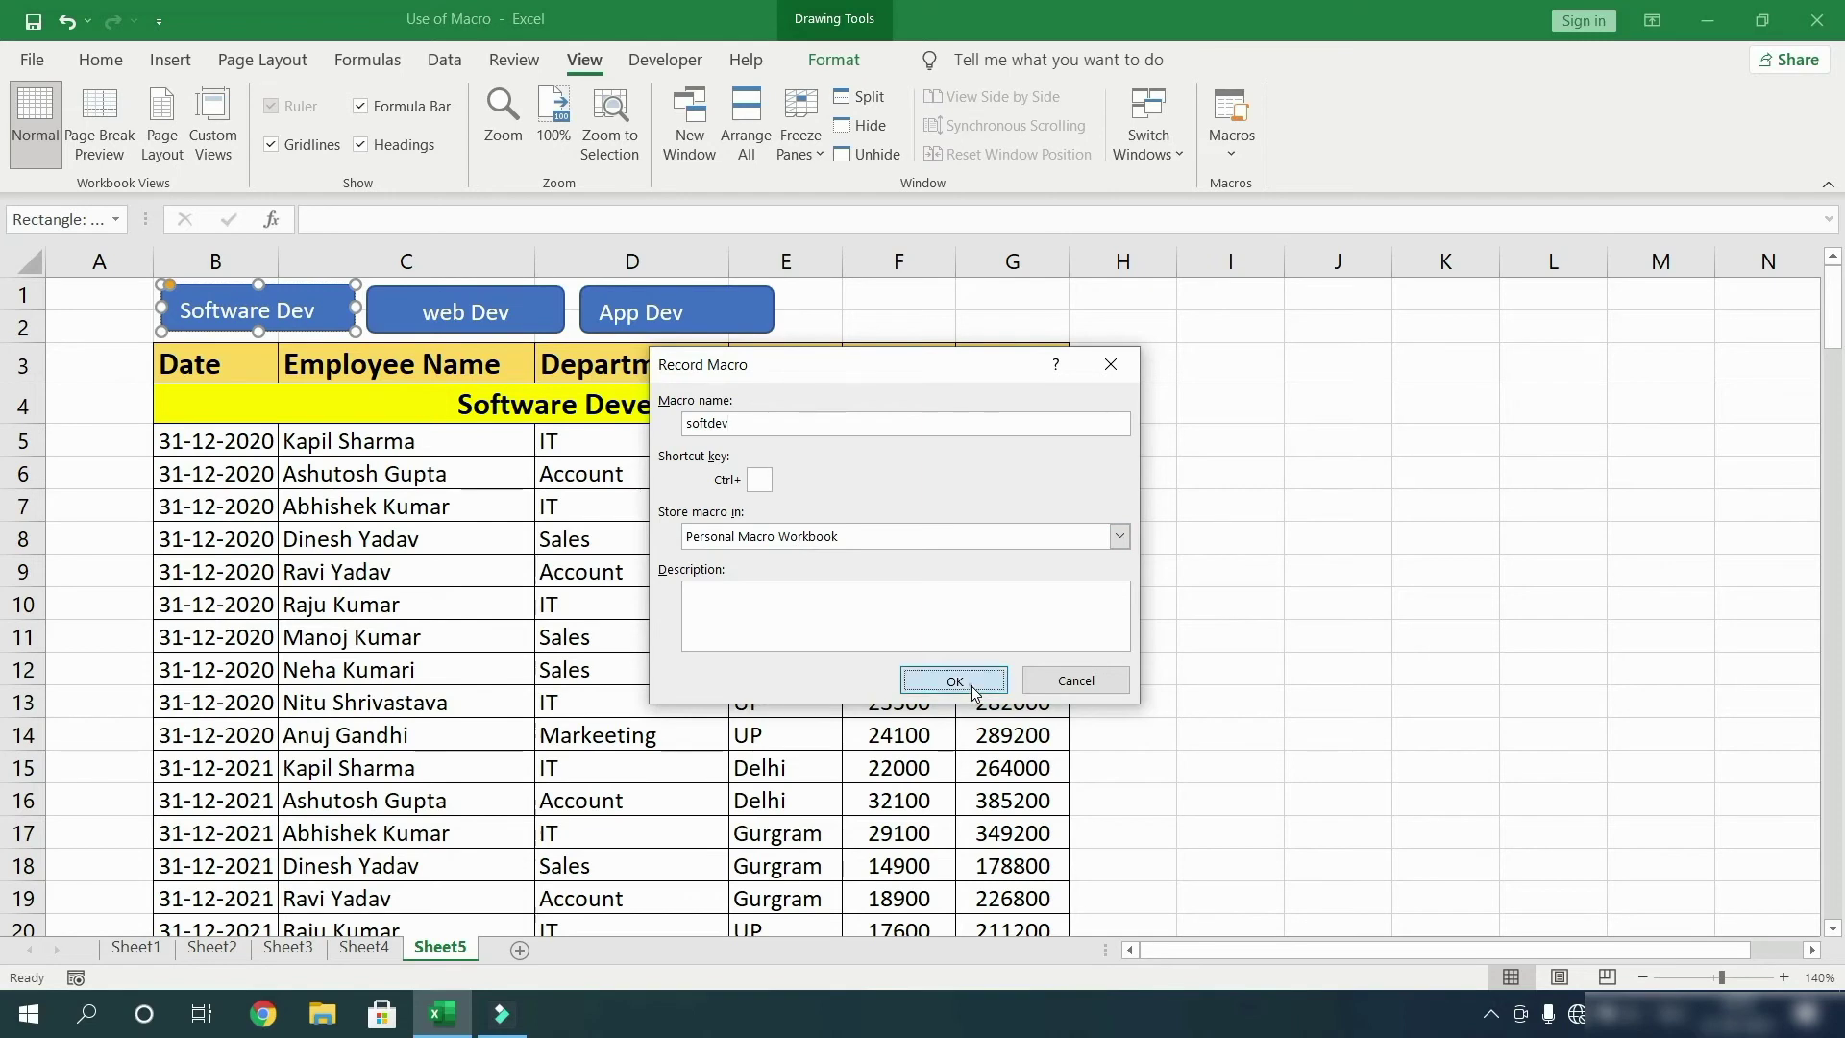
pyautogui.click(344, 450)
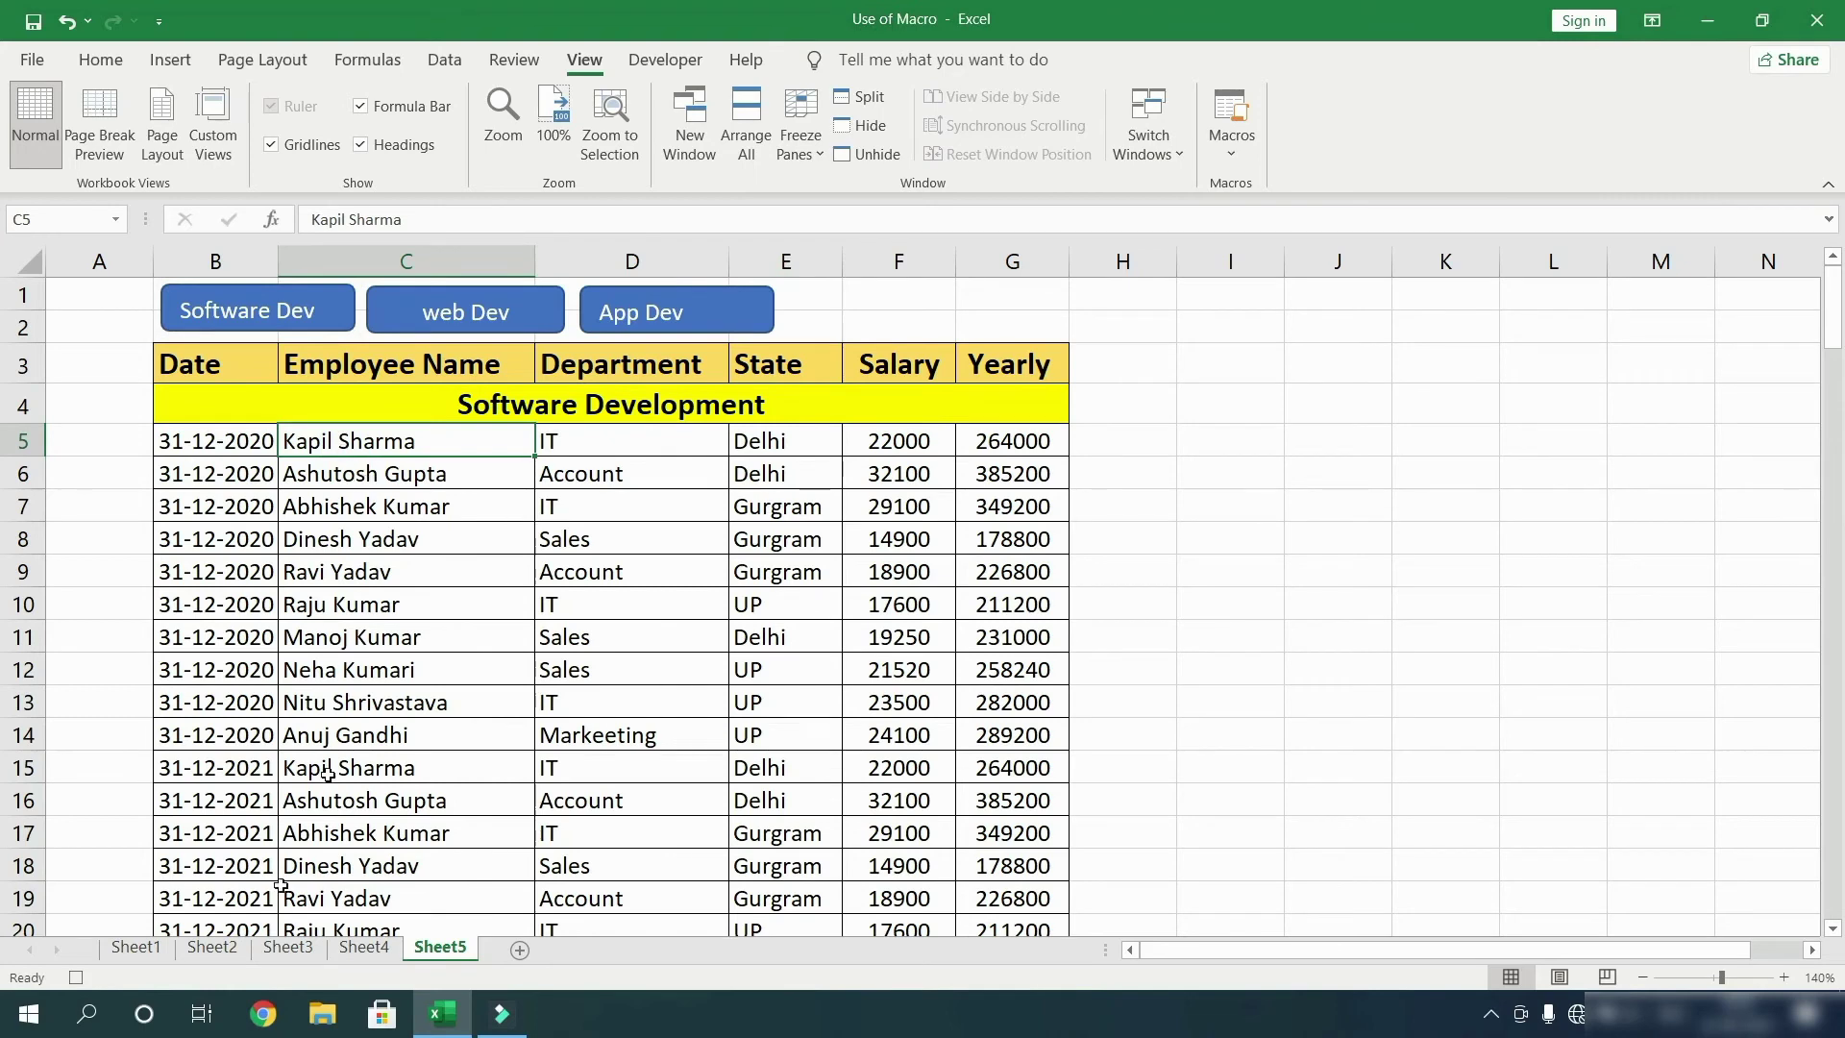
pyautogui.click(77, 977)
# Step: Record a macro named Webdev that goes to cell C56, the first employee name under Web Development, and stop recording
pyautogui.keyDown('ctrl'); pyautogui.click(479, 329); pyautogui.keyUp('ctrl')
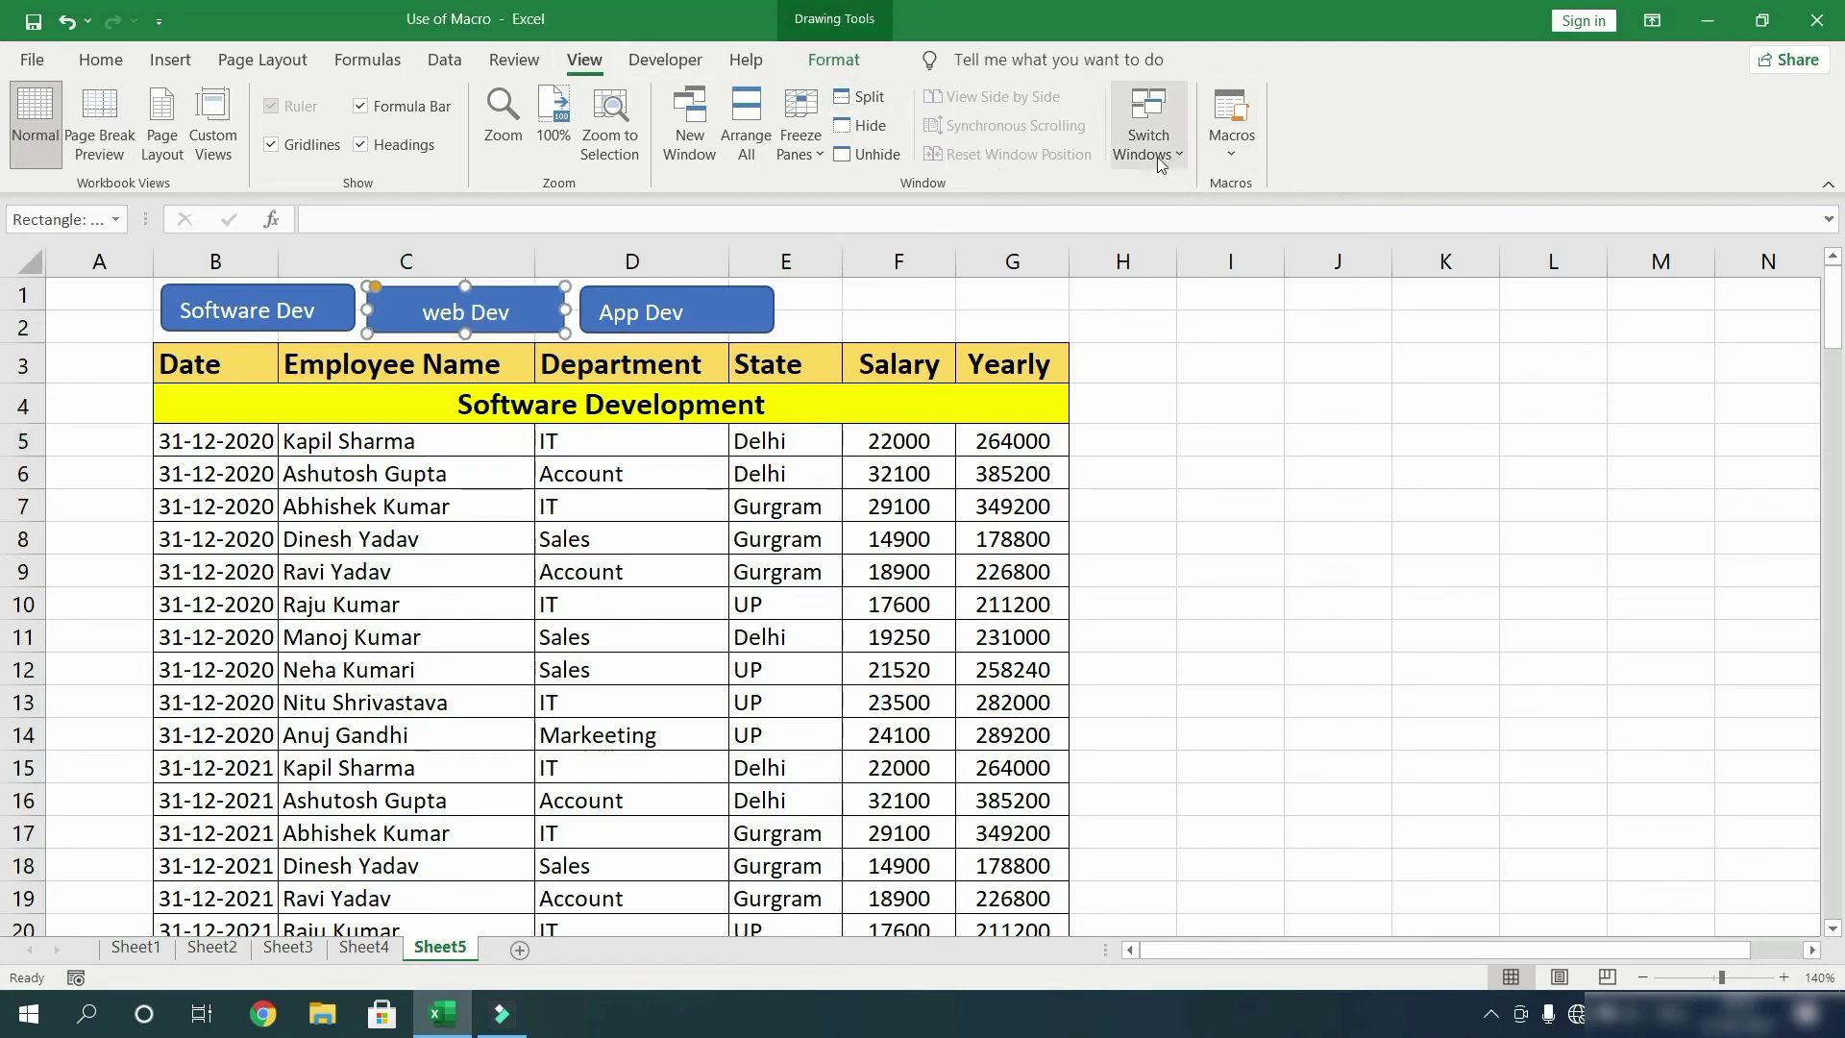
pyautogui.click(1231, 143)
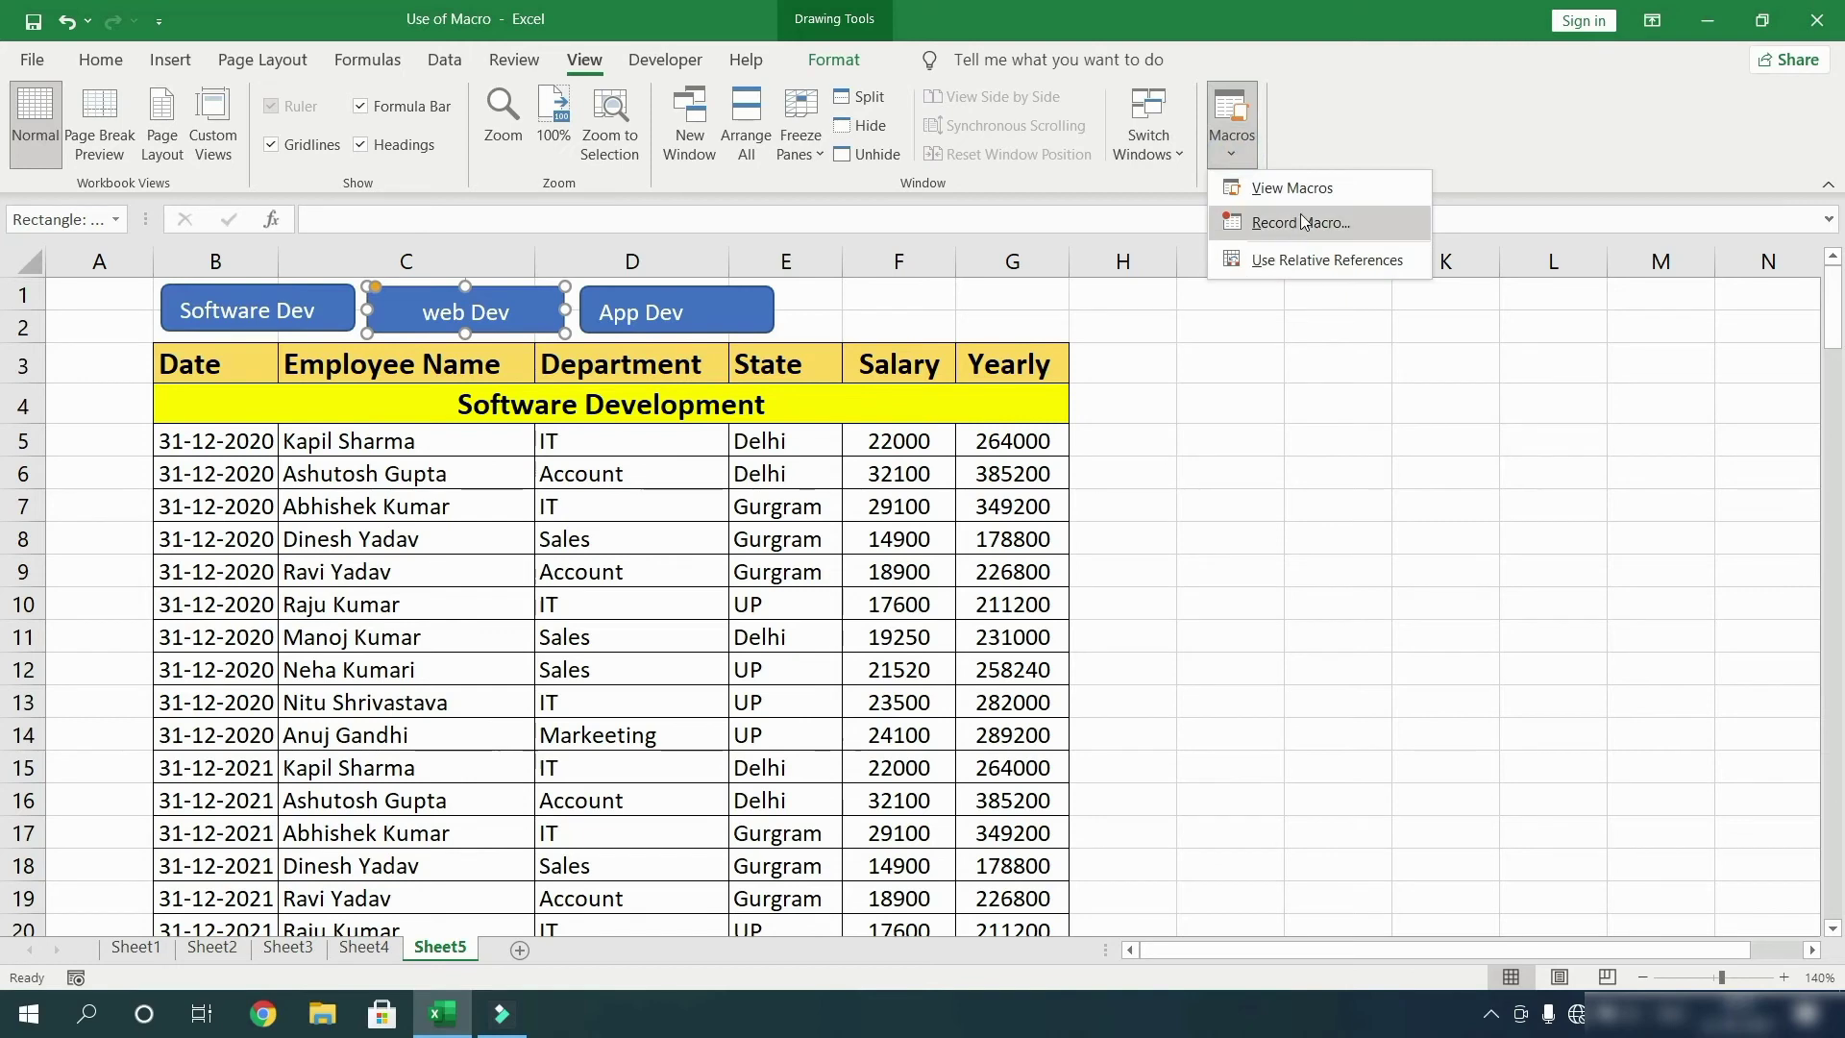
pyautogui.click(1303, 220)
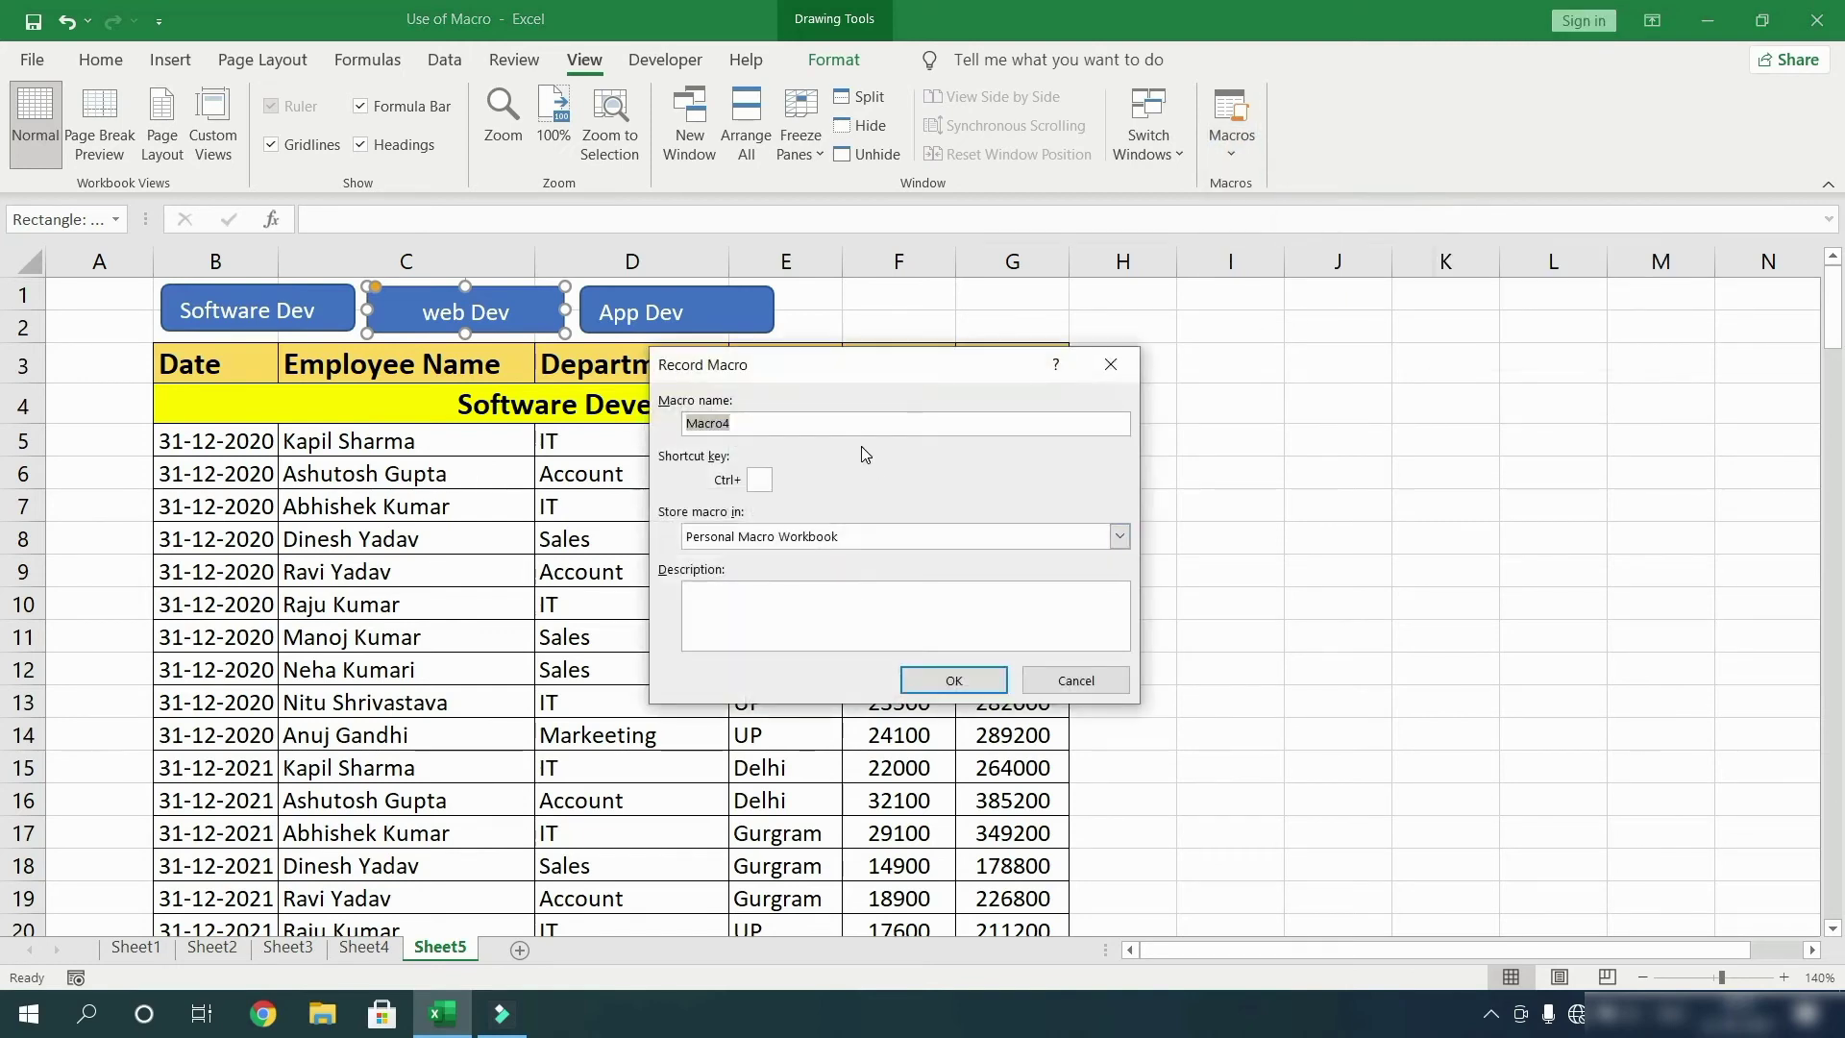
pyautogui.write('Webdev')
pyautogui.click(954, 688)
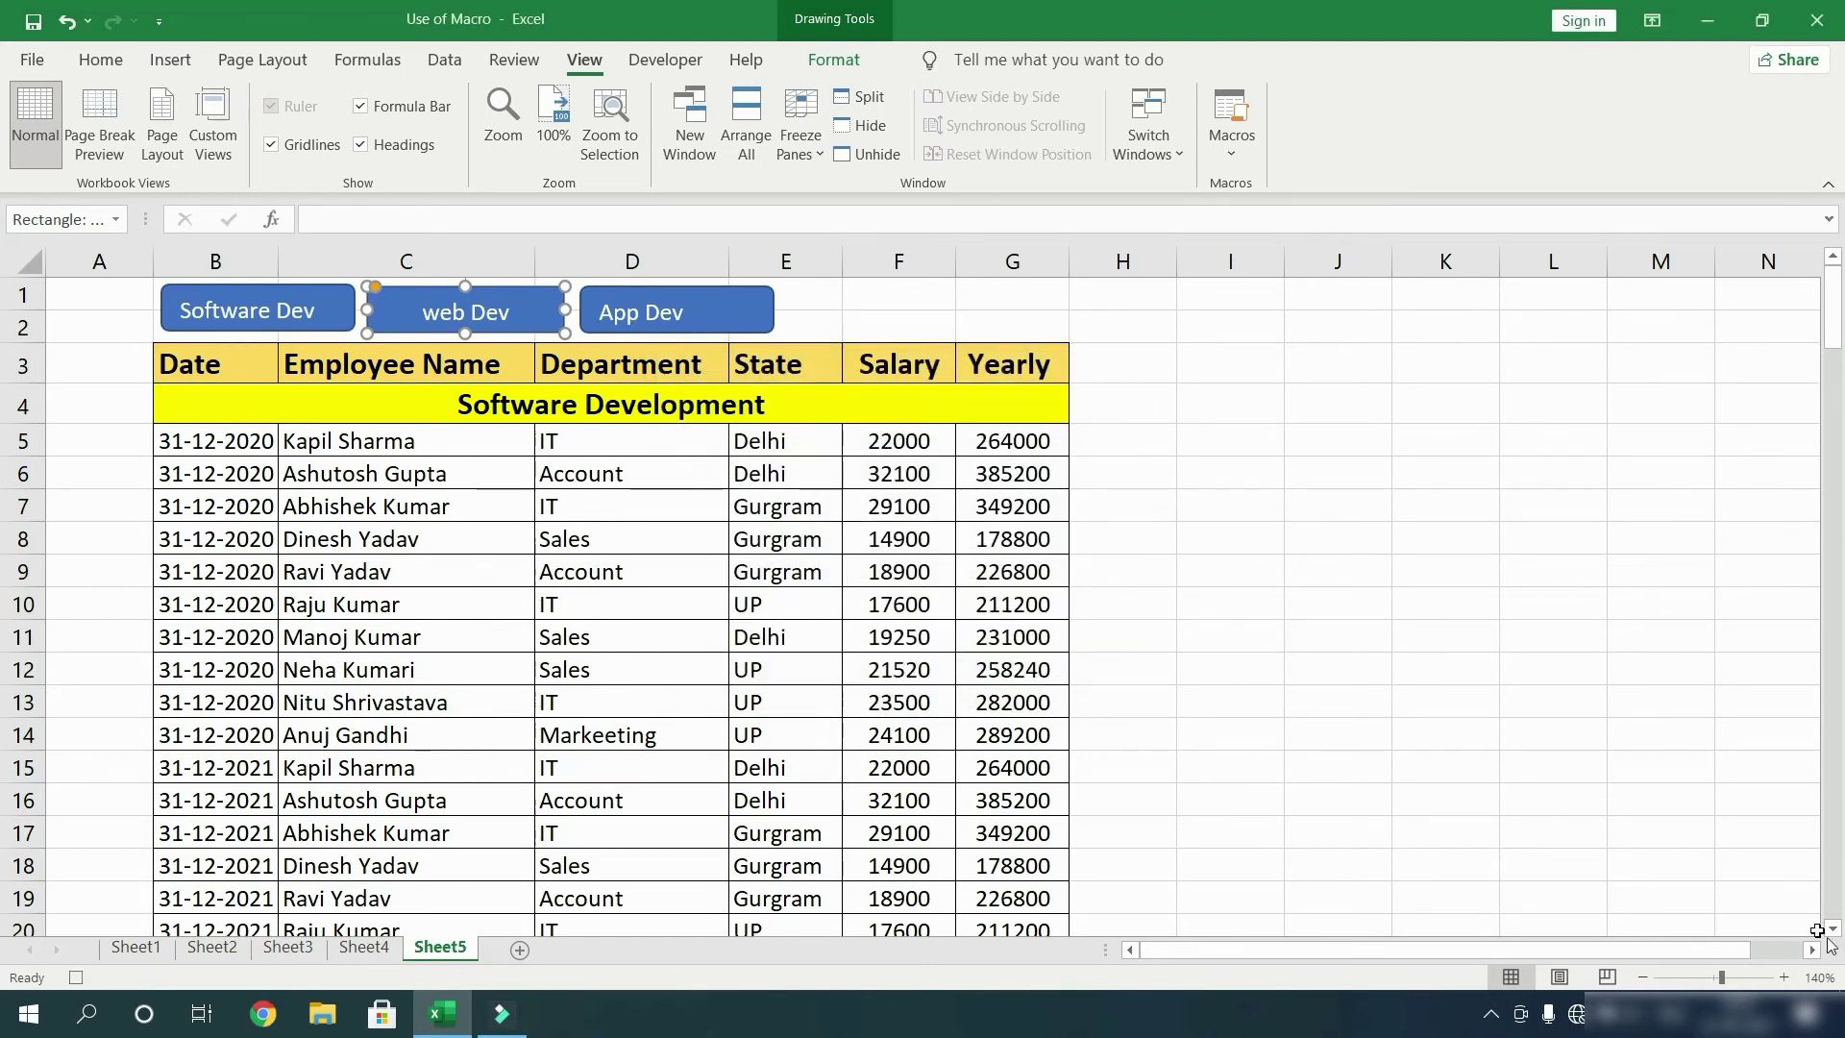
pyautogui.moveTo(1831, 937); pyautogui.dragTo(1831, 937)
pyautogui.click(461, 566)
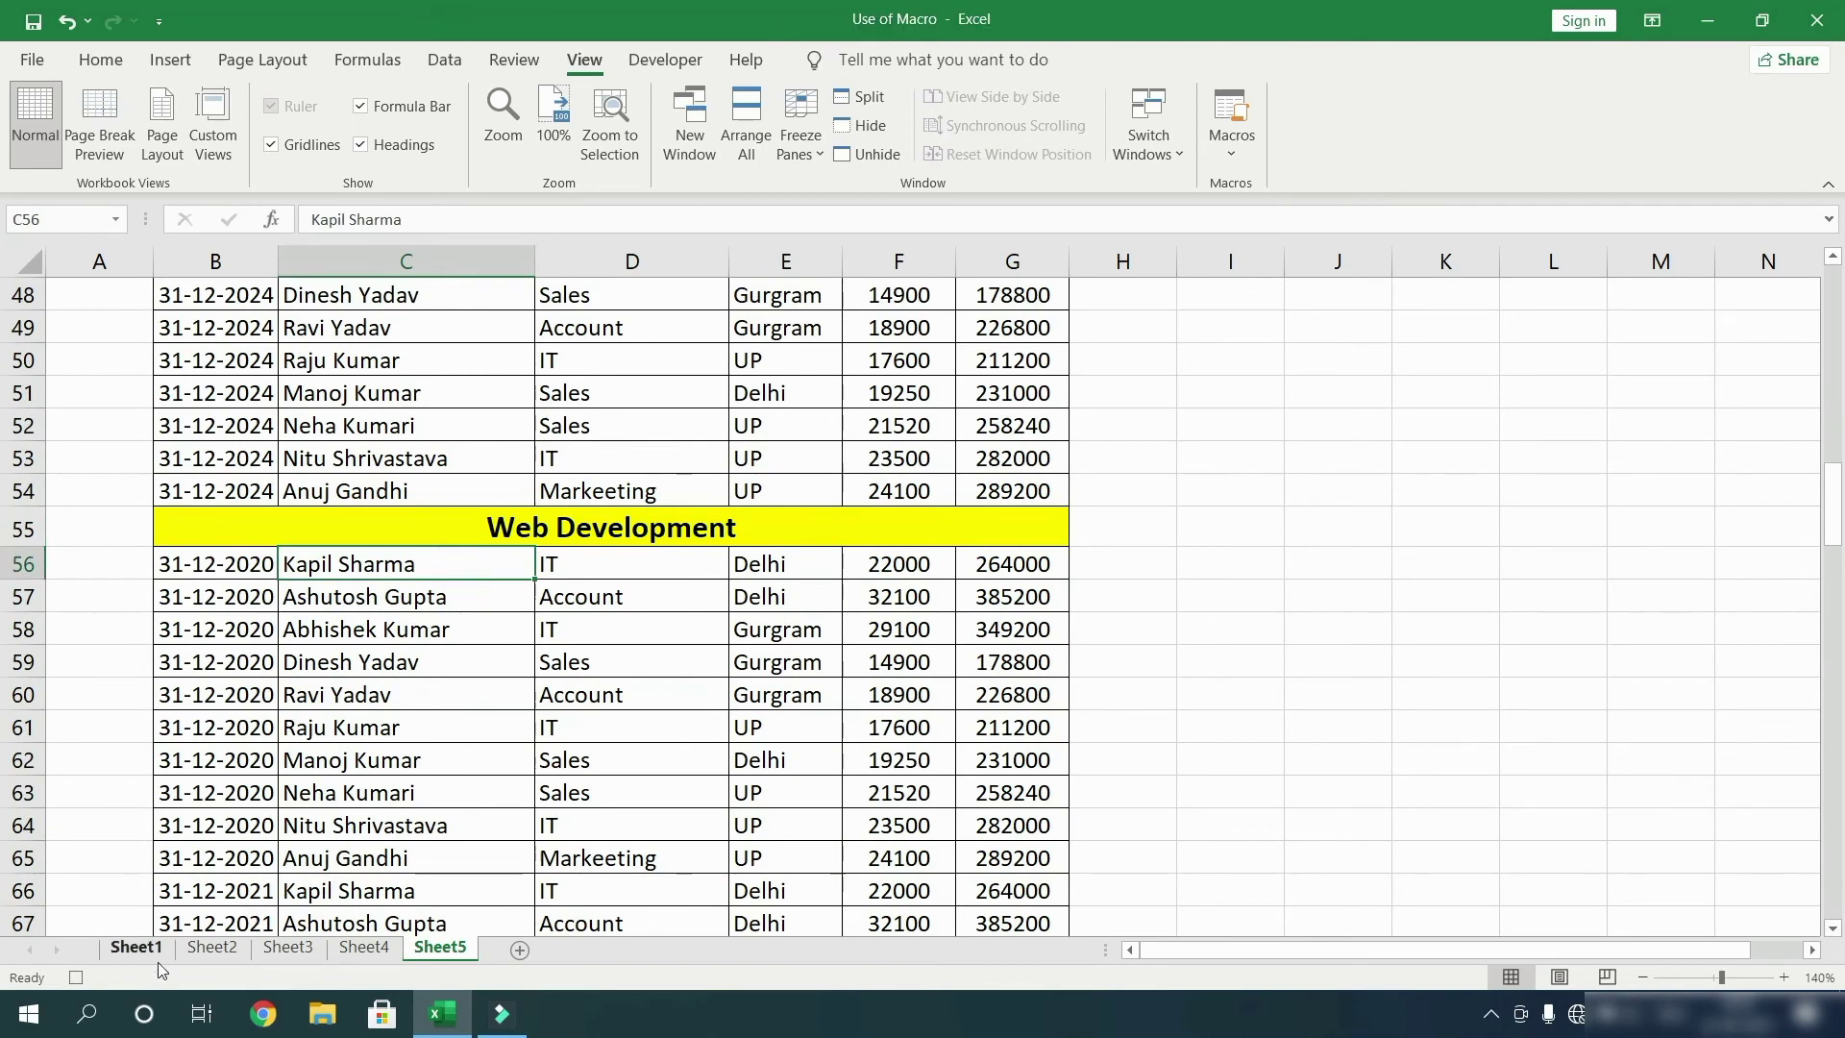
pyautogui.click(76, 979)
# Step: Record a macro named Appdev that goes to cell C107 under App Development, stop recording, and return to cell J3
pyautogui.click(1833, 508)
pyautogui.moveTo(1833, 507); pyautogui.dragTo(1833, 288)
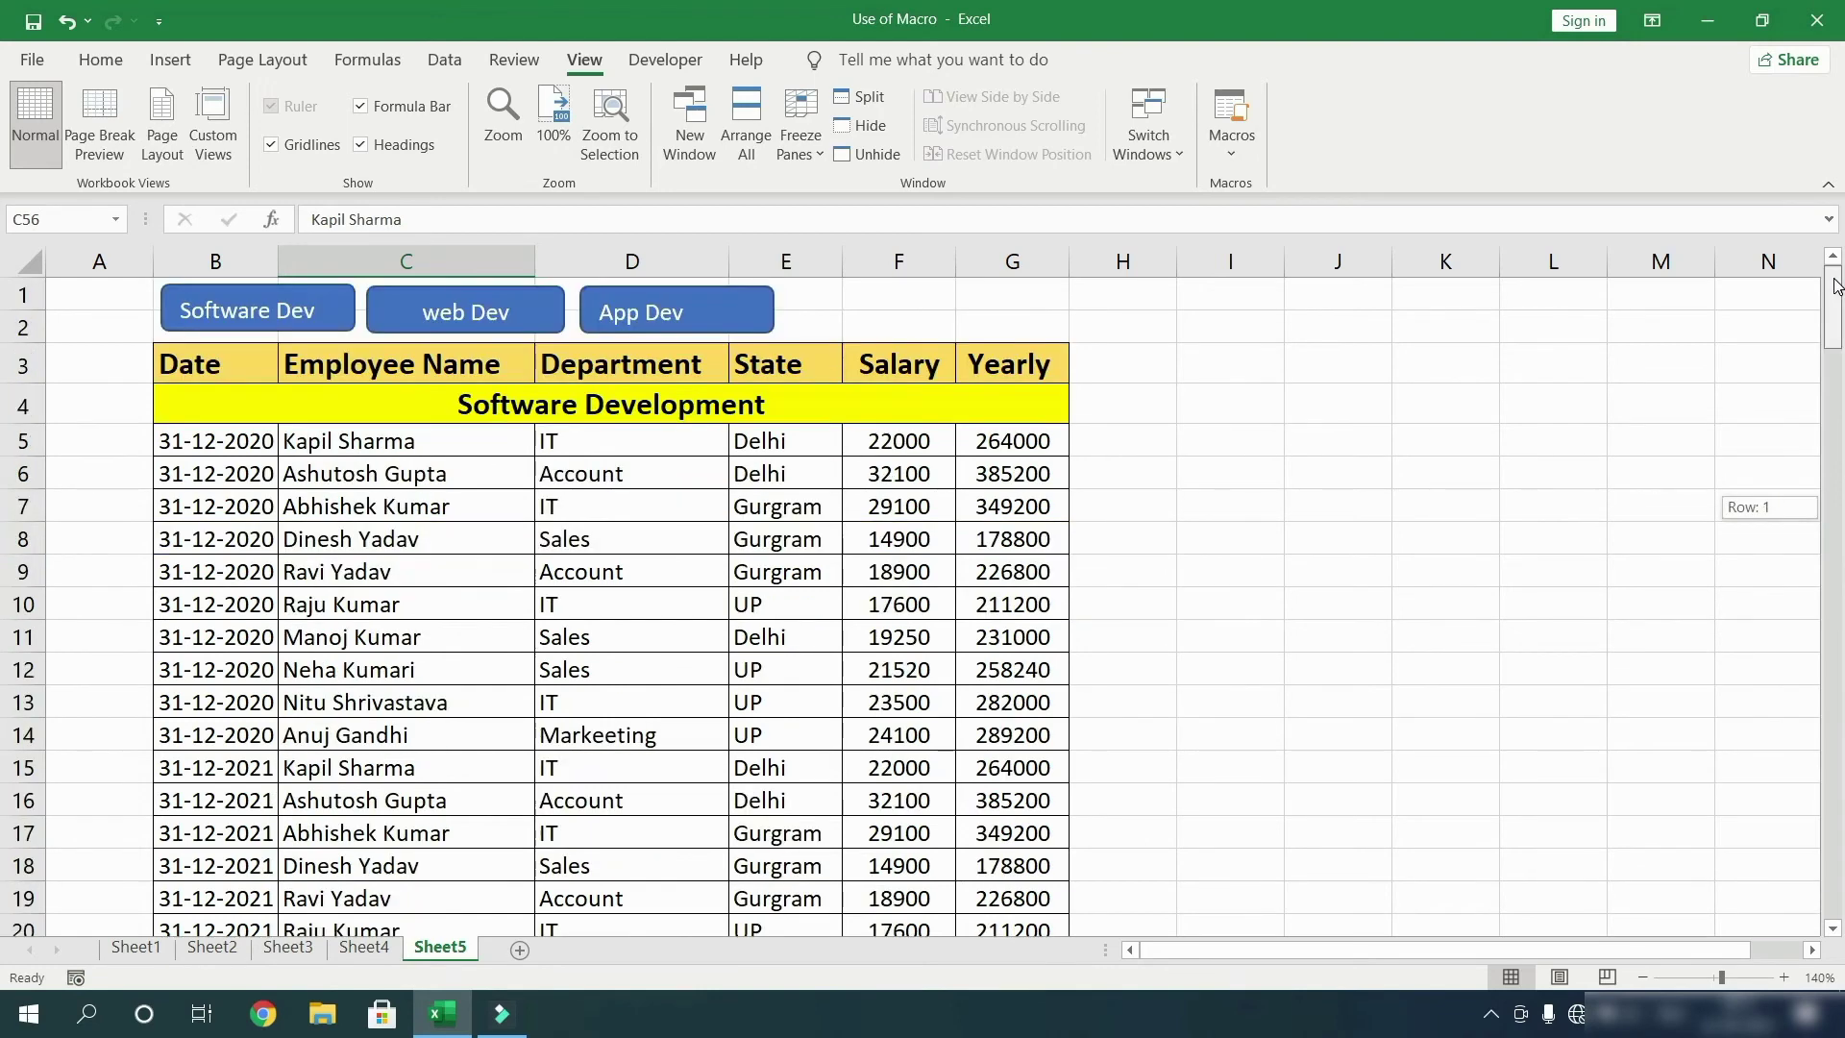
pyautogui.keyDown('ctrl'); pyautogui.click(708, 316); pyautogui.keyUp('ctrl')
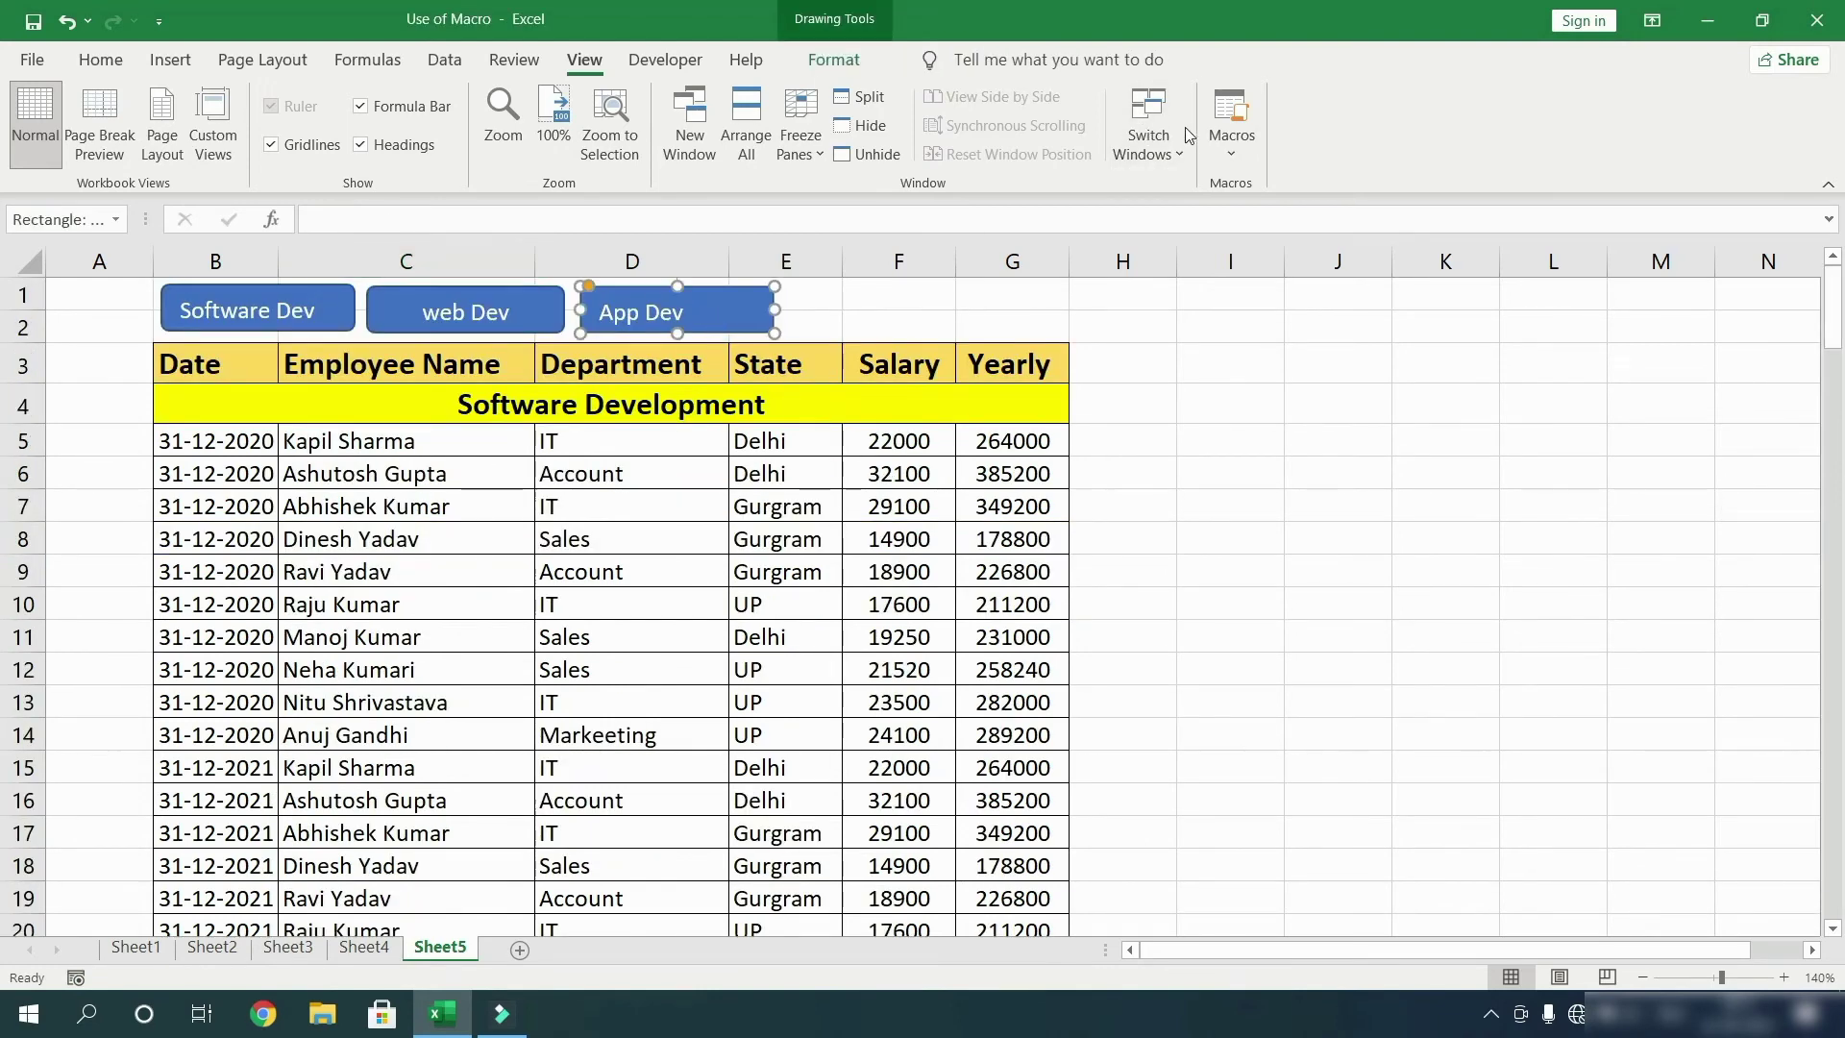
pyautogui.click(1233, 144)
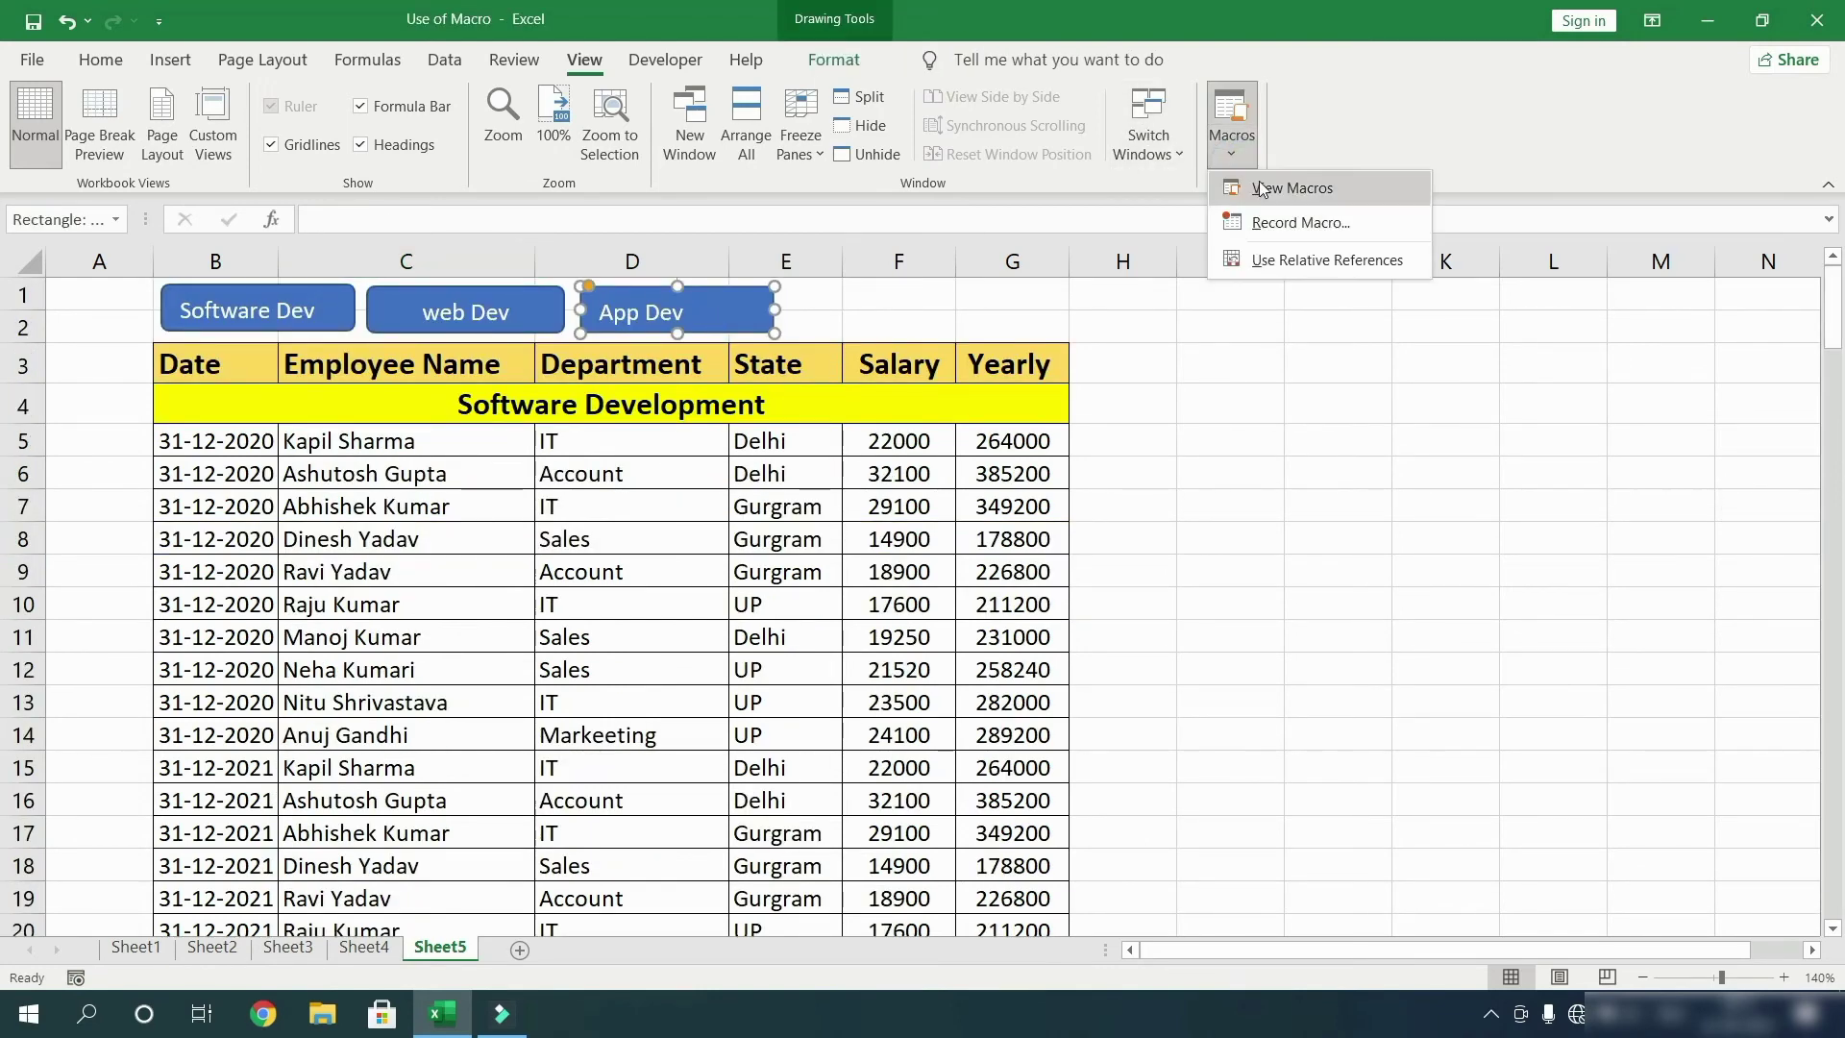
pyautogui.click(1284, 224)
pyautogui.write('Appdev')
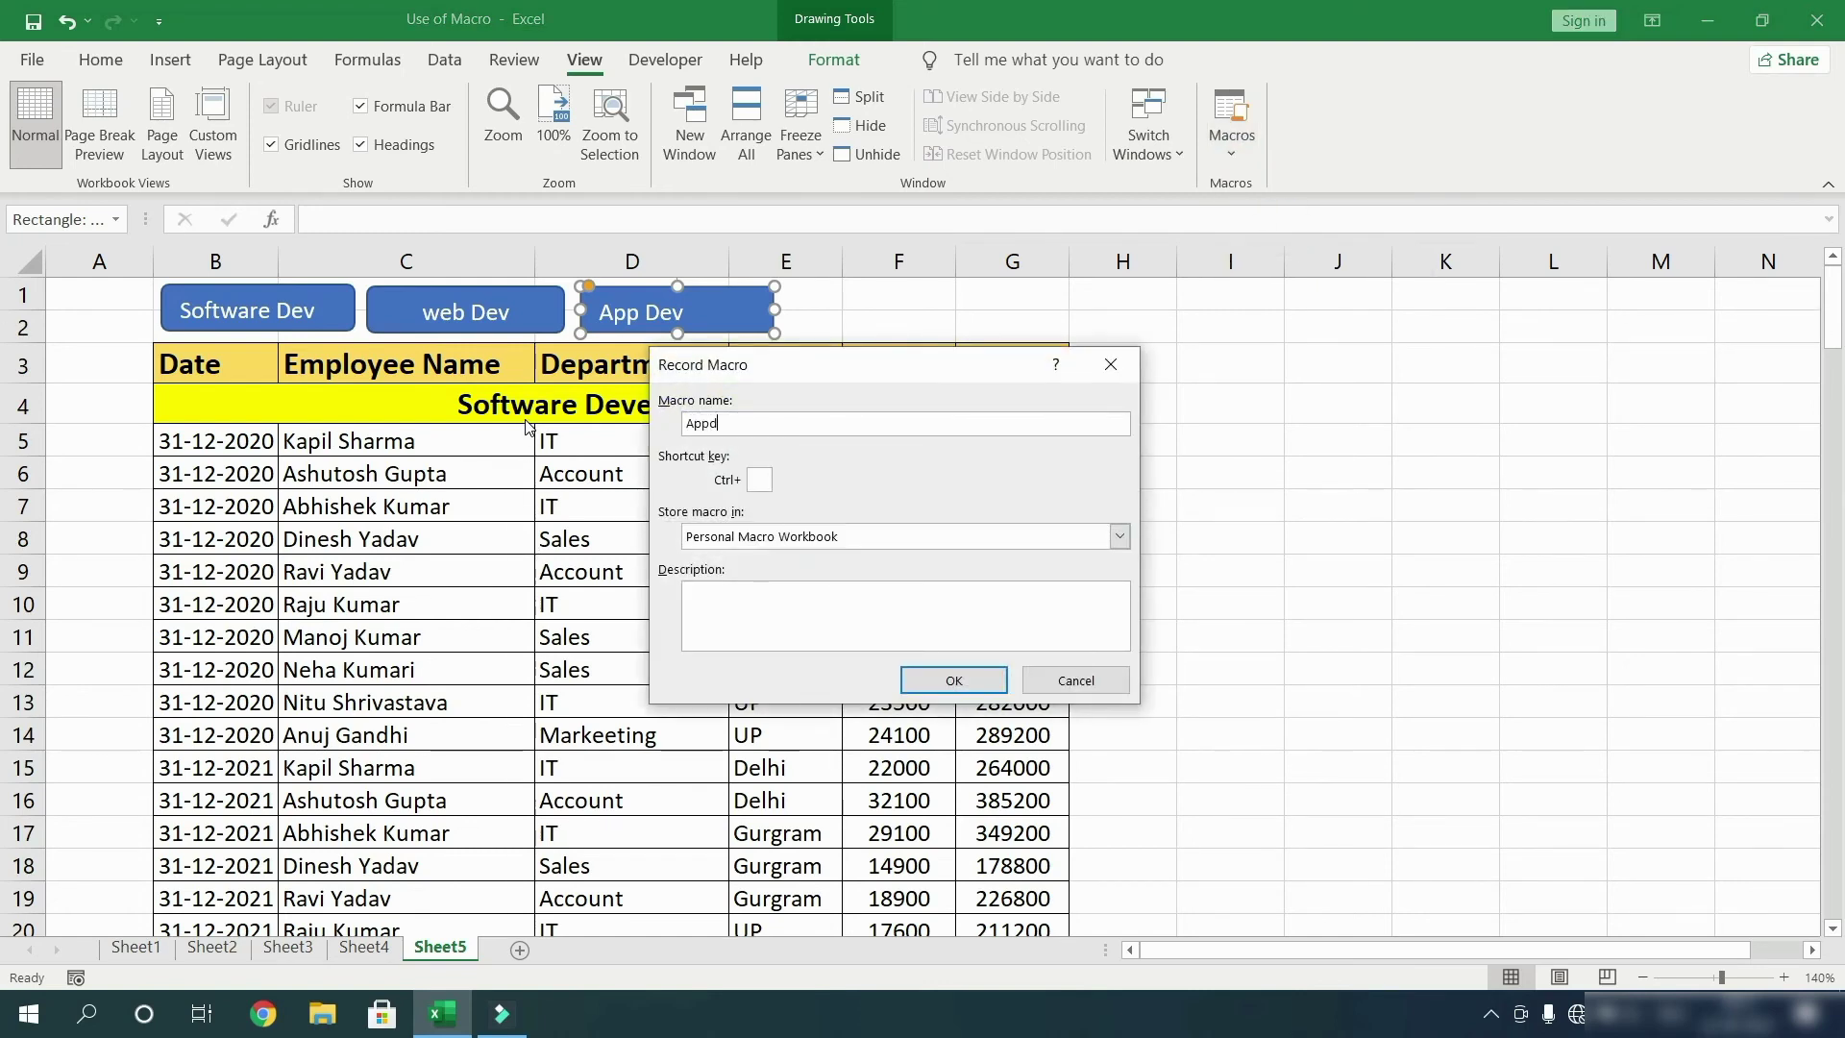
pyautogui.click(988, 690)
pyautogui.moveTo(1840, 308); pyautogui.dragTo(1838, 877)
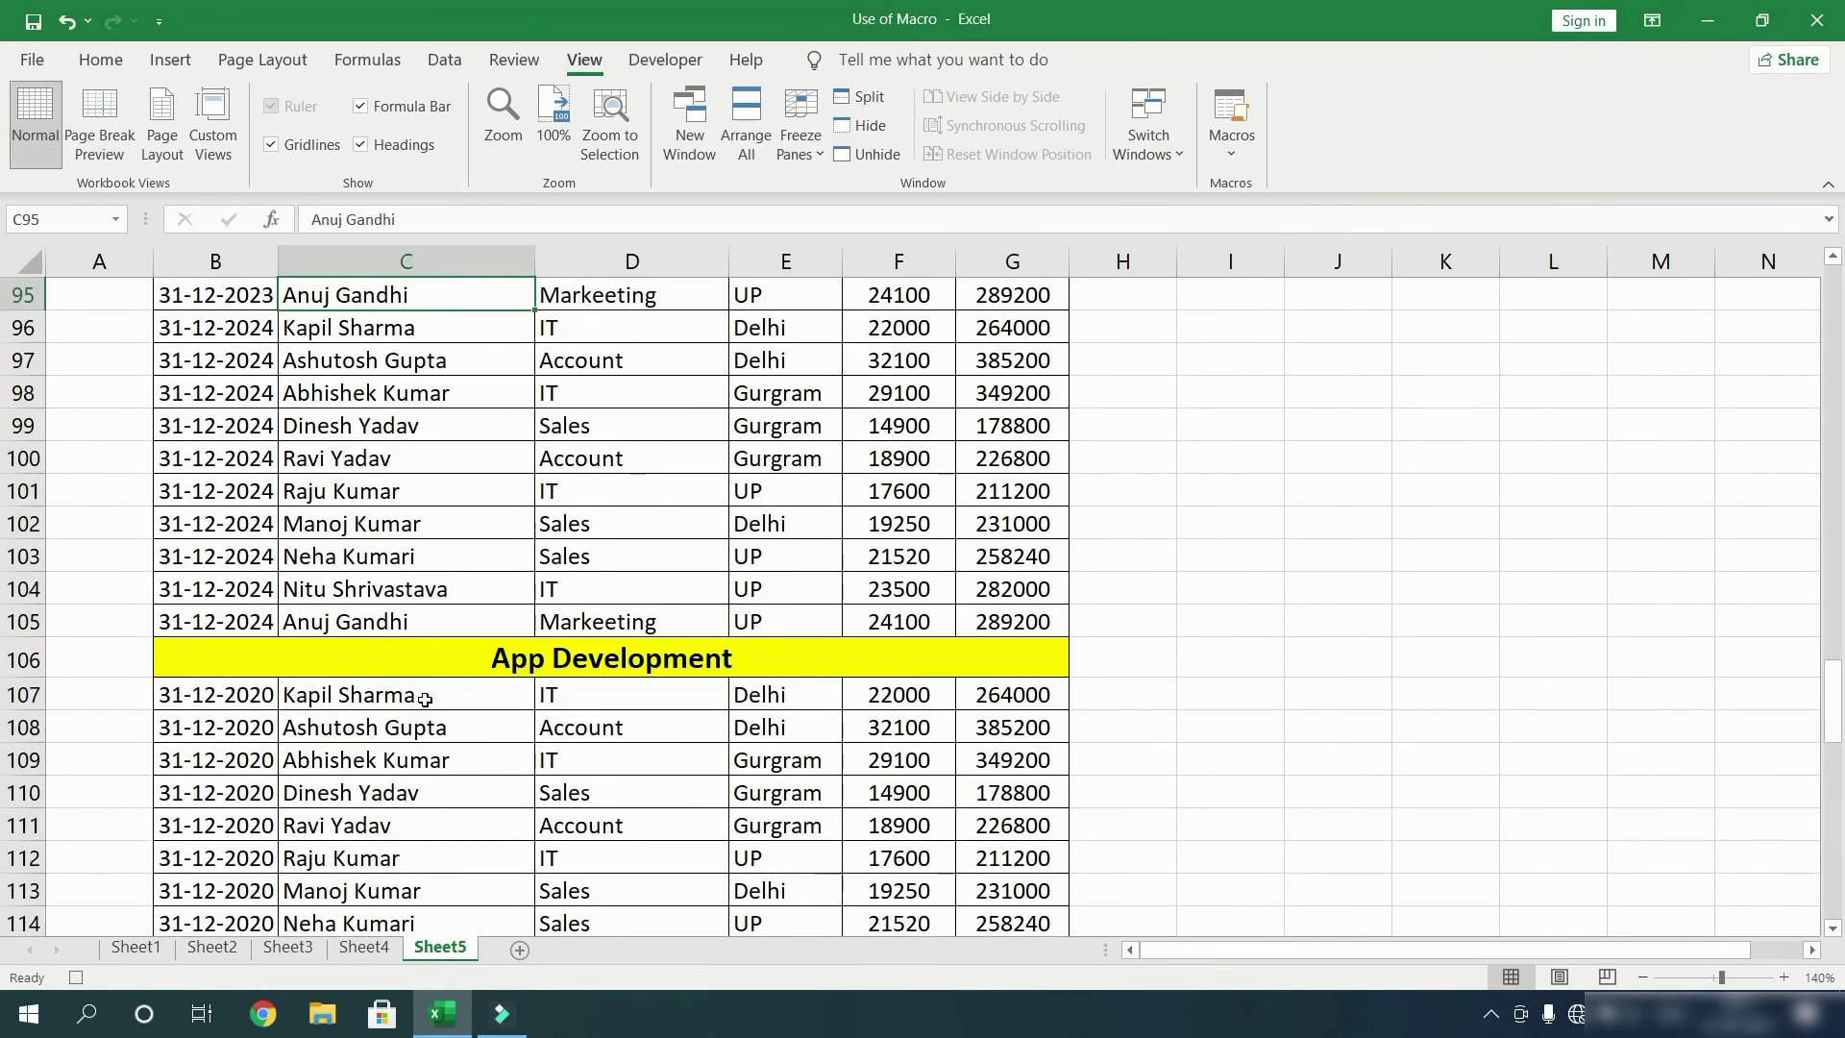
pyautogui.click(420, 698)
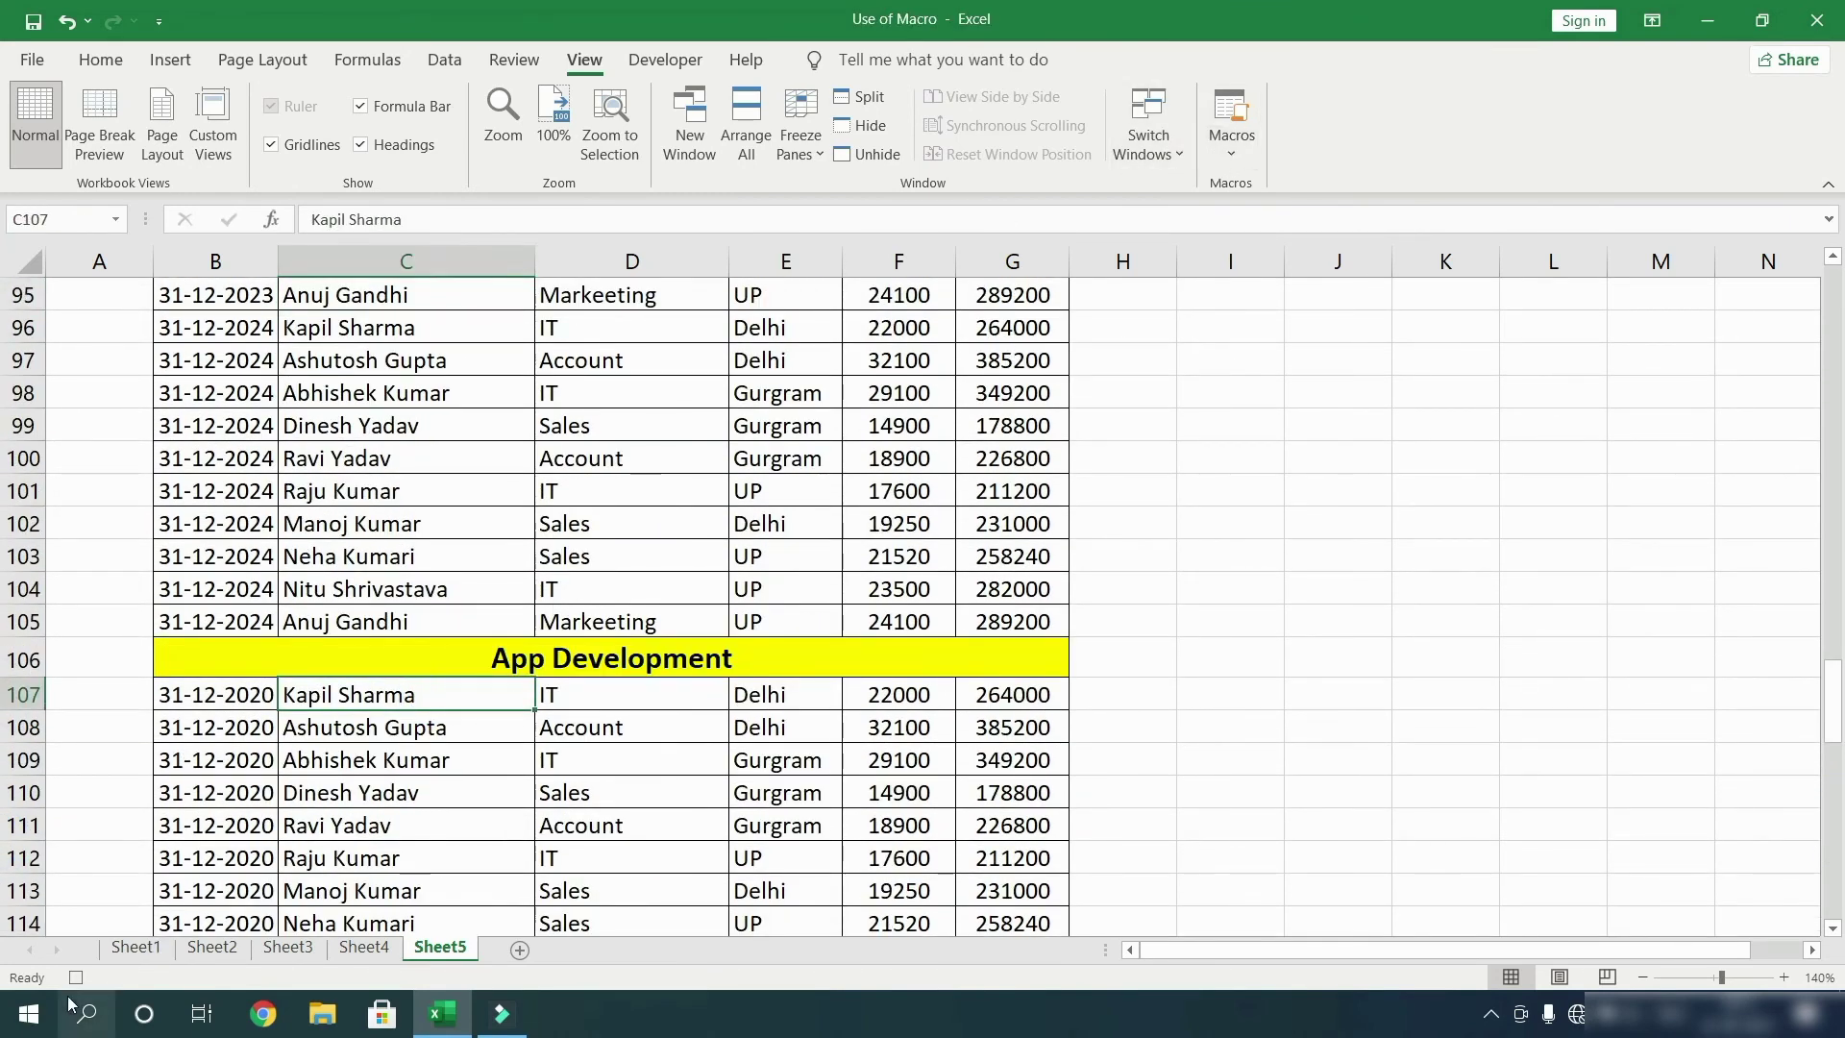
pyautogui.click(76, 978)
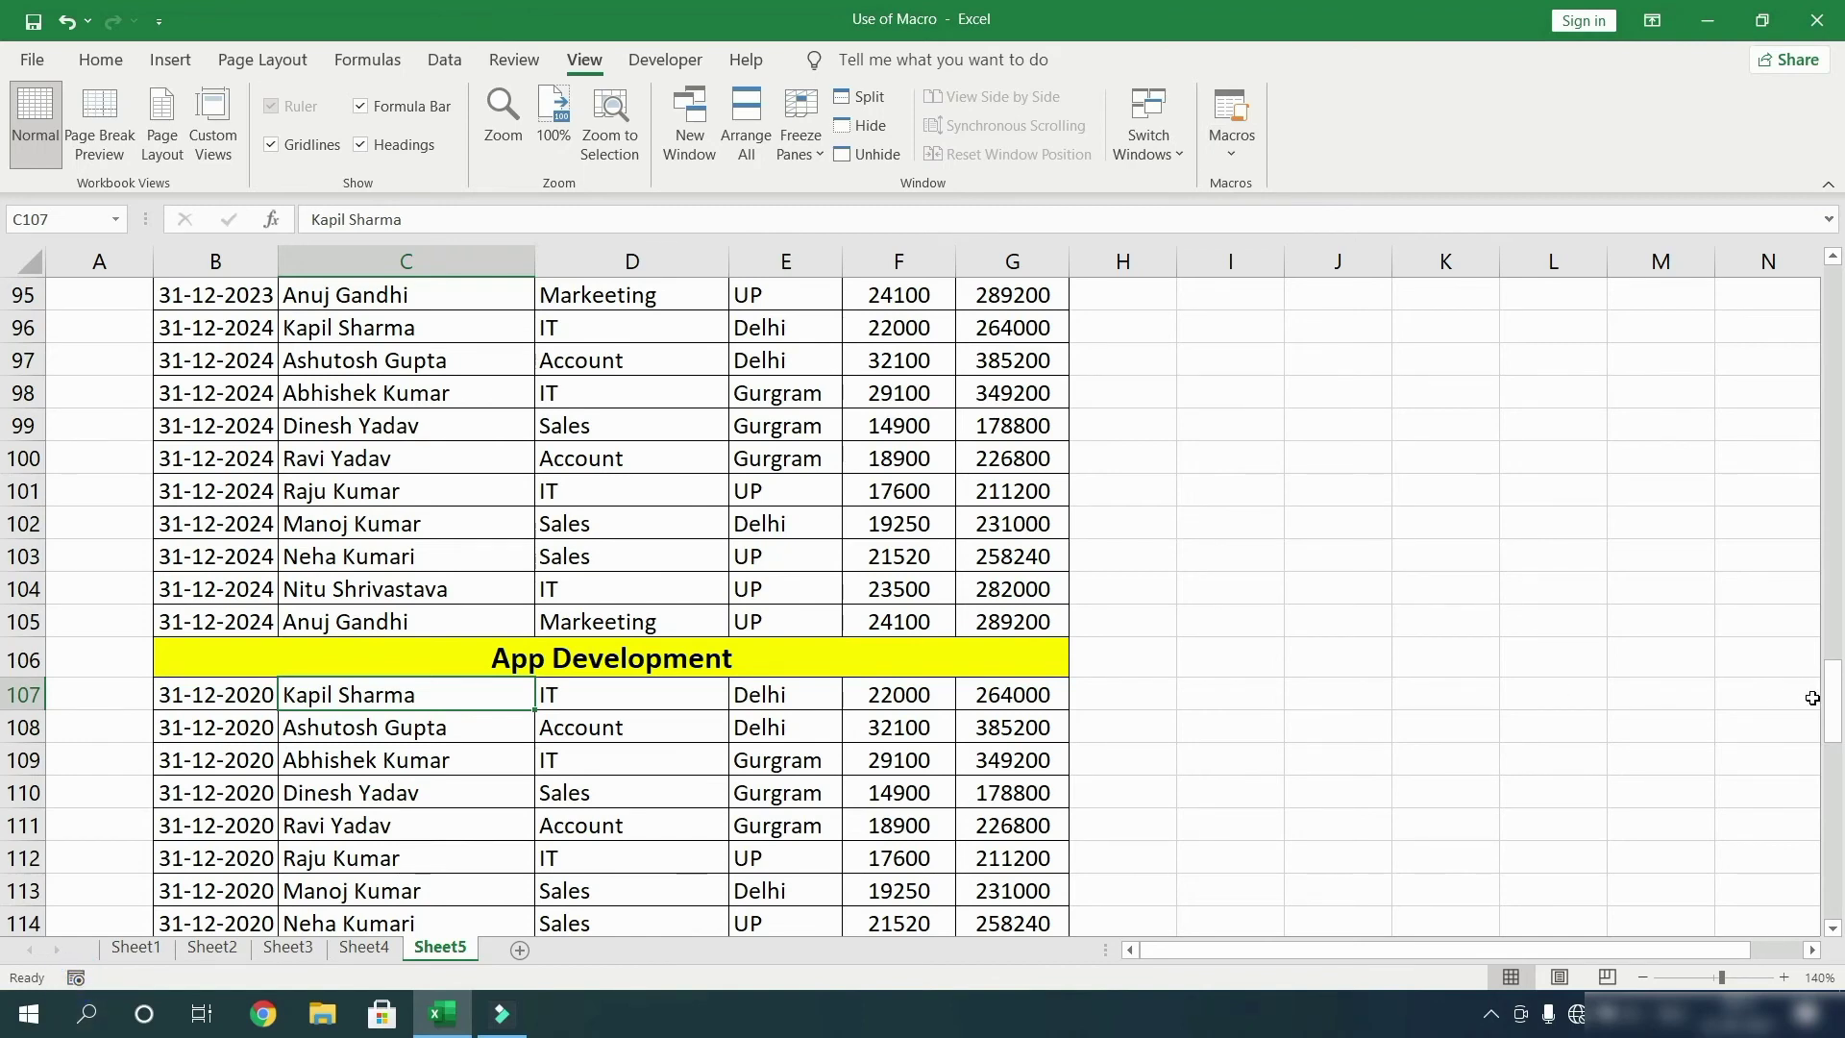
pyautogui.moveTo(1838, 712); pyautogui.dragTo(1834, 298)
pyautogui.click(1306, 363)
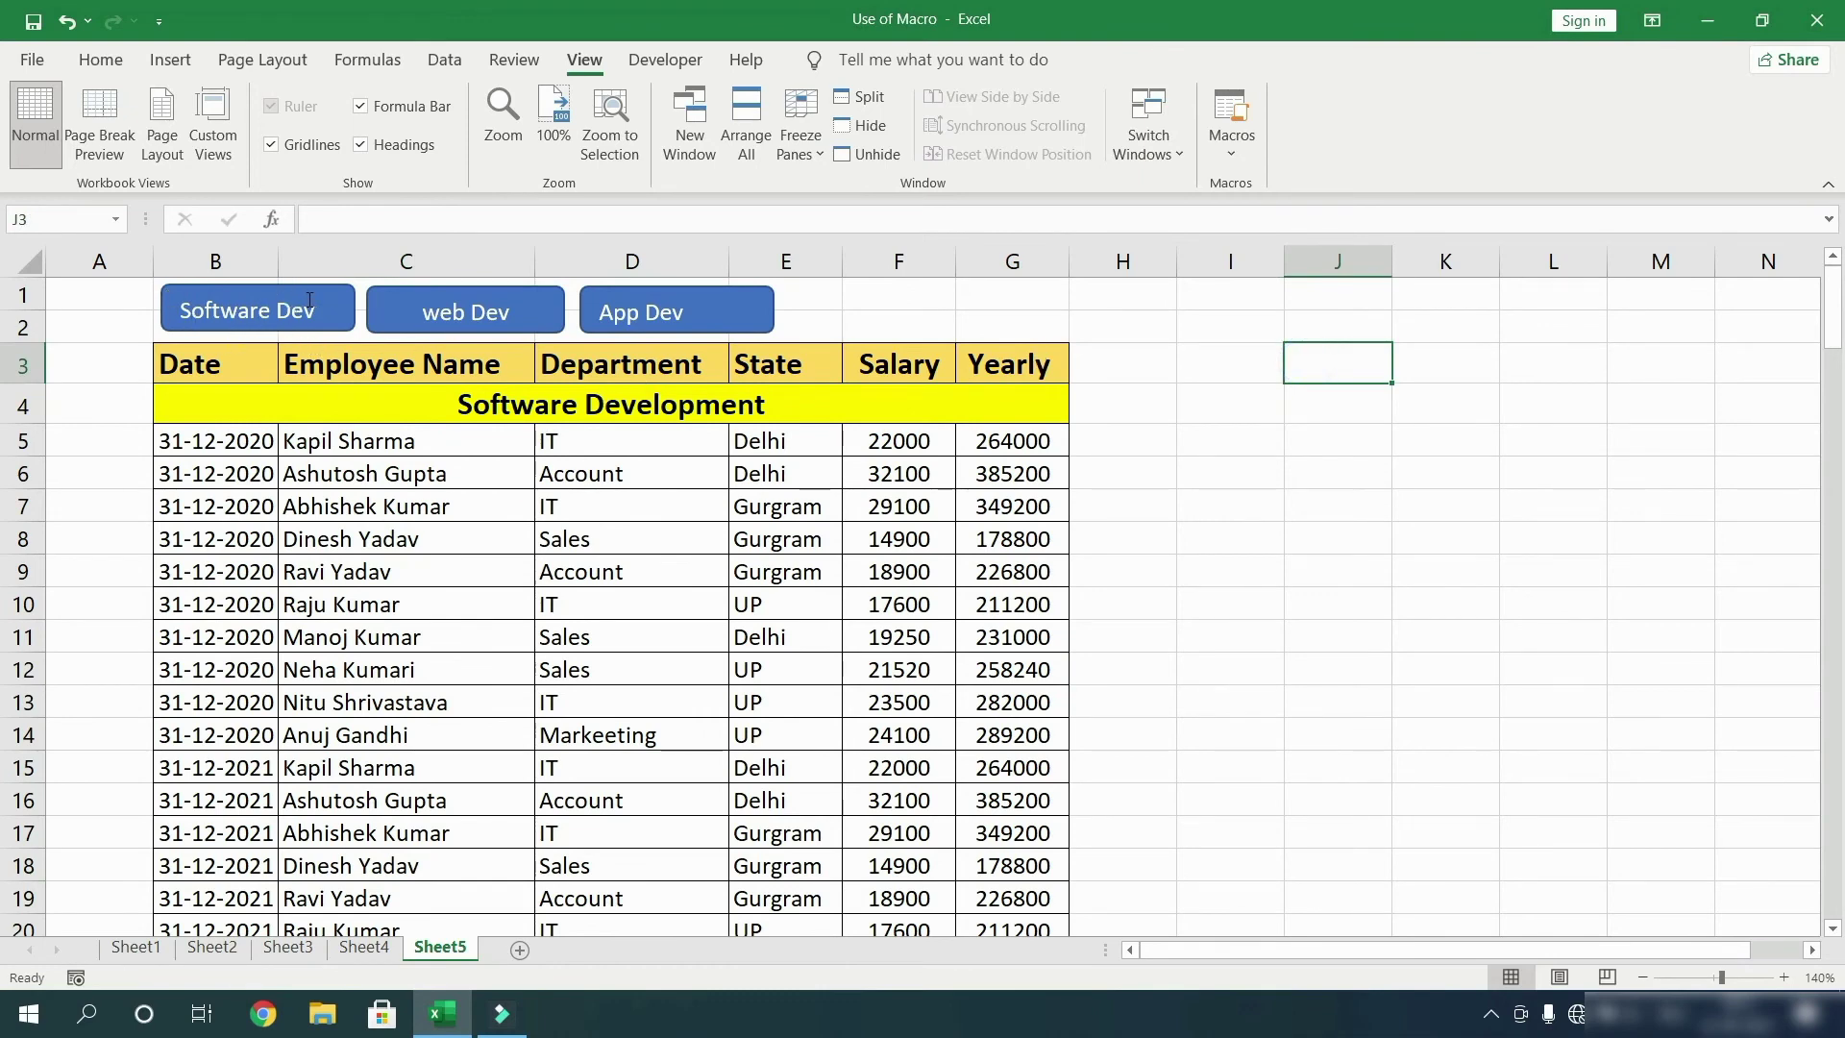
pyautogui.keyDown('ctrl'); pyautogui.click(280, 306); pyautogui.keyUp('ctrl')
pyautogui.click(1230, 326)
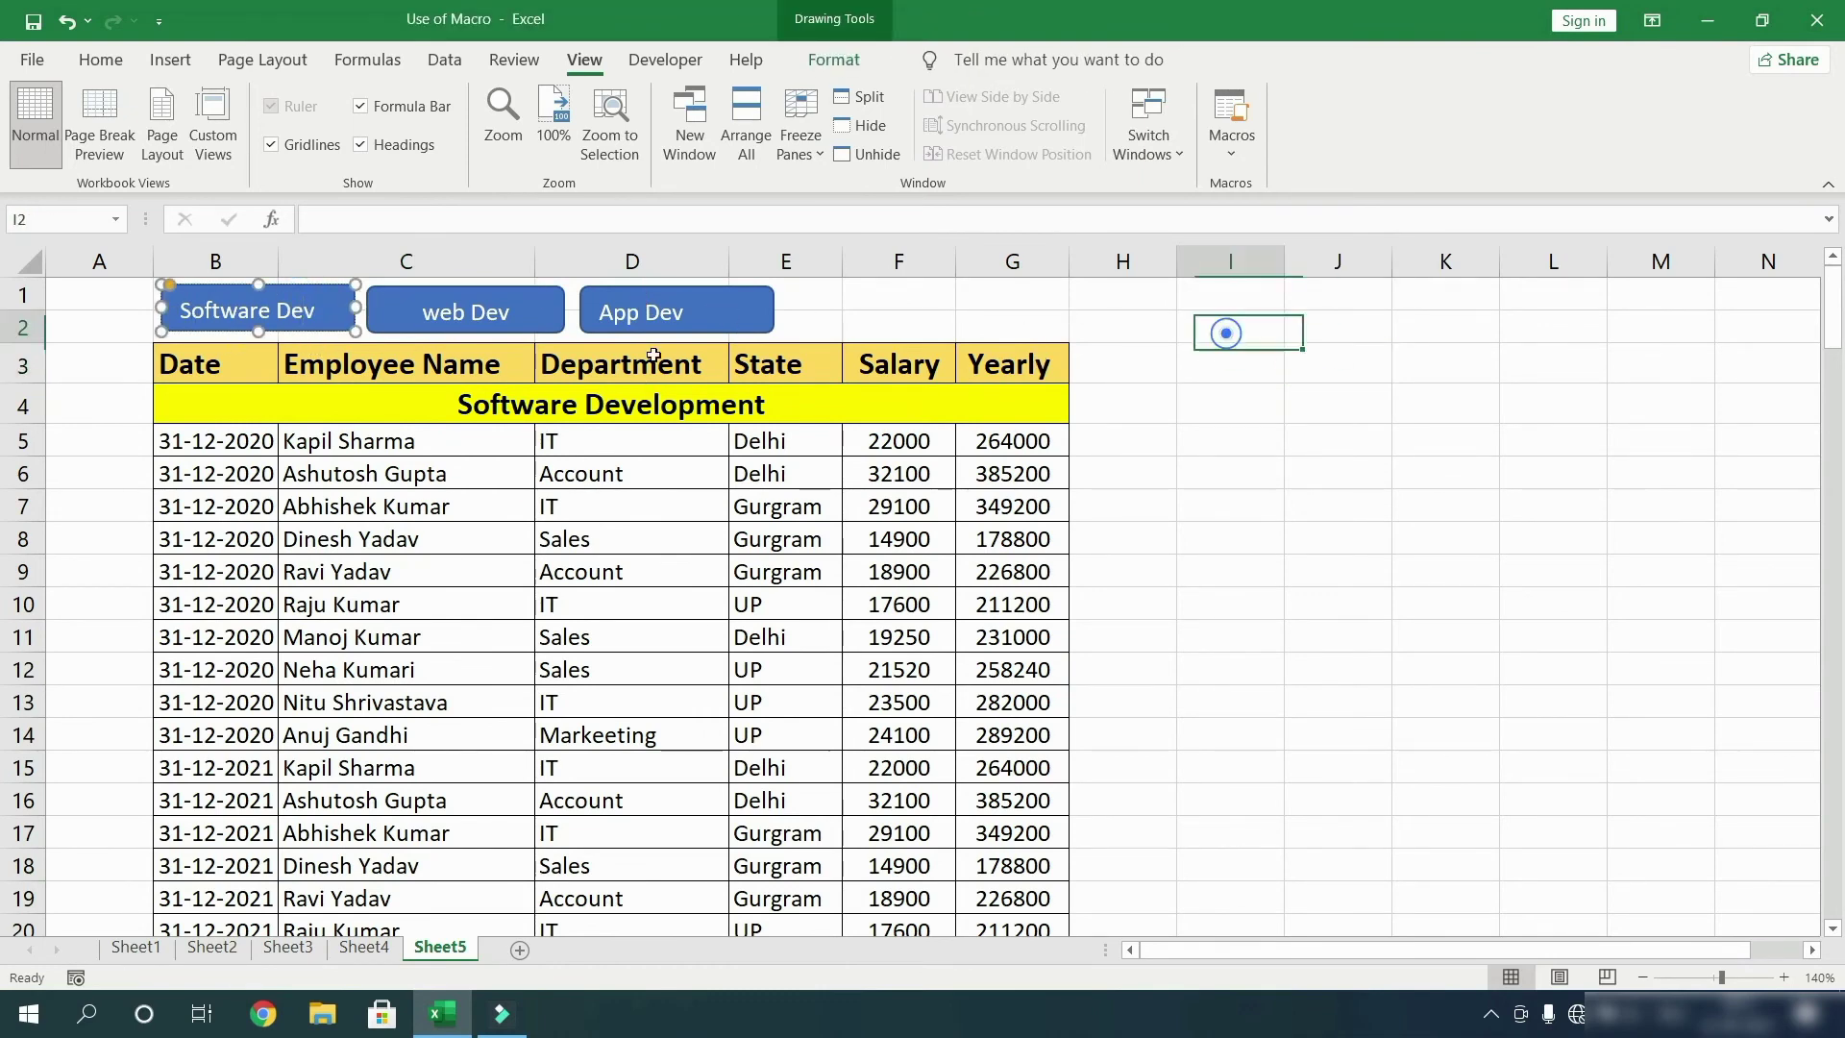
pyautogui.keyDown('ctrl'); pyautogui.click(284, 305); pyautogui.keyUp('ctrl')
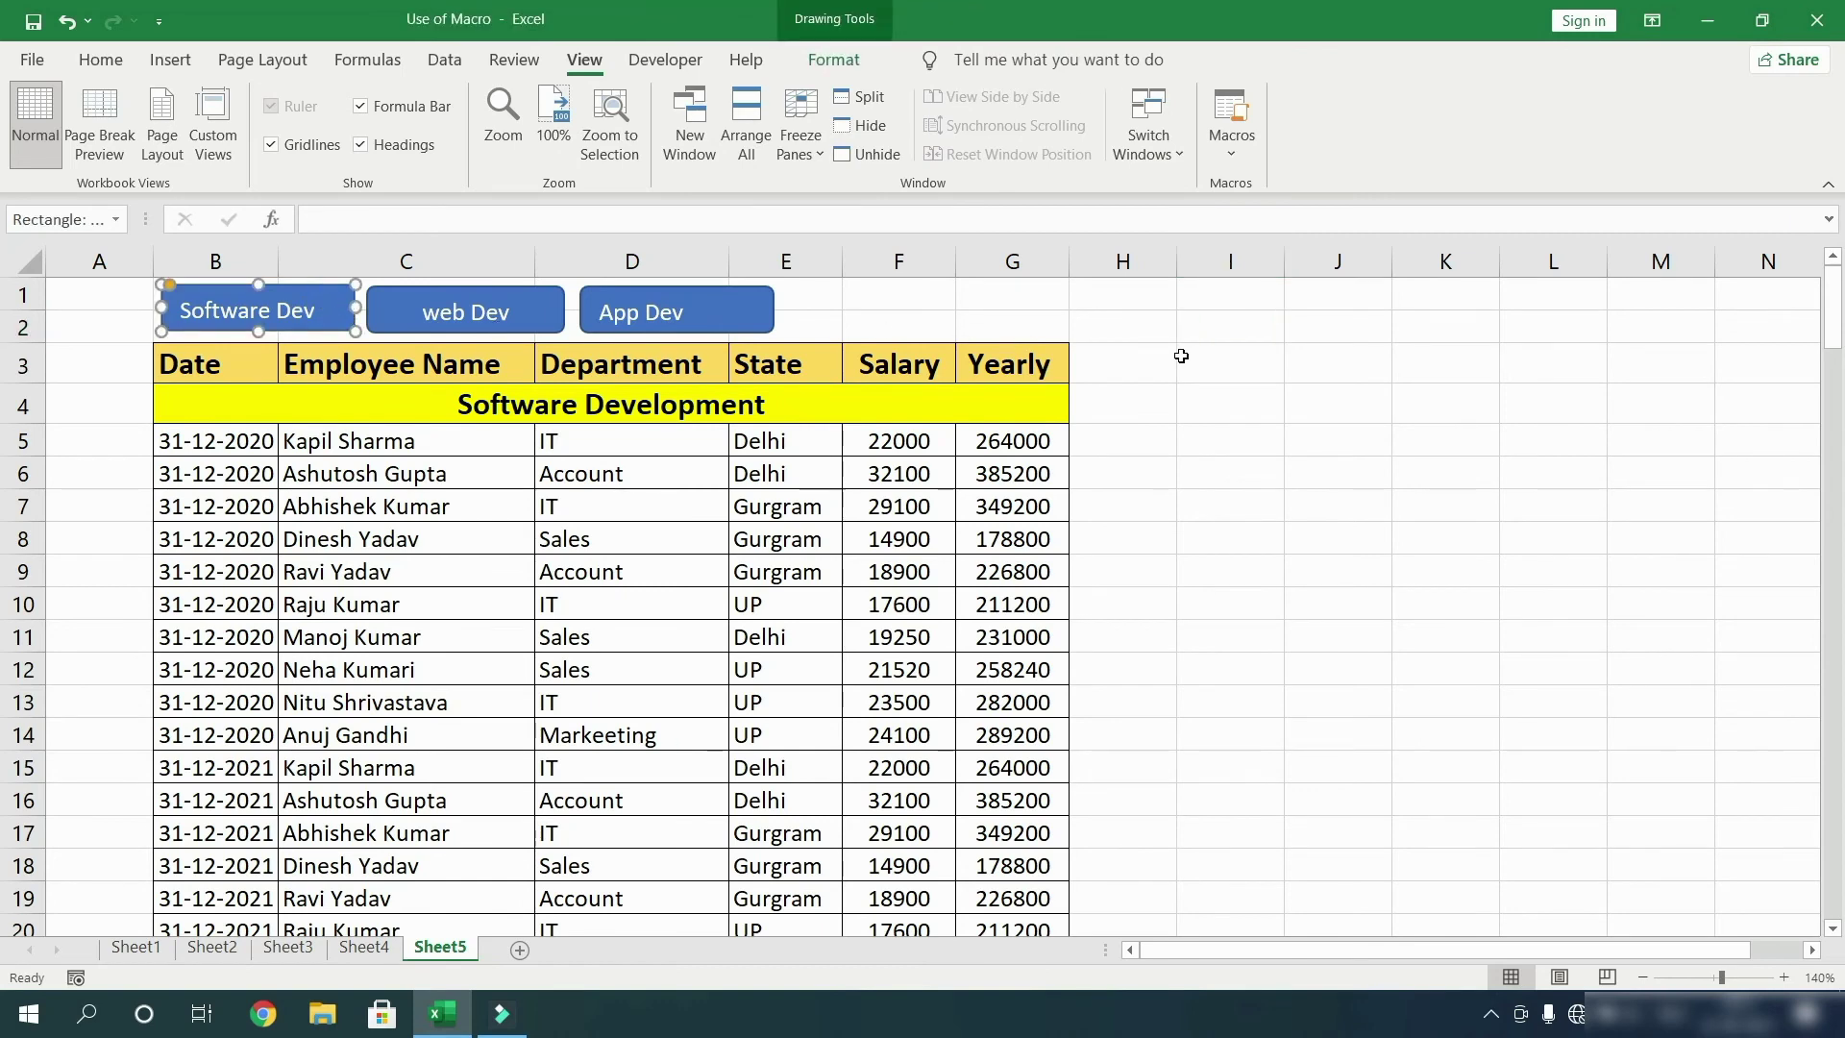
pyautogui.click(1181, 355)
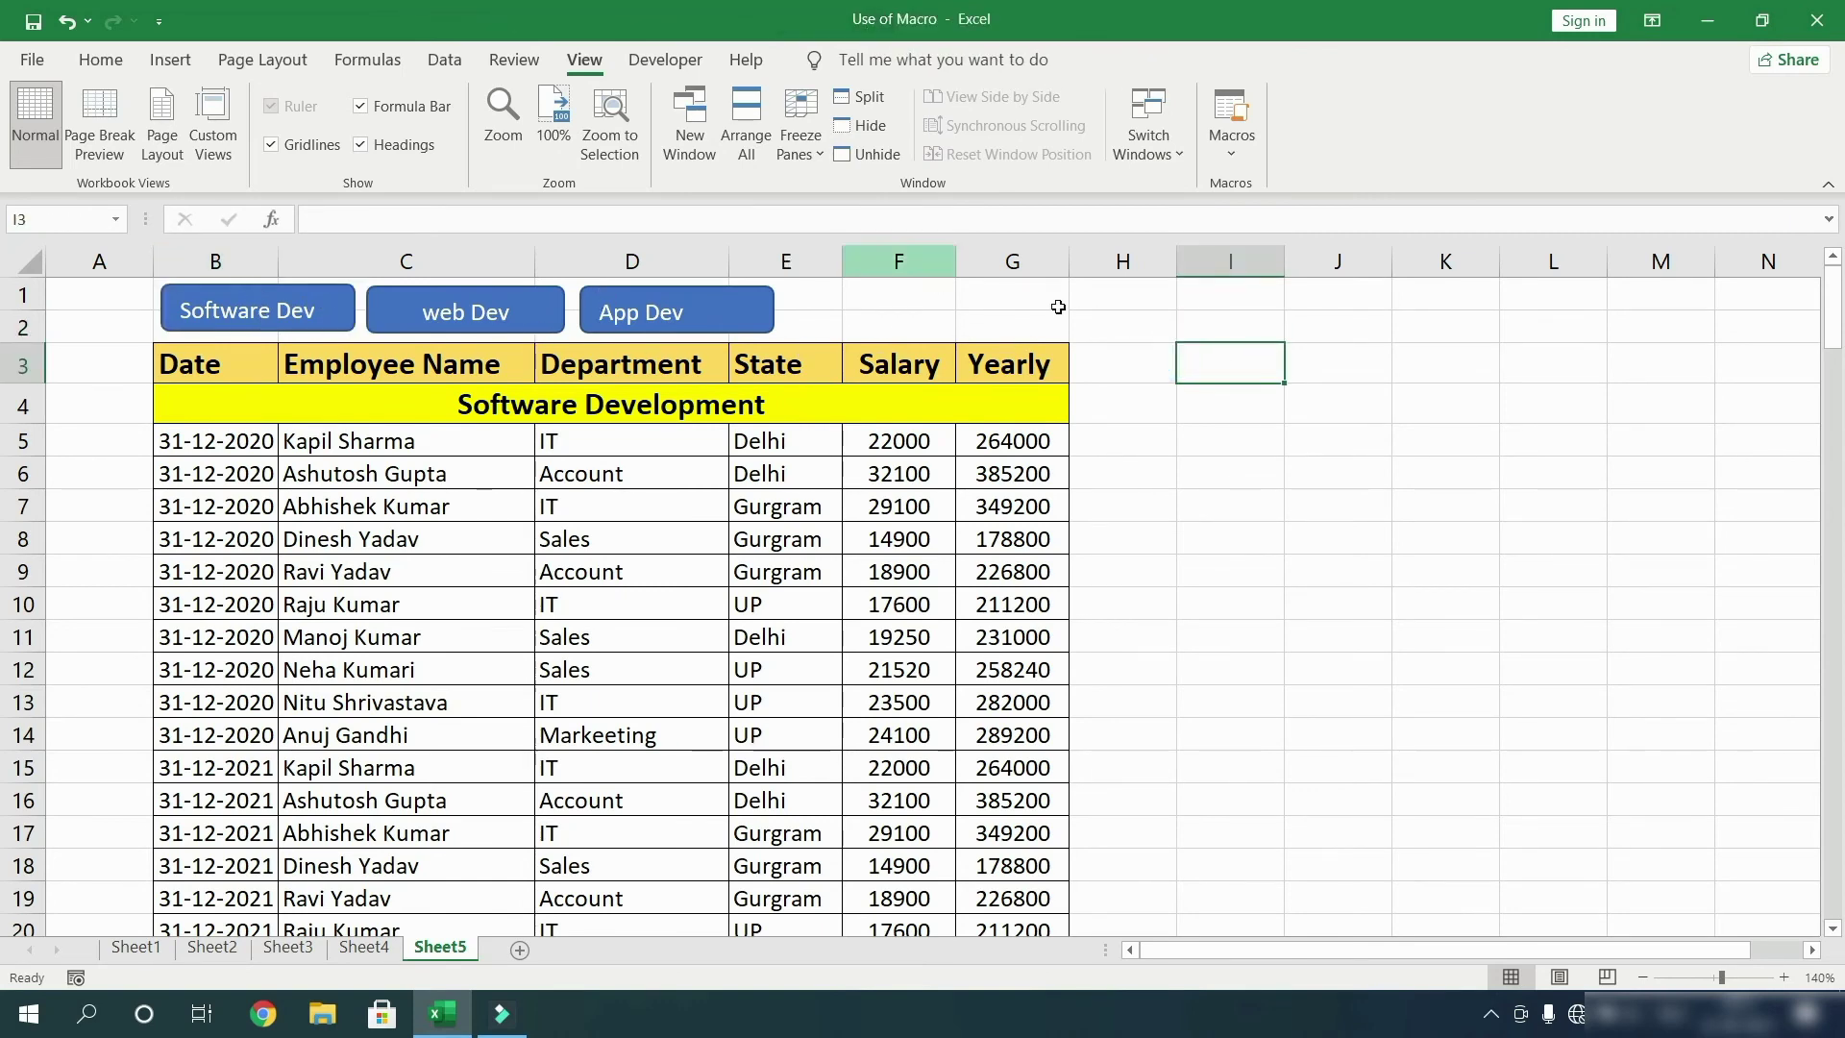
# Step: Assign the PERSONAL.XLSB!softdev macro to the Software Dev shape
pyautogui.rightClick(241, 324)
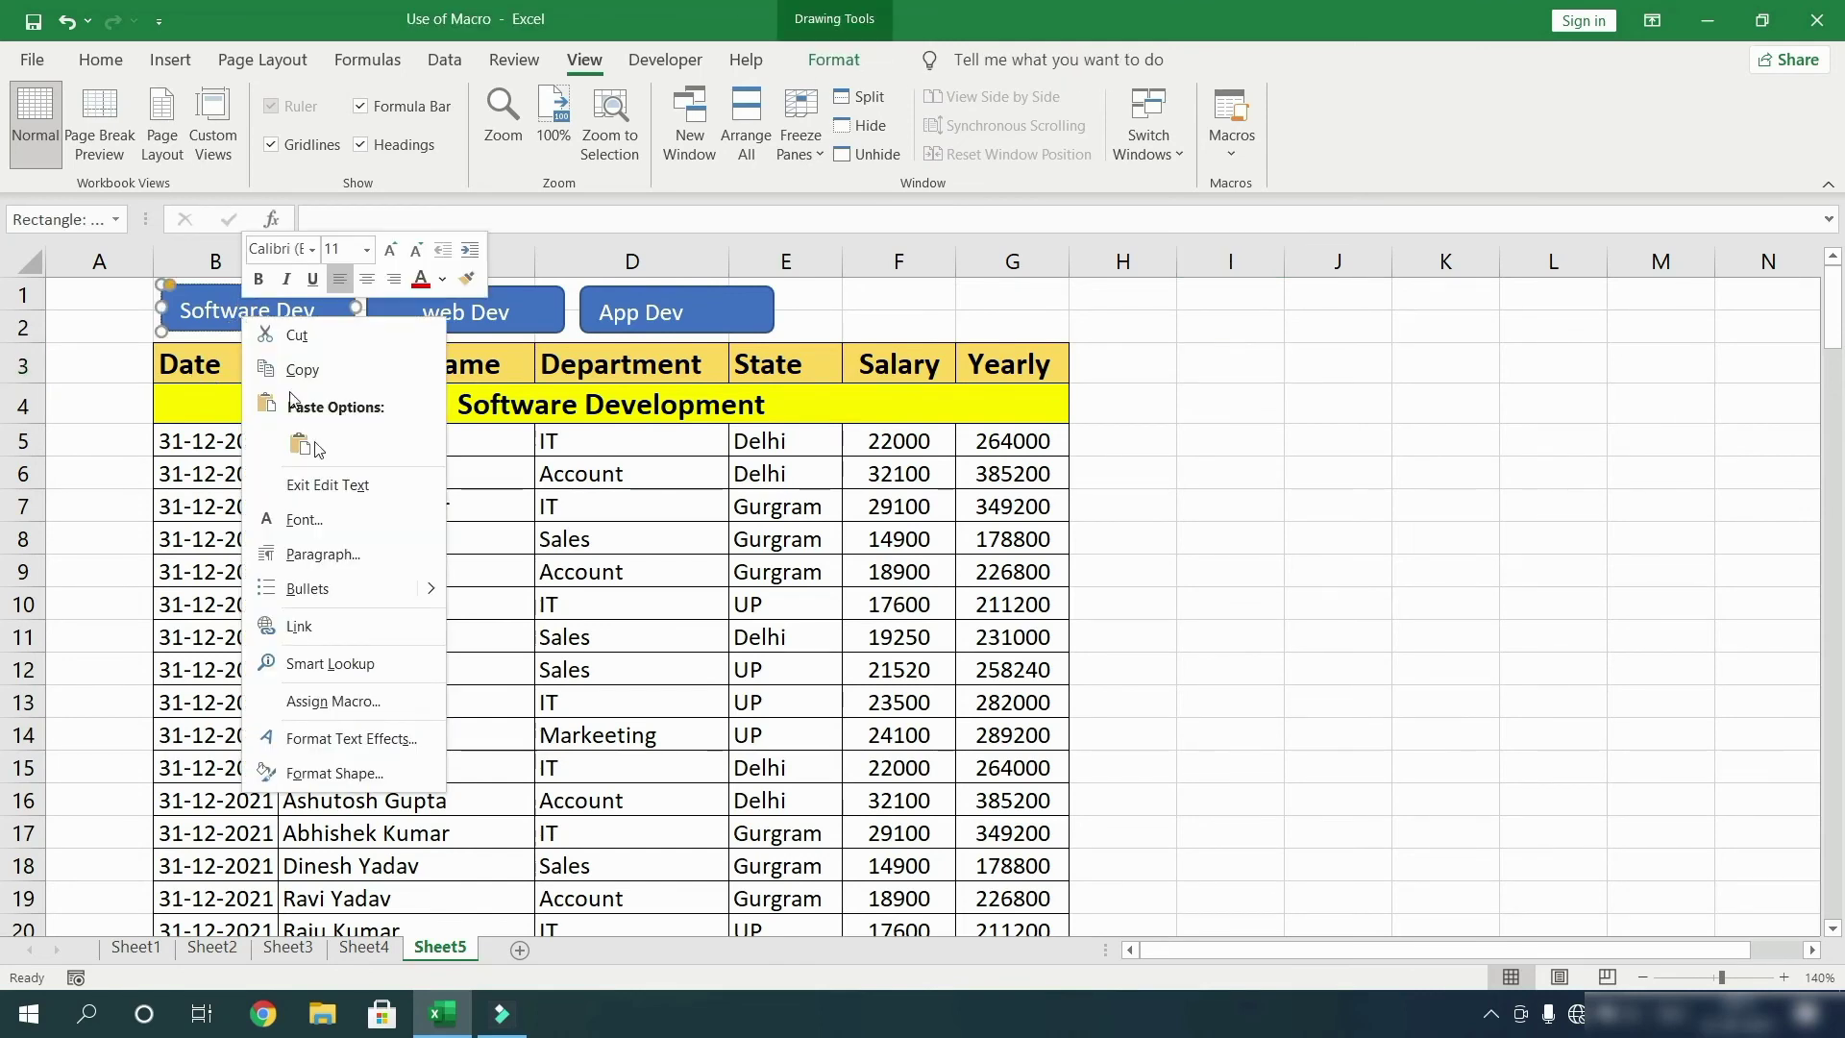
pyautogui.click(357, 705)
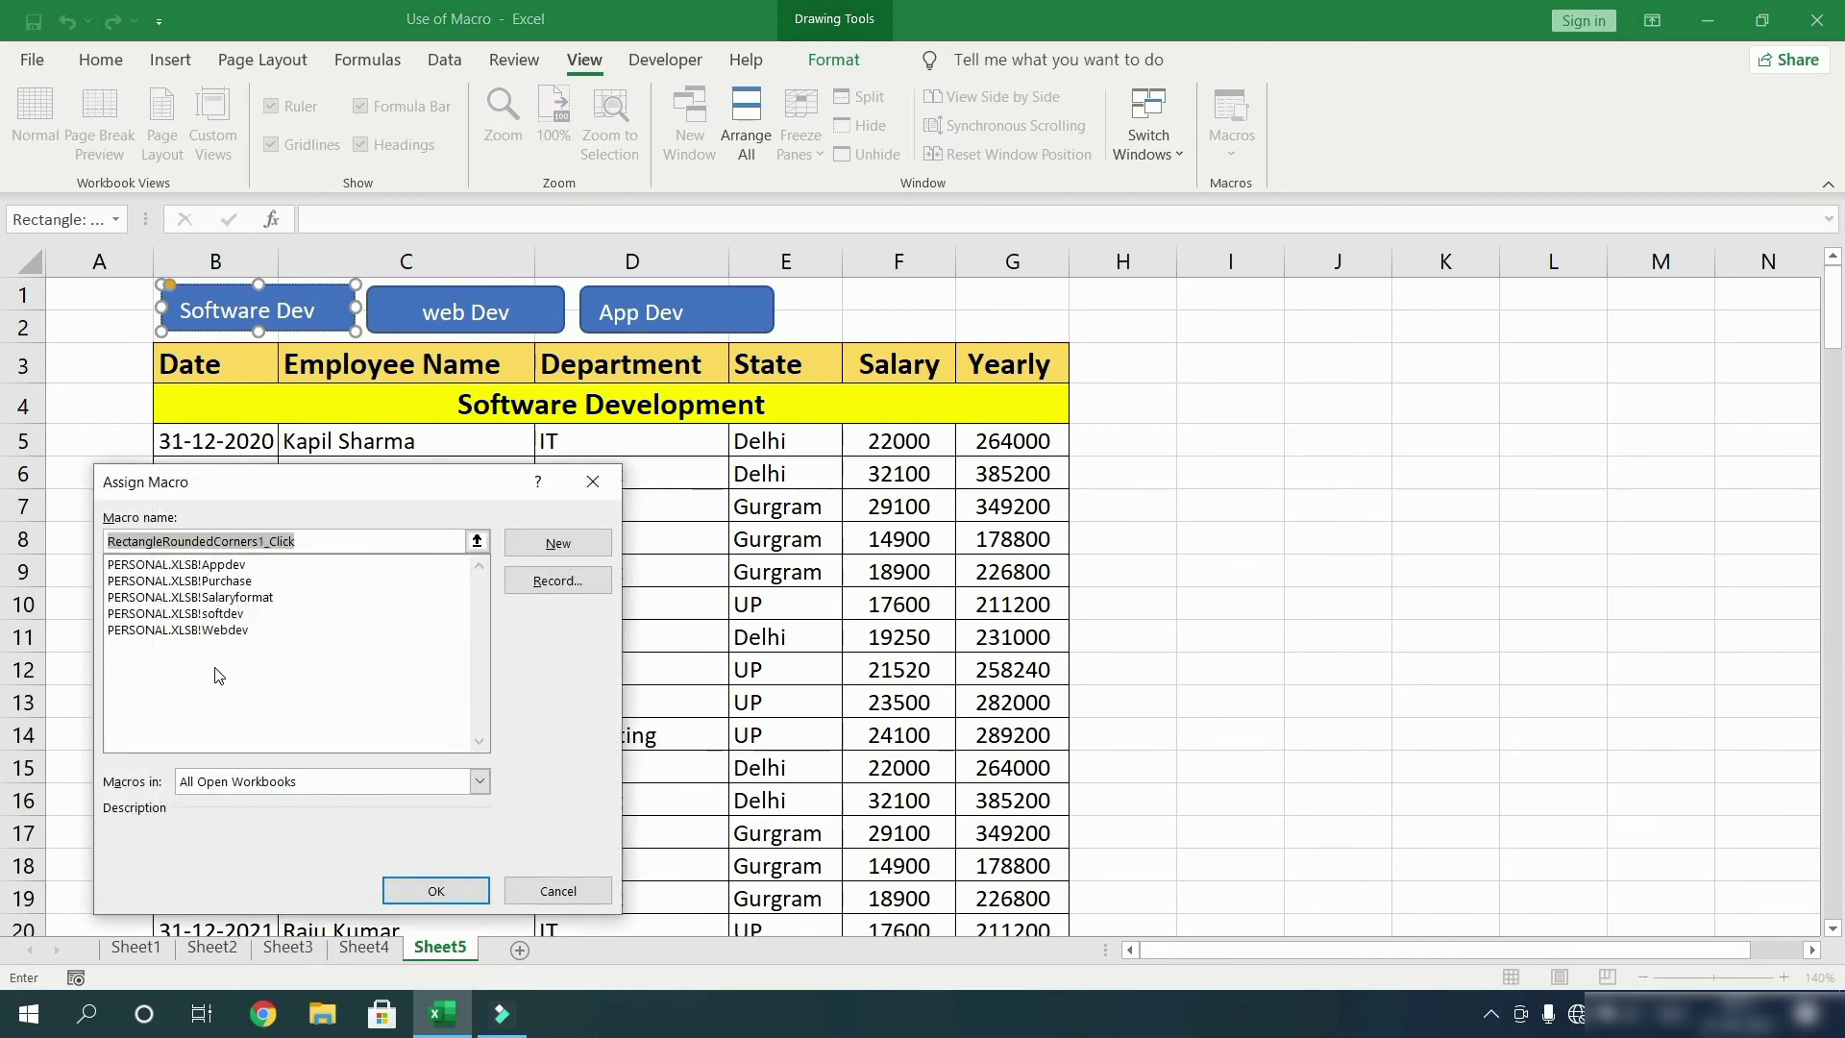
pyautogui.click(243, 613)
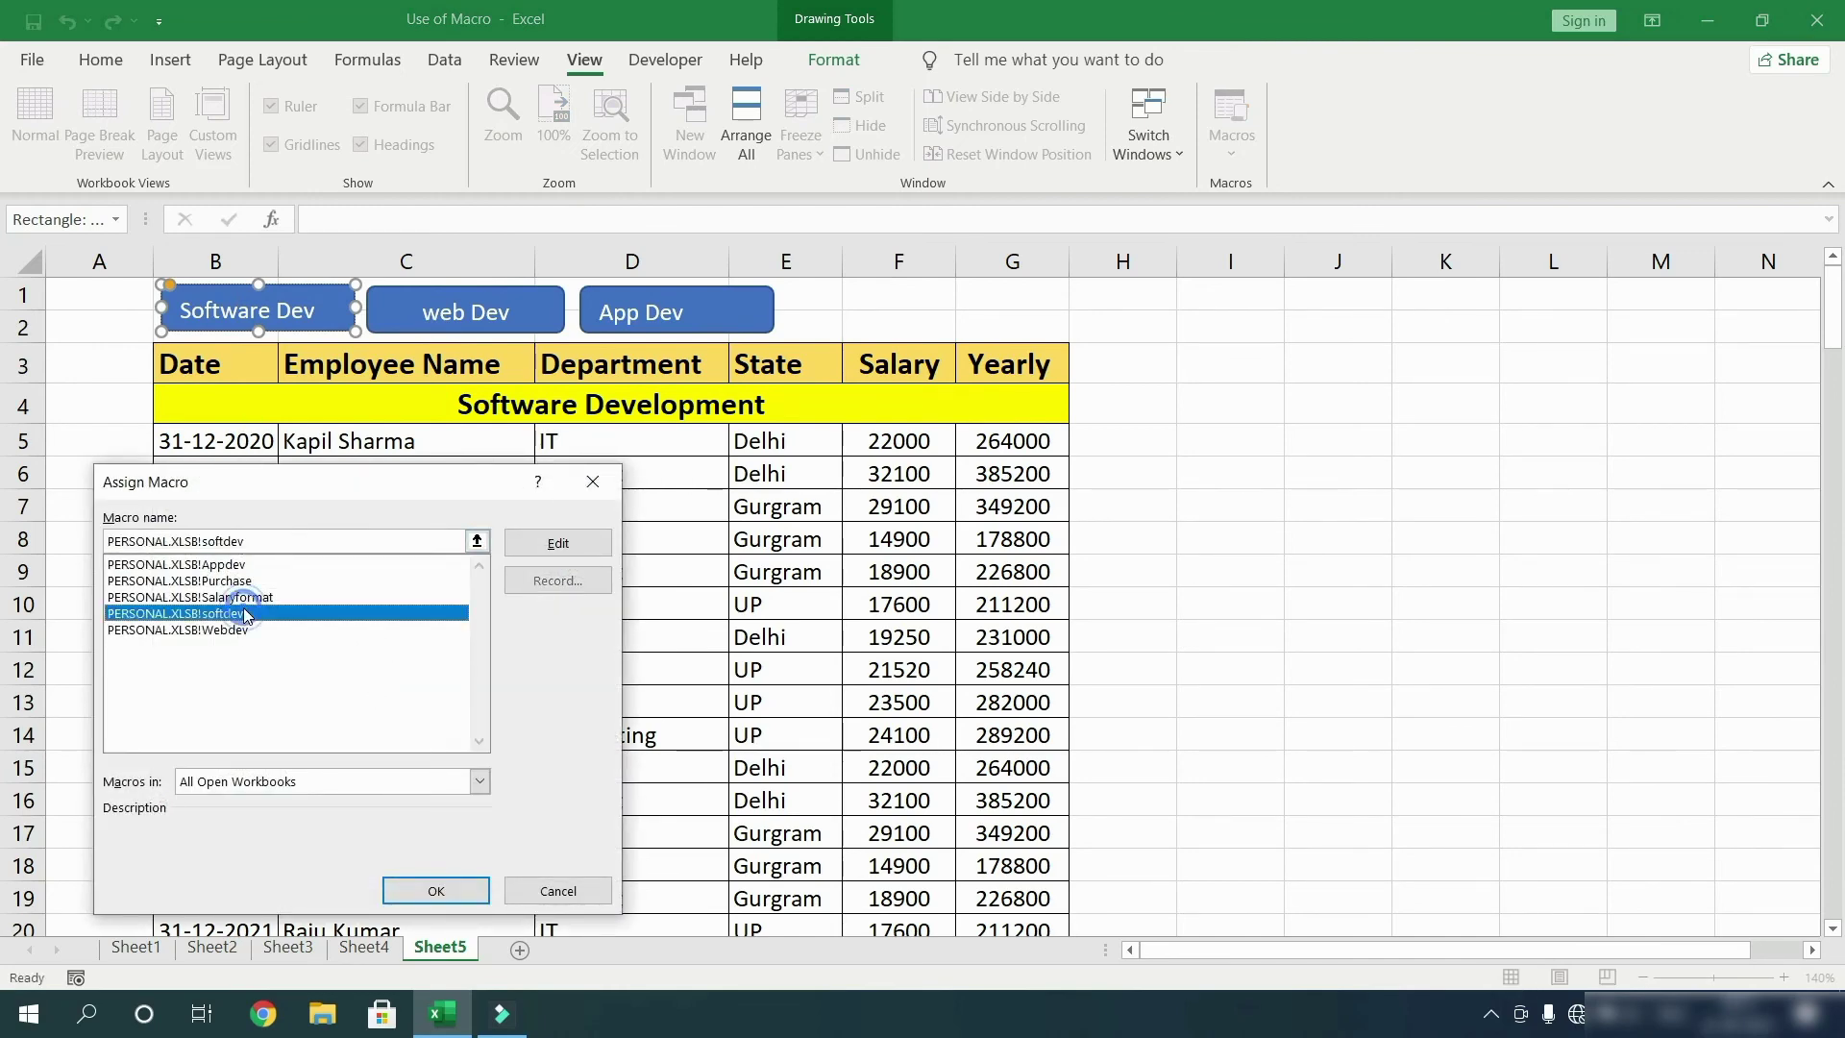
pyautogui.click(458, 894)
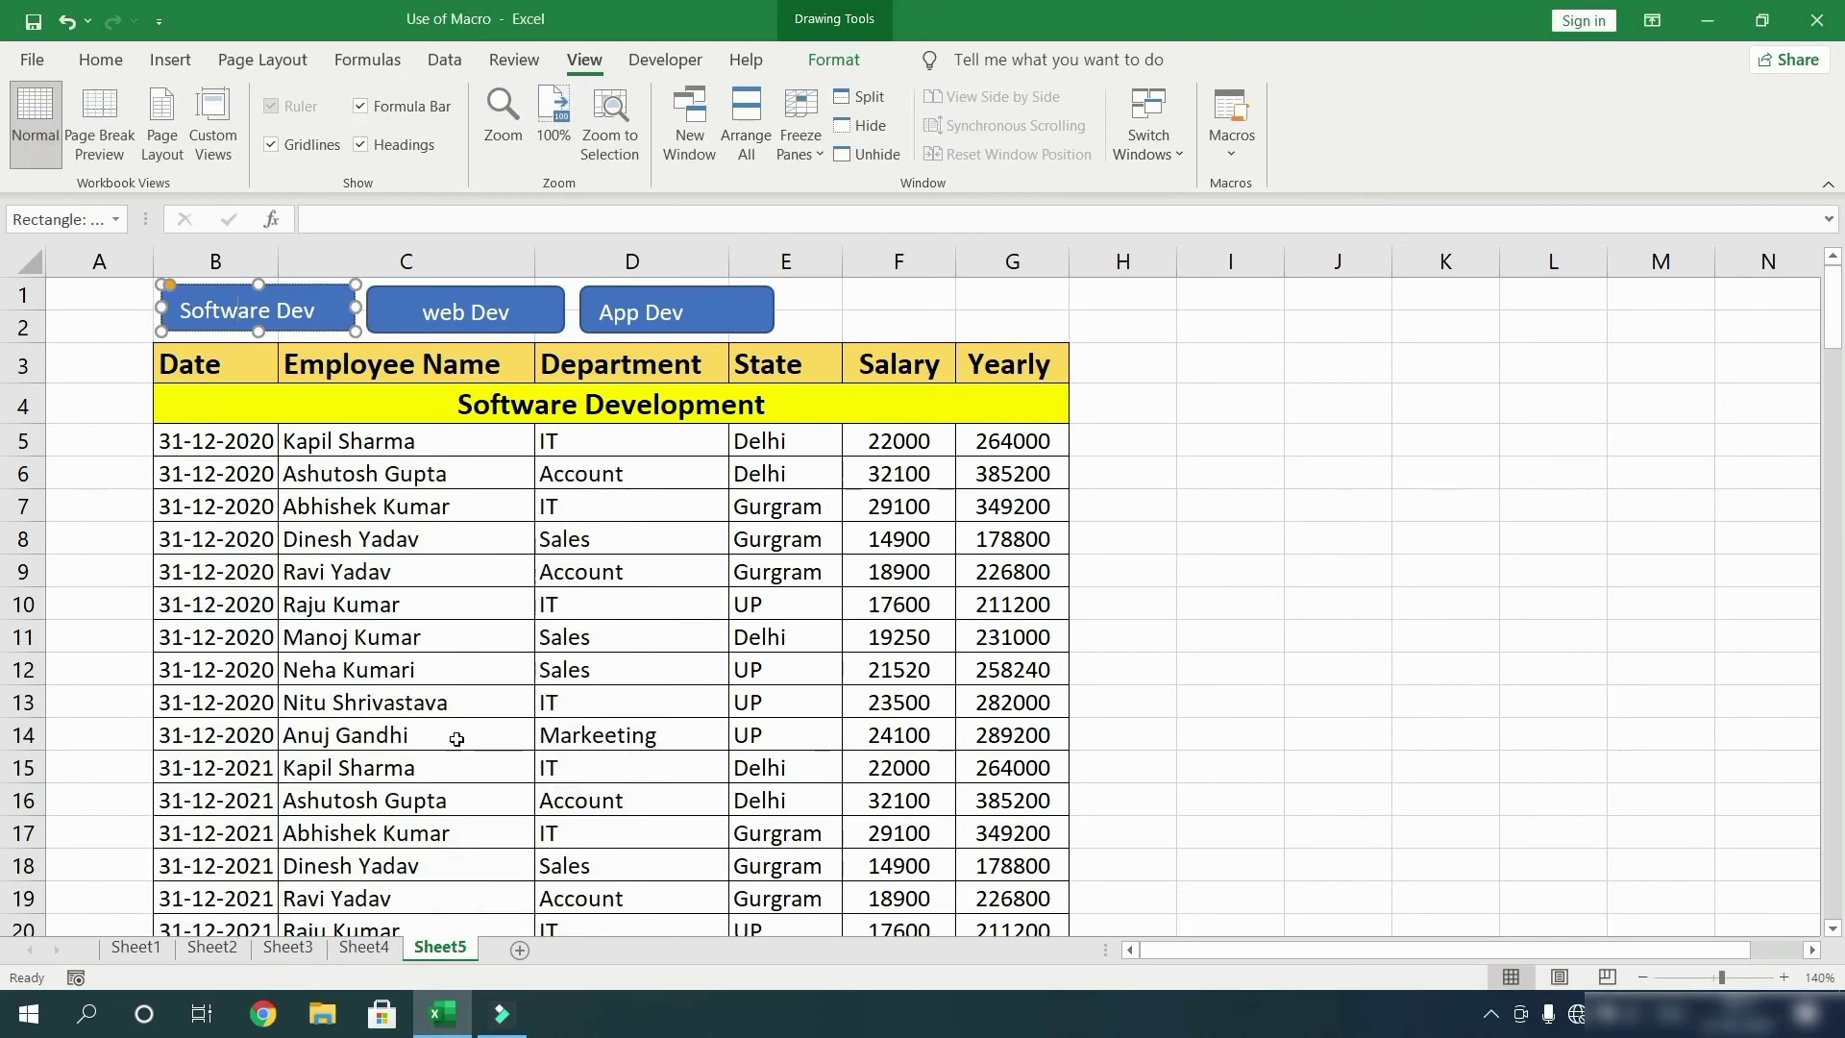
# Step: Assign the PERSONAL.XLSB!Webdev macro to the web Dev shape
pyautogui.click(440, 321)
pyautogui.rightClick(442, 324)
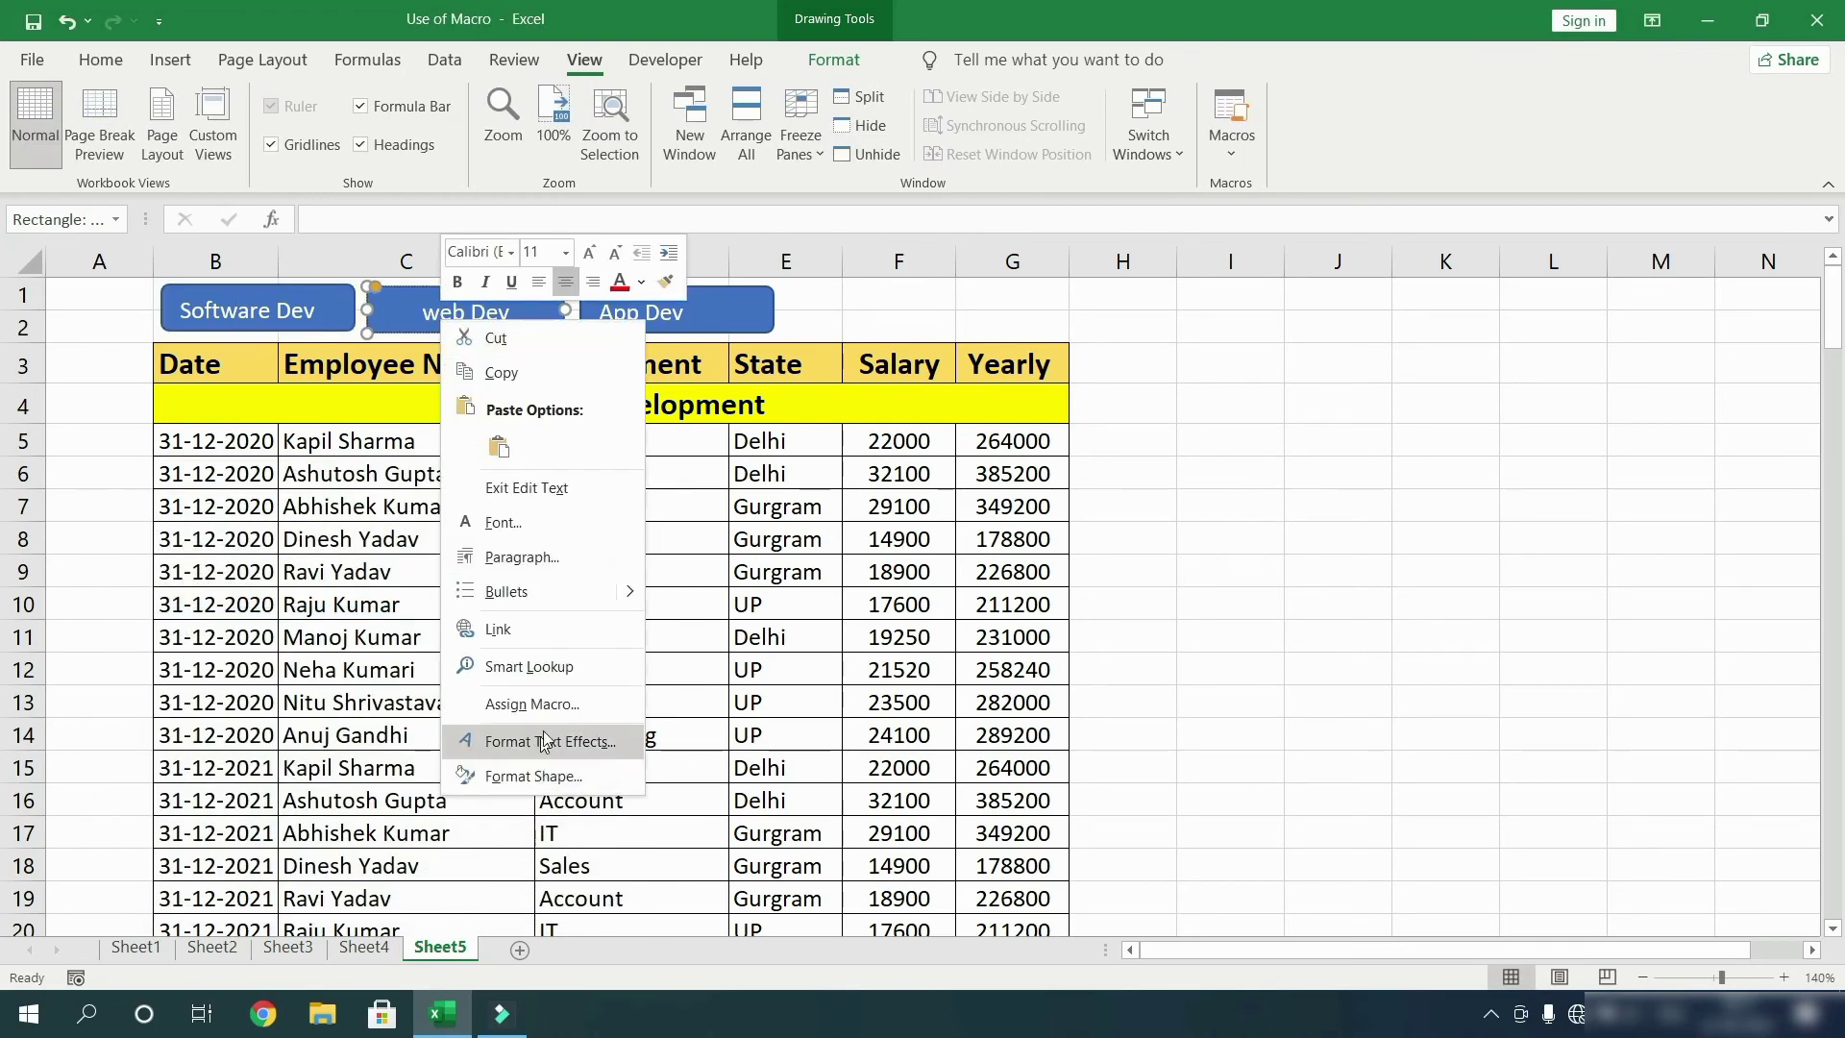
pyautogui.click(531, 703)
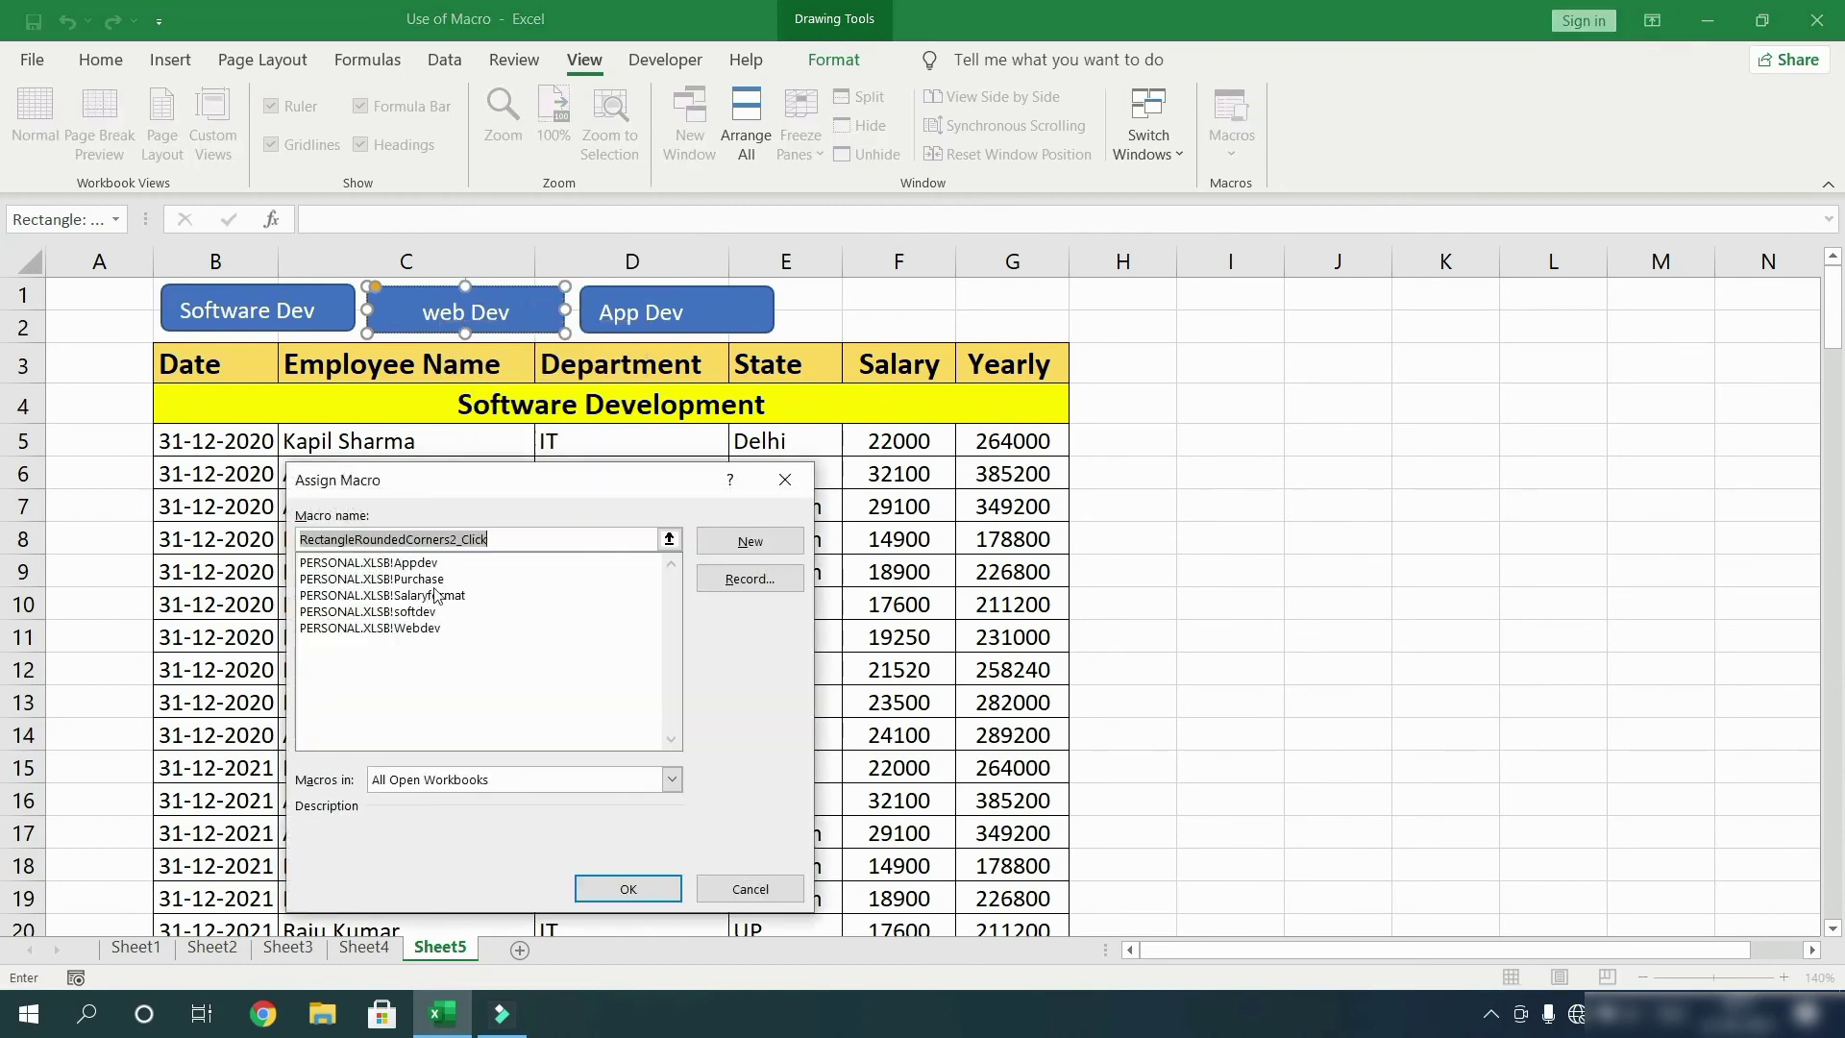
pyautogui.click(428, 628)
pyautogui.click(622, 884)
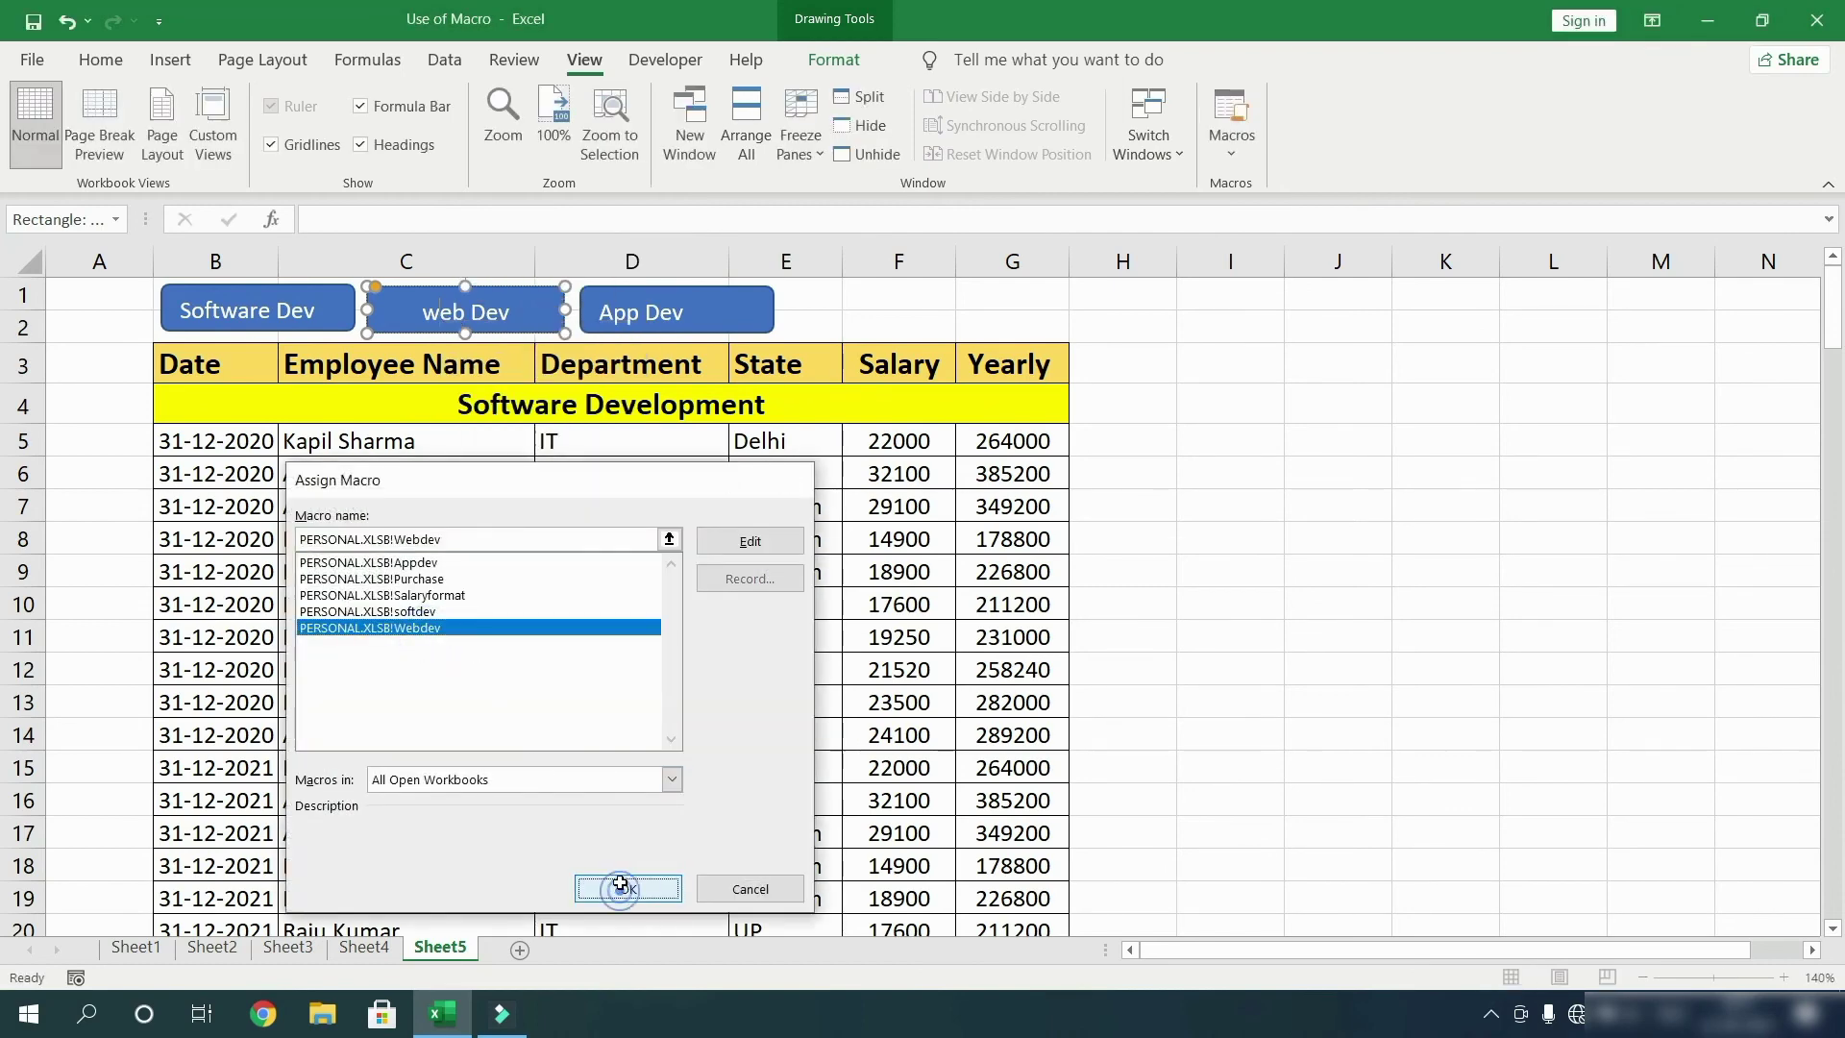
# Step: Assign the PERSONAL.XLSB!Appdev macro to the App Dev shape and deselect the shape
pyautogui.click(622, 317)
pyautogui.rightClick(637, 316)
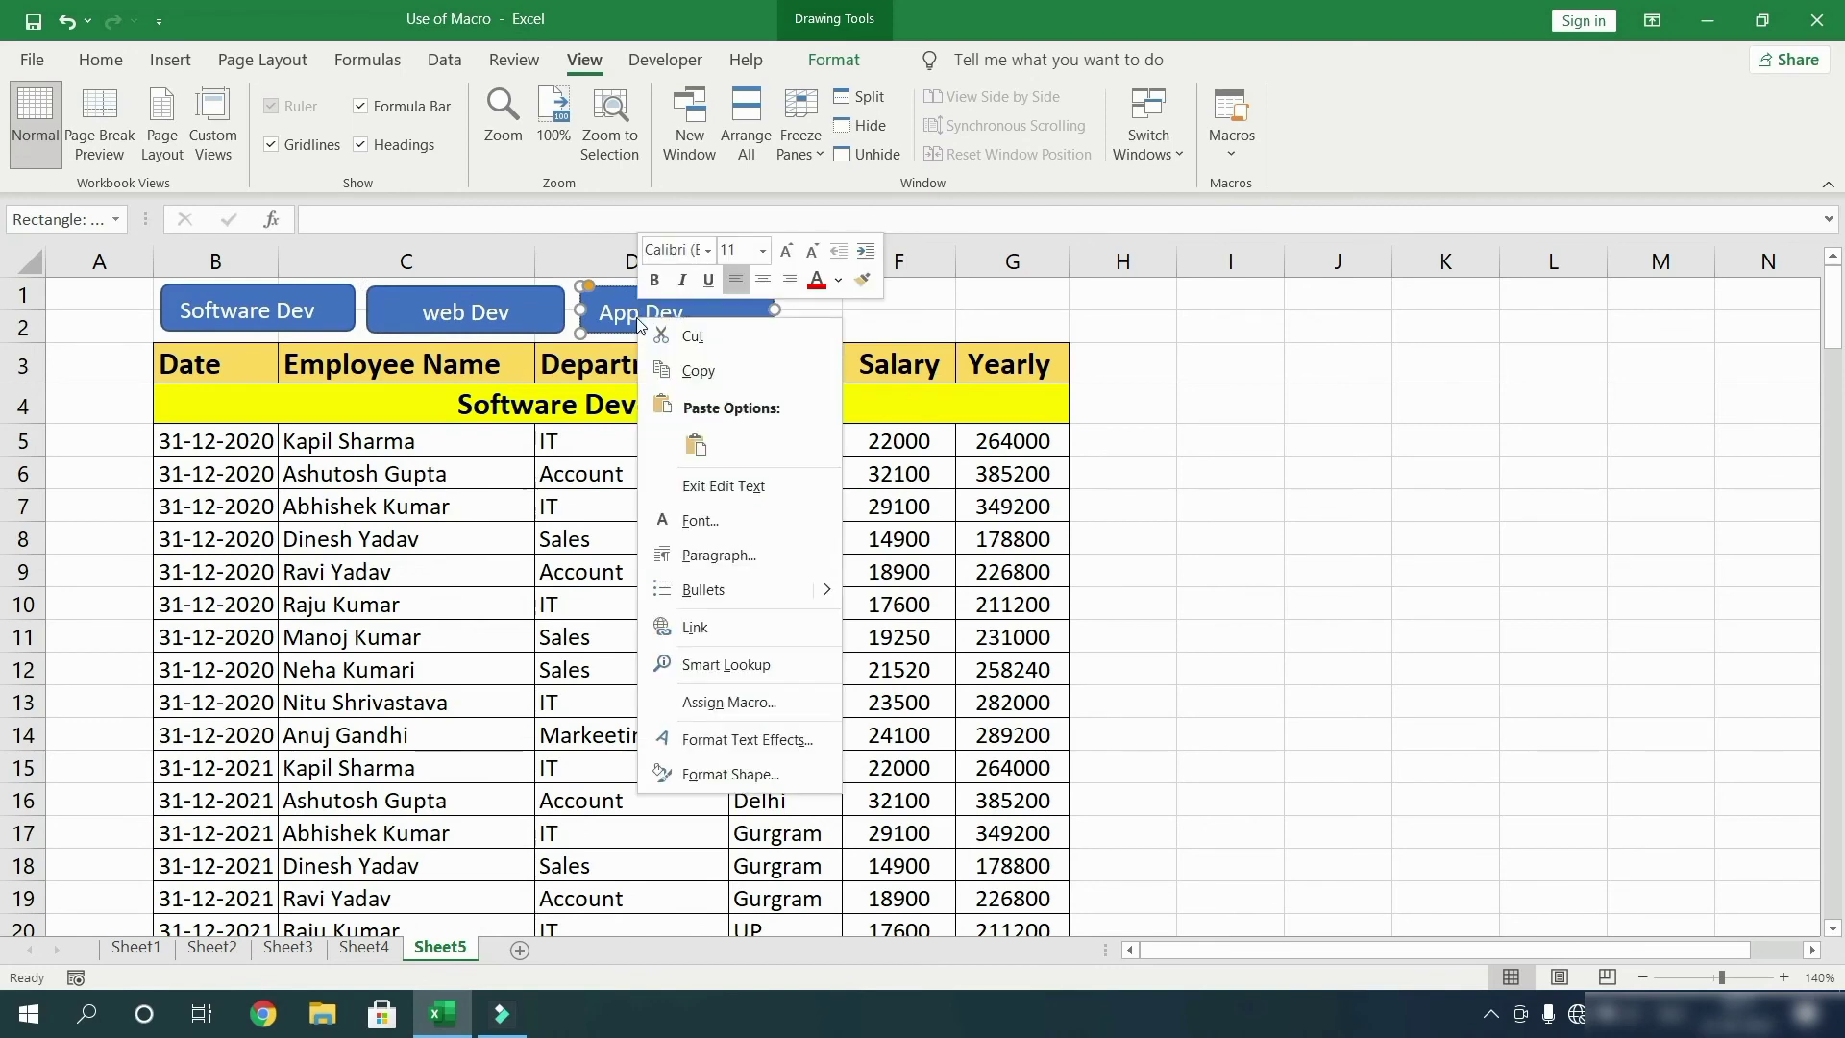
pyautogui.click(751, 711)
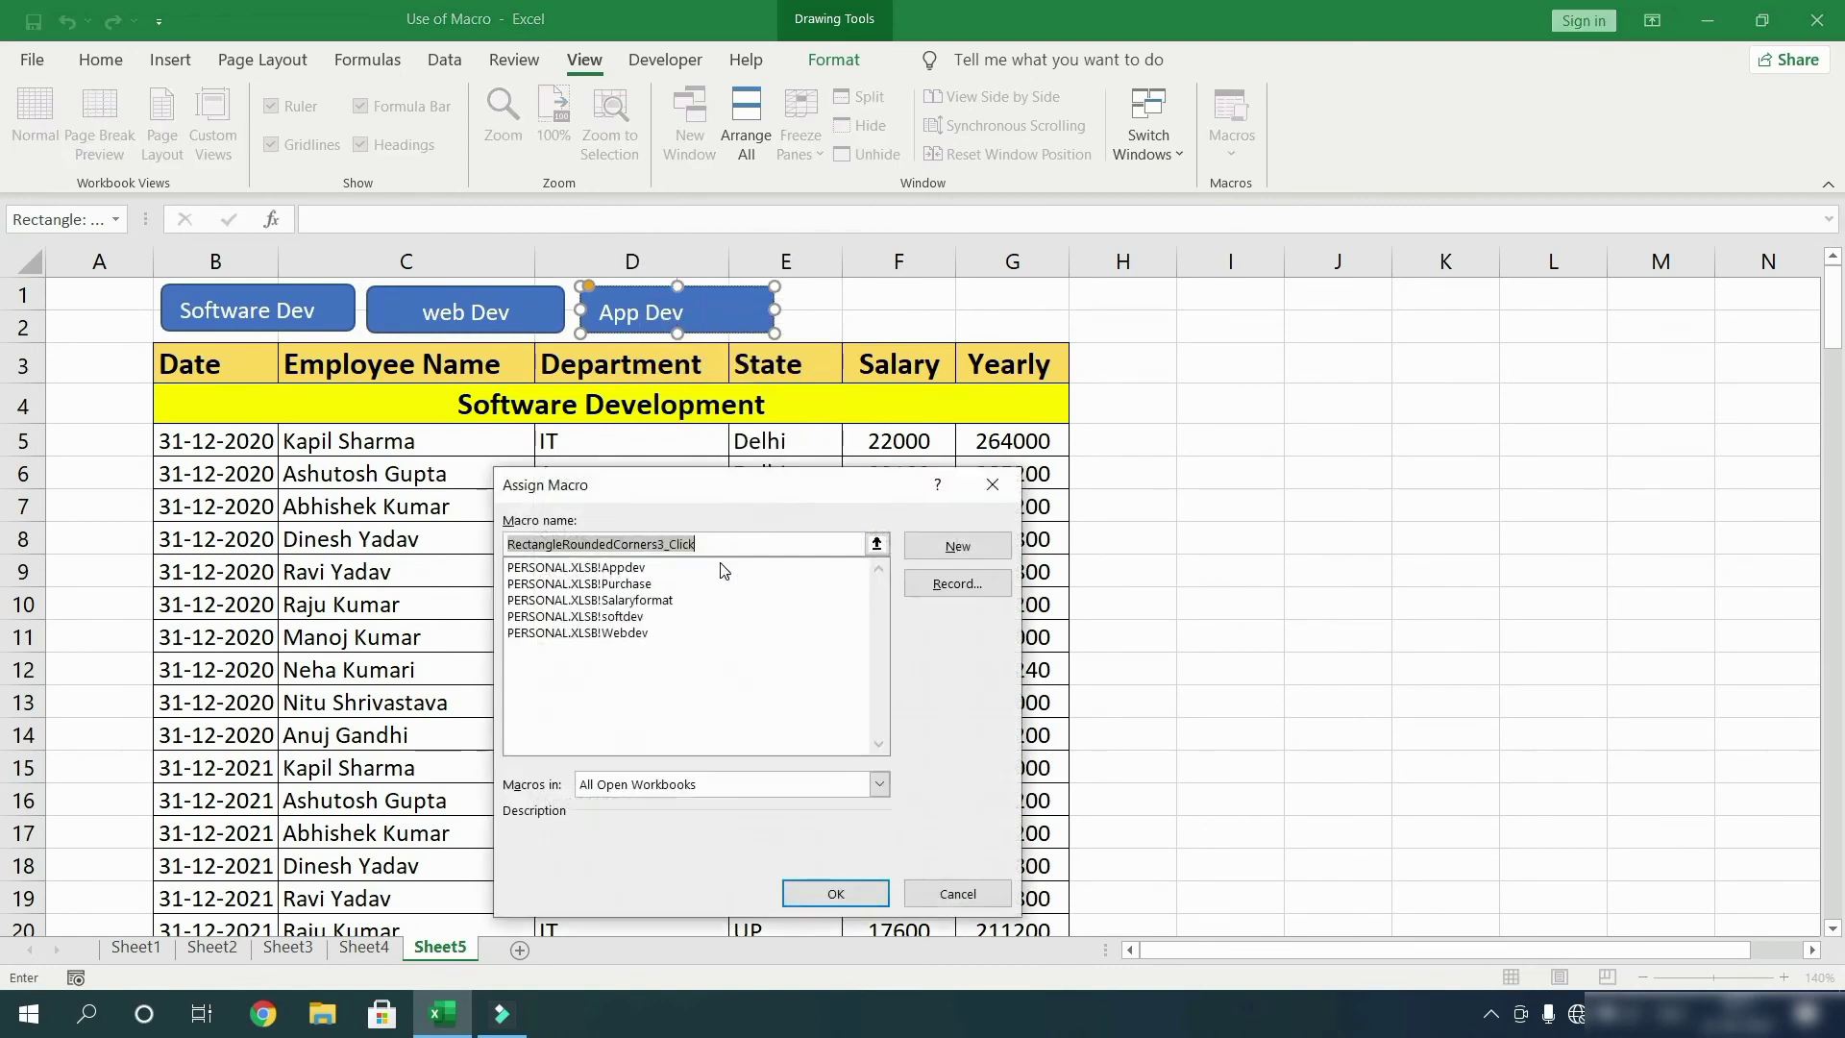
pyautogui.click(634, 568)
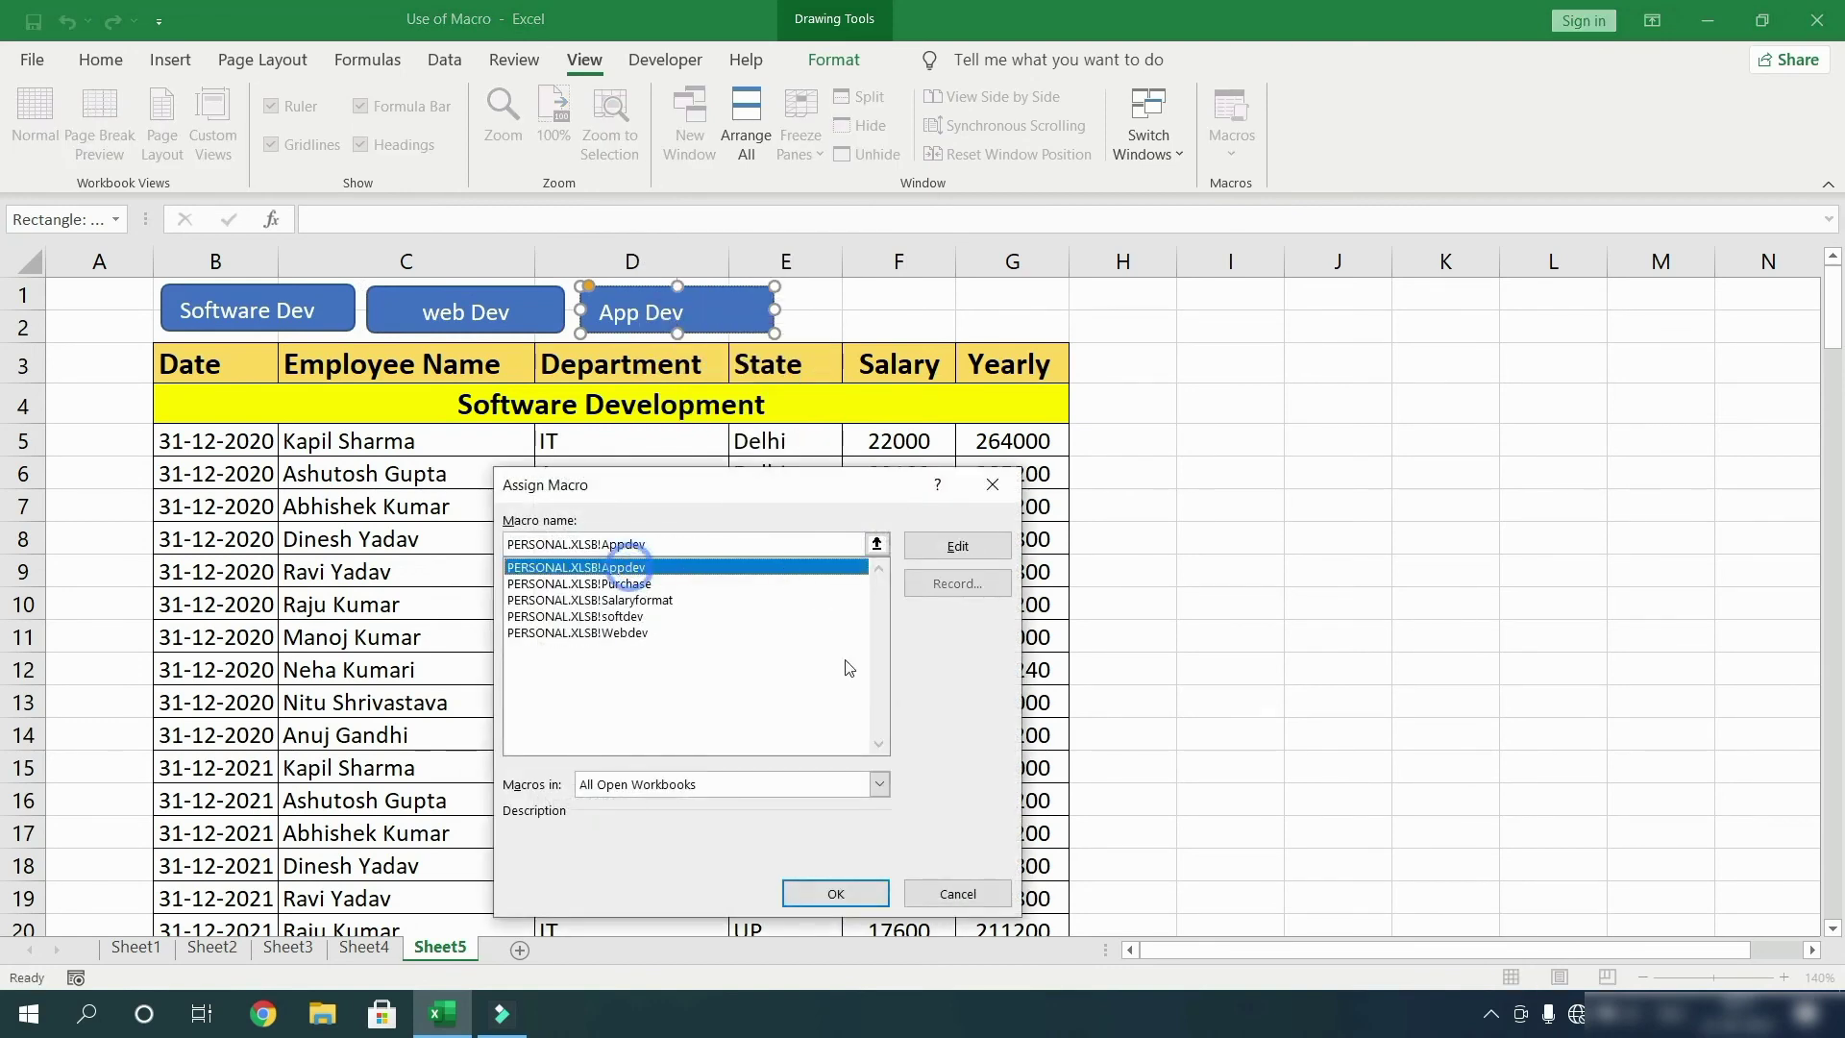
pyautogui.click(835, 893)
pyautogui.click(1302, 512)
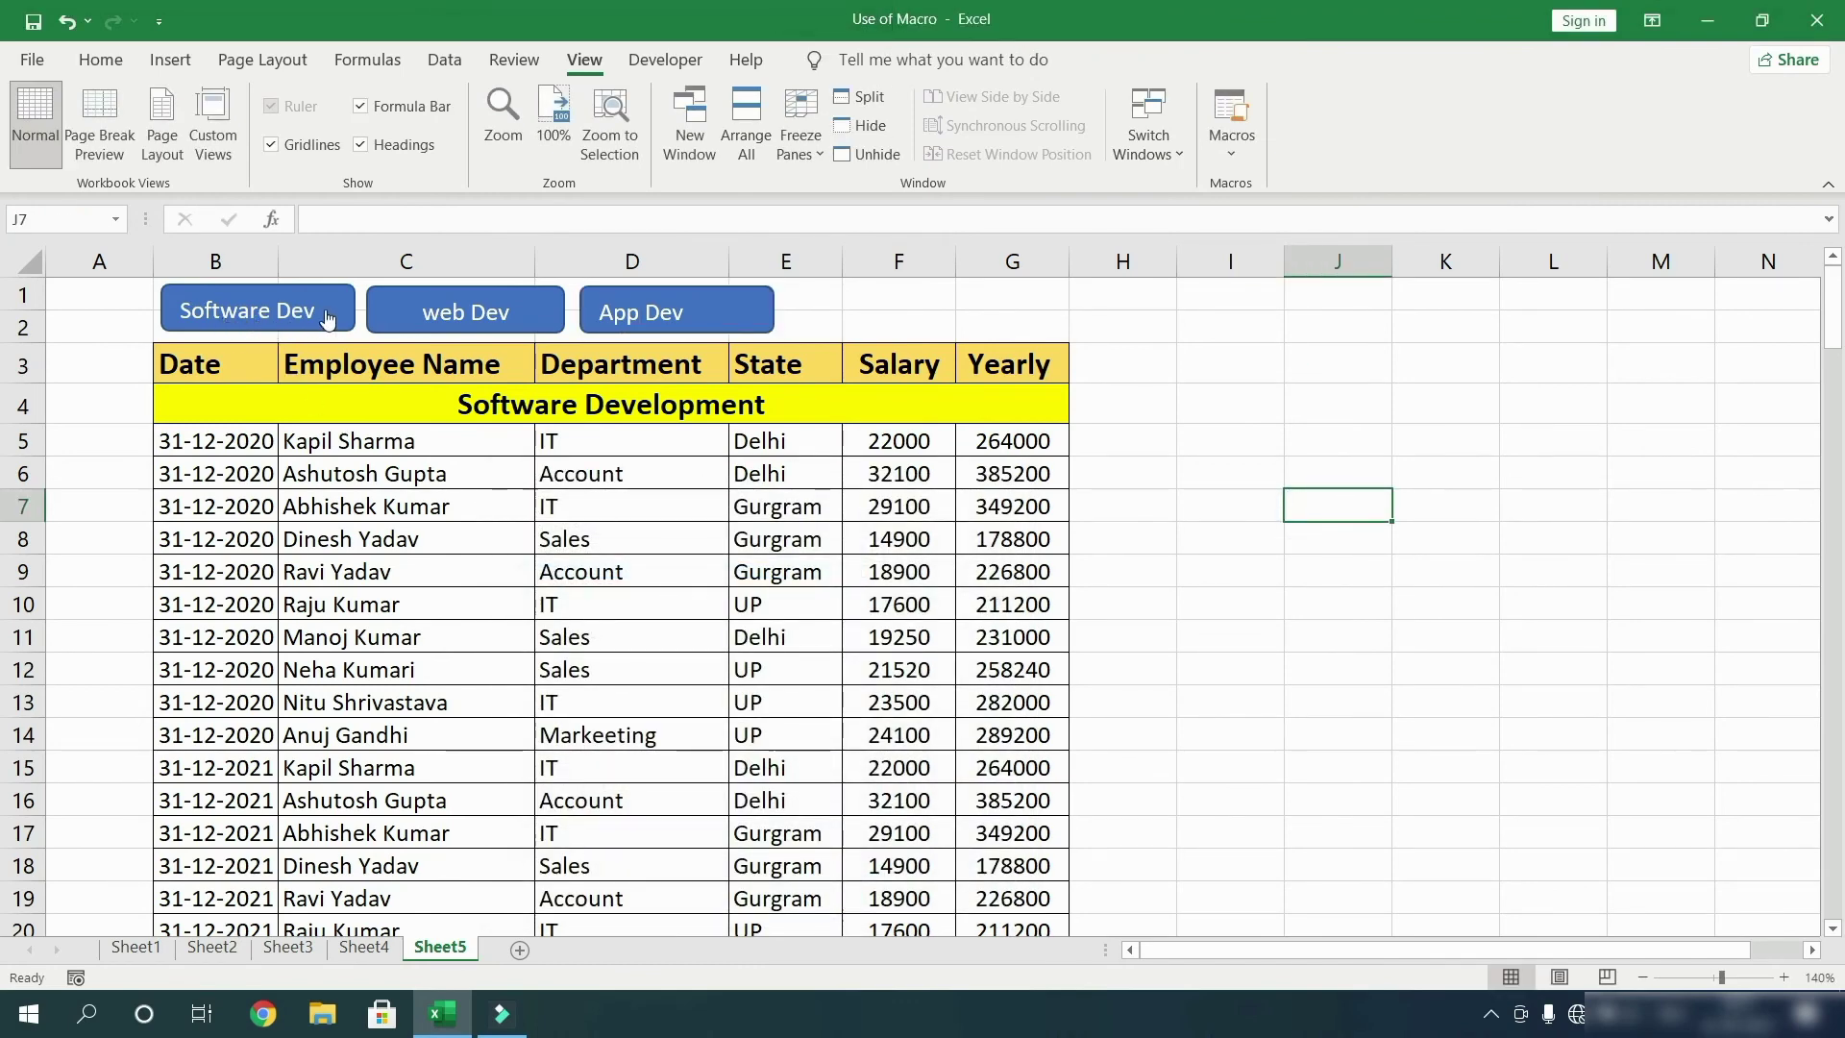
# Step: Test the Software Dev, web Dev and App Dev shape buttons, returning to the top of the sheet after each jump away
pyautogui.click(274, 327)
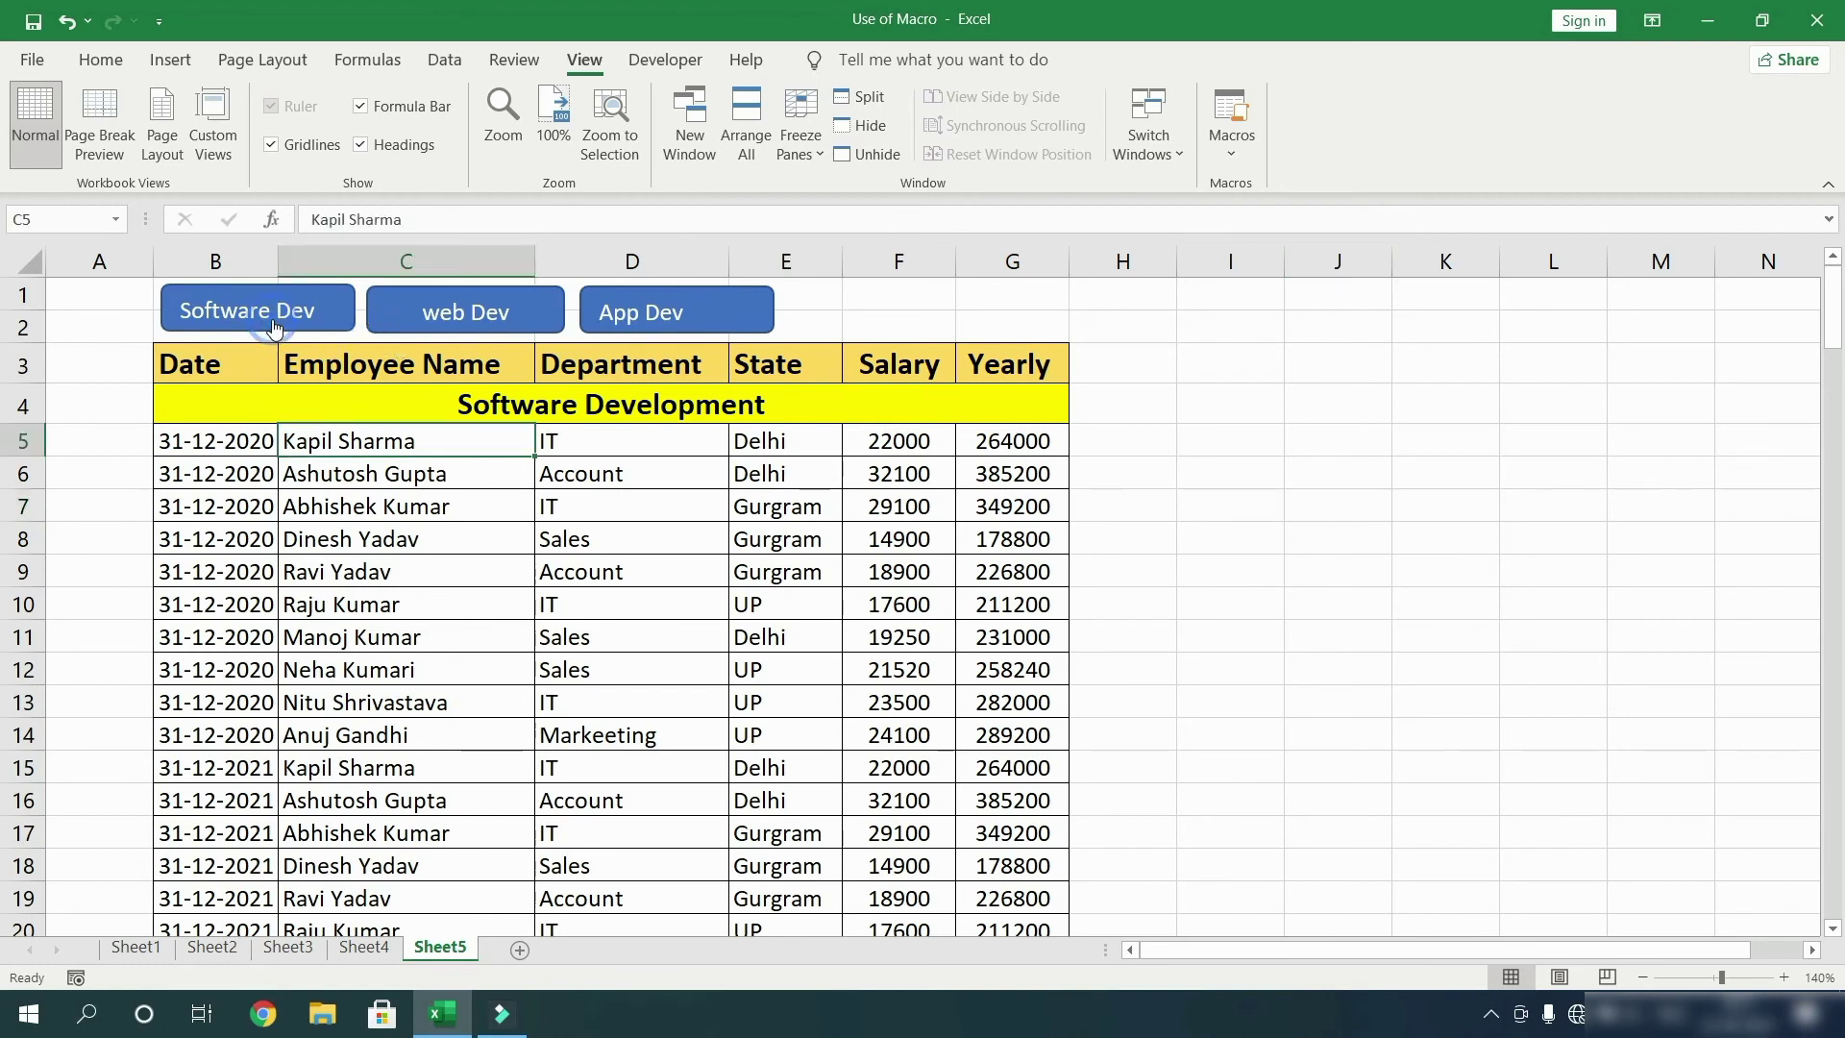
pyautogui.click(413, 323)
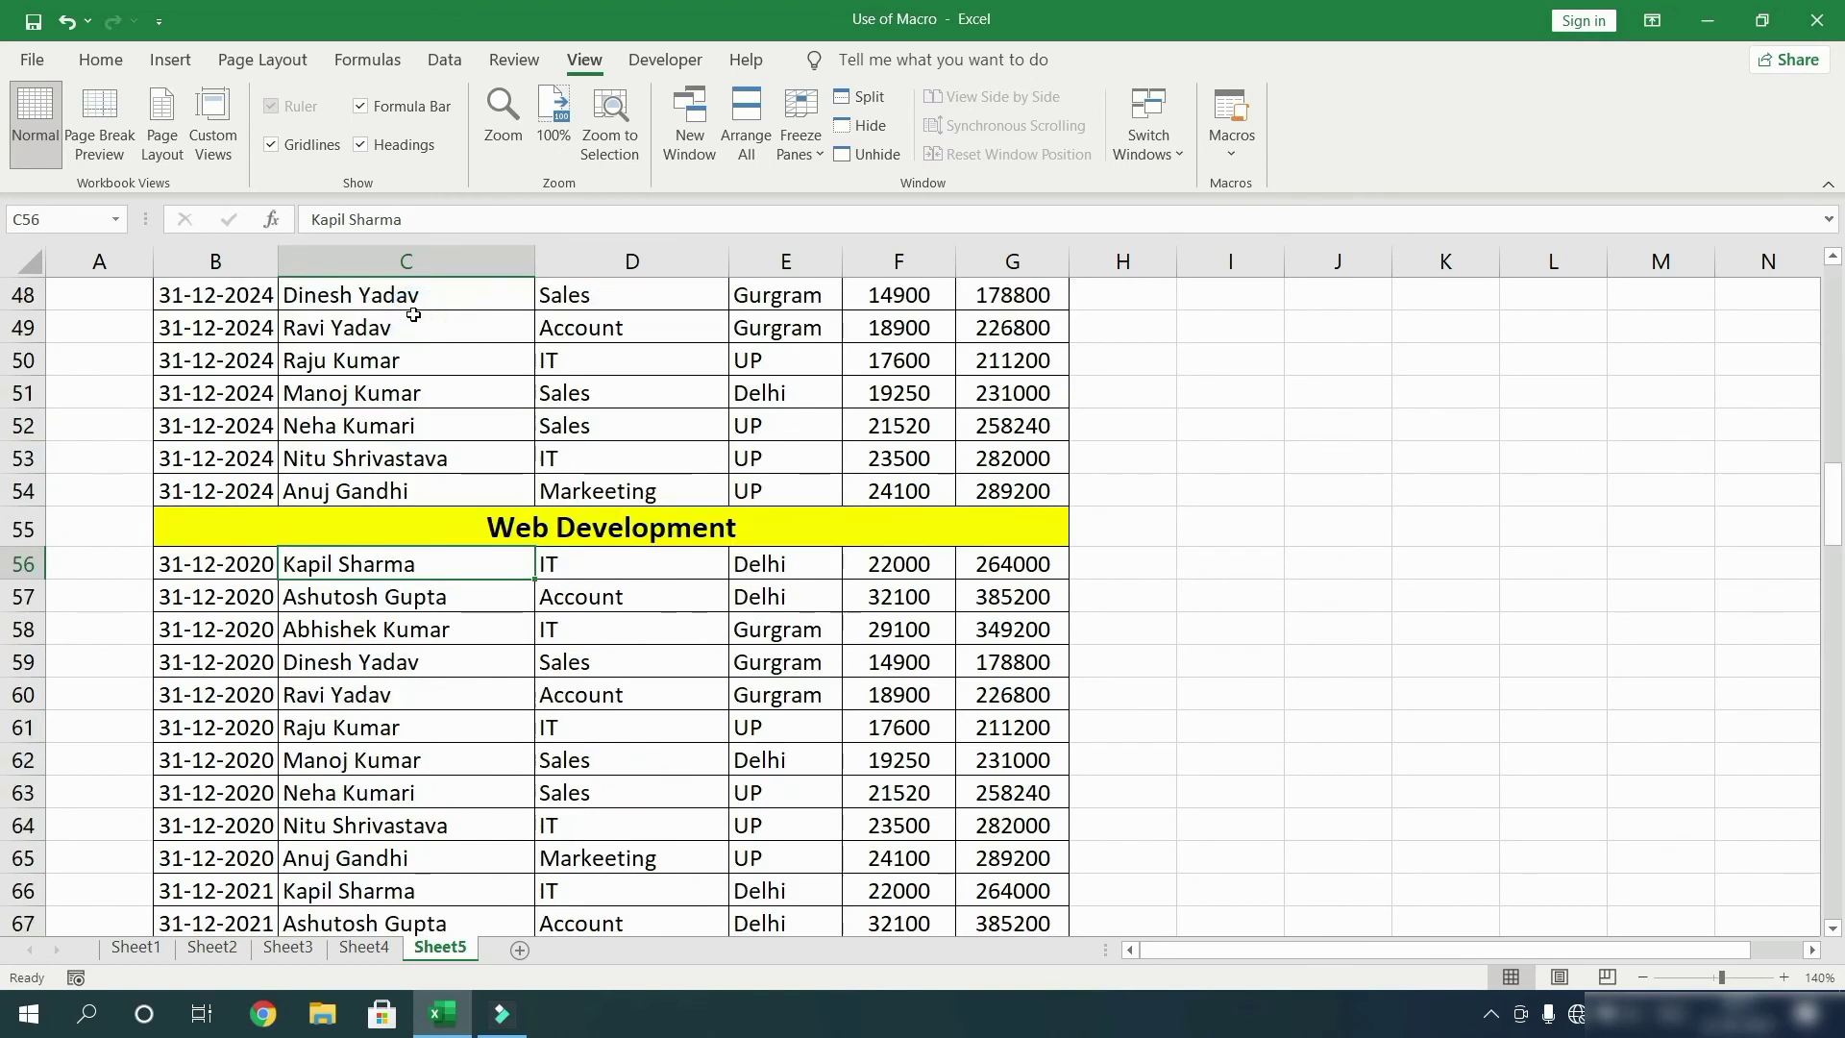
pyautogui.moveTo(1834, 519); pyautogui.dragTo(1833, 312)
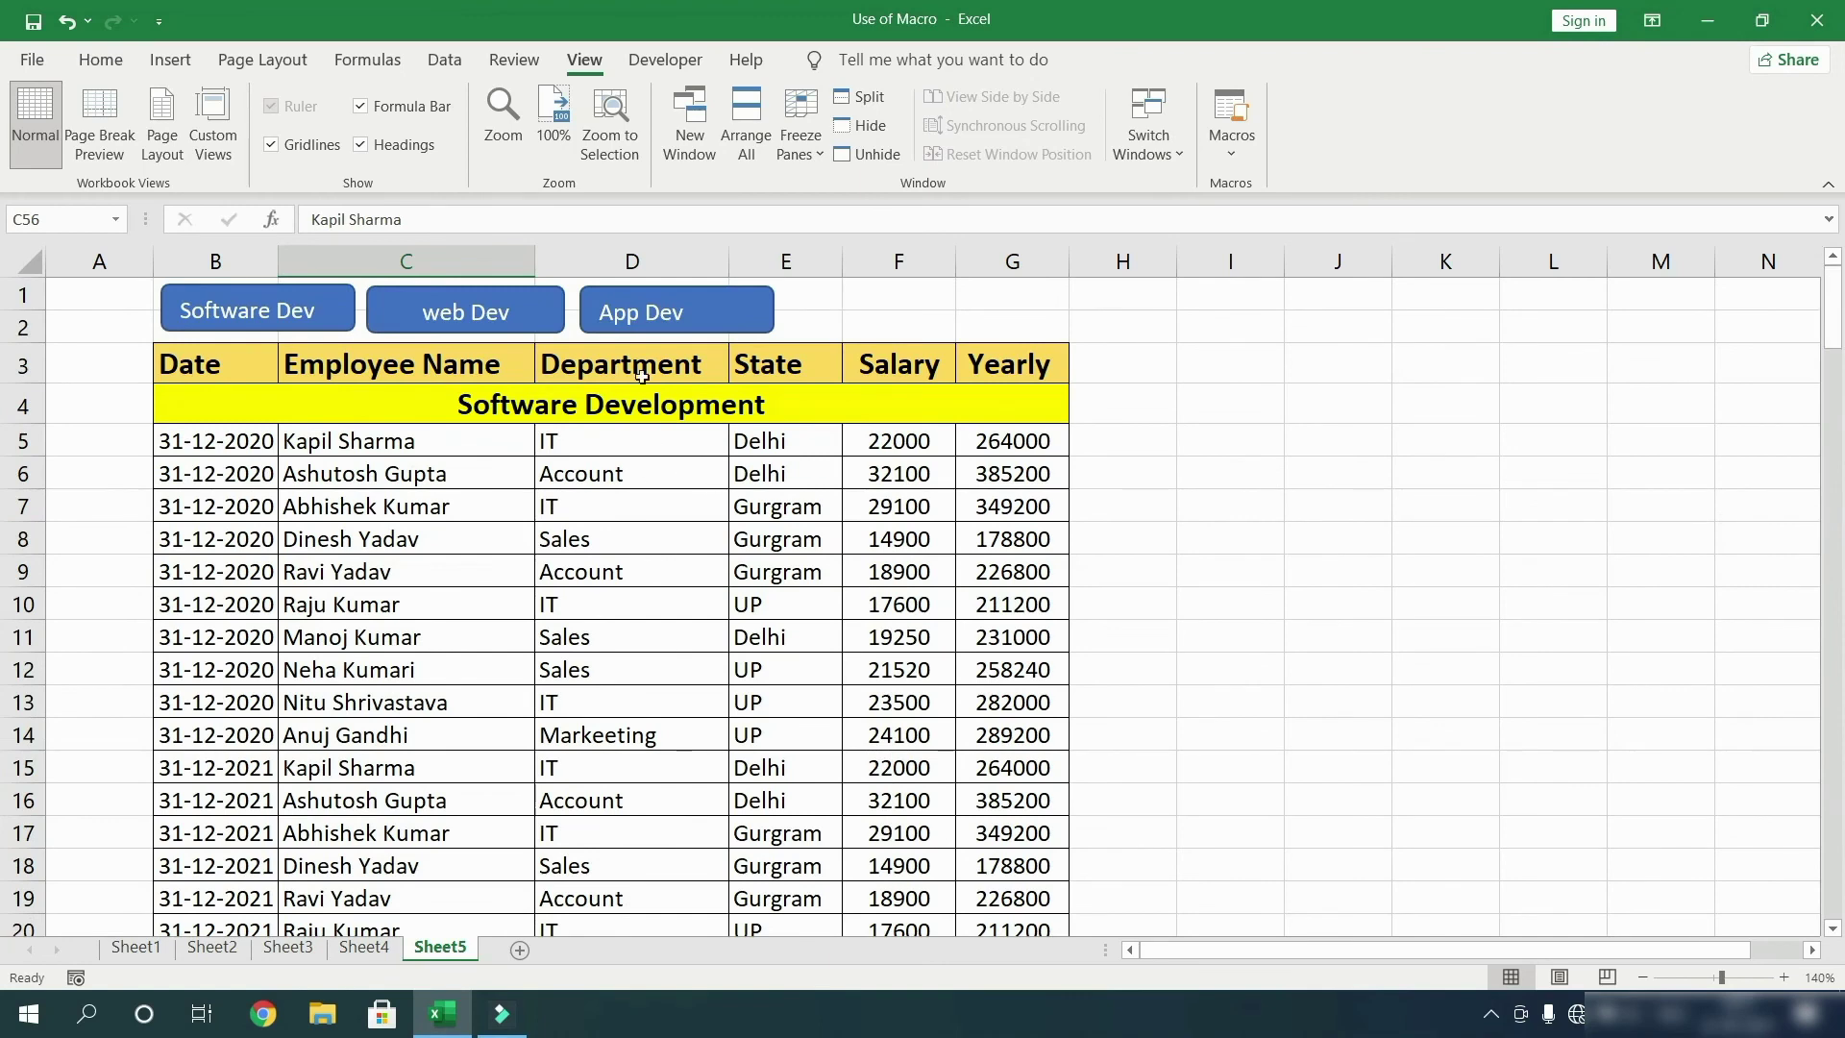
pyautogui.click(670, 327)
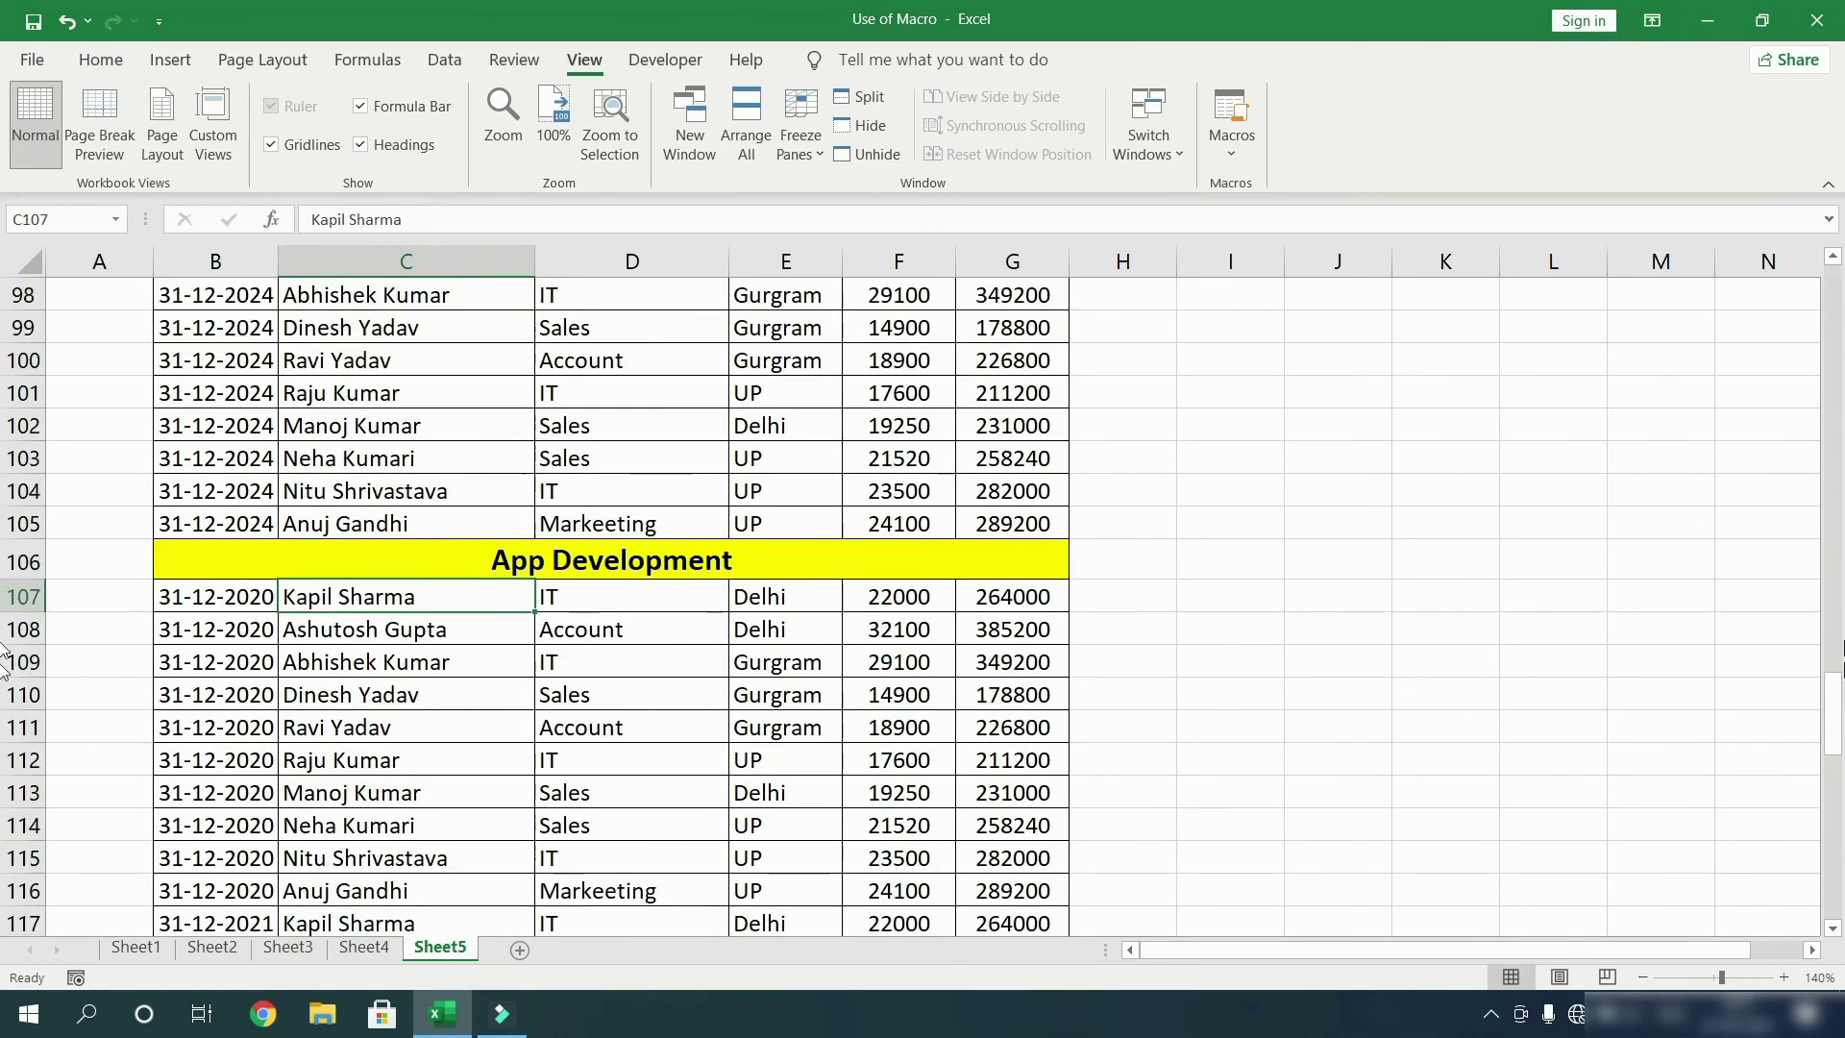
pyautogui.moveTo(1834, 716); pyautogui.dragTo(1831, 331)
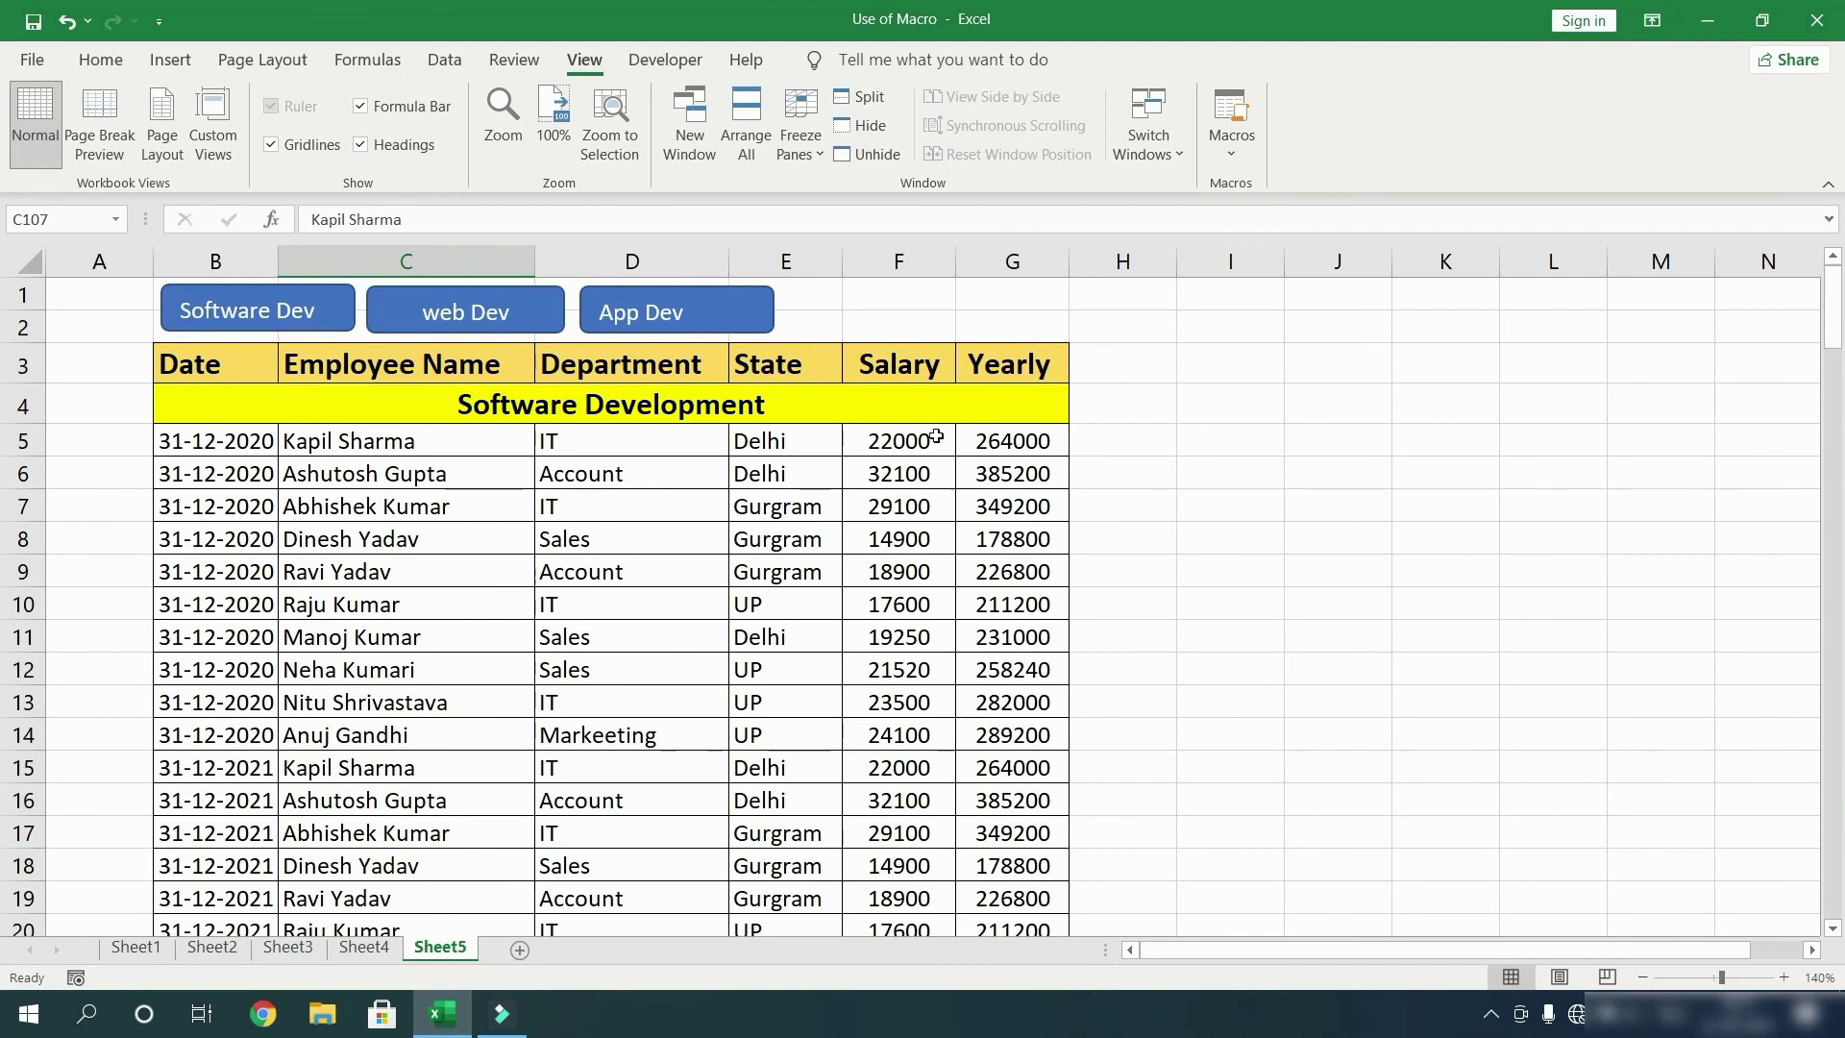
pyautogui.click(676, 329)
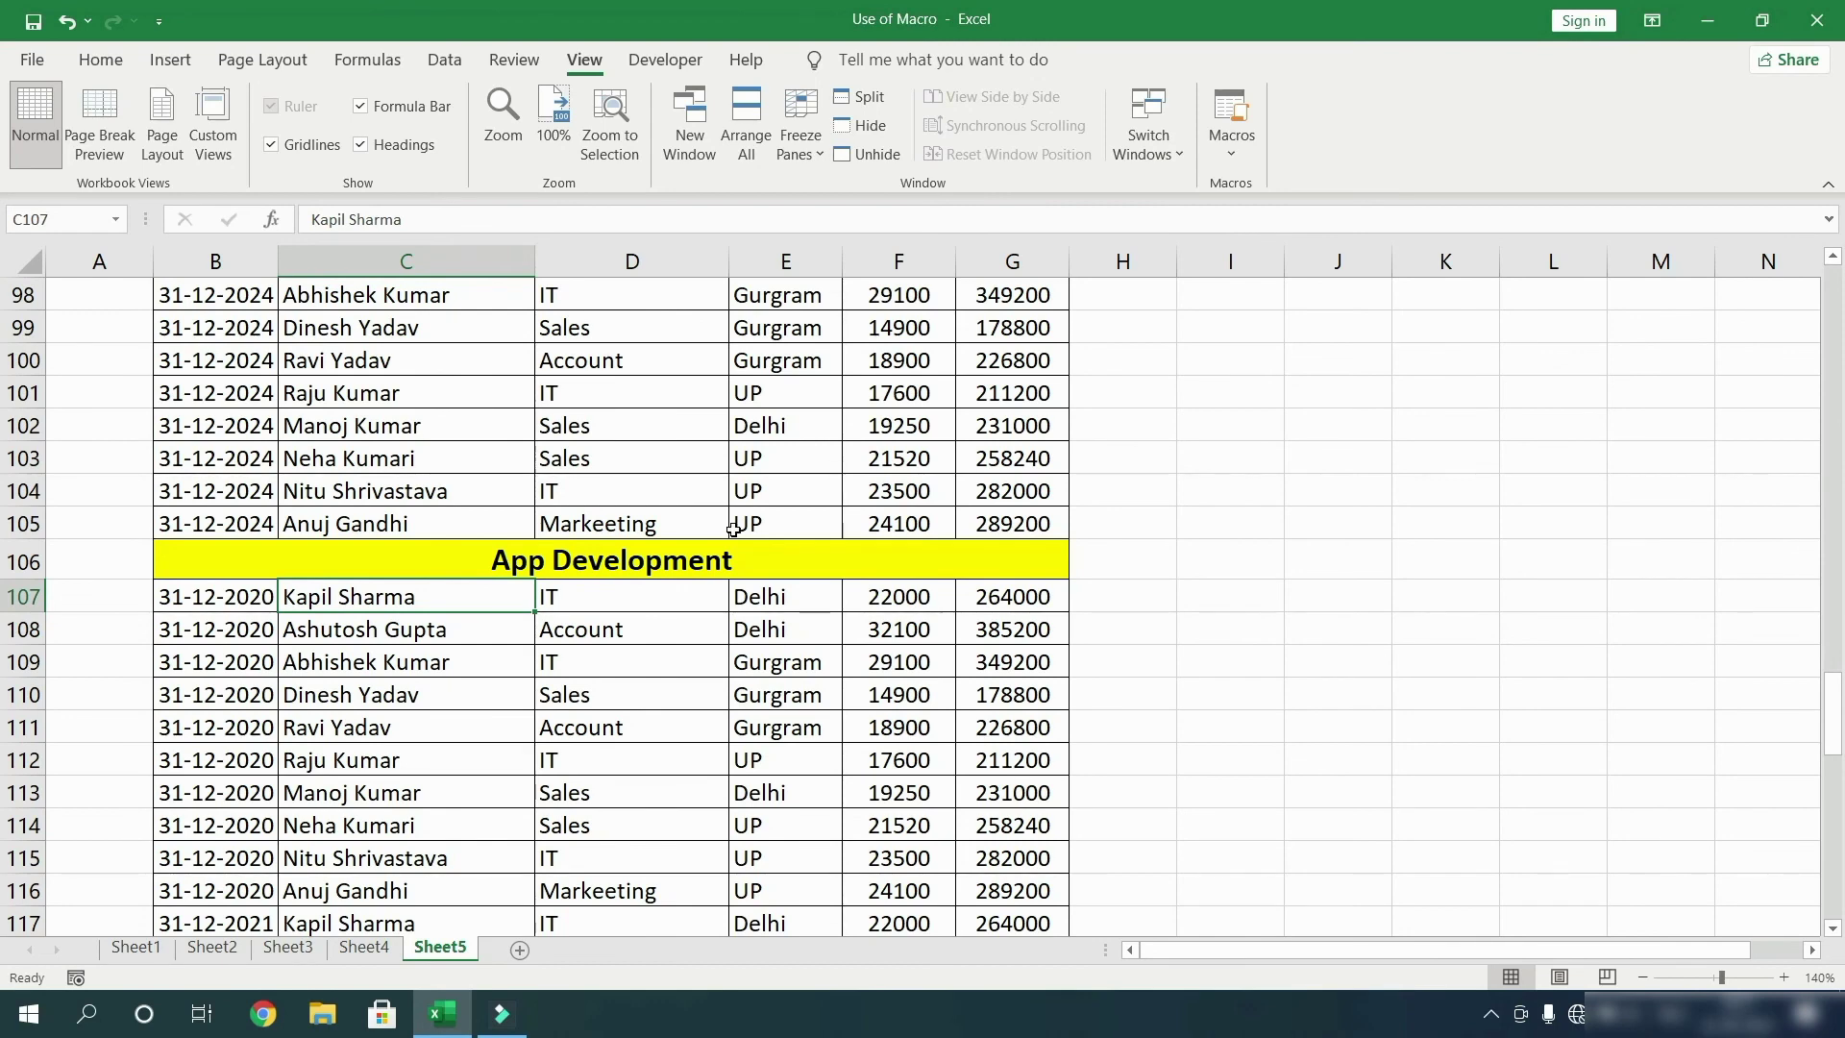
pyautogui.moveTo(1833, 716); pyautogui.dragTo(1842, 183)
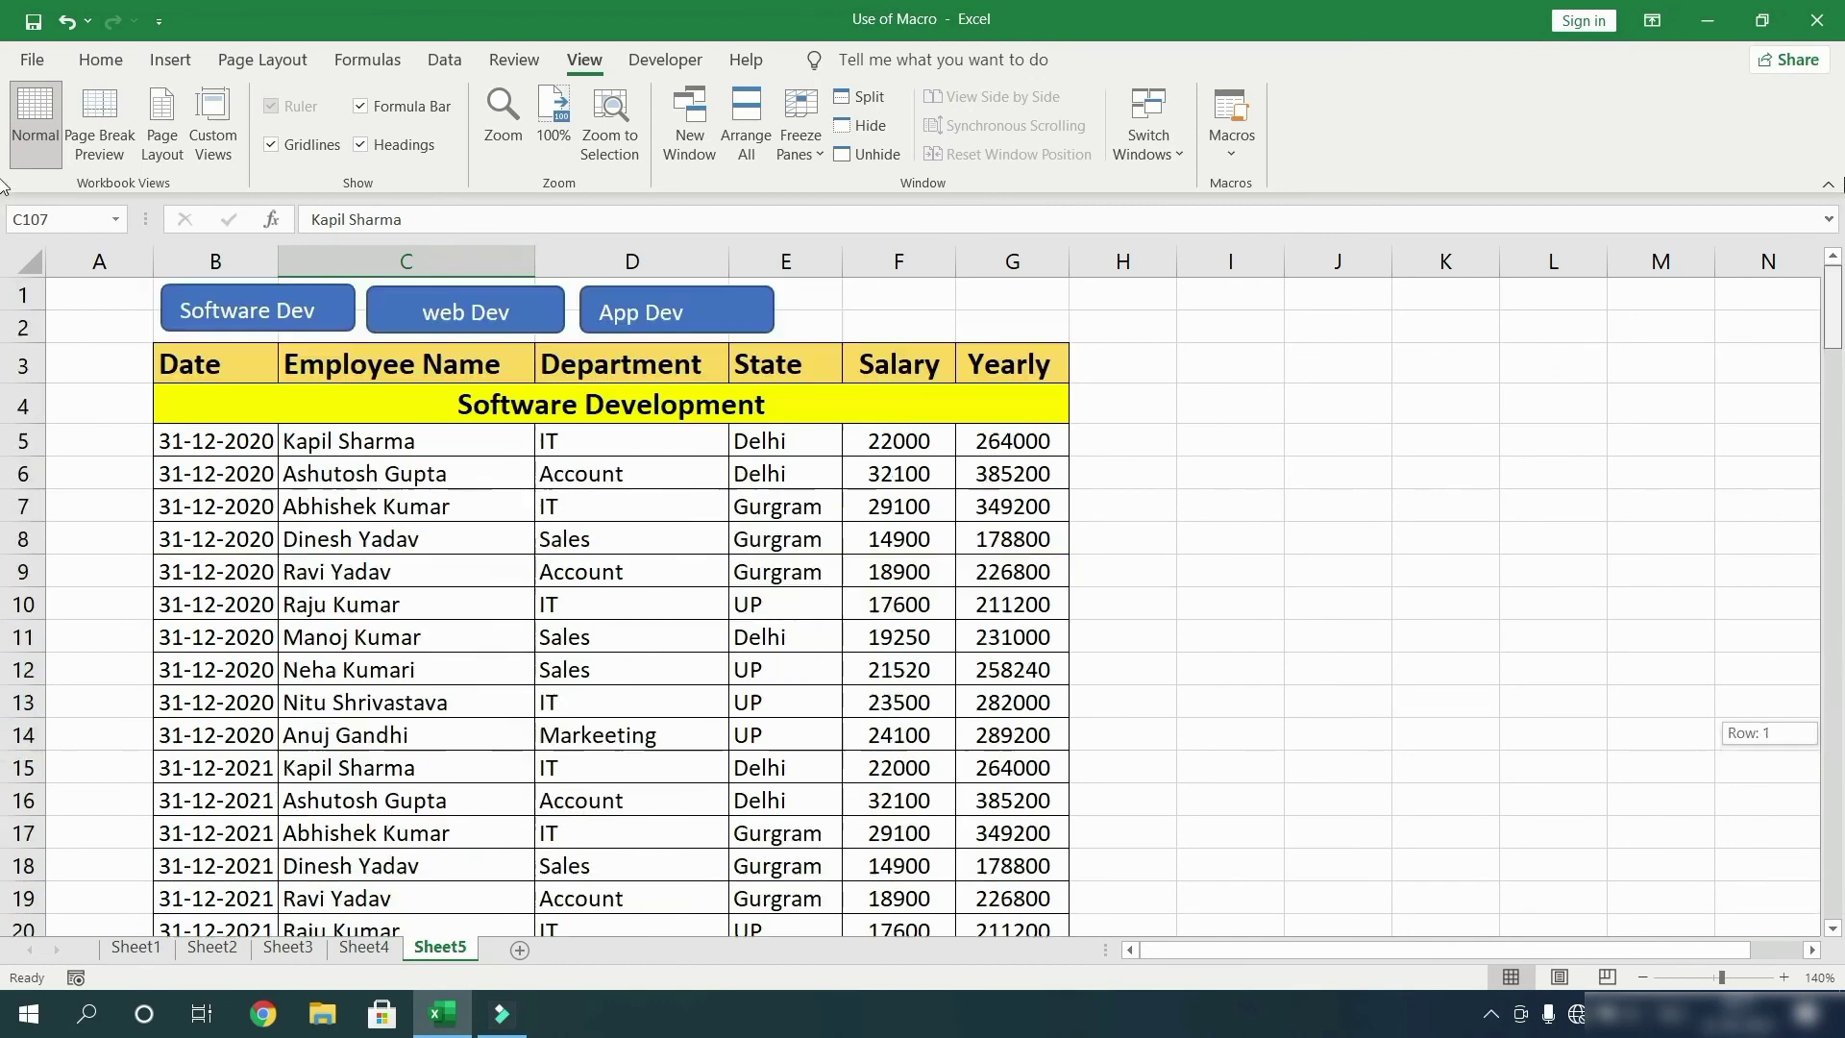
# Step: Freeze the panes above row 5 so the shape buttons and header rows stay in place
pyautogui.click(21, 442)
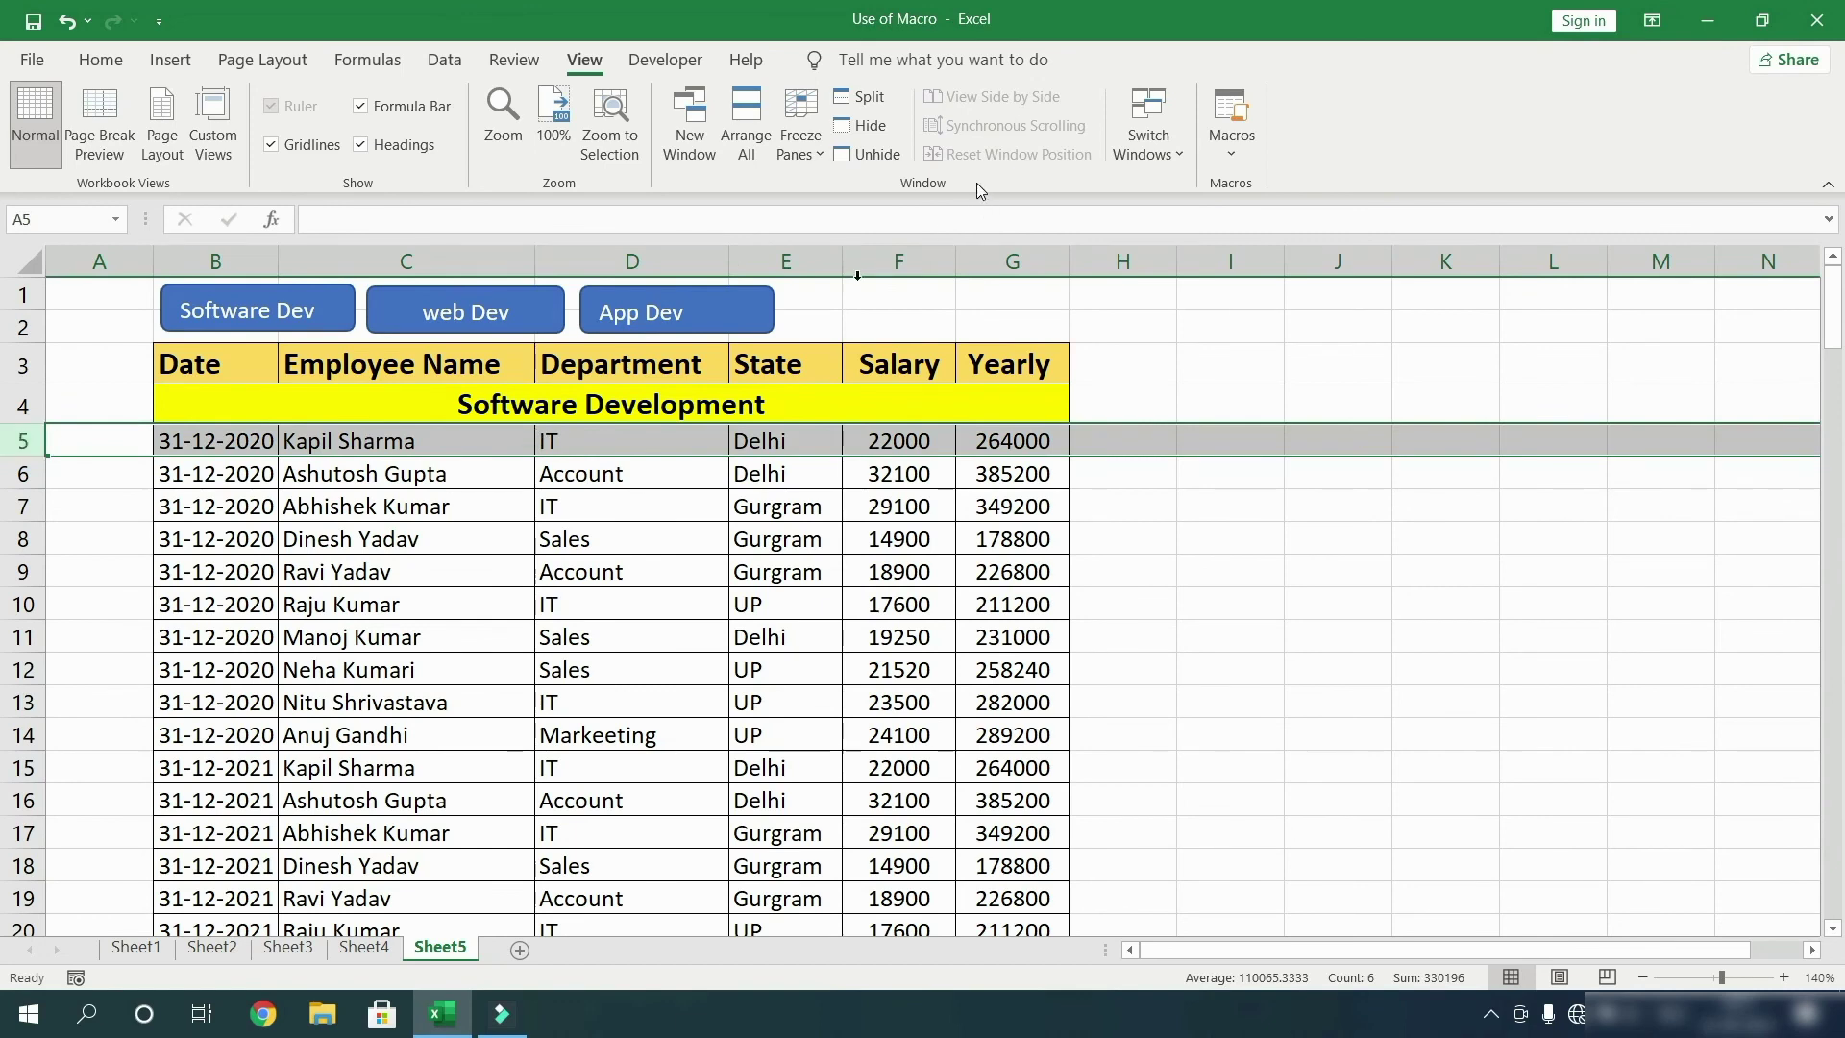
pyautogui.click(812, 147)
pyautogui.click(879, 189)
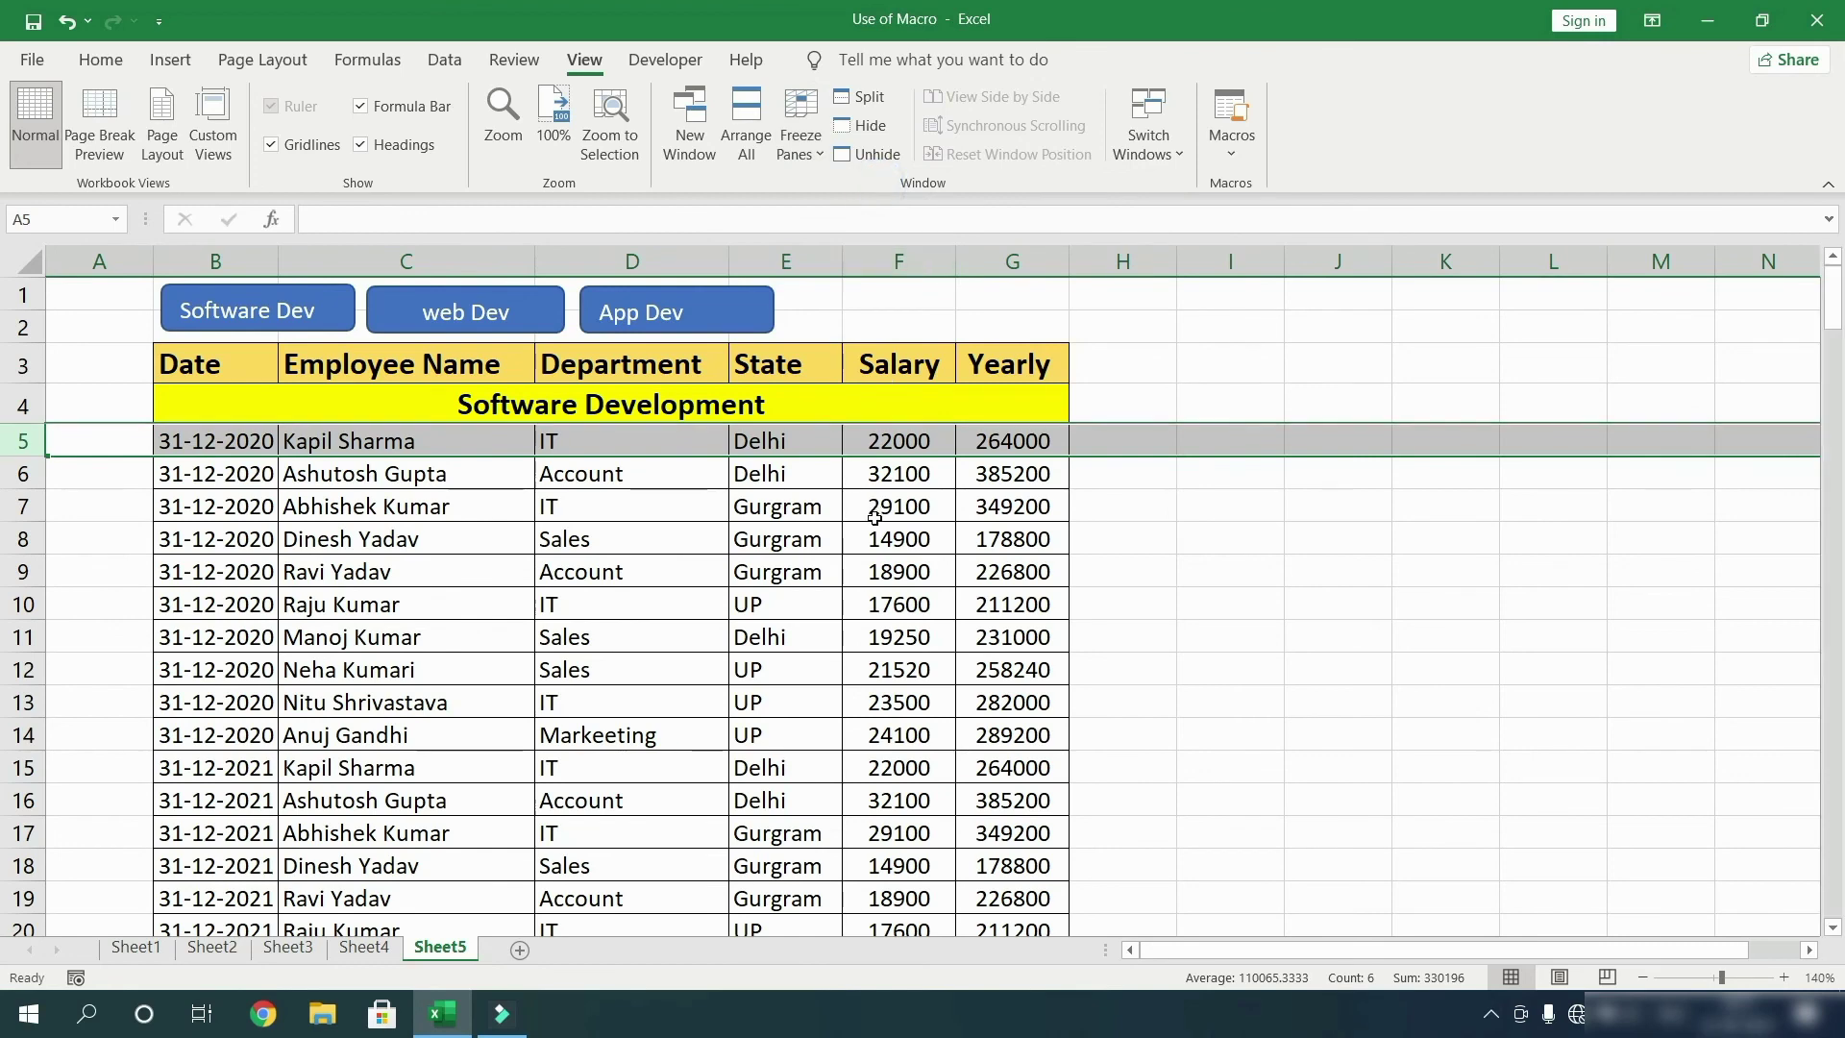
# Step: Run the web Dev, App Dev and Software Dev buttons in turn to test the jumps with the panes frozen
pyautogui.click(496, 317)
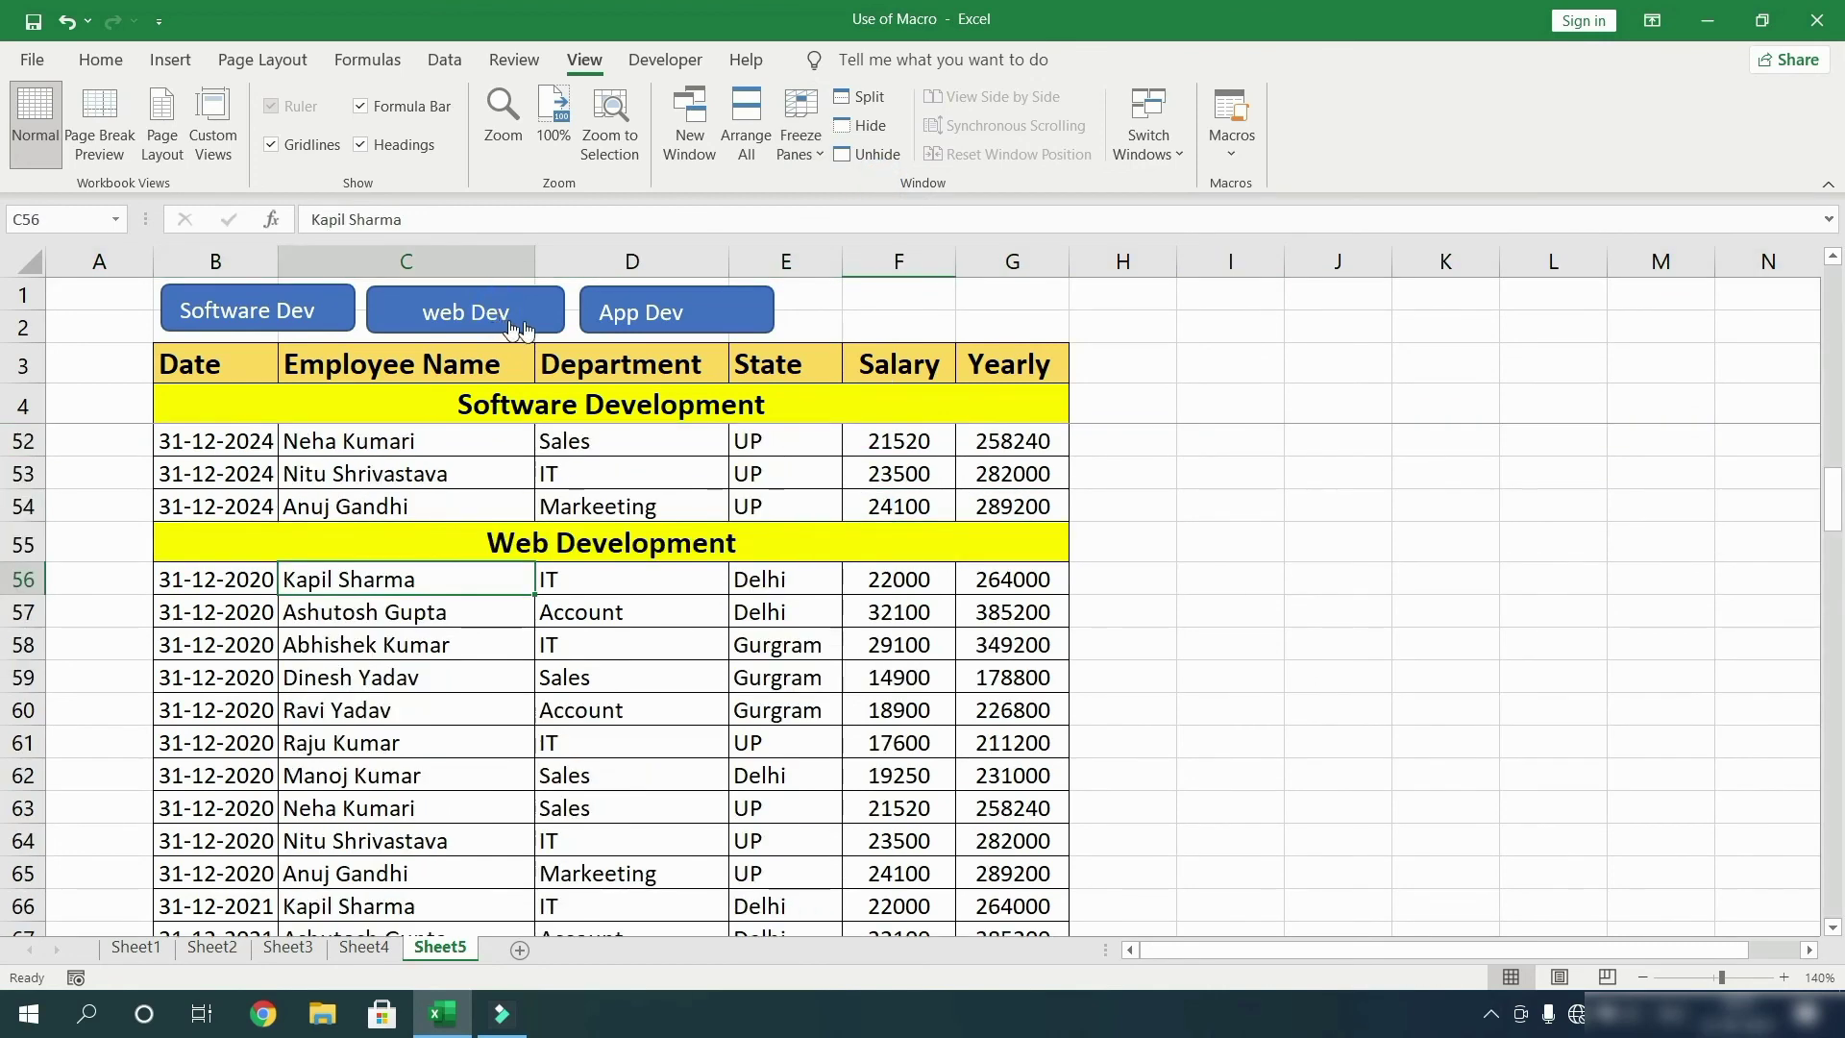
pyautogui.click(672, 320)
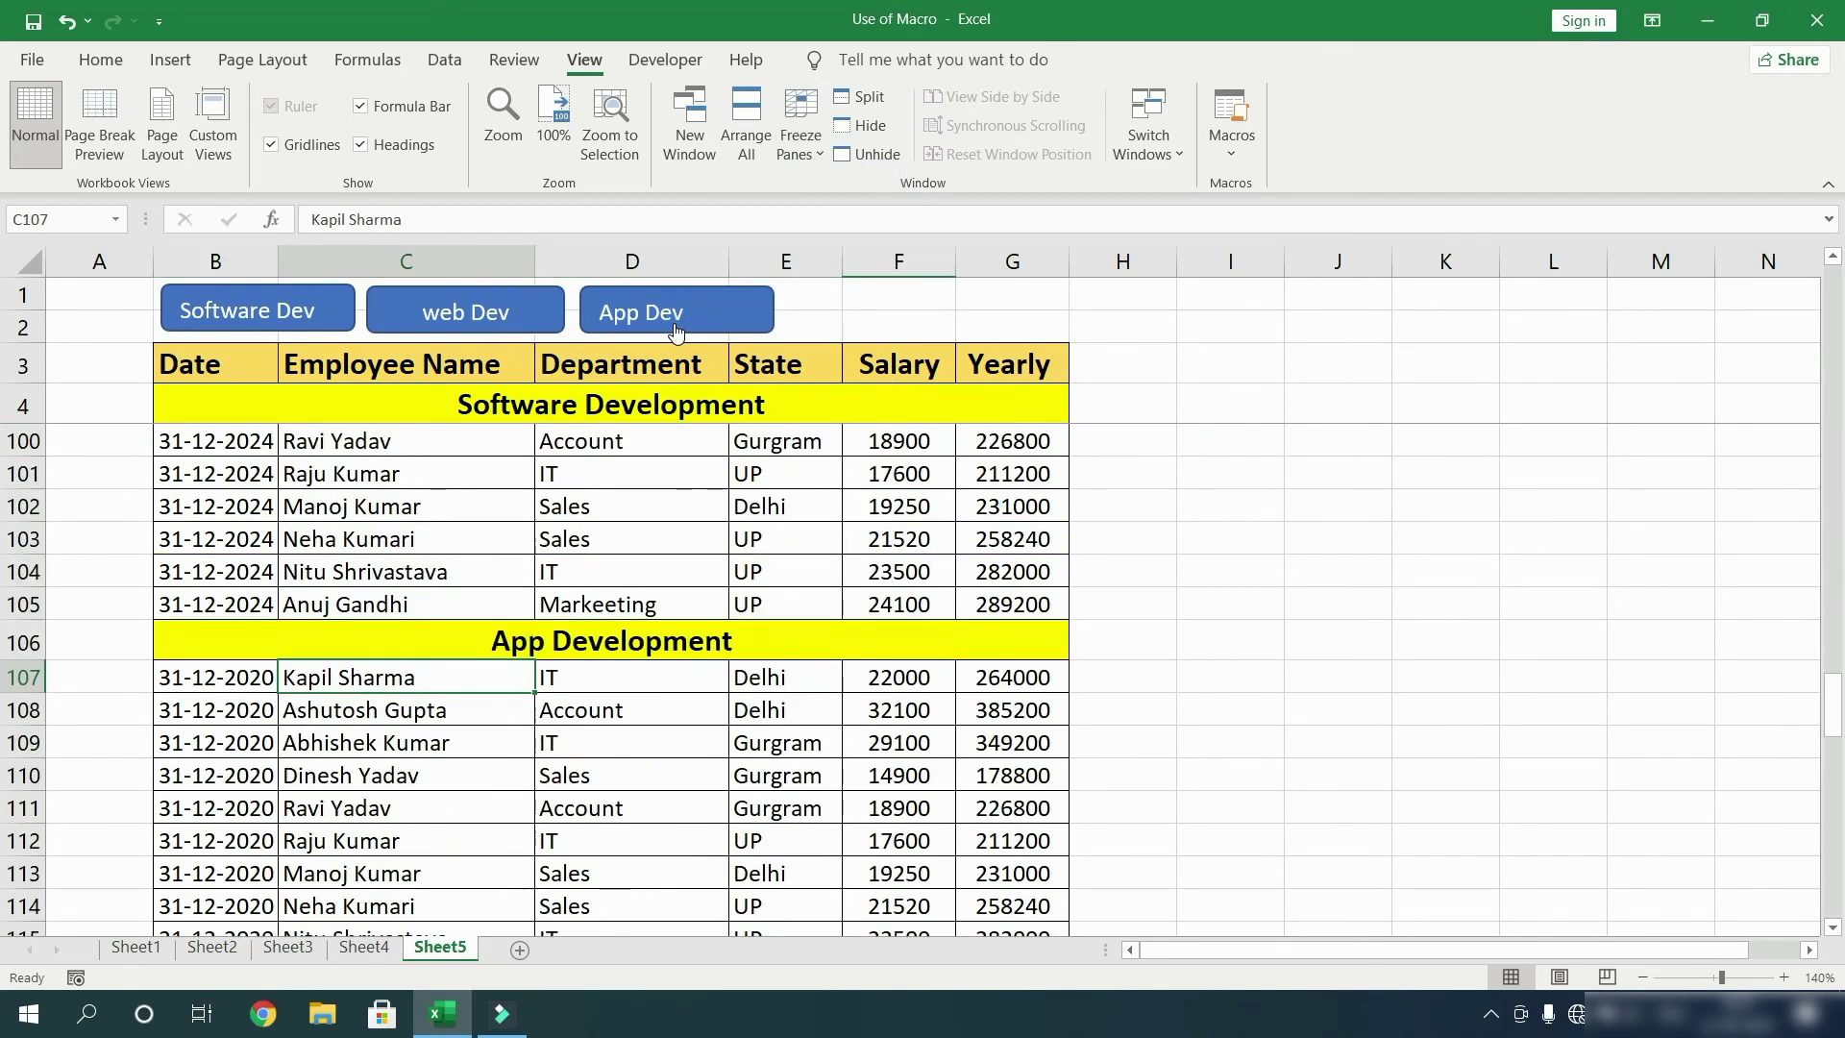
pyautogui.click(309, 317)
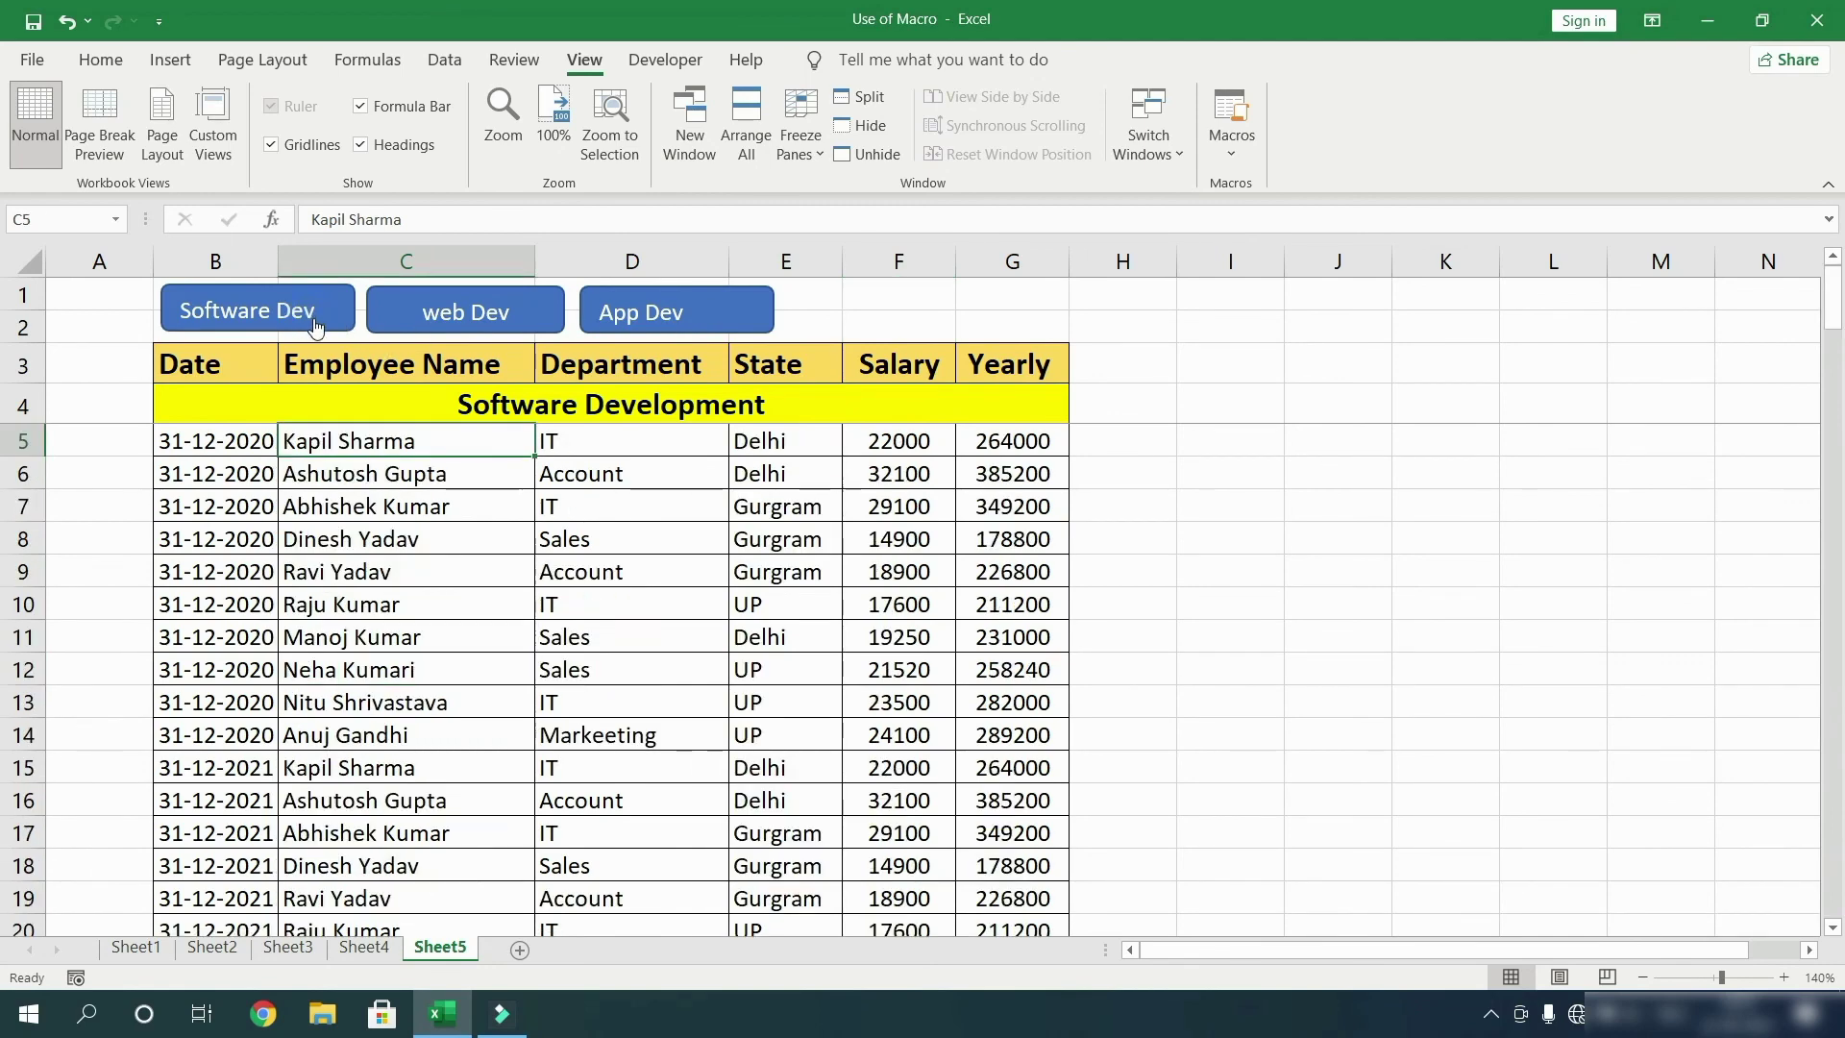